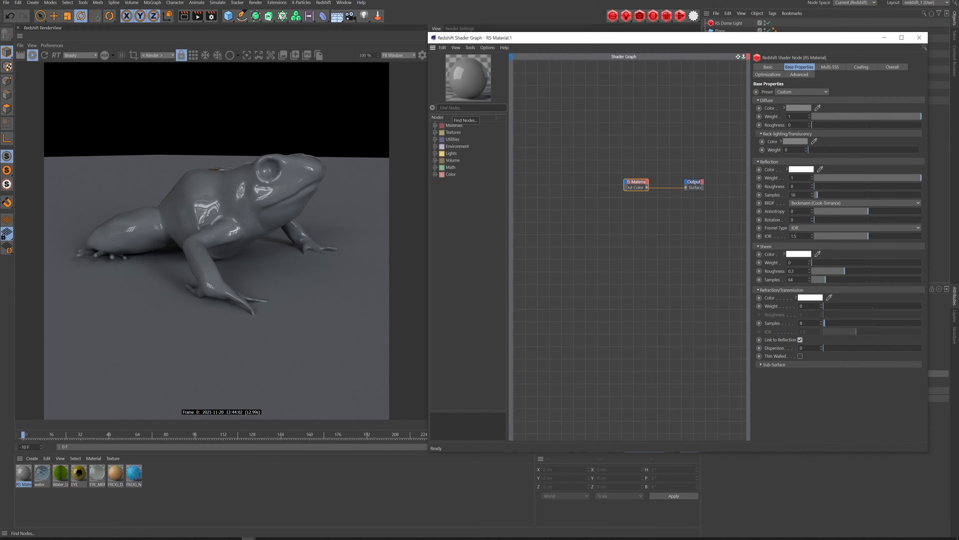
Find the Color Abs node by searching "abs" and add it to the material's shader graph
{"action": "left_click", "coordinate": [452, 108]}
{"action": "type", "text": "a"}
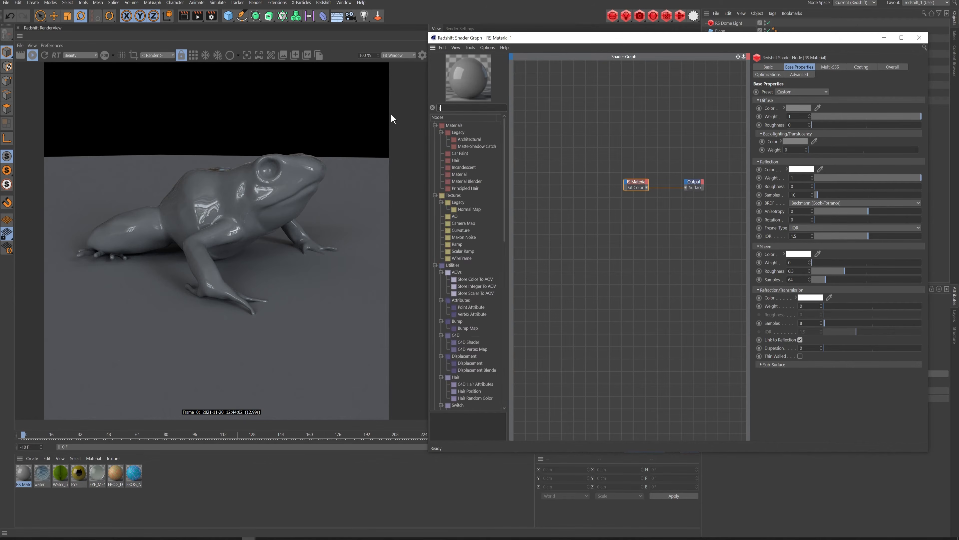
{"action": "type", "text": "bs"}
{"action": "left_click", "coordinate": [460, 167]}
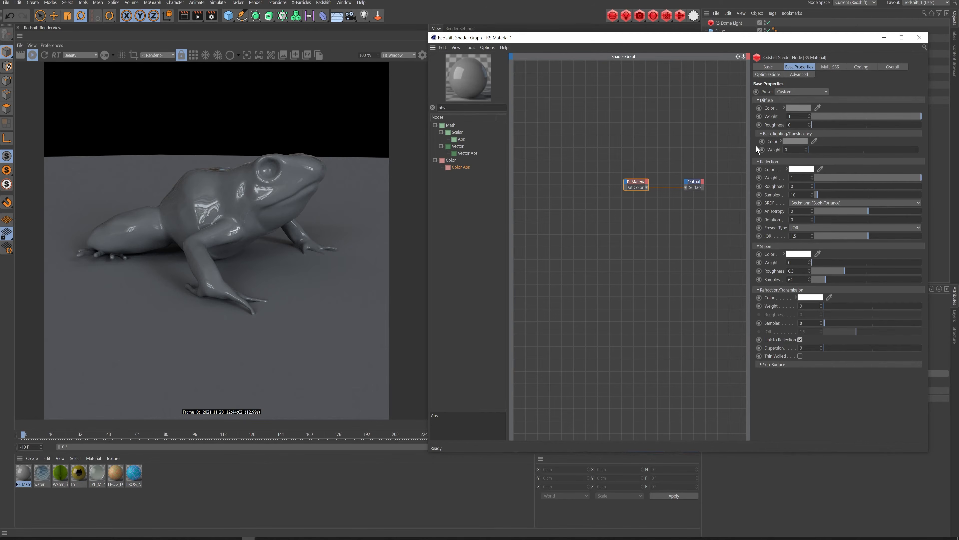
{"action": "double_click", "coordinate": [469, 167]}
{"action": "left_click_drag", "start_coordinate": [575, 170], "coordinate": [572, 192], "text": "ctrl"}
{"action": "key", "text": "ctrl+z"}
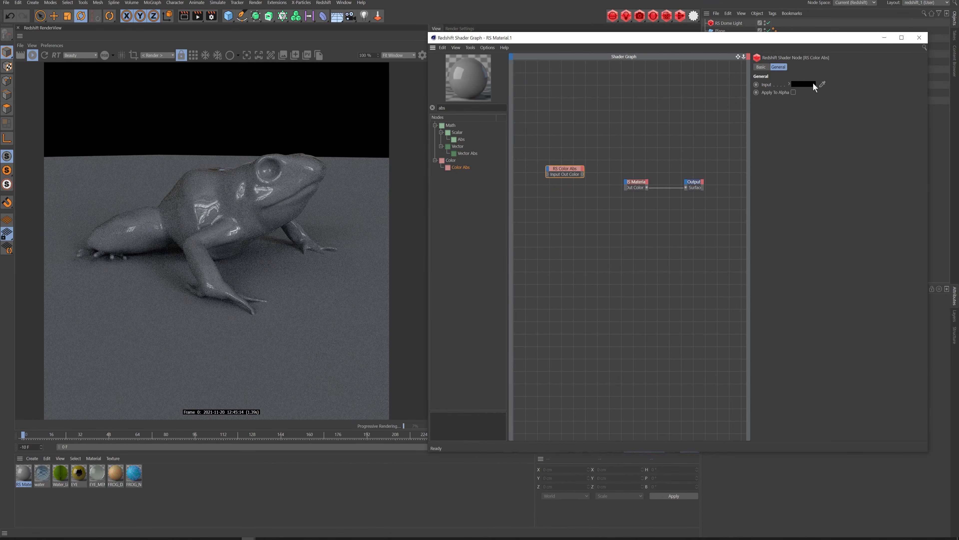
Set the Color Abs node's input color to orange with hue 24°, saturation 88%, value 93% and alpha 93%
{"action": "left_click", "coordinate": [807, 83]}
{"action": "left_click", "coordinate": [774, 80]}
{"action": "left_click", "coordinate": [870, 97]}
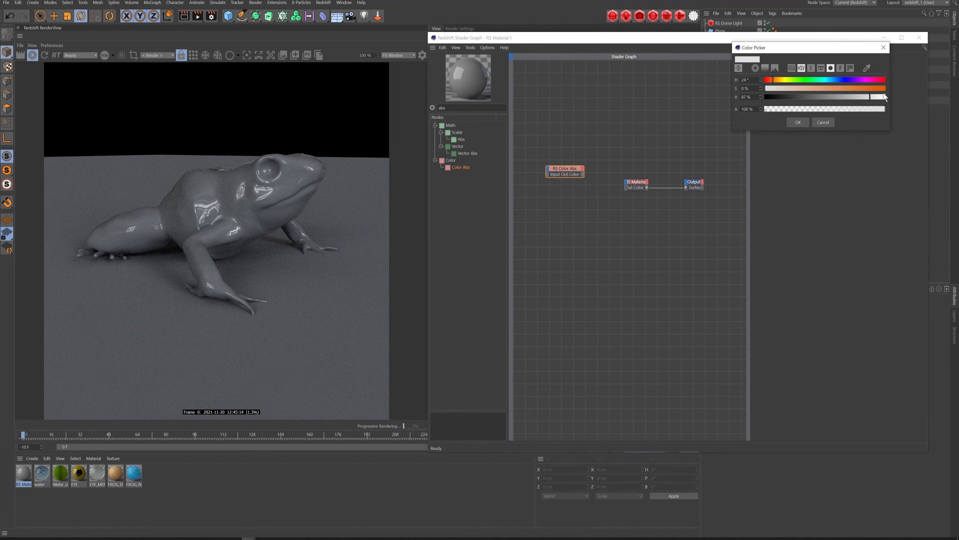
{"action": "left_click", "coordinate": [871, 88]}
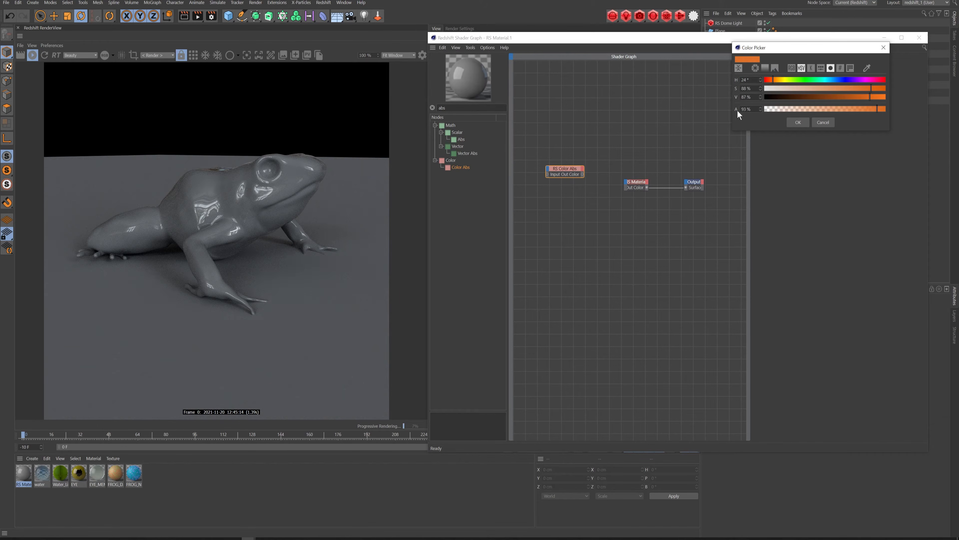
{"action": "left_click", "coordinate": [877, 97]}
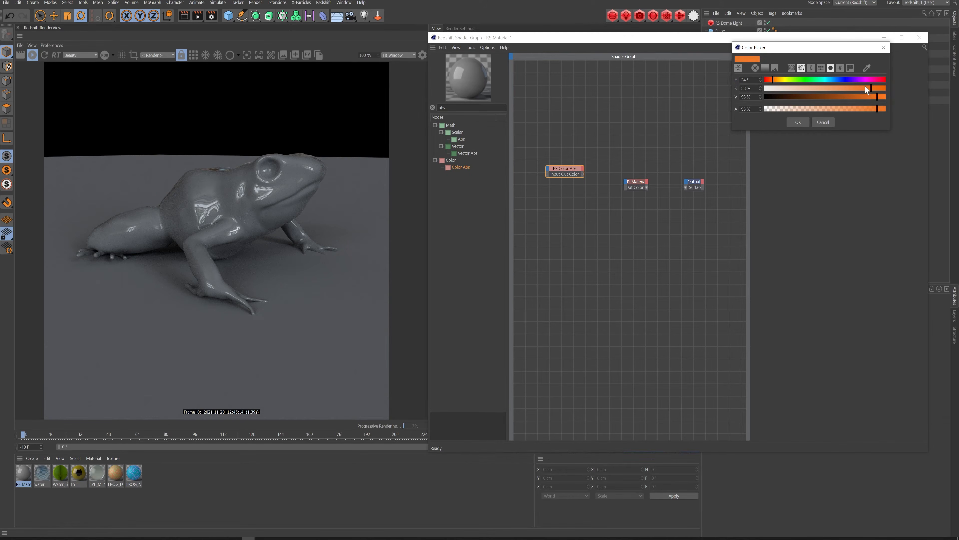
{"action": "left_click", "coordinate": [801, 123]}
Connect the Color Abs node's output to the RS Material's diffuse color
{"action": "left_click_drag", "start_coordinate": [583, 174], "coordinate": [626, 183]}
{"action": "mouse_move", "coordinate": [717, 186]}
{"action": "left_click", "coordinate": [757, 205]}
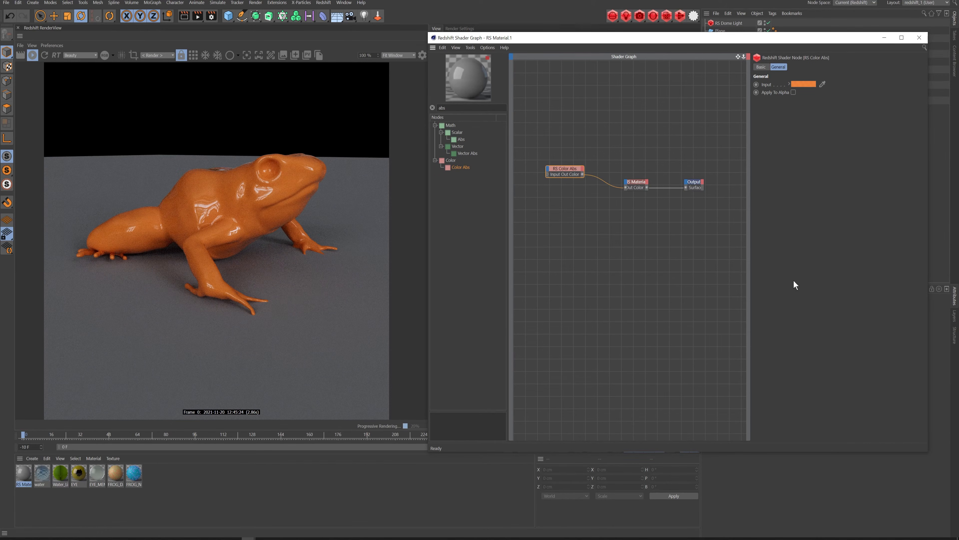
Add a Ramp node, connect it to the RS Material's diffuse color and place it above the Color Abs node
{"action": "type", "text": "ran"}
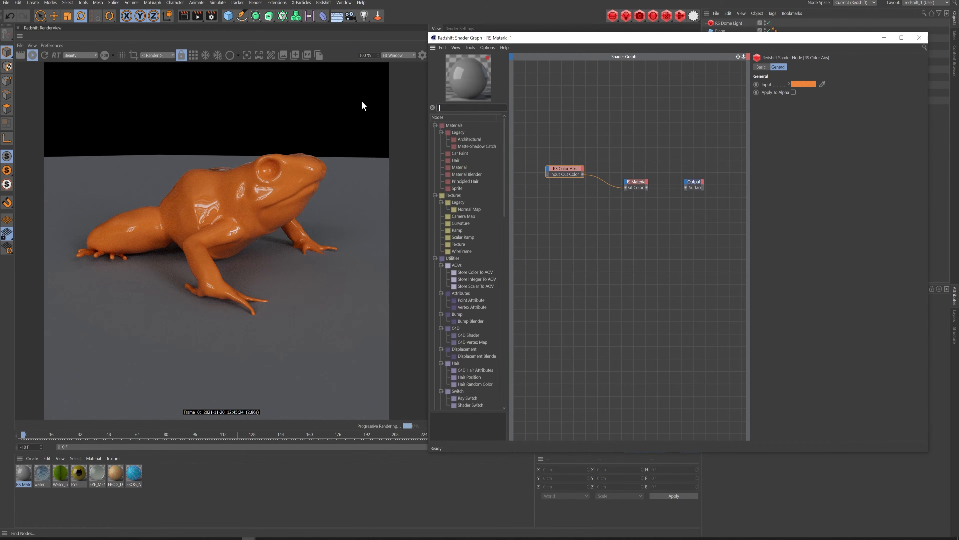
{"action": "left_click_drag", "start_coordinate": [458, 133], "coordinate": [557, 191]}
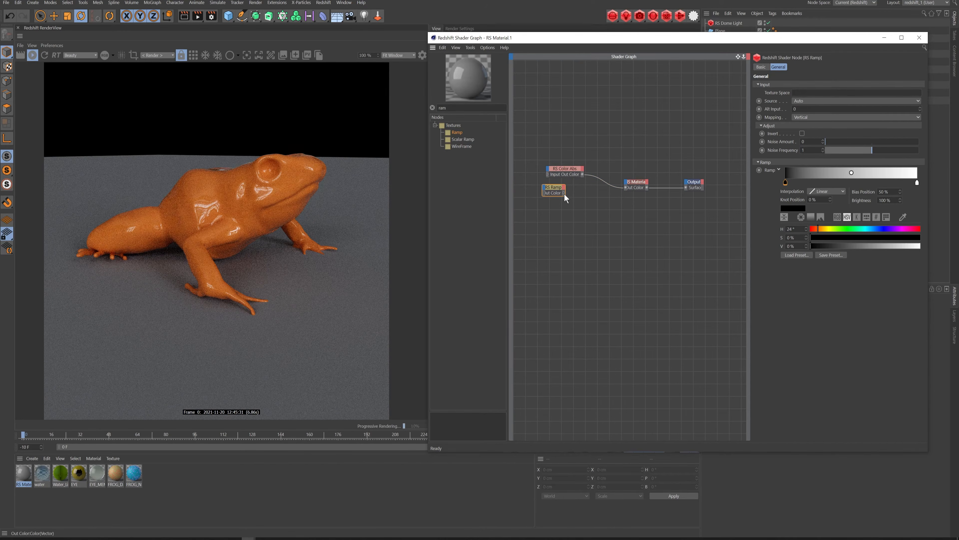
{"action": "left_click_drag", "start_coordinate": [630, 190], "coordinate": [625, 188]}
{"action": "left_click_drag", "start_coordinate": [557, 194], "coordinate": [561, 150]}
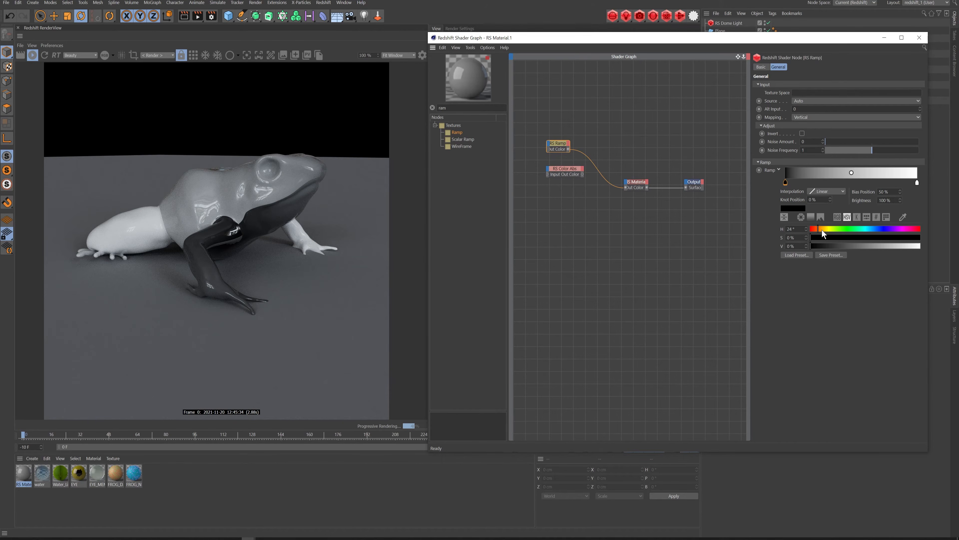
Color the ramp's first knot orange (hue 32°, saturation 93%, value 82%) and its end knot lighter orange (hue 32°, saturation 69%, value 100%)
{"action": "left_click_drag", "start_coordinate": [822, 230], "coordinate": [820, 229]}
{"action": "left_click", "coordinate": [886, 246]}
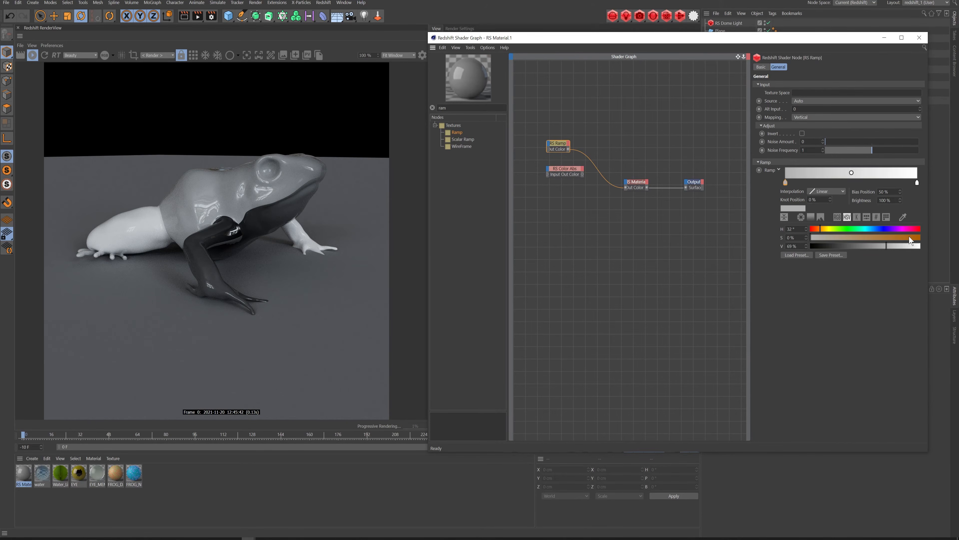
{"action": "left_click", "coordinate": [913, 238]}
{"action": "left_click", "coordinate": [901, 246]}
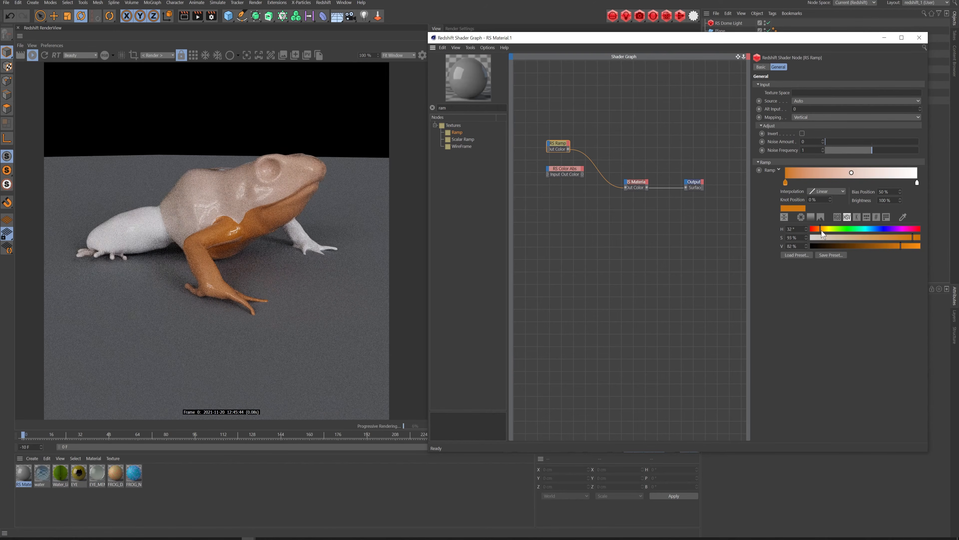
{"action": "left_click_drag", "start_coordinate": [821, 230], "coordinate": [821, 229]}
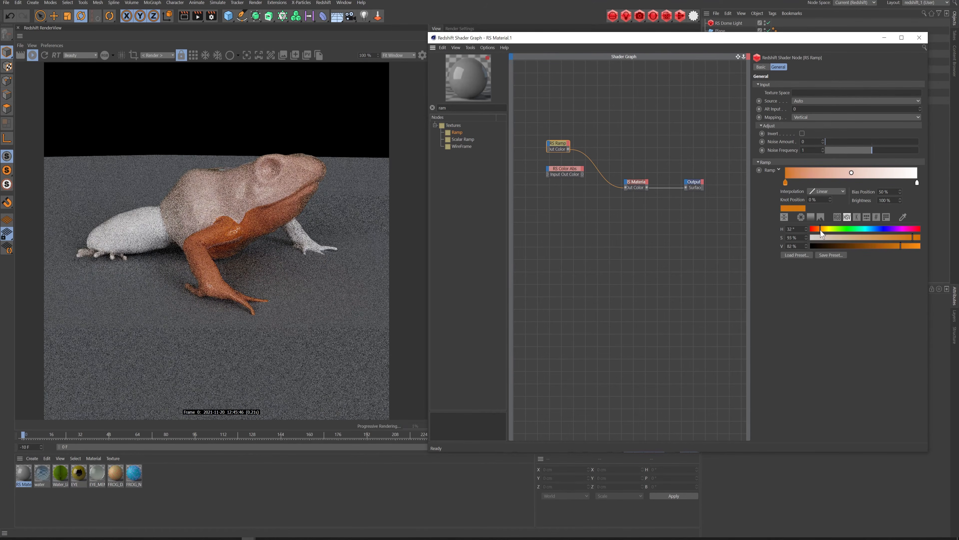
{"action": "left_click_drag", "start_coordinate": [911, 245], "coordinate": [887, 237]}
{"action": "left_click", "coordinate": [918, 183]}
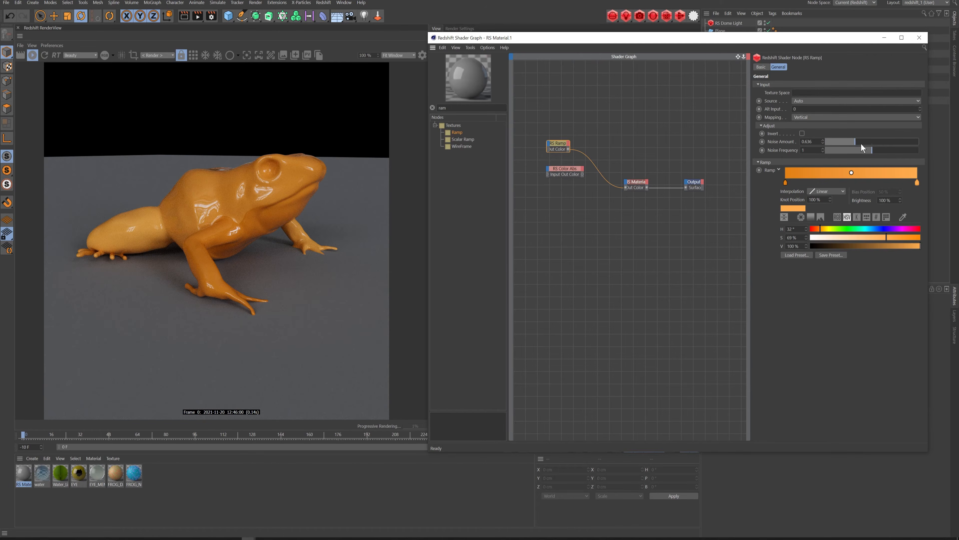
Set the ramp's noise amount to about 0.636 and its noise frequency to about 1.788
{"action": "left_click_drag", "start_coordinate": [862, 143], "coordinate": [856, 144]}
{"action": "left_click_drag", "start_coordinate": [879, 150], "coordinate": [901, 149]}
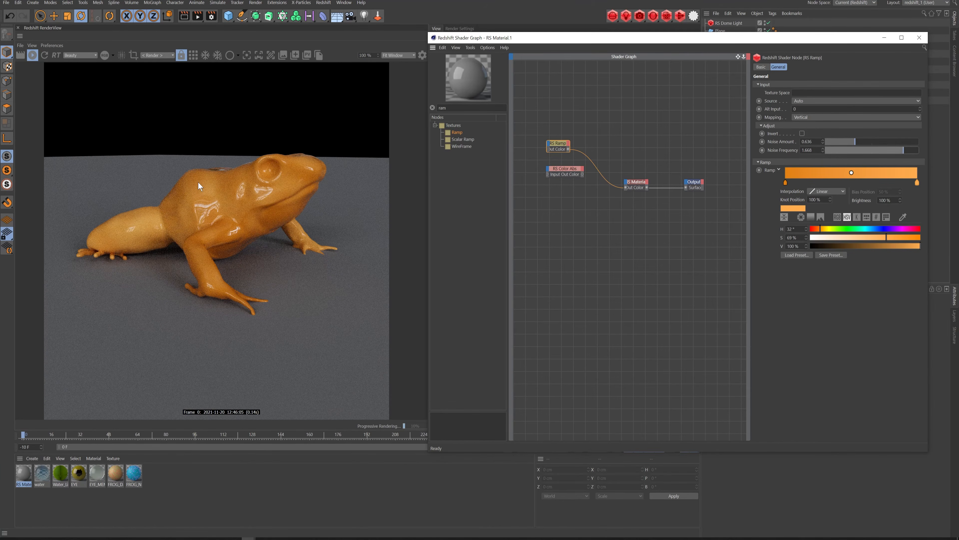
{"action": "left_click_drag", "start_coordinate": [909, 150], "coordinate": [909, 150]}
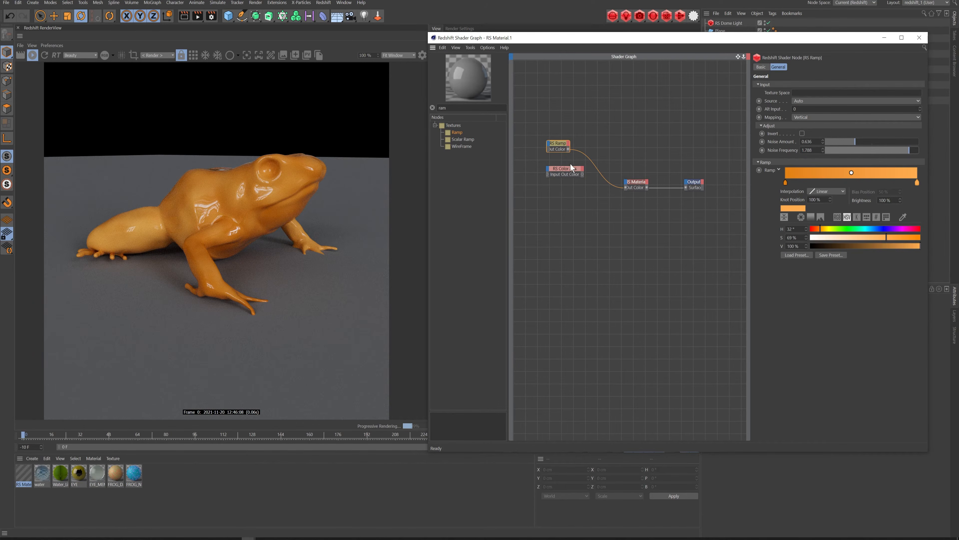
Swap the material's diffuse color input to the Color Abs node and back to the Ramp node
{"action": "left_click_drag", "start_coordinate": [568, 169], "coordinate": [563, 168]}
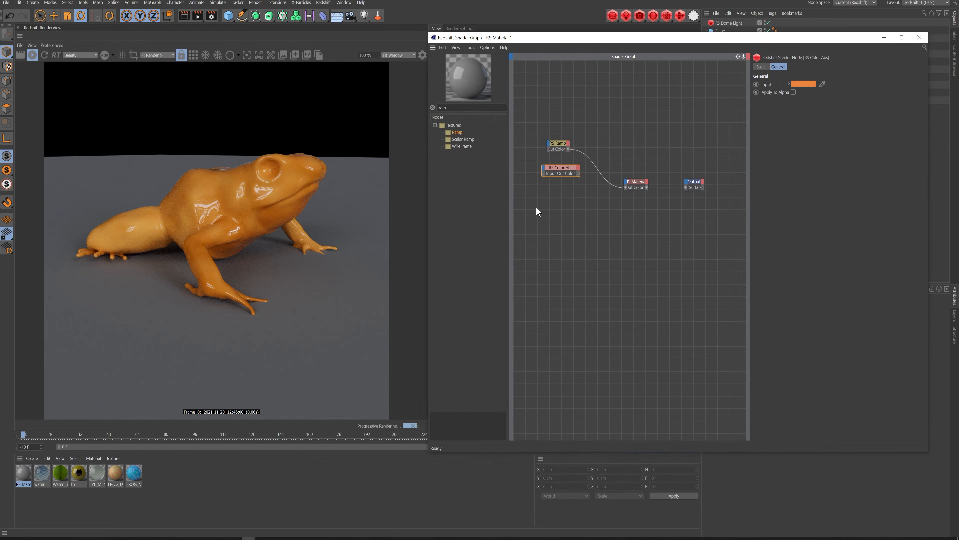
{"action": "left_click_drag", "start_coordinate": [563, 174], "coordinate": [562, 174]}
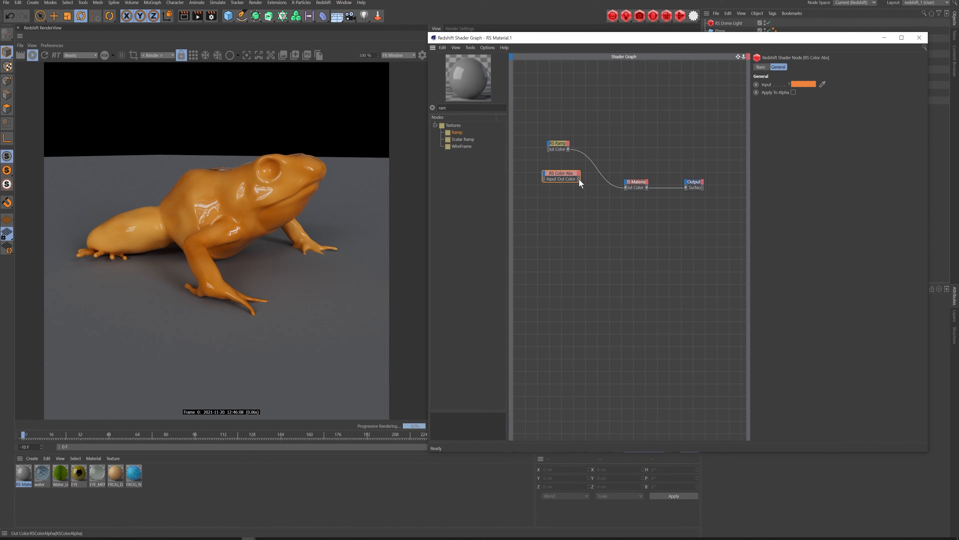
{"action": "left_click_drag", "start_coordinate": [631, 184], "coordinate": [627, 186]}
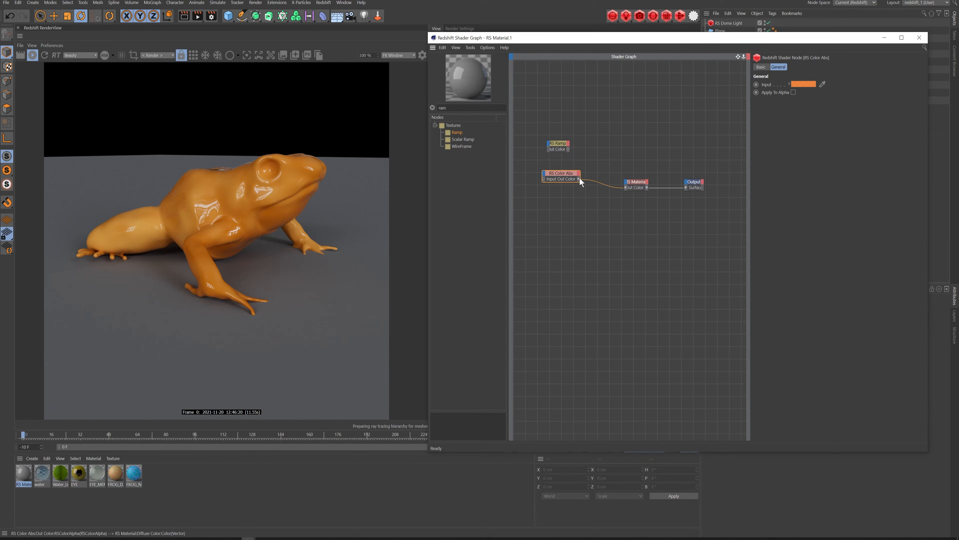
{"action": "left_click", "coordinate": [567, 148]}
{"action": "left_click_drag", "start_coordinate": [568, 149], "coordinate": [625, 188]}
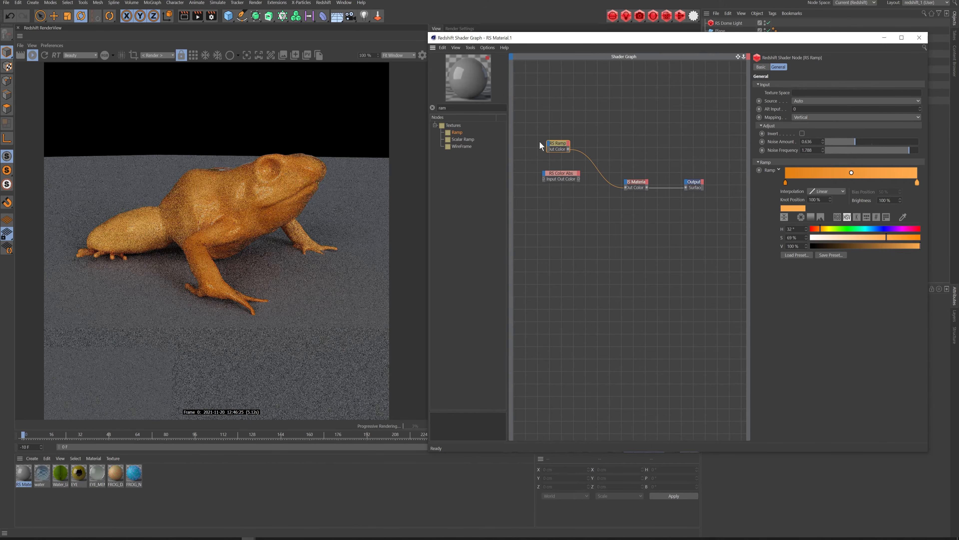
Preview the Ramp and Color Abs nodes individually through the Output node, and reconnect the RS Material to it
{"action": "left_click_drag", "start_coordinate": [550, 148], "coordinate": [545, 147]}
{"action": "key", "text": "o"}
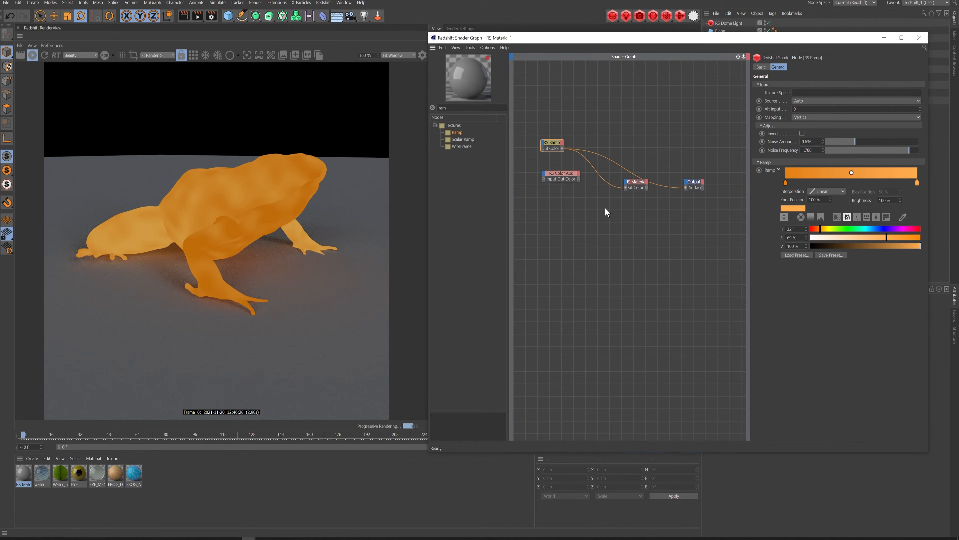
{"action": "left_click", "coordinate": [560, 178]}
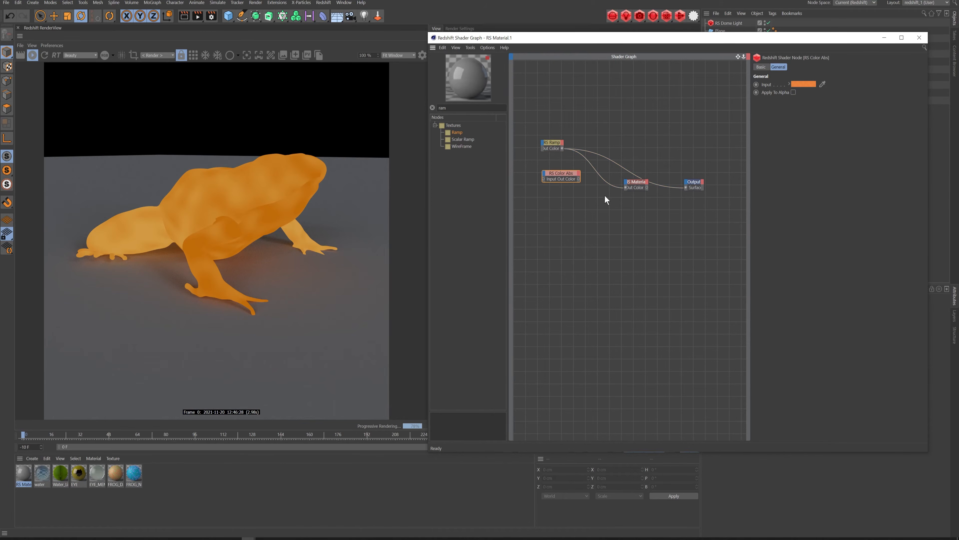
{"action": "key", "text": "o"}
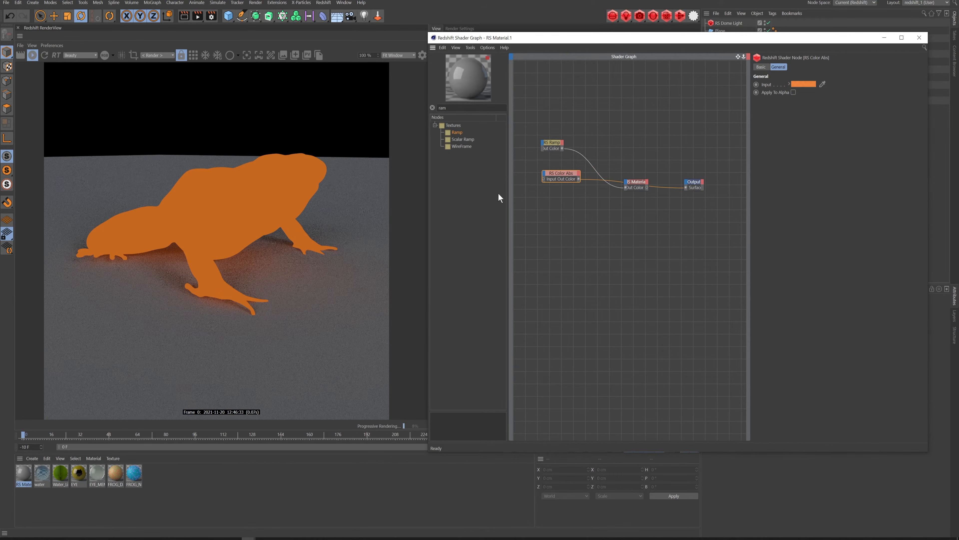
{"action": "left_click_drag", "start_coordinate": [568, 172], "coordinate": [546, 174]}
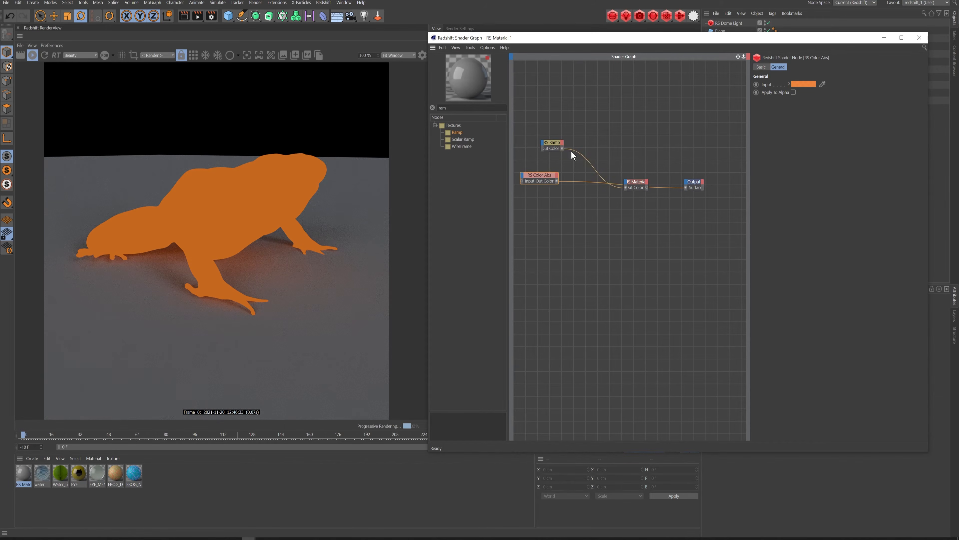
{"action": "left_click", "coordinate": [633, 188]}
{"action": "key", "text": "o"}
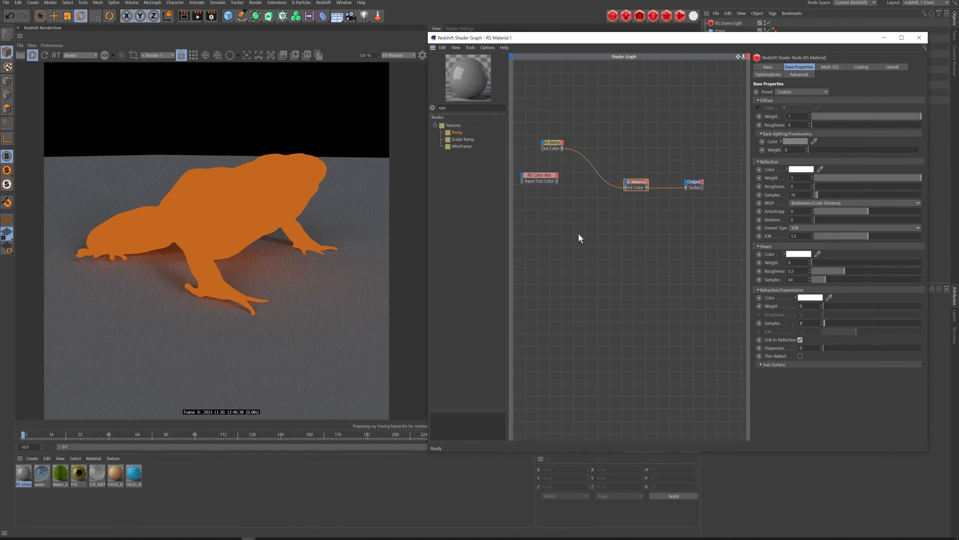
Delete the Color Abs node and move the Ramp node farther from the RS Material to make room between them
{"action": "left_click", "coordinate": [540, 175]}
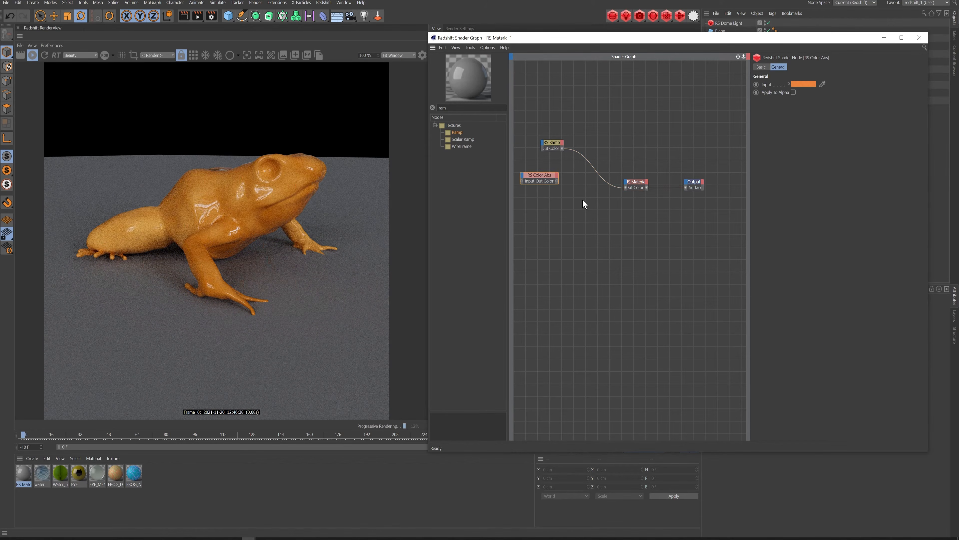
{"action": "key", "text": "Delete"}
{"action": "left_click_drag", "start_coordinate": [554, 146], "coordinate": [525, 157]}
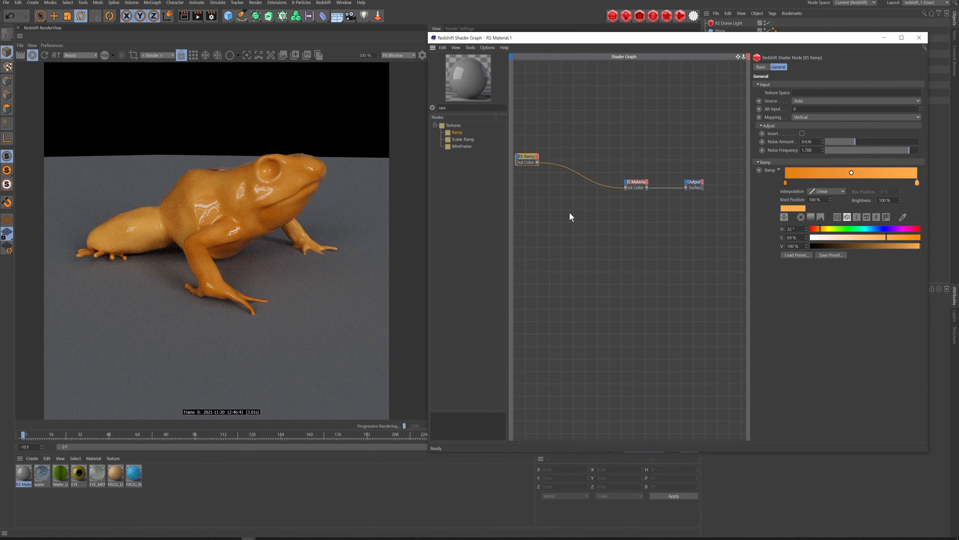
{"action": "middle_click_drag", "start_coordinate": [575, 214], "coordinate": [658, 217]}
{"action": "left_click_drag", "start_coordinate": [606, 162], "coordinate": [563, 166]}
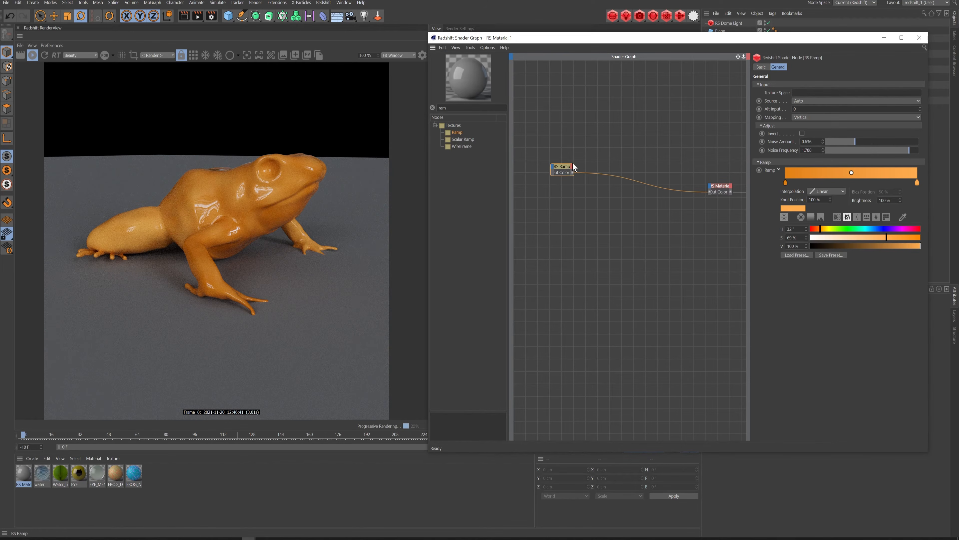
{"action": "middle_click_drag", "start_coordinate": [658, 233], "coordinate": [621, 215]}
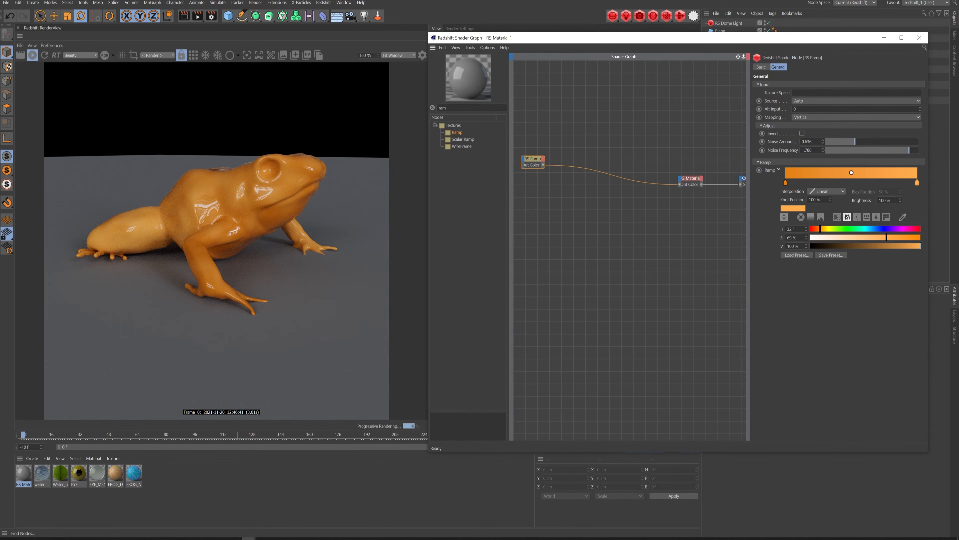
Add a Color Layer node, feed the Ramp into its base color and route the layer node to the Output for preview
{"action": "type", "text": "co"}
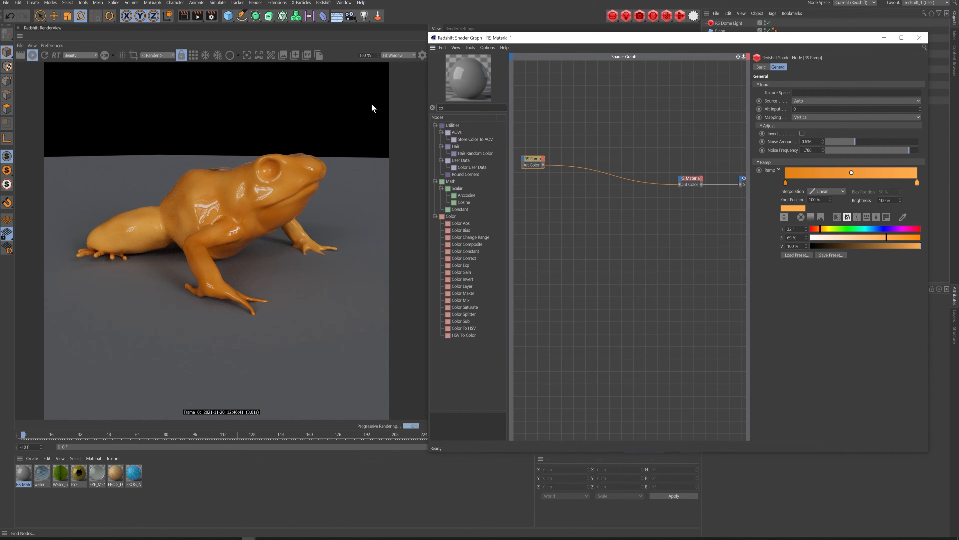
{"action": "type", "text": "lor"}
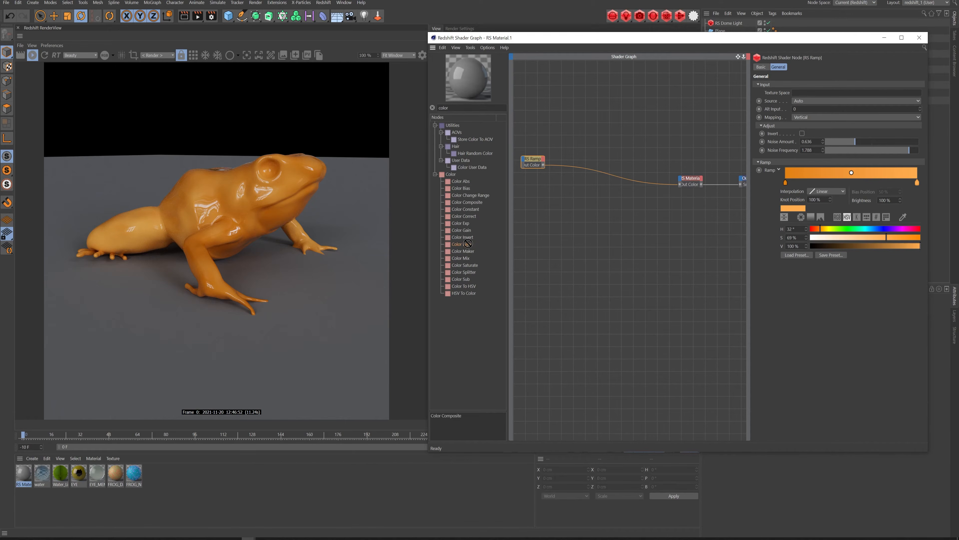
{"action": "left_click_drag", "start_coordinate": [470, 244], "coordinate": [607, 152]}
{"action": "left_click_drag", "start_coordinate": [539, 160], "coordinate": [619, 153]}
{"action": "key", "text": "o"}
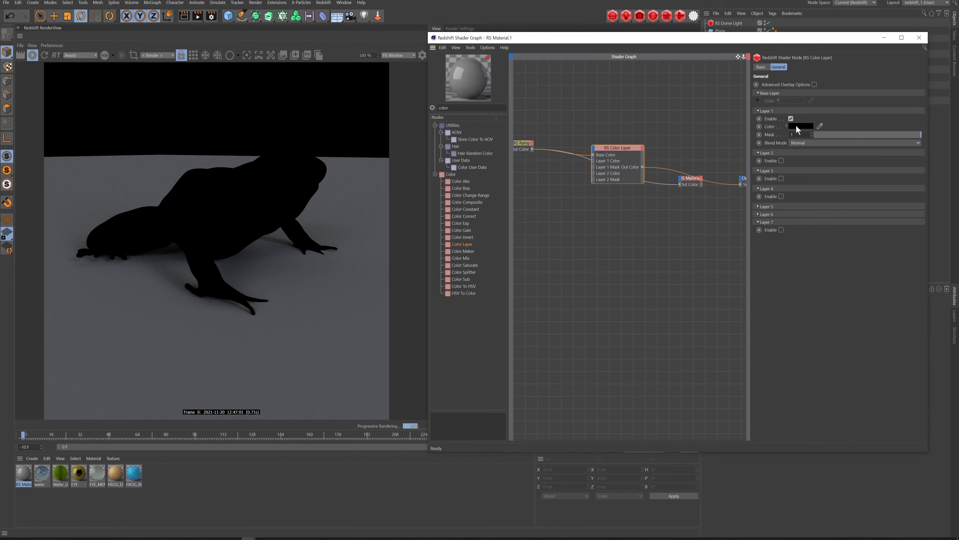
Toggle the Color Layer node's Layer 1 off and on, try its Screen blend mode and return it to Normal
{"action": "left_click", "coordinate": [791, 119]}
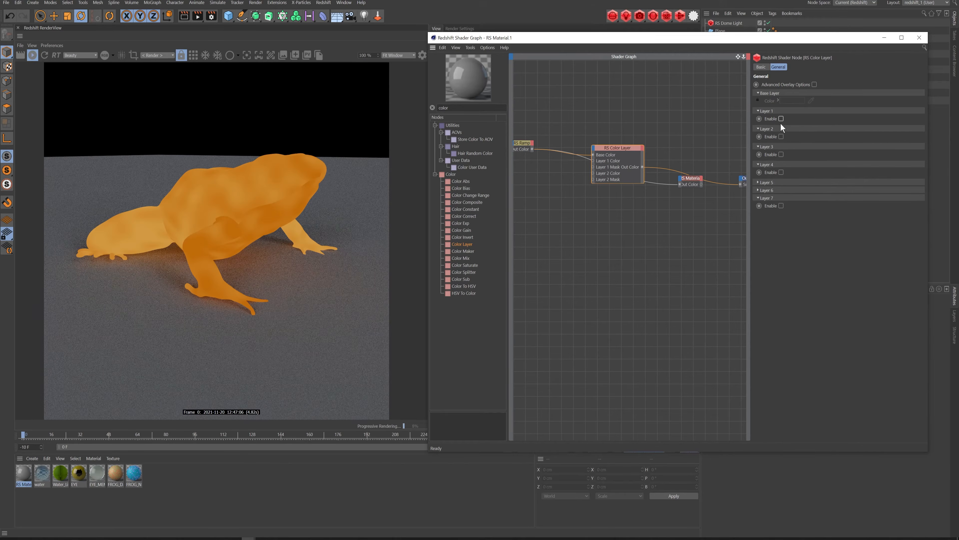
{"action": "left_click", "coordinate": [781, 118]}
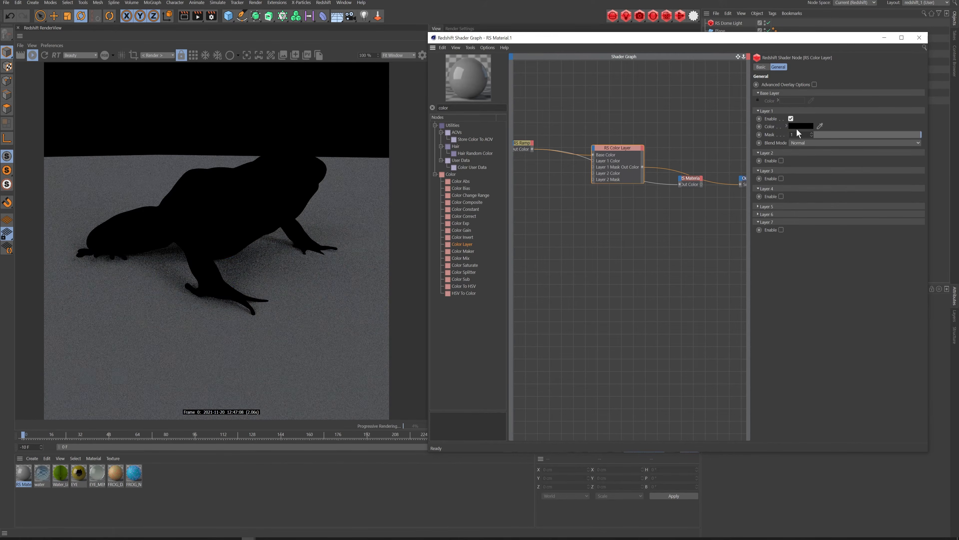
{"action": "left_click", "coordinate": [803, 143]}
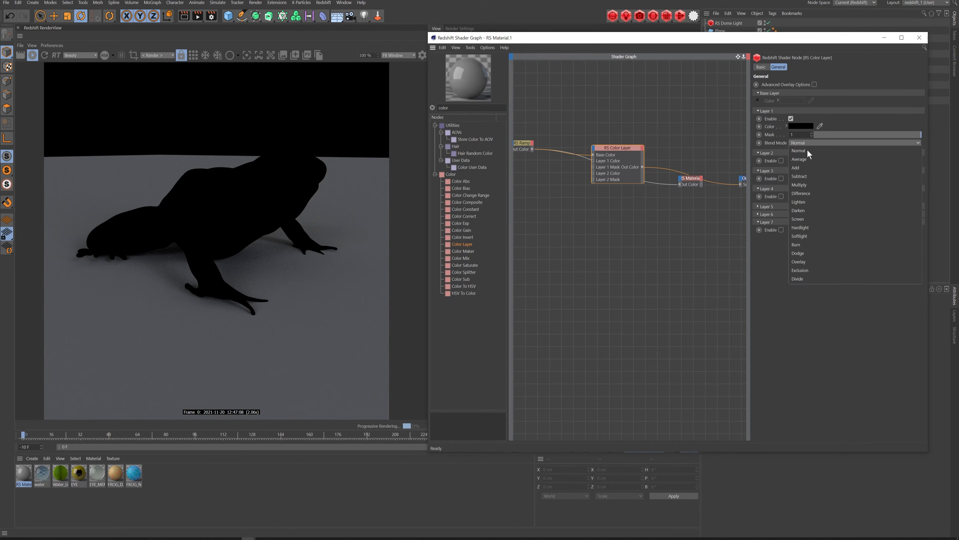
{"action": "left_click", "coordinate": [809, 218]}
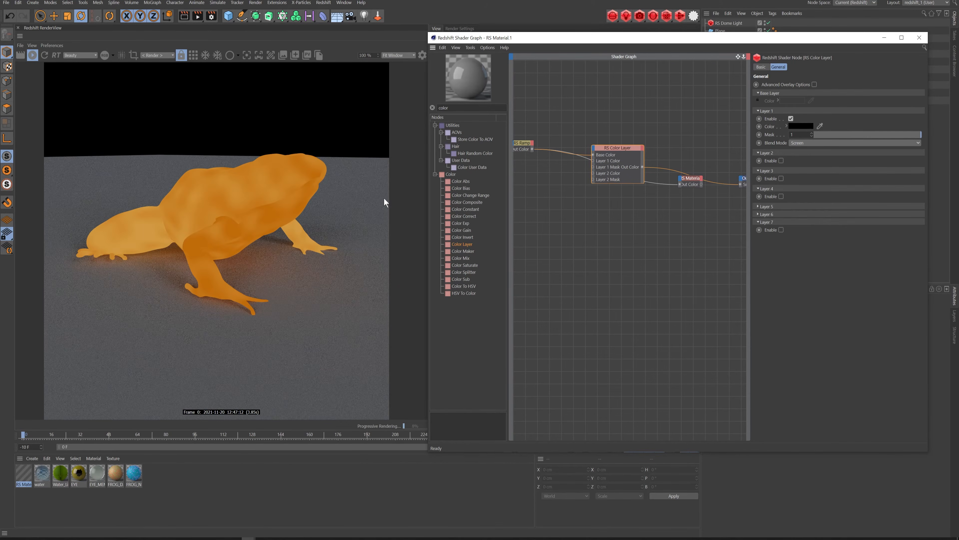
{"action": "left_click", "coordinate": [817, 143]}
{"action": "left_click", "coordinate": [810, 151]}
Find the Curvature texture node and add it to the graph below the Ramp node
{"action": "left_click", "coordinate": [531, 150]}
{"action": "left_click_drag", "start_coordinate": [533, 151], "coordinate": [529, 152]}
{"action": "type", "text": "curv"}
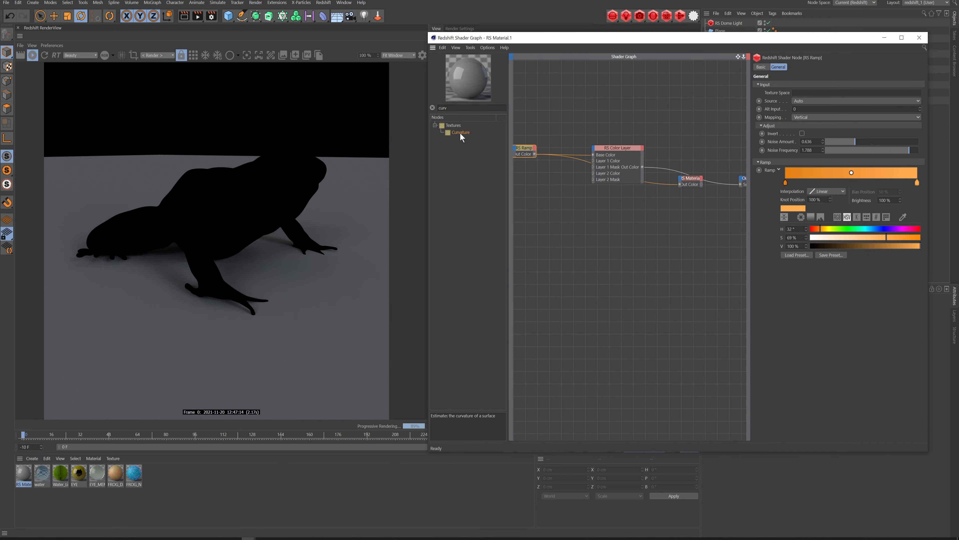
{"action": "left_click_drag", "start_coordinate": [459, 133], "coordinate": [534, 184]}
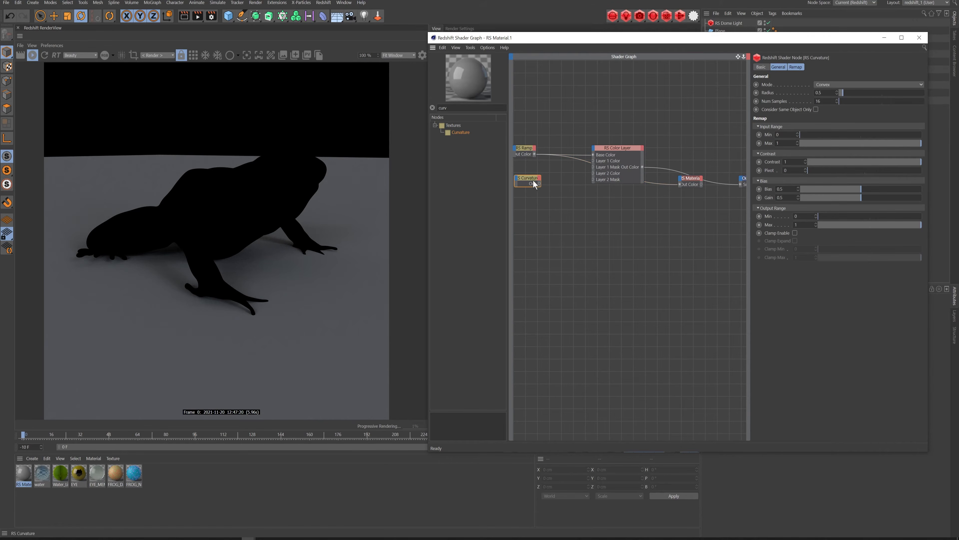
{"action": "scroll", "coordinate": [604, 211], "scroll_direction": "down", "scroll_amount": 2}
{"action": "scroll", "coordinate": [578, 219], "scroll_direction": "up", "scroll_amount": 1}
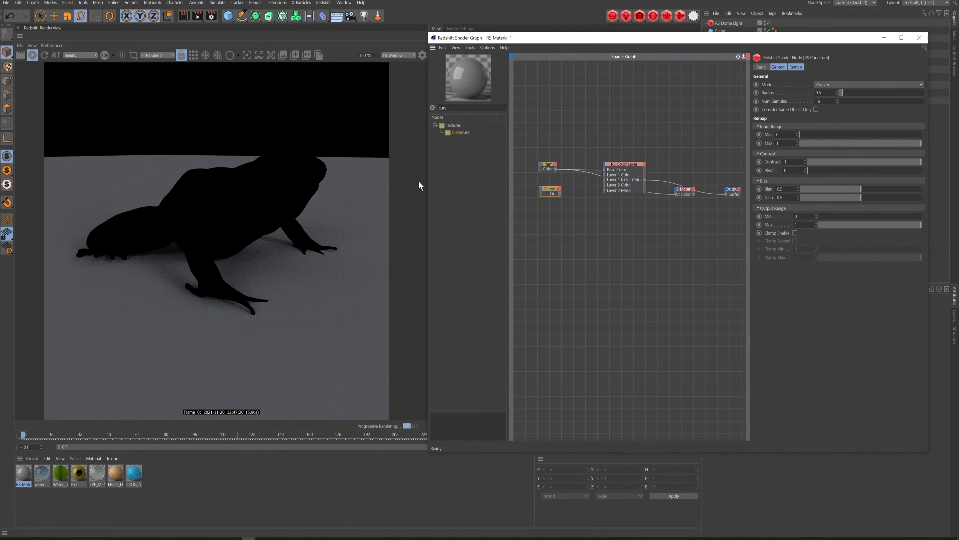
Widen the shader graph window and move the Ramp and Curvature nodes farther from the Color Layer
{"action": "left_click_drag", "start_coordinate": [428, 182], "coordinate": [386, 182]}
{"action": "left_click_drag", "start_coordinate": [929, 167], "coordinate": [956, 164]}
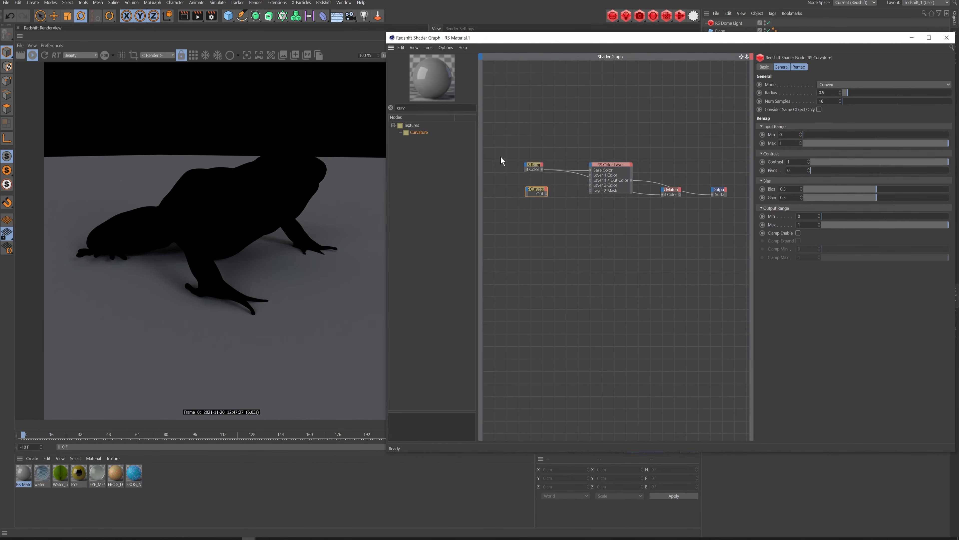
{"action": "left_click_drag", "start_coordinate": [502, 159], "coordinate": [508, 190]}
{"action": "left_click", "coordinate": [525, 204]}
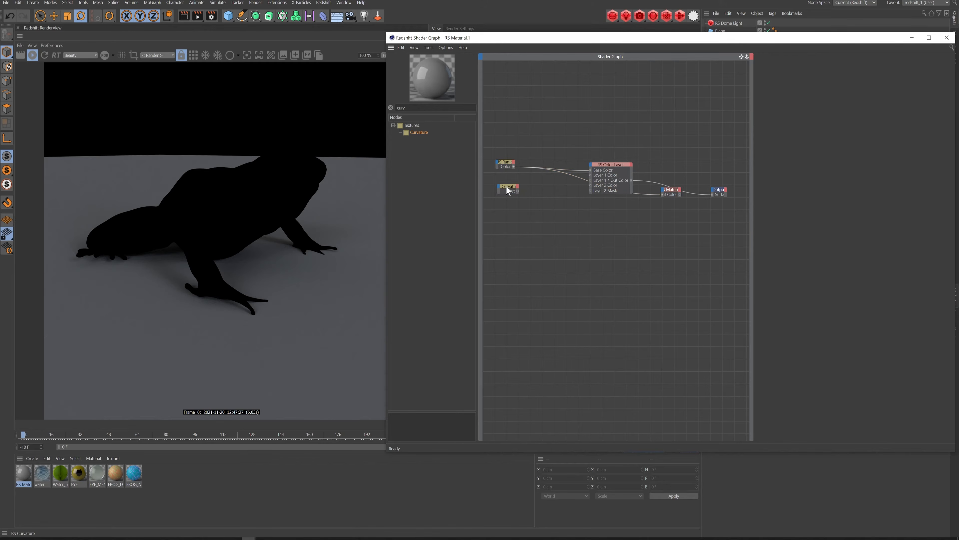
Route the Curvature node to the Output for preview, and move the Color Layer and RS Material nodes clear of its connection
{"action": "left_click", "coordinate": [508, 189]}
{"action": "key", "text": "s"}
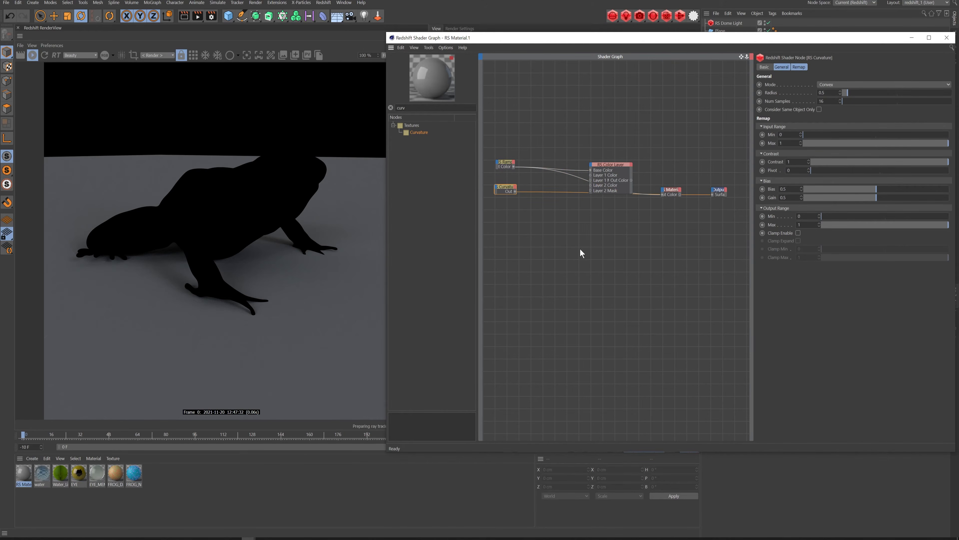
{"action": "left_click_drag", "start_coordinate": [600, 141], "coordinate": [670, 171]}
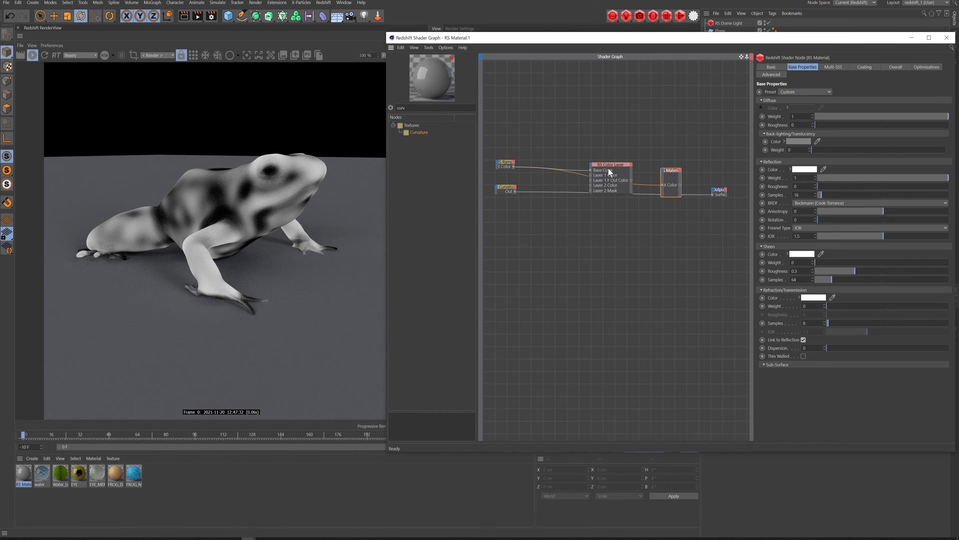
{"action": "left_click_drag", "start_coordinate": [608, 166], "coordinate": [605, 136]}
{"action": "left_click_drag", "start_coordinate": [672, 171], "coordinate": [673, 158]}
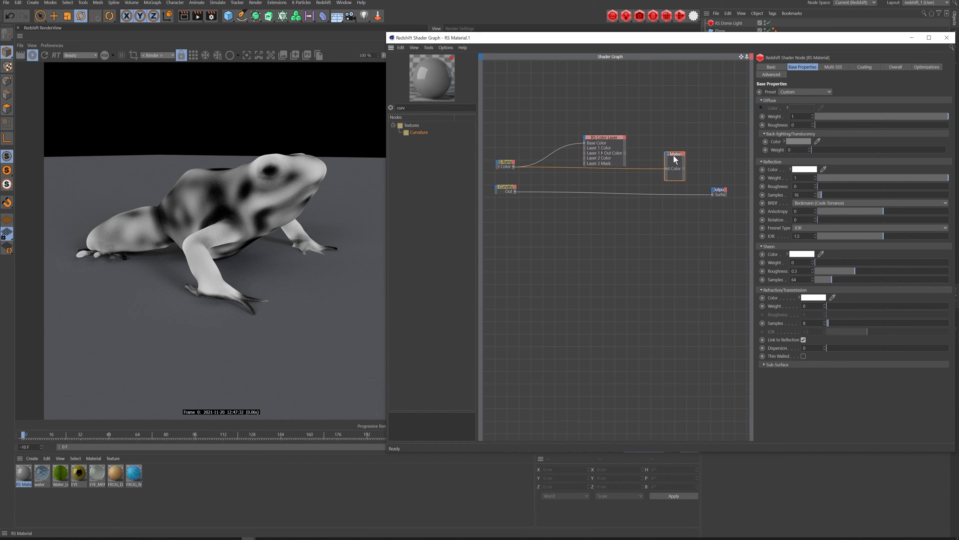
{"action": "left_click_drag", "start_coordinate": [610, 141], "coordinate": [603, 134]}
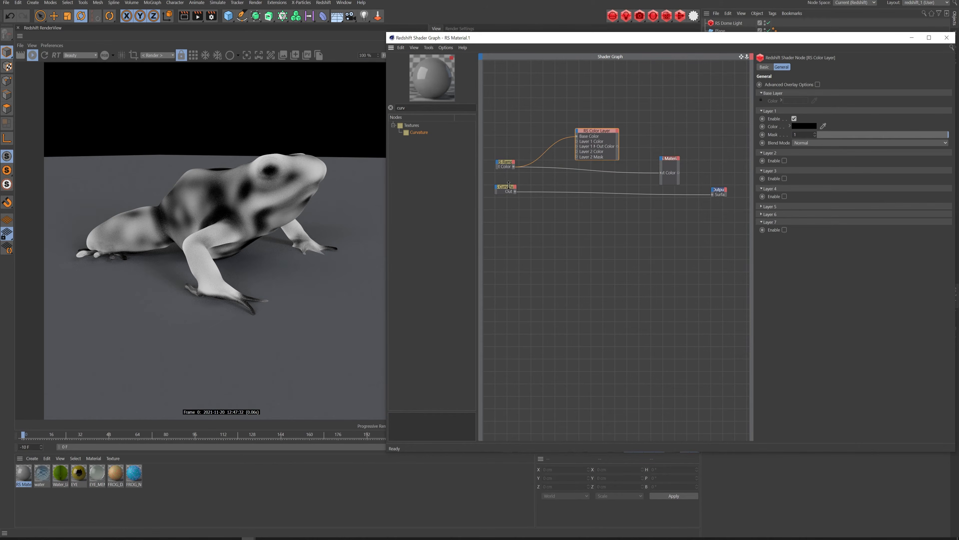
{"action": "left_click_drag", "start_coordinate": [509, 185], "coordinate": [509, 188]}
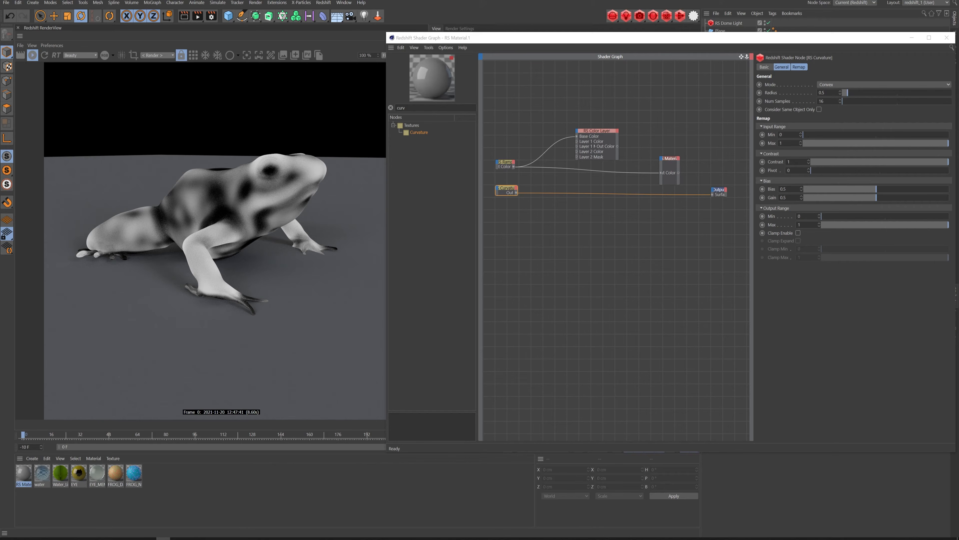
Set the Curvature radius to 0.25 and feed the node into the Layer 1 Mask of the widened Color Layer node
{"action": "left_click", "coordinate": [824, 93]}
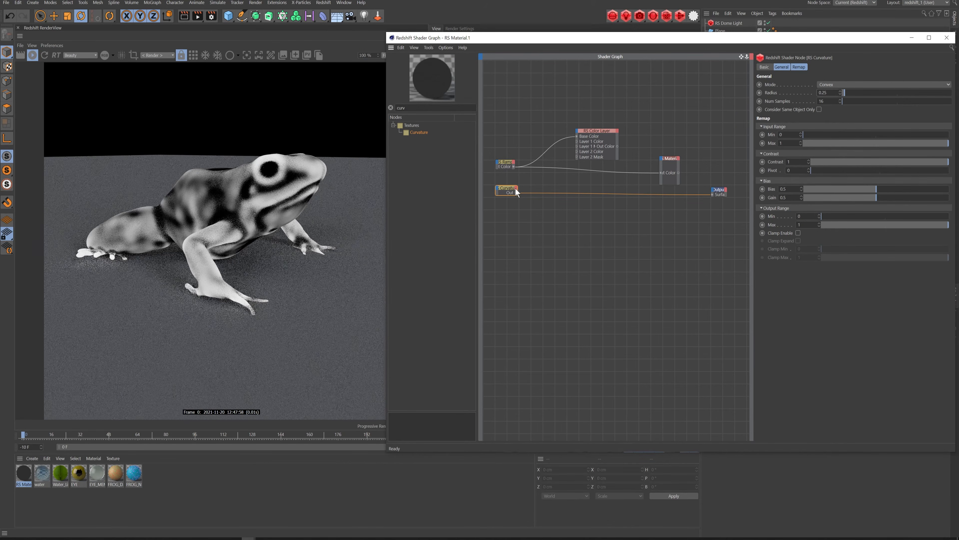
{"action": "left_click_drag", "start_coordinate": [509, 187], "coordinate": [507, 188]}
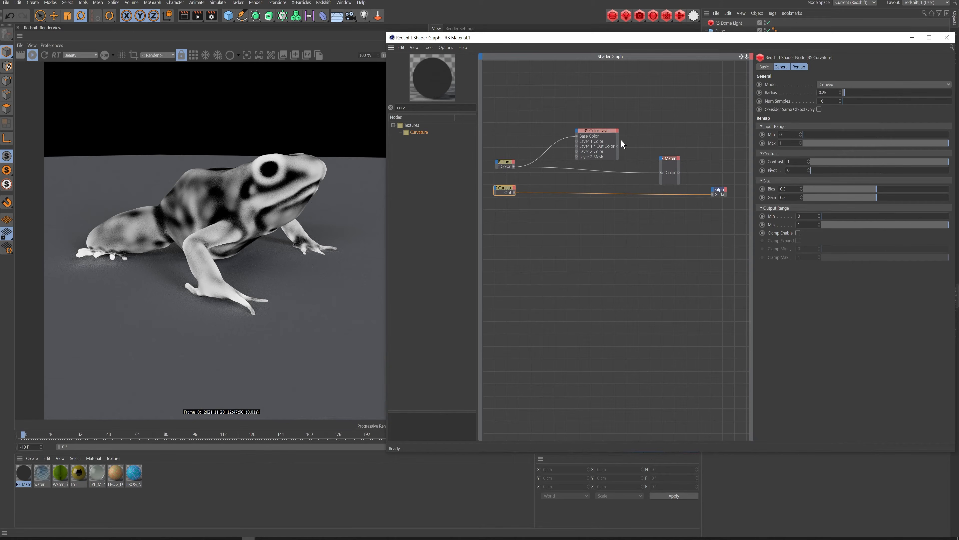
{"action": "left_click", "coordinate": [624, 131]}
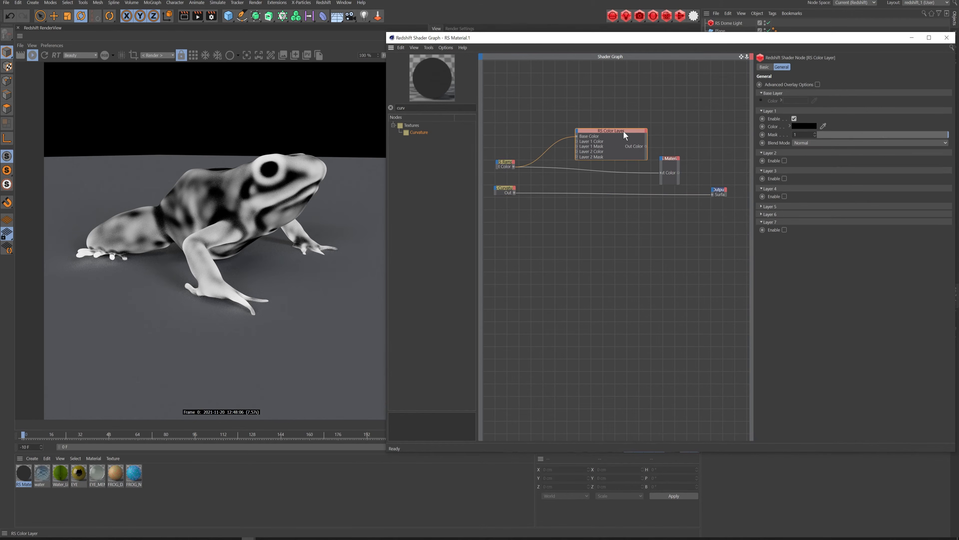
{"action": "left_click_drag", "start_coordinate": [624, 131], "coordinate": [622, 146]}
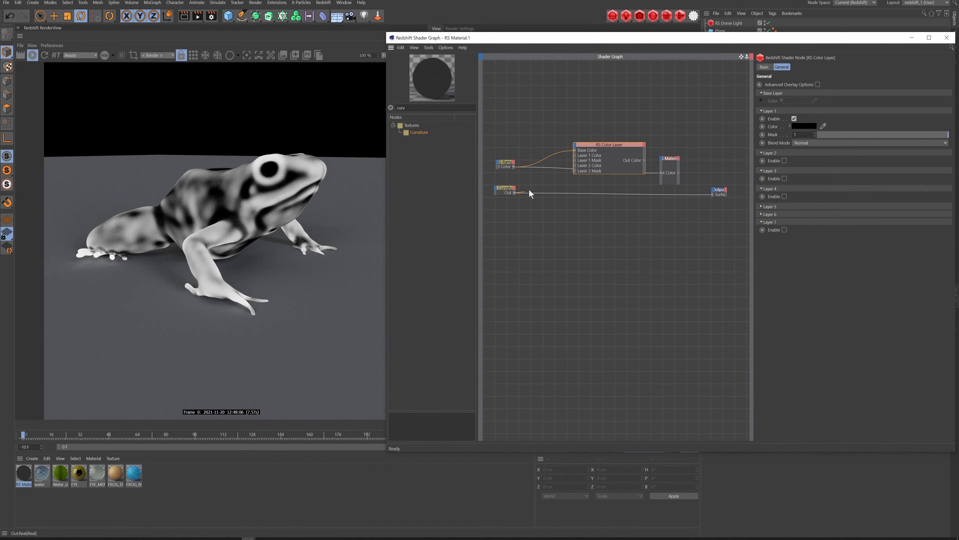
{"action": "left_click_drag", "start_coordinate": [530, 194], "coordinate": [574, 160]}
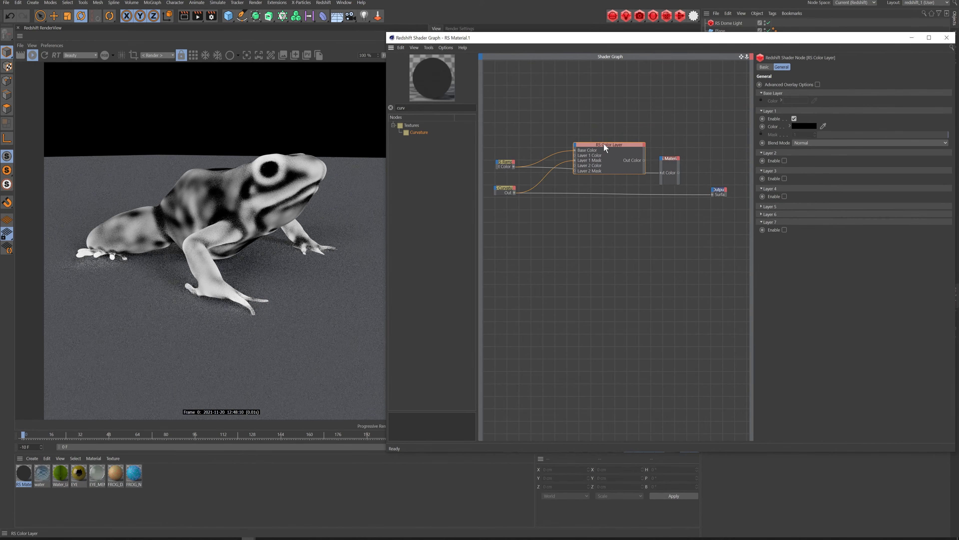
Move the Ramp node aside and add a Color Correct node between it and the Color Layer
{"action": "left_click_drag", "start_coordinate": [507, 162], "coordinate": [492, 141]}
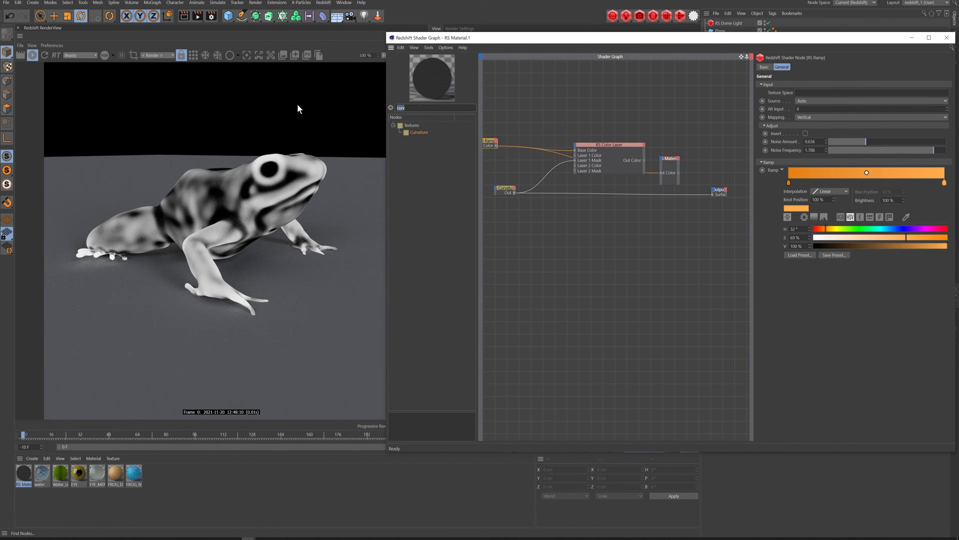
{"action": "type", "text": "cor"}
{"action": "left_click_drag", "start_coordinate": [419, 147], "coordinate": [544, 171]}
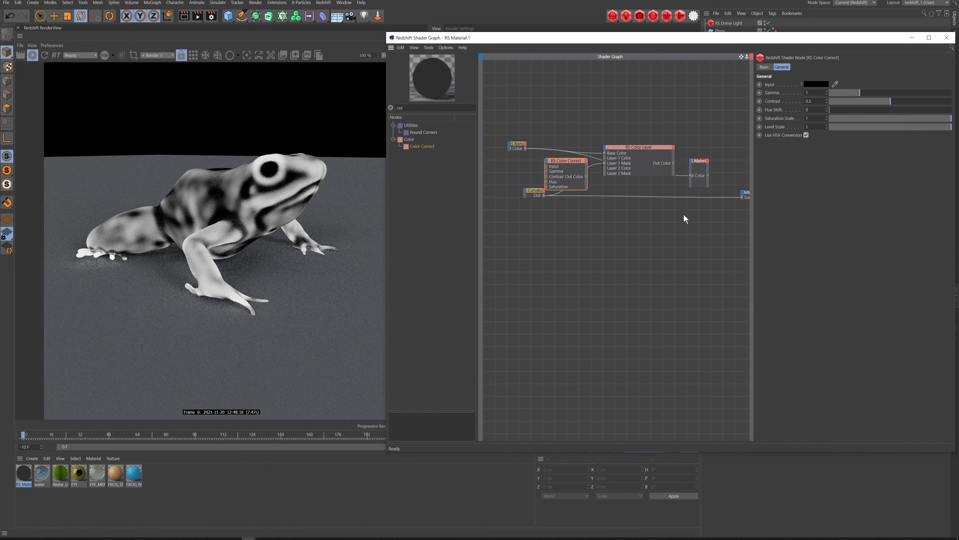
Move the RS Material and Output nodes together farther away from the Color Layer node
{"action": "middle_click_drag", "start_coordinate": [683, 213], "coordinate": [589, 210]}
{"action": "left_click_drag", "start_coordinate": [596, 139], "coordinate": [698, 239]}
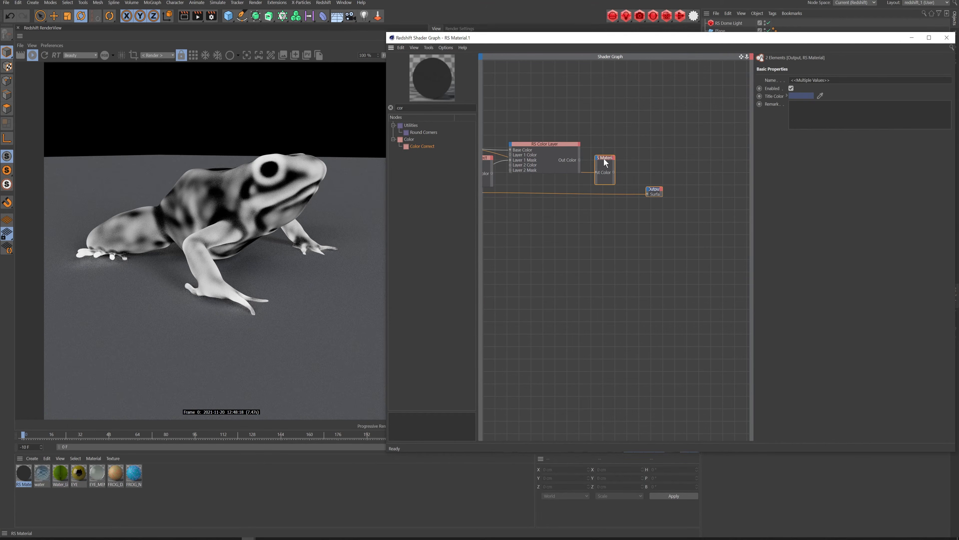
{"action": "left_click_drag", "start_coordinate": [604, 158], "coordinate": [706, 159]}
{"action": "middle_click_drag", "start_coordinate": [551, 207], "coordinate": [697, 217]}
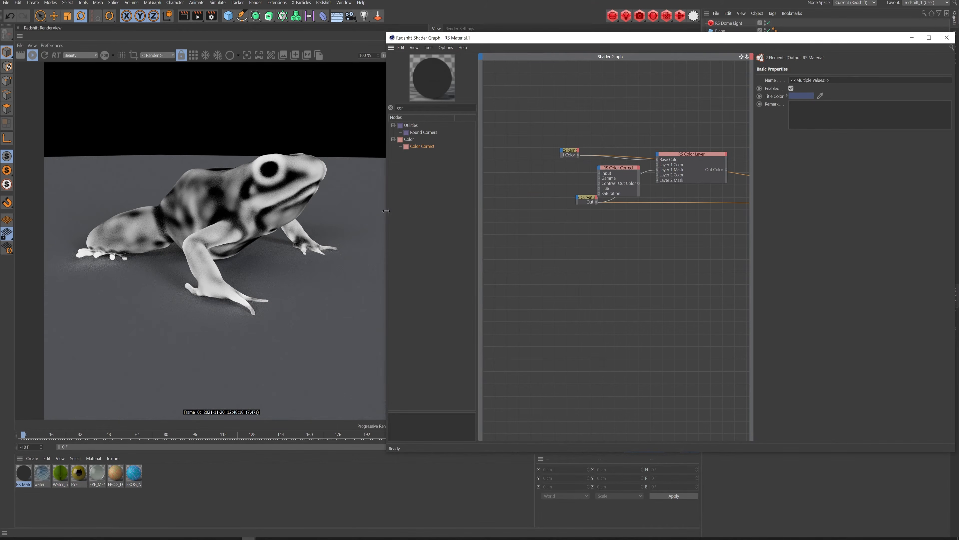
Enlarge the shader graph window and its node area, and shift the Ramp, Color Correct and Curvature nodes away from the Color Layer
{"action": "left_click_drag", "start_coordinate": [386, 211], "coordinate": [331, 210]}
{"action": "middle_click_drag", "start_coordinate": [562, 182], "coordinate": [521, 199]}
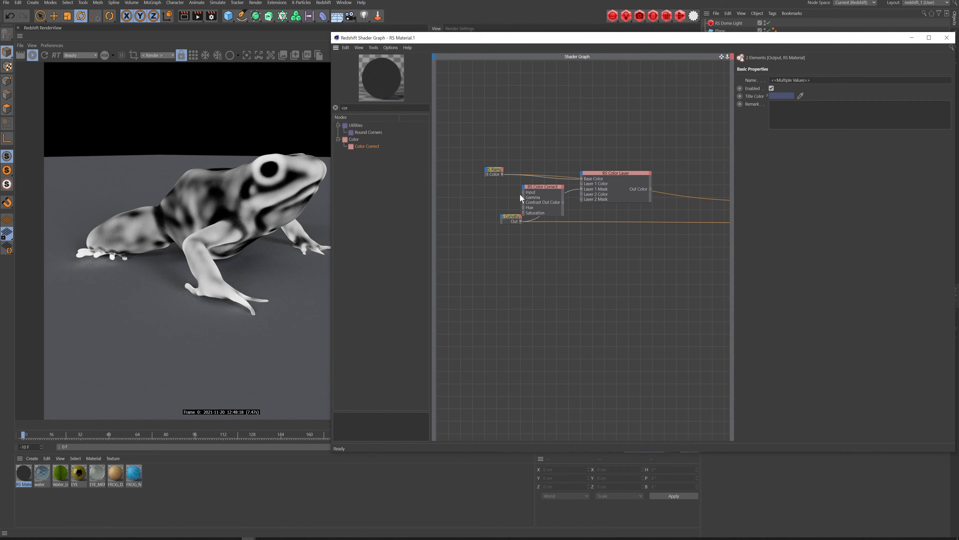
{"action": "left_click_drag", "start_coordinate": [469, 148], "coordinate": [542, 240]}
{"action": "left_click_drag", "start_coordinate": [512, 188], "coordinate": [511, 189]}
{"action": "left_click", "coordinate": [691, 189]}
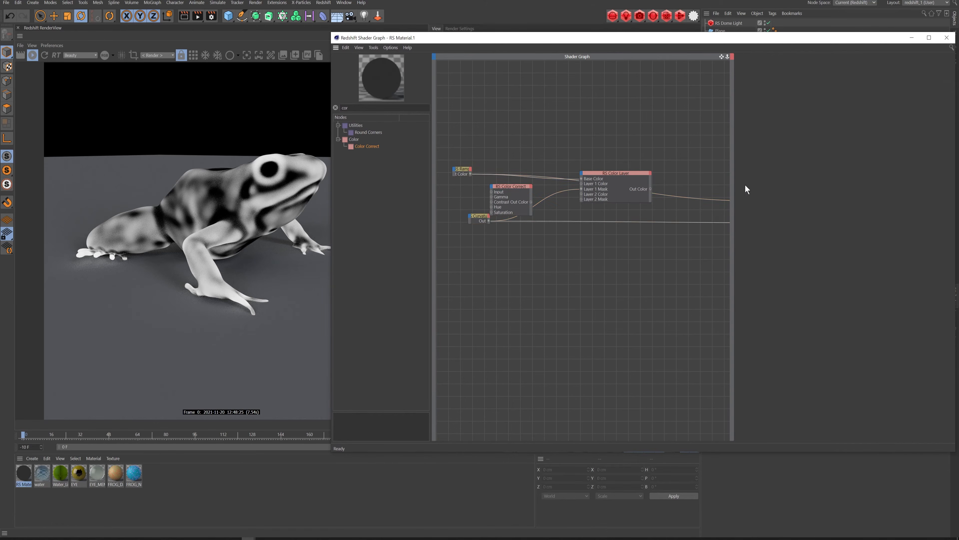
{"action": "left_click_drag", "start_coordinate": [736, 172], "coordinate": [776, 174]}
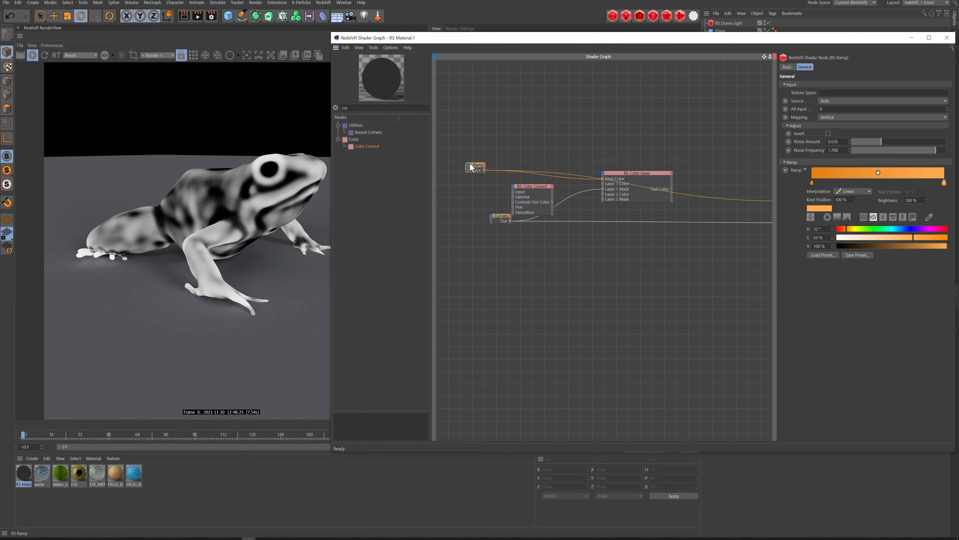
Reposition the Ramp and Color Correct nodes, feed the Ramp into the Color Correct input and preview Color Correct through the Output
{"action": "left_click_drag", "start_coordinate": [483, 171], "coordinate": [465, 158]}
{"action": "left_click_drag", "start_coordinate": [529, 187], "coordinate": [502, 172]}
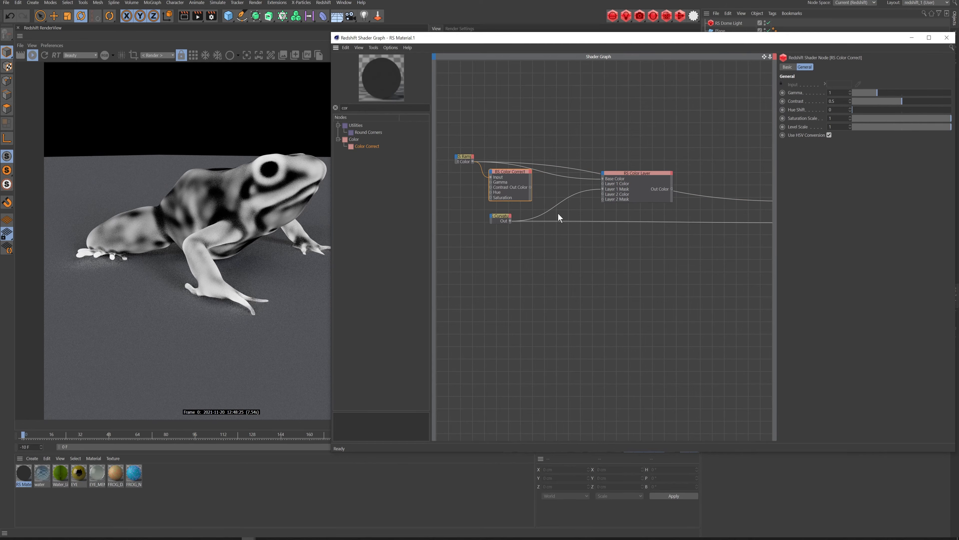
{"action": "key", "text": "o"}
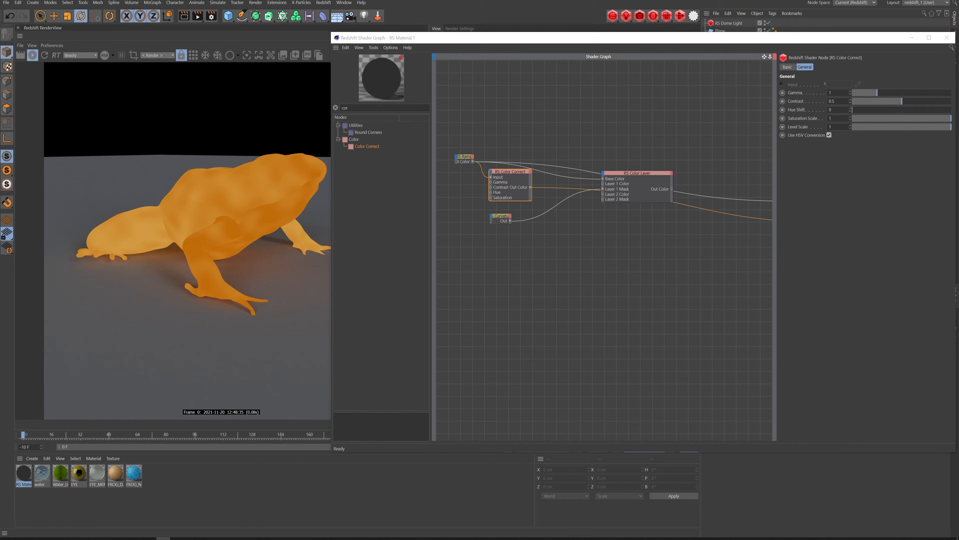
Set the Color Correct node's gamma to 0.86, contrast to 0.425 and hue shift to 29.88
{"action": "left_click", "coordinate": [838, 93]}
{"action": "mouse_move", "coordinate": [871, 109]}
{"action": "left_mouse_down"}
{"action": "mouse_move", "coordinate": [936, 111]}
{"action": "mouse_move", "coordinate": [858, 109]}
{"action": "left_mouse_up"}
{"action": "key", "text": "Return"}
{"action": "key", "text": "Tab"}
{"action": "type", "text": ".4"}
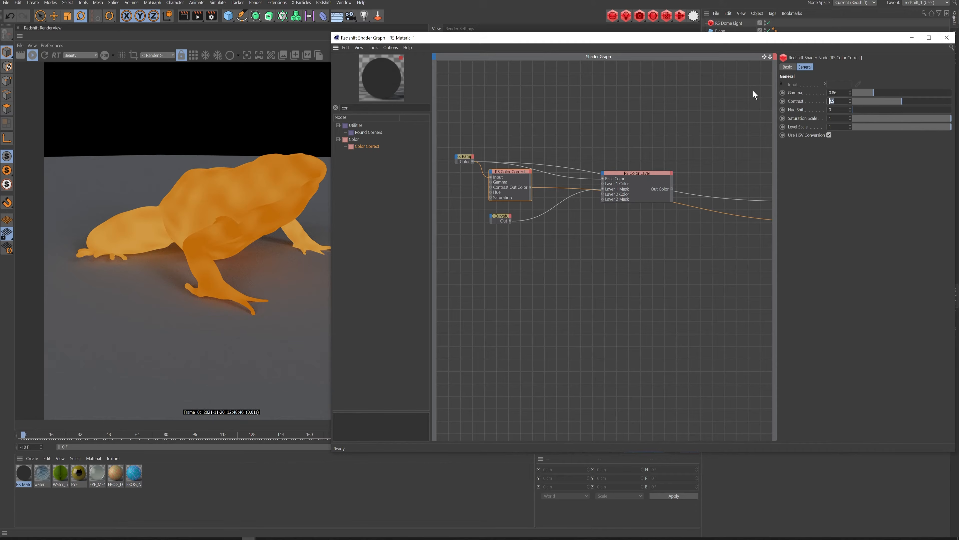
{"action": "type", "text": "25"}
{"action": "key", "text": "Return"}
{"action": "type", "text": "29.88"}
{"action": "key", "text": "Return"}
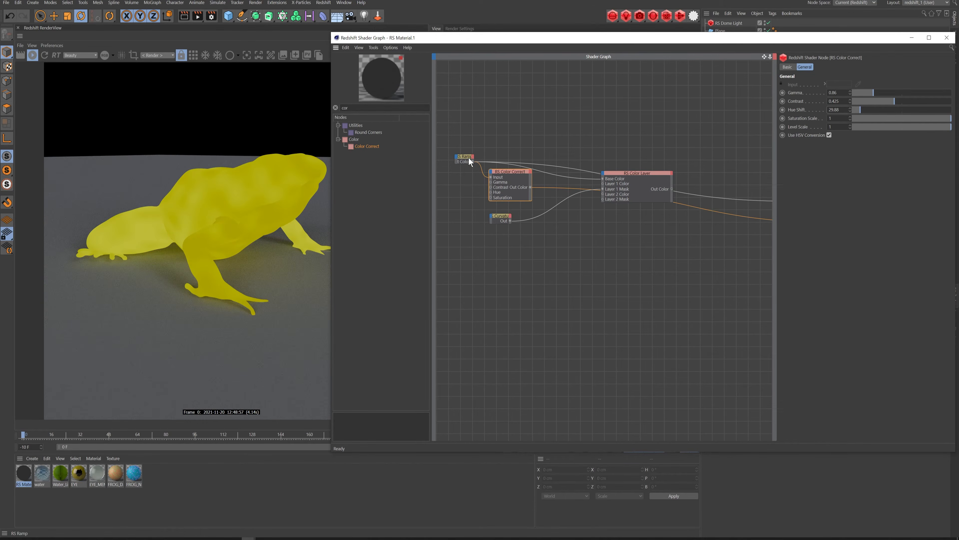
Feed the Color Correct node into the Color Layer's base color in place of the Ramp, and space out the surrounding nodes
{"action": "left_click_drag", "start_coordinate": [468, 157], "coordinate": [456, 154]}
{"action": "left_click_drag", "start_coordinate": [512, 174], "coordinate": [501, 169]}
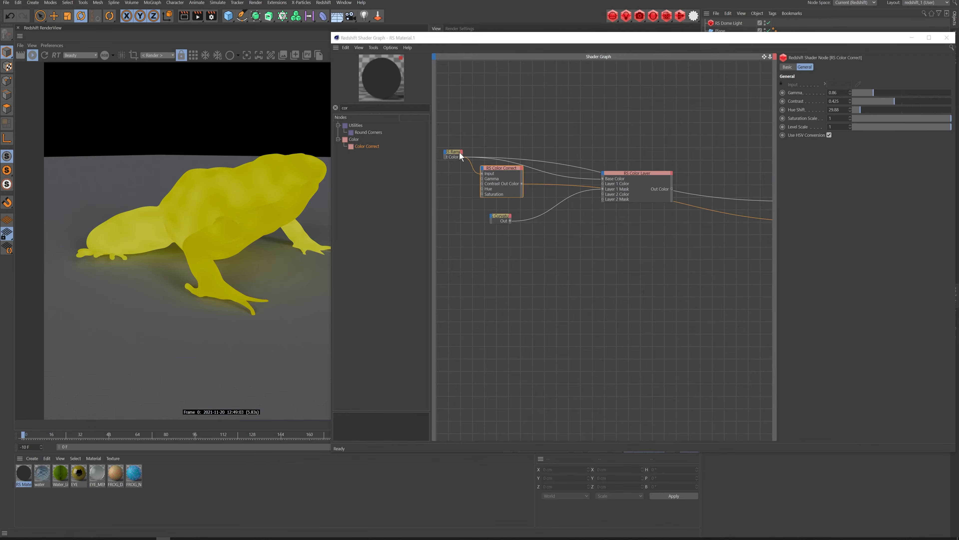
{"action": "left_click_drag", "start_coordinate": [459, 156], "coordinate": [604, 179]}
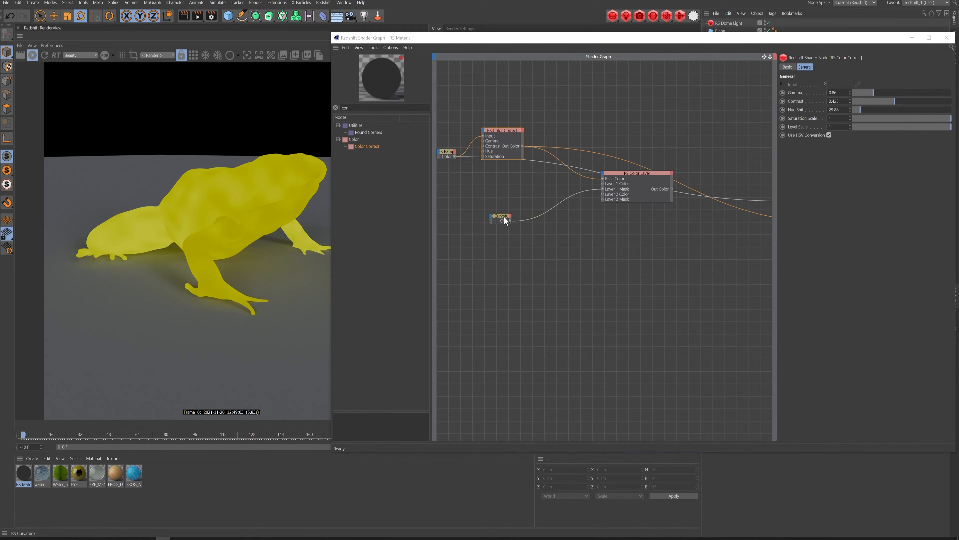
{"action": "left_click_drag", "start_coordinate": [504, 216], "coordinate": [497, 205]}
Duplicate the Color Correct node below the original, feed the Ramp into the copy and connect the copy to Layer 1 Color
{"action": "left_click", "coordinate": [505, 130]}
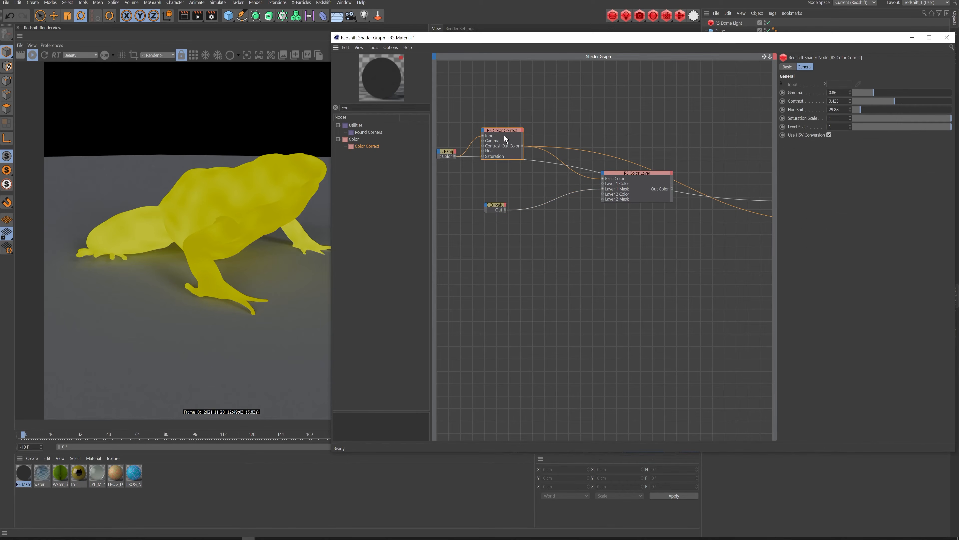
{"action": "key", "text": "ctrl+v"}
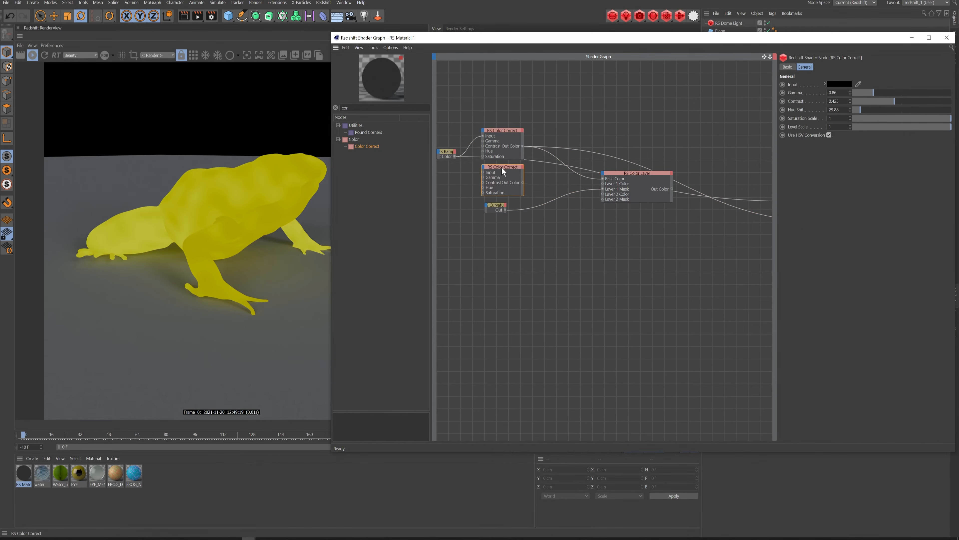
{"action": "left_click_drag", "start_coordinate": [502, 167], "coordinate": [484, 173]}
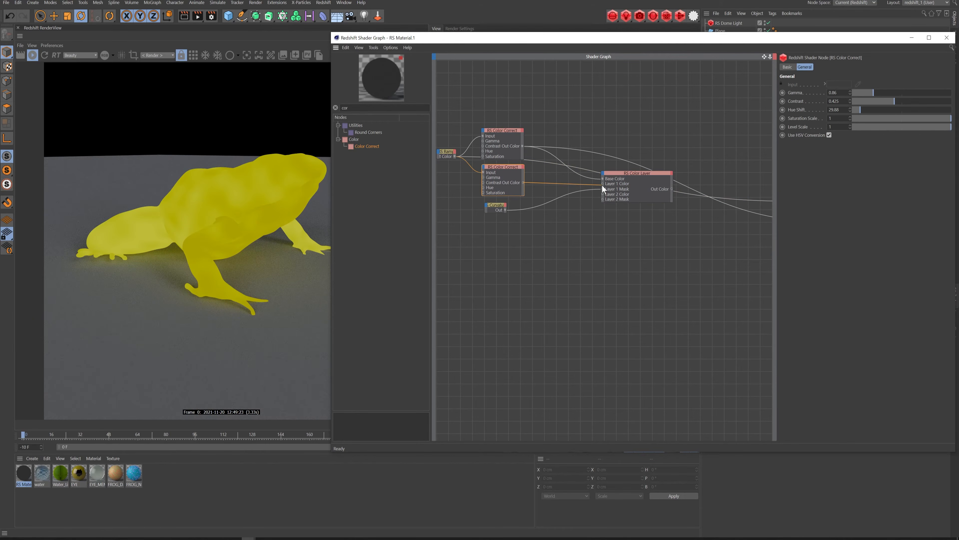
Move the Color Layer node closer to its inputs and try a hue shift of 239.04 on the lower Color Correct node
{"action": "mouse_move", "coordinate": [601, 185]}
{"action": "left_mouse_down"}
{"action": "mouse_move", "coordinate": [633, 174]}
{"action": "mouse_move", "coordinate": [615, 178]}
{"action": "left_mouse_up"}
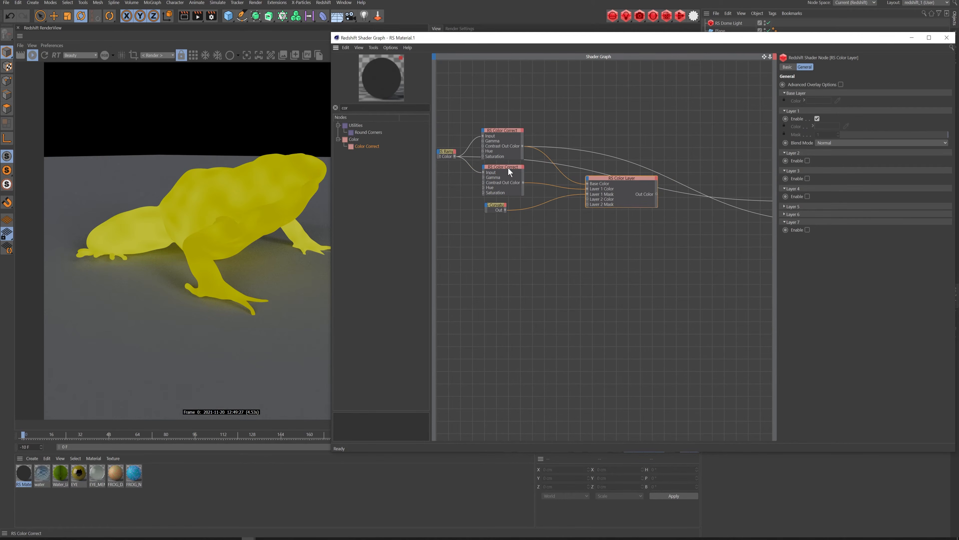
{"action": "left_click", "coordinate": [508, 168]}
{"action": "left_click", "coordinate": [919, 110]}
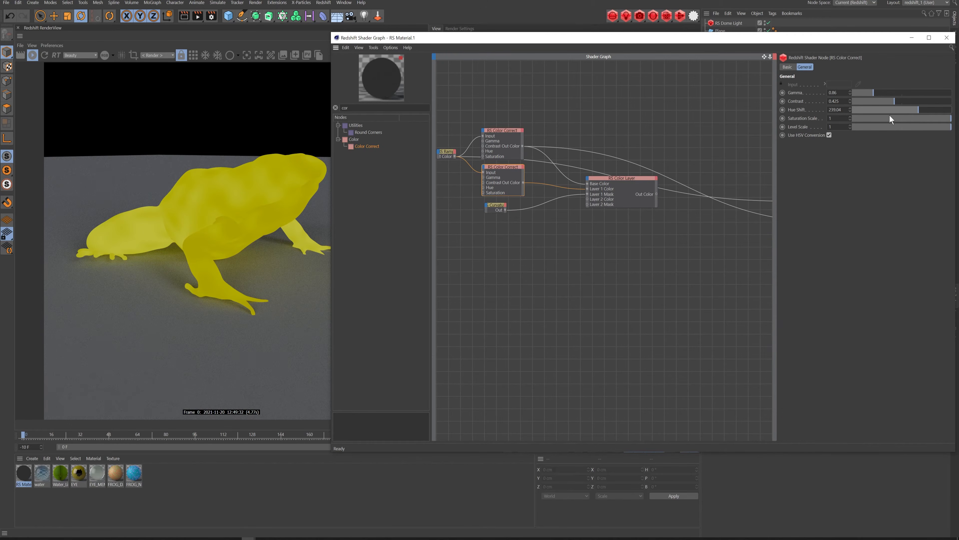
{"action": "left_click", "coordinate": [864, 110]}
Move the upper Color Correct node higher and preview the Color Layer node through the Output
{"action": "left_click", "coordinate": [615, 179]}
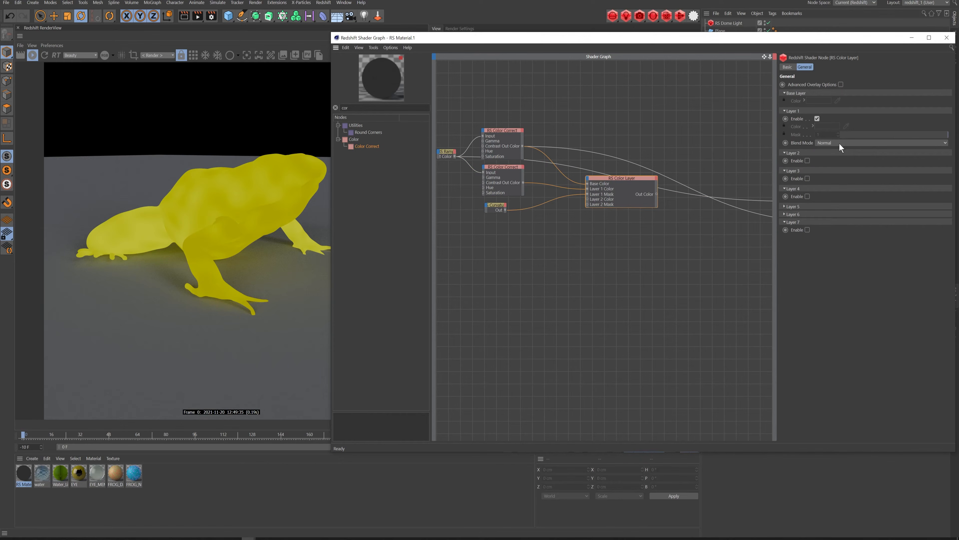
{"action": "left_click_drag", "start_coordinate": [500, 137], "coordinate": [505, 126]}
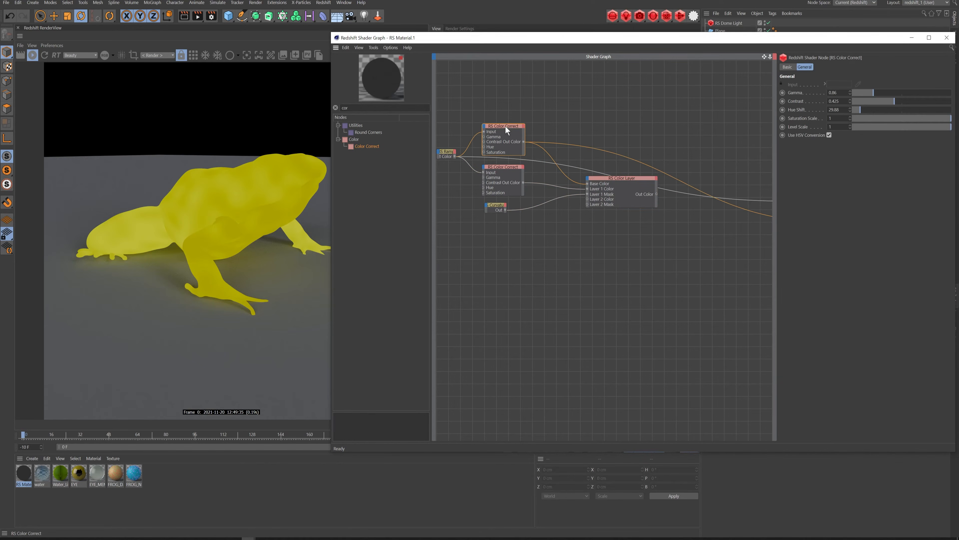
{"action": "left_click", "coordinate": [637, 186]}
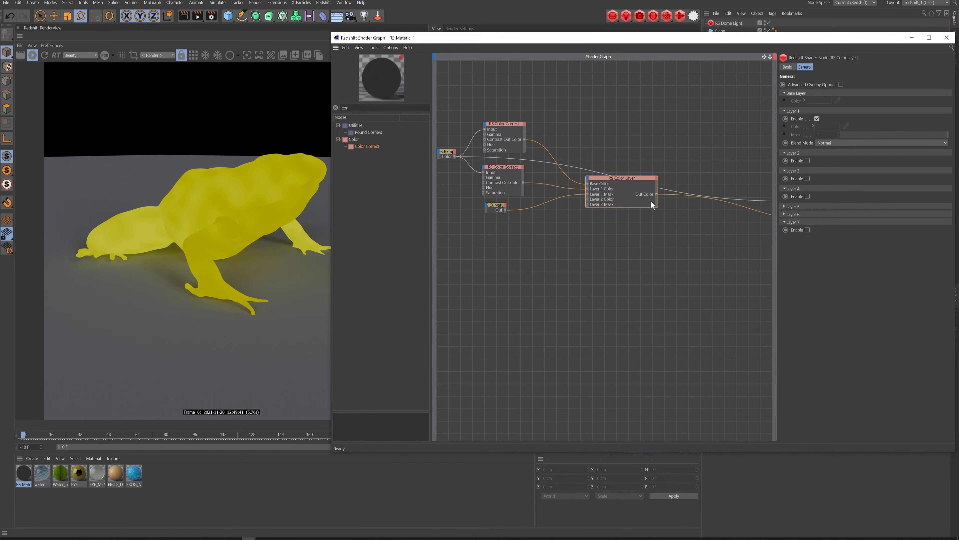
Set the lower Color Correct node's hue shift to 43.2, contrast to 0.497 and gamma to 1
{"action": "left_click", "coordinate": [505, 167]}
{"action": "left_click", "coordinate": [930, 110]}
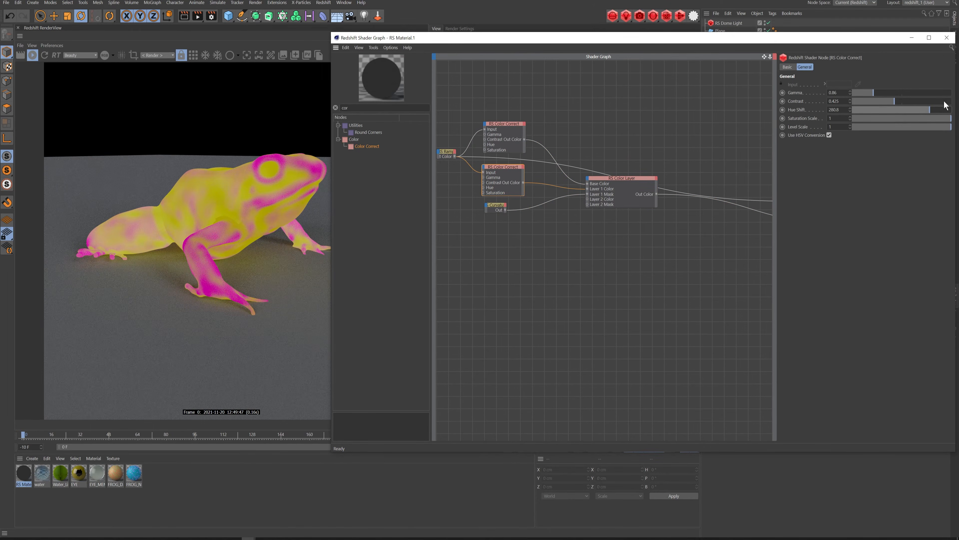
{"action": "double_click", "coordinate": [837, 110]}
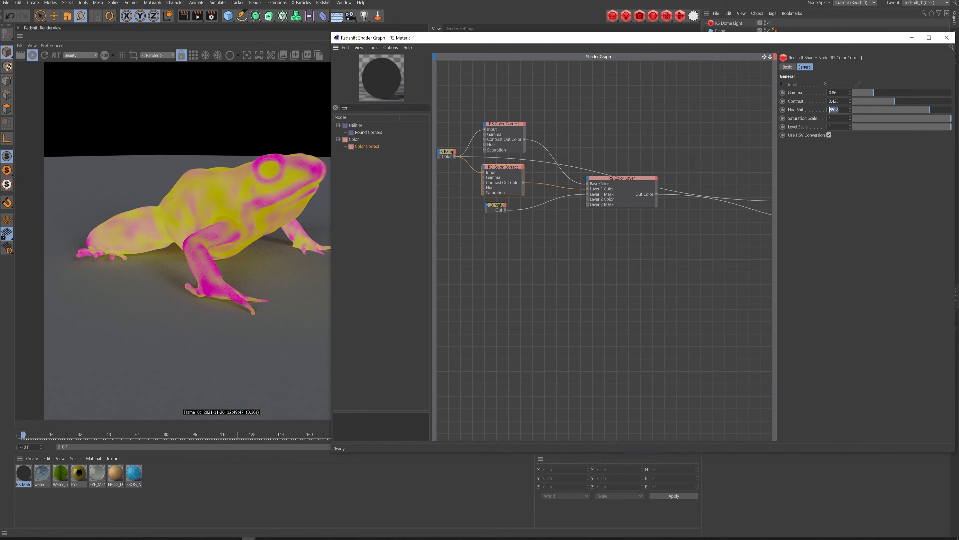
{"action": "type", "text": "43.2"}
{"action": "key", "text": "Return"}
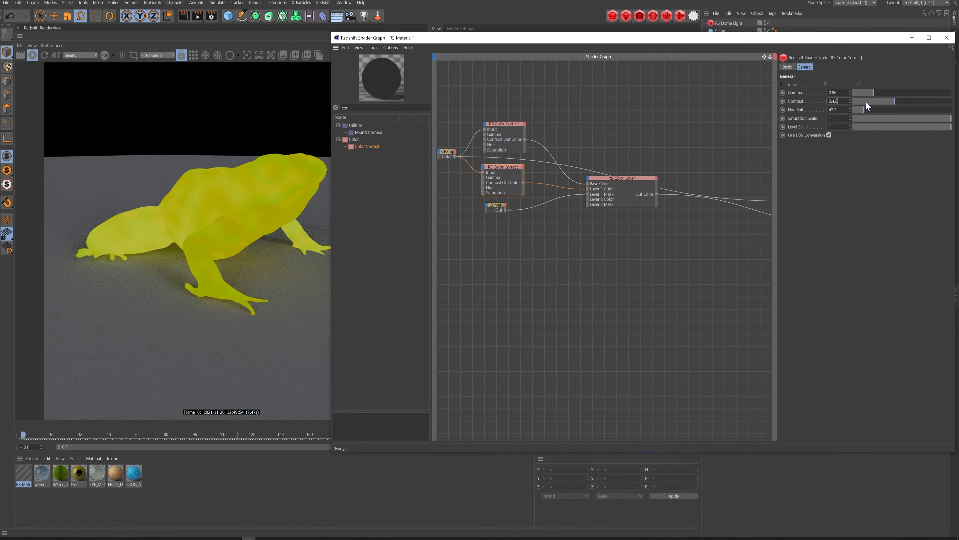
{"action": "left_click_drag", "start_coordinate": [866, 101], "coordinate": [731, 68]}
{"action": "type", "text": "1"}
{"action": "key", "text": "Return"}
Examine the frog's color blending up close and from afar, and review the Curvature and lower Color Correct settings
{"action": "left_click_drag", "start_coordinate": [538, 45], "coordinate": [529, 283]}
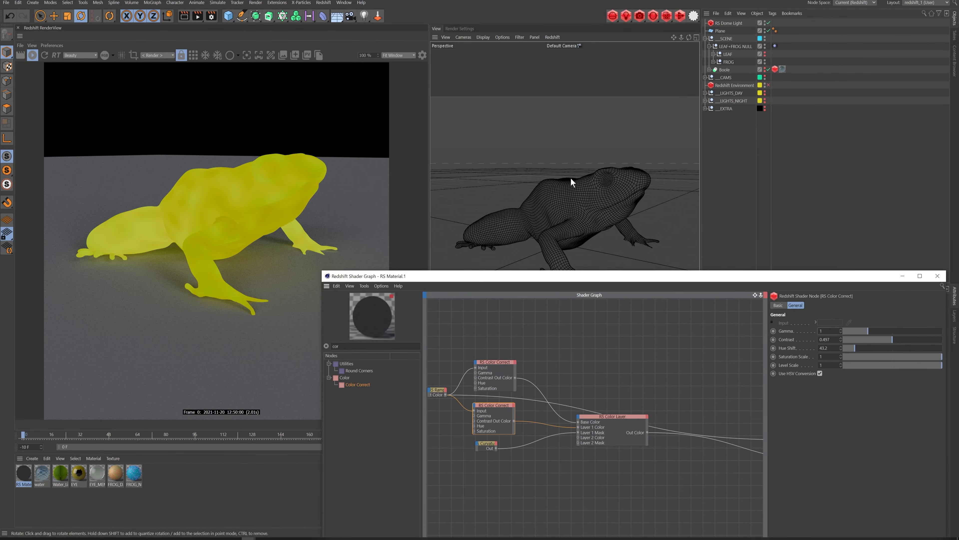
{"action": "scroll", "coordinate": [625, 182], "scroll_direction": "up", "scroll_amount": 5}
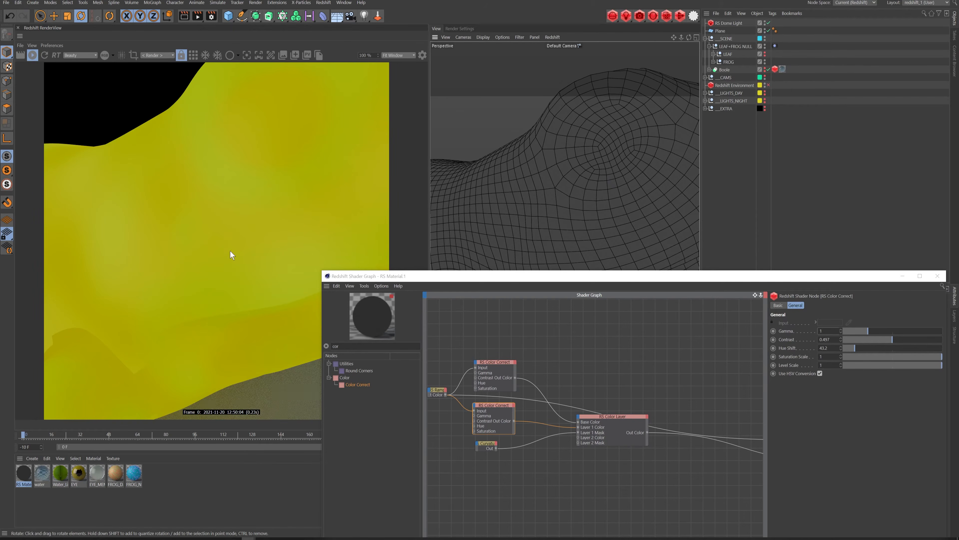
{"action": "right_click_drag", "start_coordinate": [342, 169], "coordinate": [321, 191], "text": "alt"}
{"action": "scroll", "coordinate": [598, 171], "scroll_direction": "down", "scroll_amount": 8}
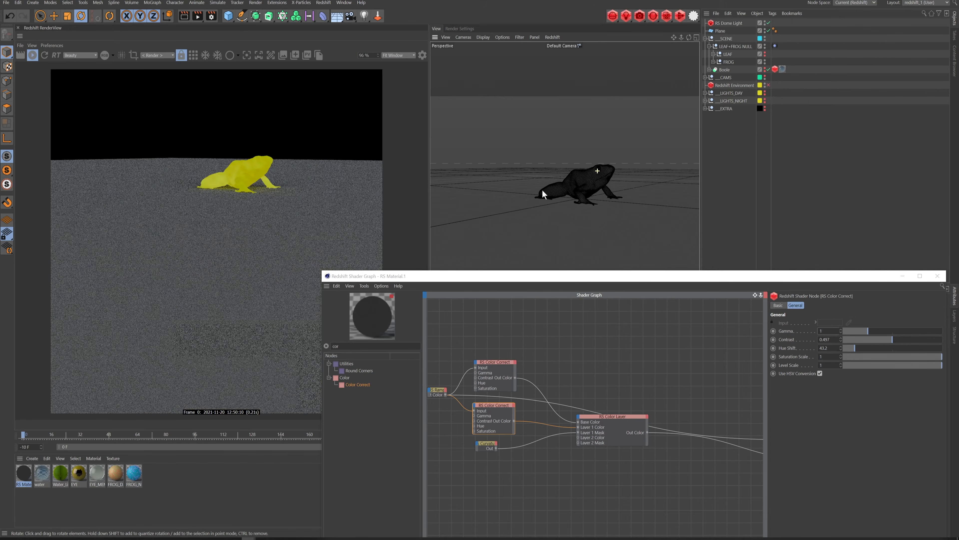
{"action": "scroll", "coordinate": [562, 186], "scroll_direction": "up", "scroll_amount": 10}
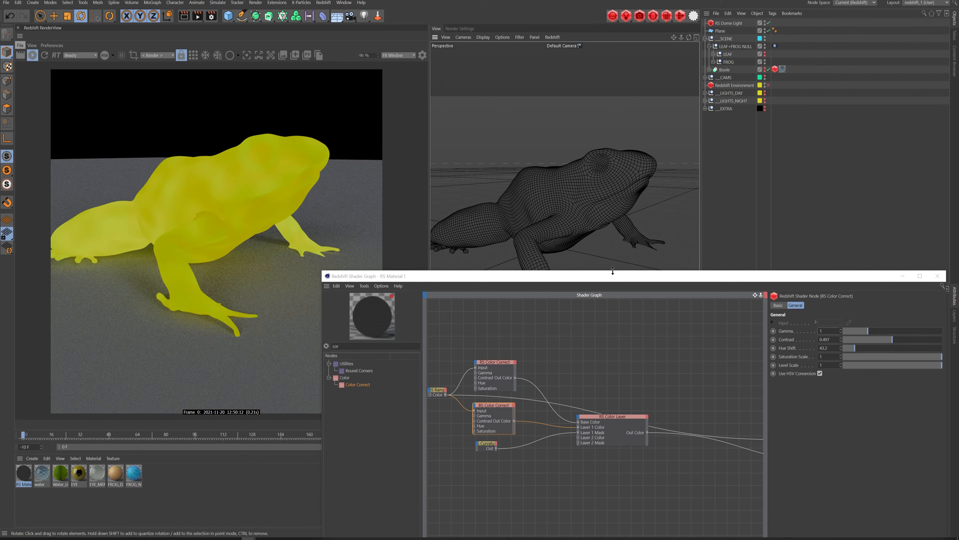
{"action": "left_click_drag", "start_coordinate": [614, 278], "coordinate": [629, 48]}
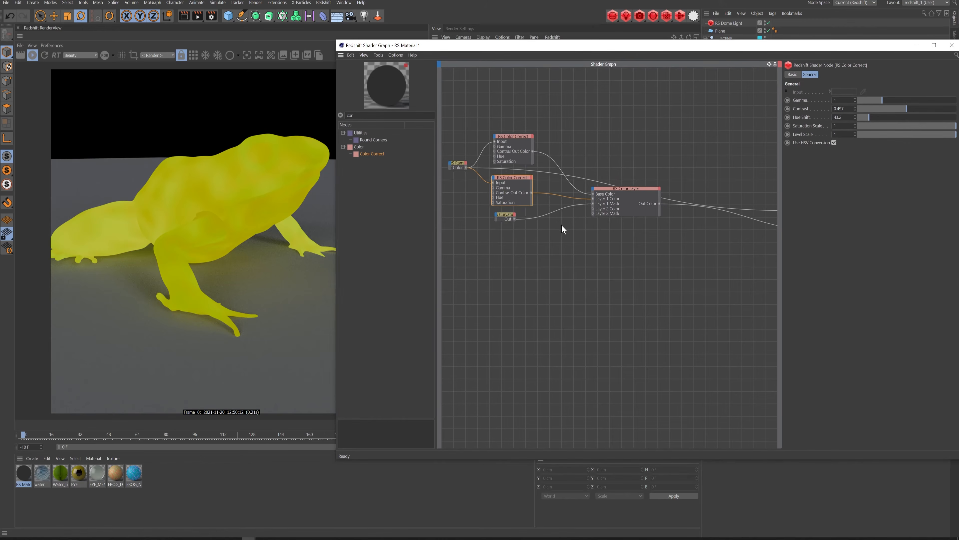
{"action": "left_click", "coordinate": [509, 219]}
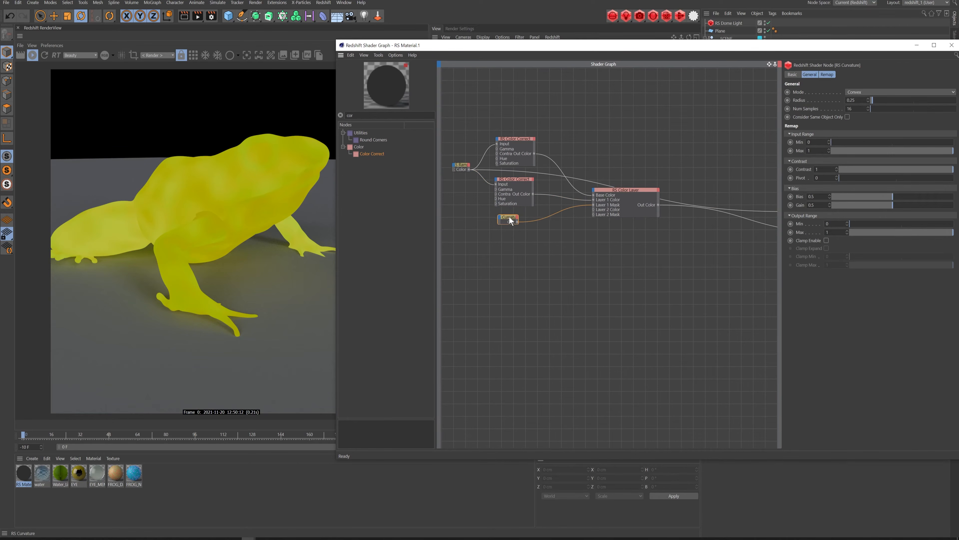
{"action": "left_click", "coordinate": [519, 178]}
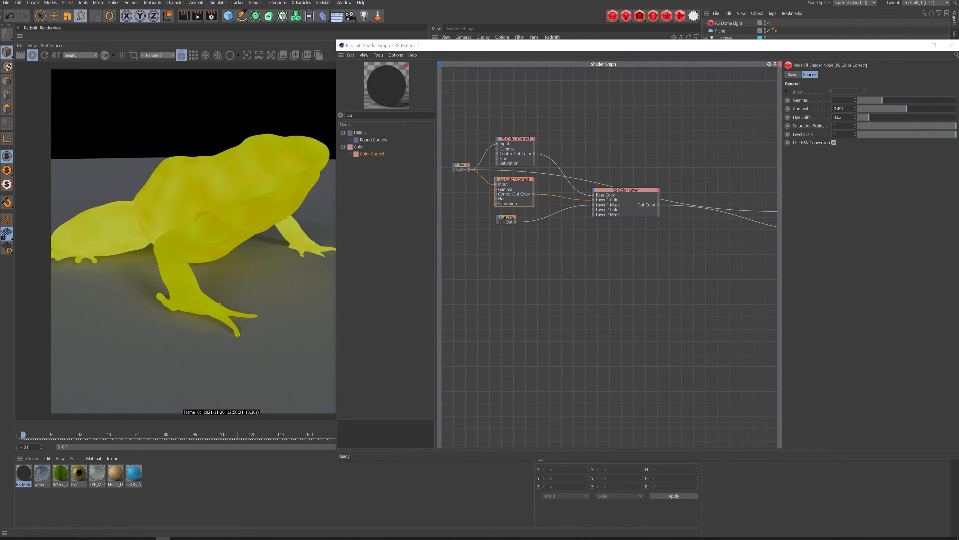
Find the Maxon Noise texture, add it below the Curvature node and preview it through the Output
{"action": "key", "text": "BackSpace"}
{"action": "key", "text": "BackSpace"}
{"action": "key", "text": "BackSpace"}
{"action": "type", "text": "max"}
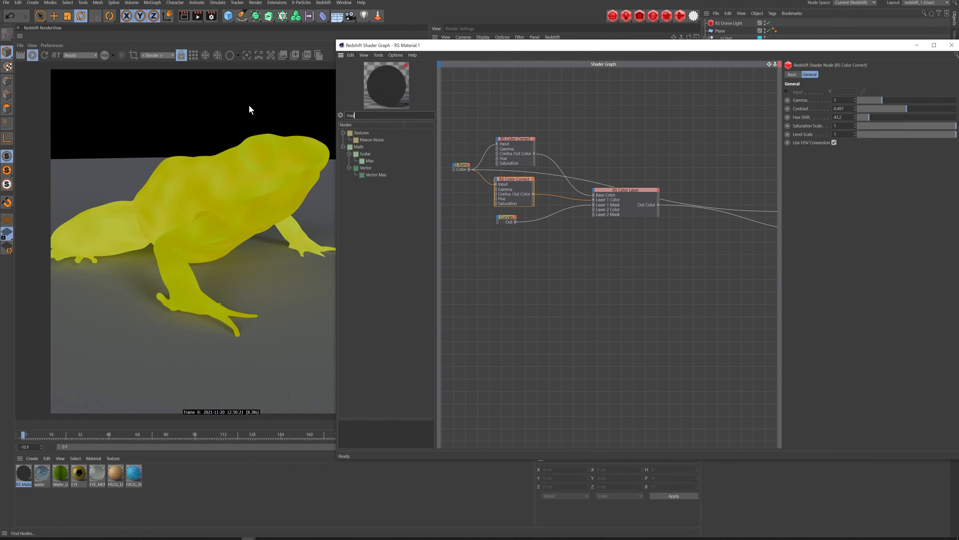
{"action": "type", "text": "on"}
{"action": "left_click_drag", "start_coordinate": [372, 140], "coordinate": [506, 257]}
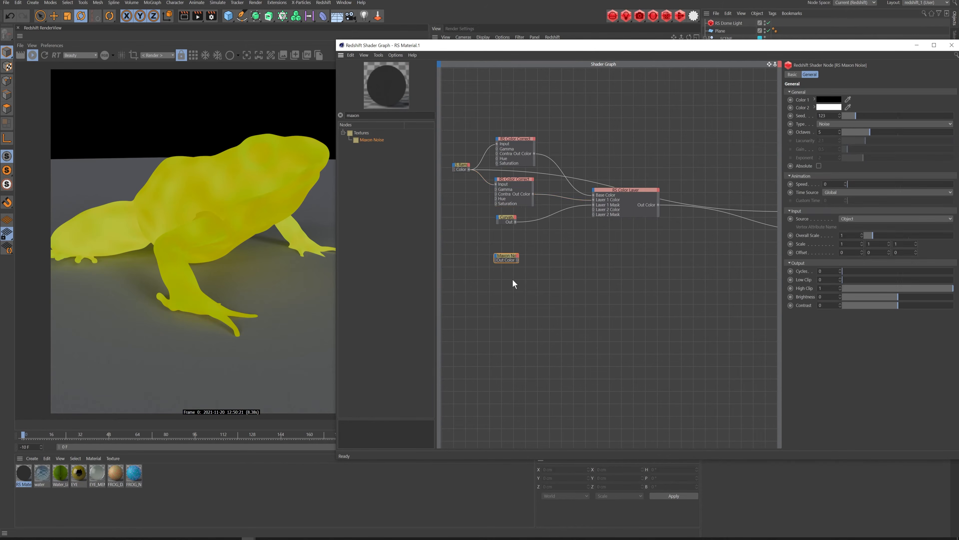
{"action": "key", "text": "s"}
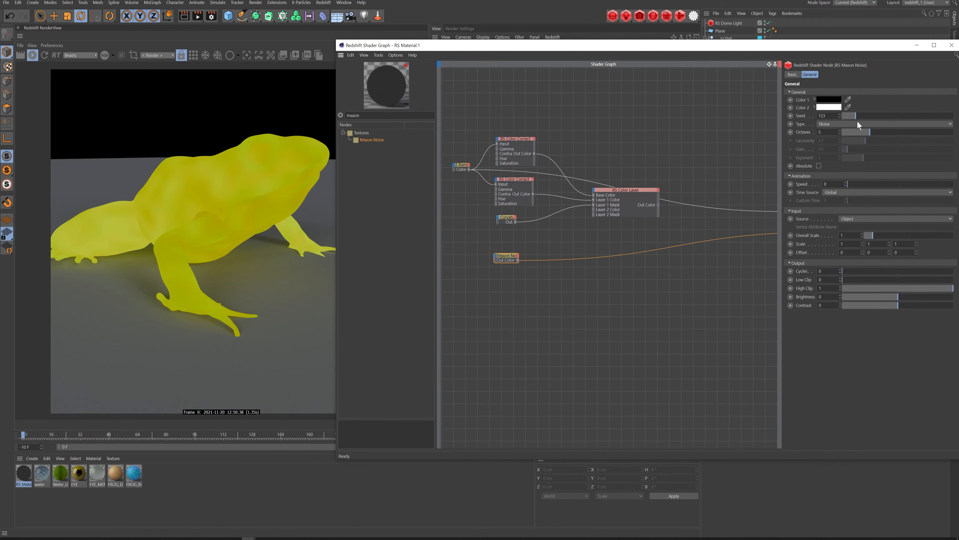
Set the Maxon Noise type to Dents and its overall scale to 0.2
{"action": "left_click", "coordinate": [884, 124]}
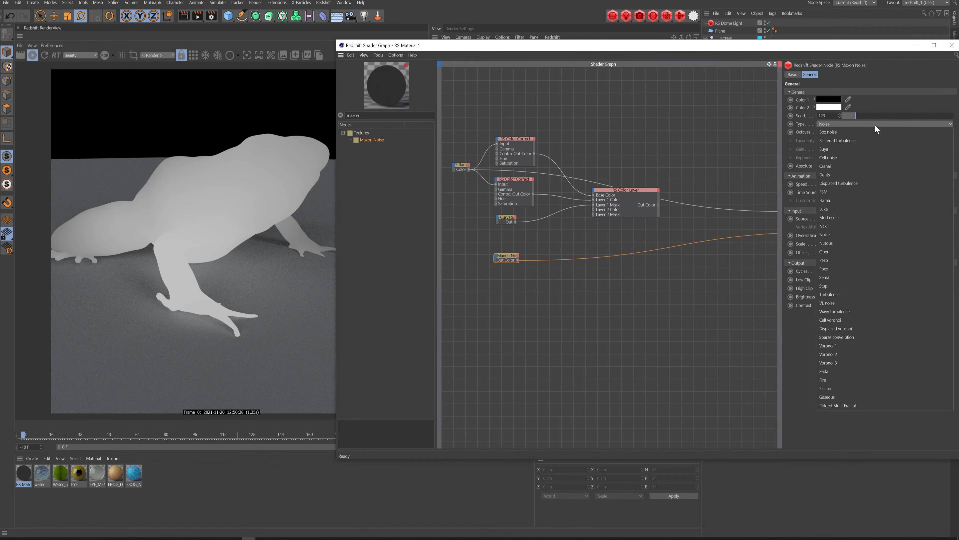
{"action": "left_click", "coordinate": [840, 175]}
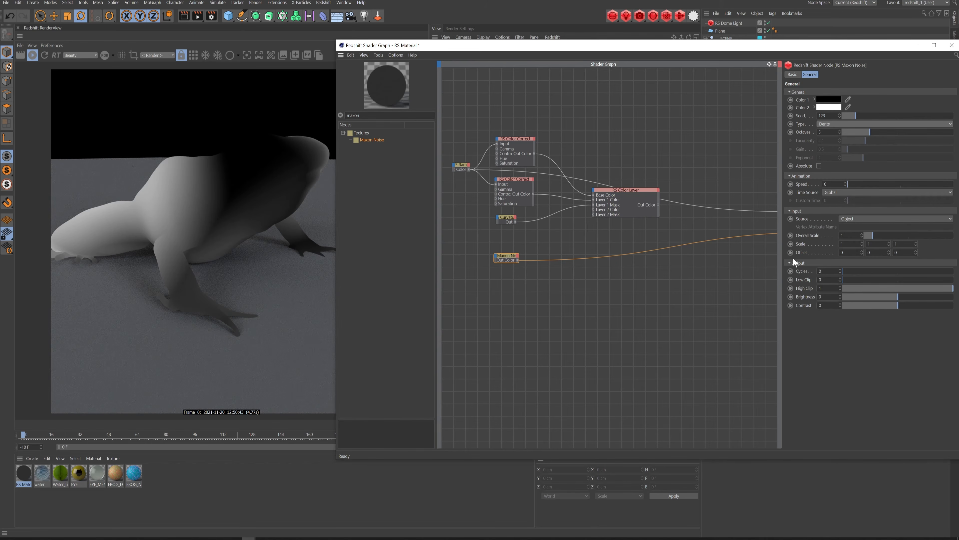
{"action": "left_click_drag", "start_coordinate": [849, 235], "coordinate": [839, 235]}
{"action": "type", "text": "0.2"}
{"action": "key", "text": "Return"}
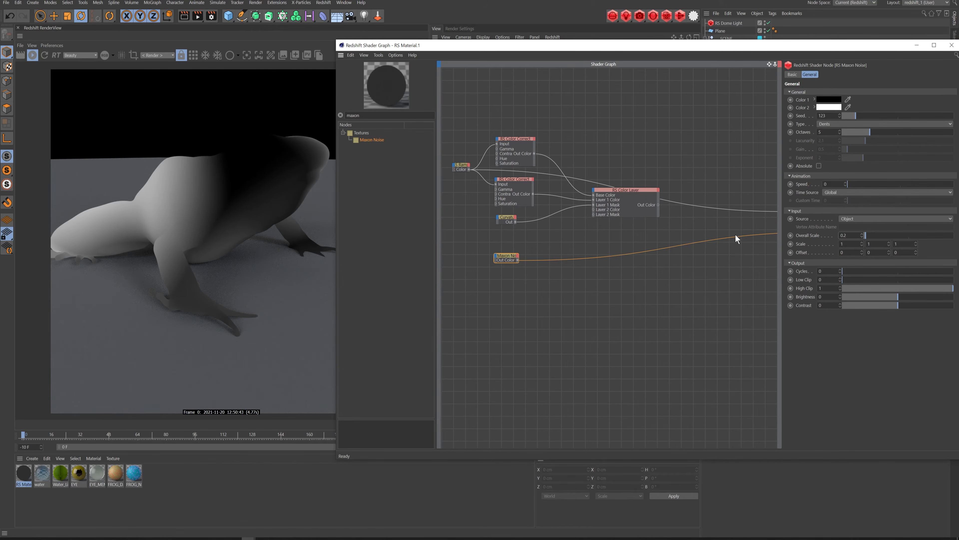
Connect the Maxon Noise output to the Color Layer's Layer 2 Mask and reposition the noise node below Curvature
{"action": "mouse_move", "coordinate": [517, 257]}
{"action": "left_mouse_down"}
{"action": "mouse_move", "coordinate": [507, 247]}
{"action": "mouse_move", "coordinate": [526, 250]}
{"action": "left_mouse_up"}
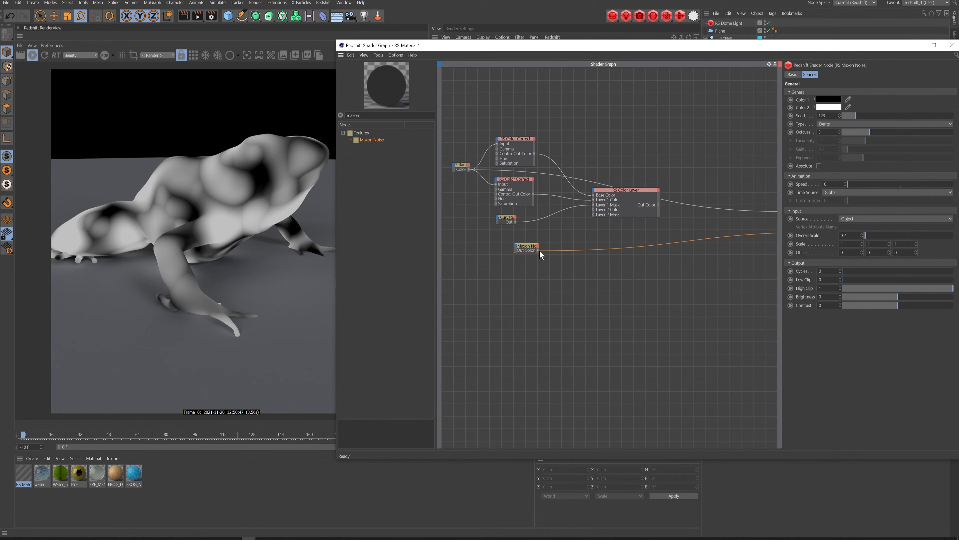
{"action": "left_click_drag", "start_coordinate": [591, 219], "coordinate": [594, 214]}
{"action": "left_click_drag", "start_coordinate": [530, 247], "coordinate": [512, 261]}
Duplicate the lower Color Correct node, place the copy between Curvature and a lowered Maxon Noise, and feed the Ramp into its input
{"action": "left_click", "coordinate": [518, 192]}
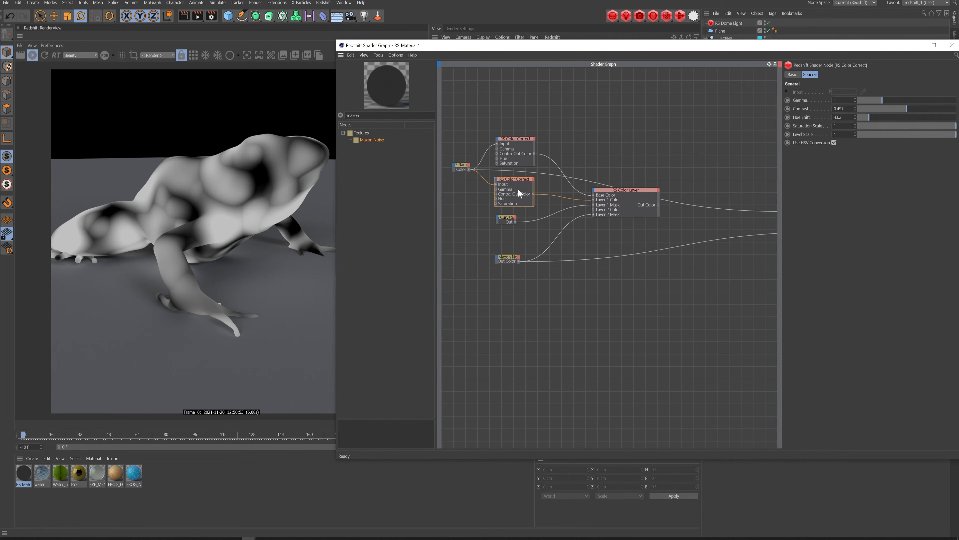
{"action": "key", "text": "ctrl+c"}
{"action": "key", "text": "ctrl+v"}
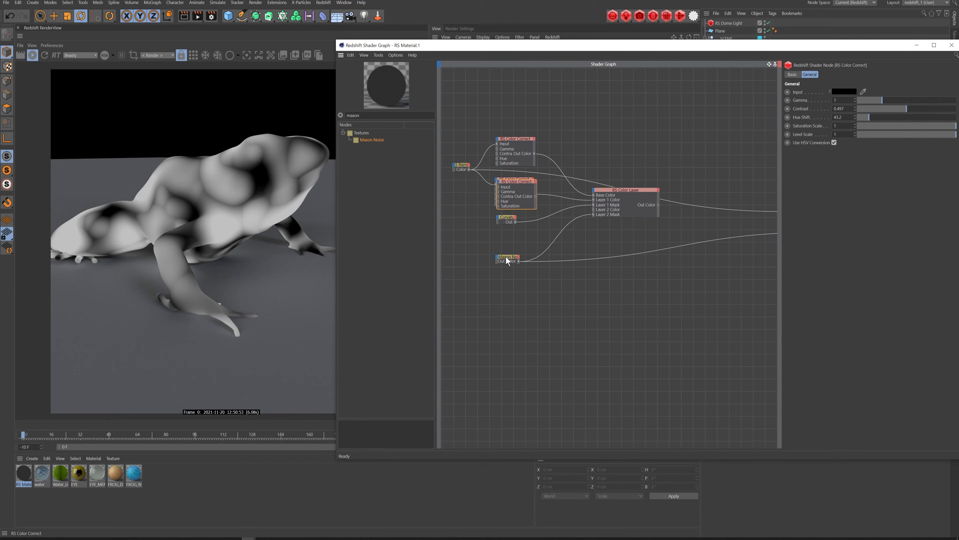
{"action": "left_click_drag", "start_coordinate": [510, 261], "coordinate": [515, 328]}
{"action": "left_click", "coordinate": [509, 183]}
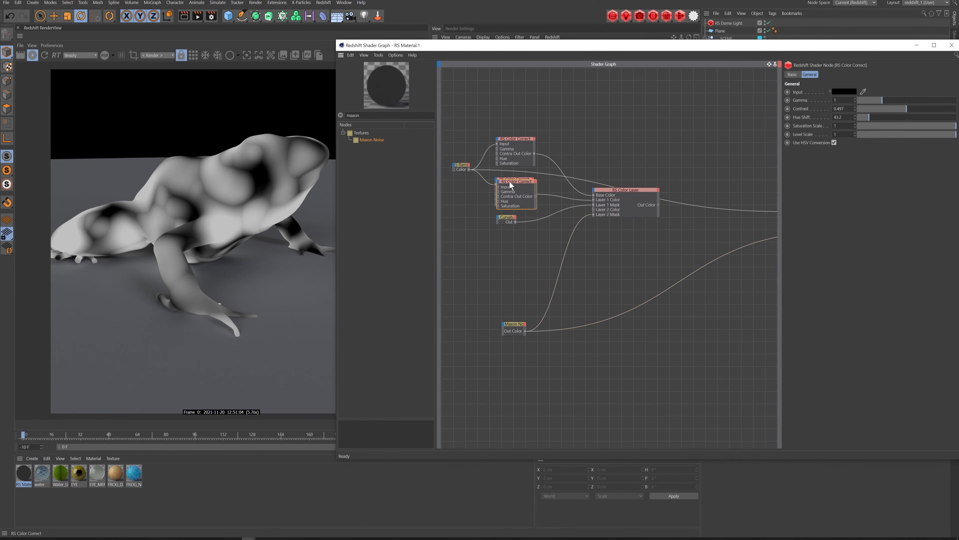
{"action": "left_click_drag", "start_coordinate": [468, 170], "coordinate": [496, 247]}
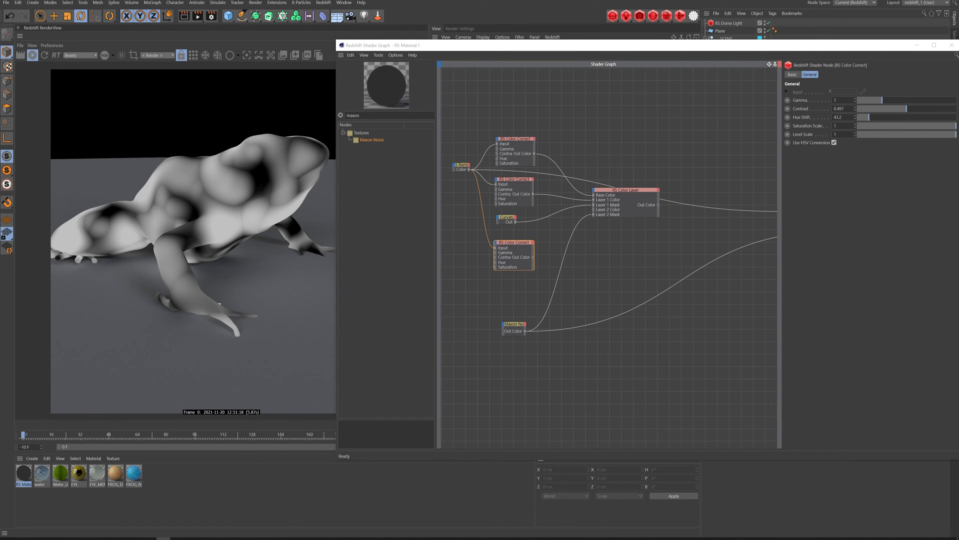
Preview the new Color Correct copy through the Output and set its hue shift to 123.84
{"action": "double_click", "coordinate": [510, 243]}
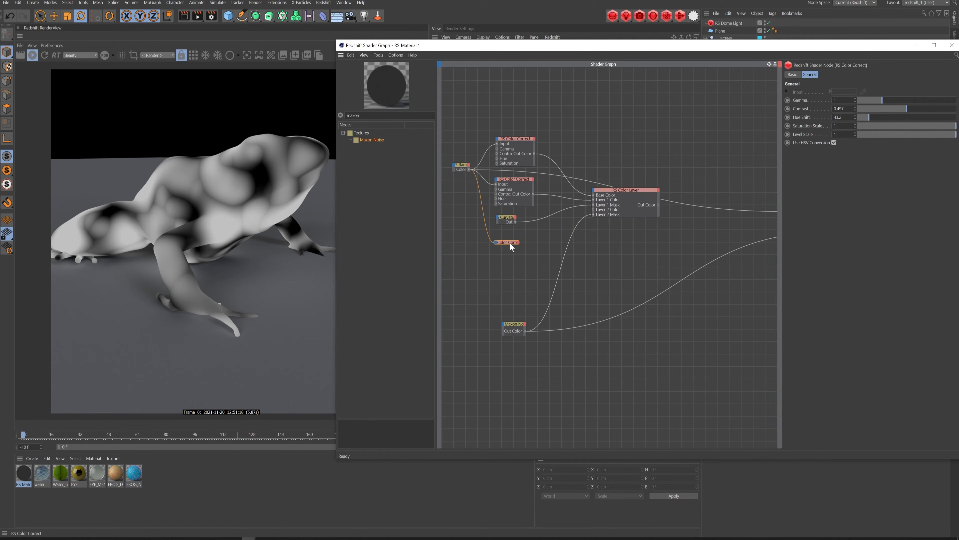
{"action": "double_click", "coordinate": [510, 243]}
{"action": "key", "text": "o"}
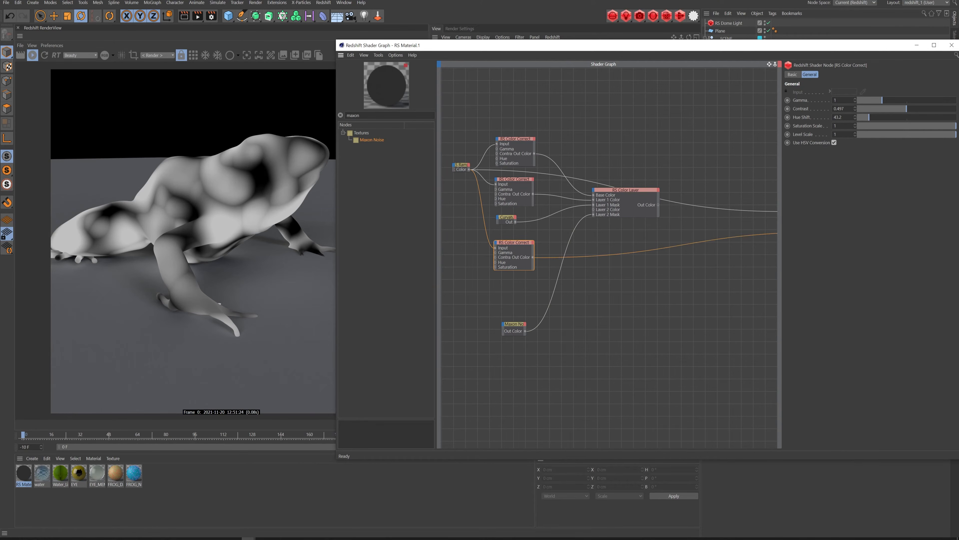
{"action": "left_click", "coordinate": [839, 117]}
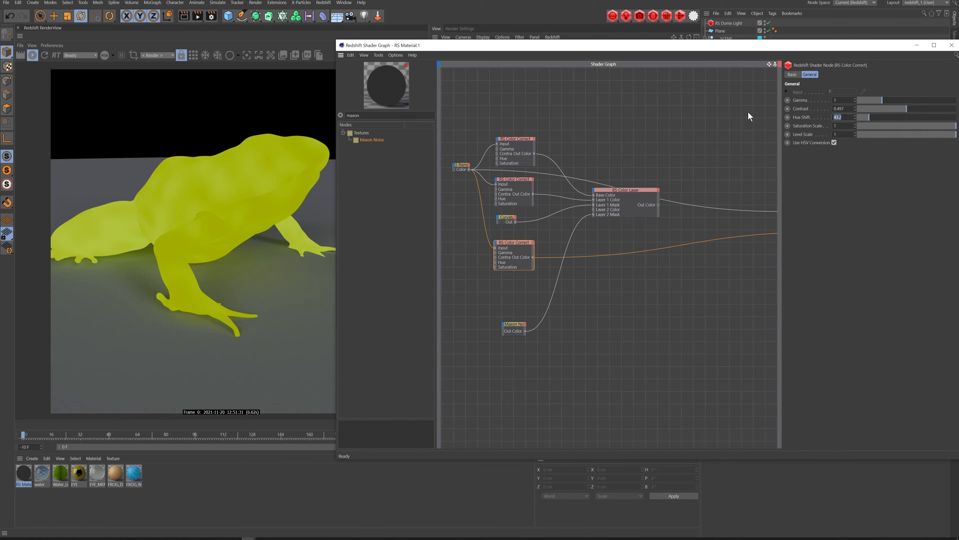
{"action": "key", "text": "Return"}
{"action": "left_click", "coordinate": [835, 117]}
{"action": "type", "text": "123.84"}
{"action": "key", "text": "Return"}
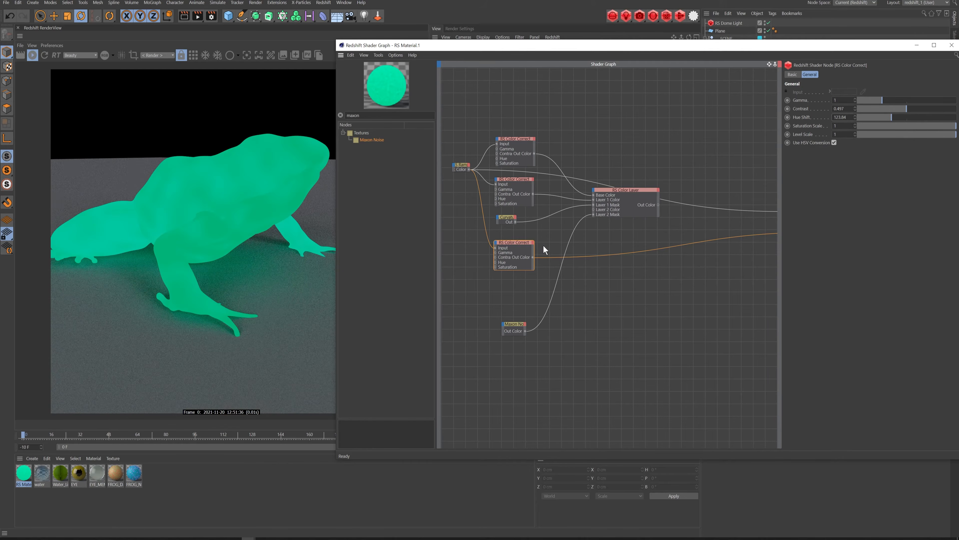
Preview the Color Layer again, connect the third Color Correct to Layer 2 Color and enable Layer 2
{"action": "left_click", "coordinate": [624, 189]}
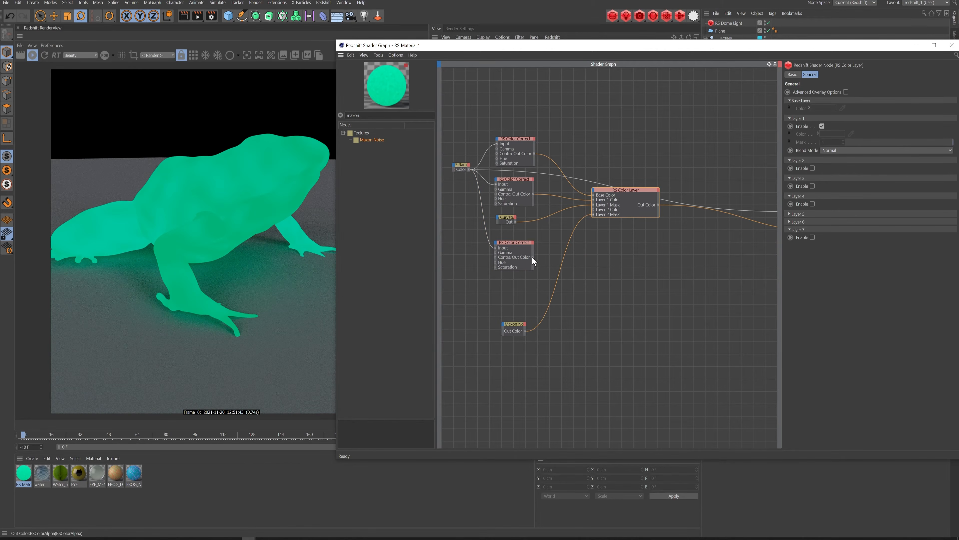
{"action": "left_click_drag", "start_coordinate": [587, 218], "coordinate": [593, 209]}
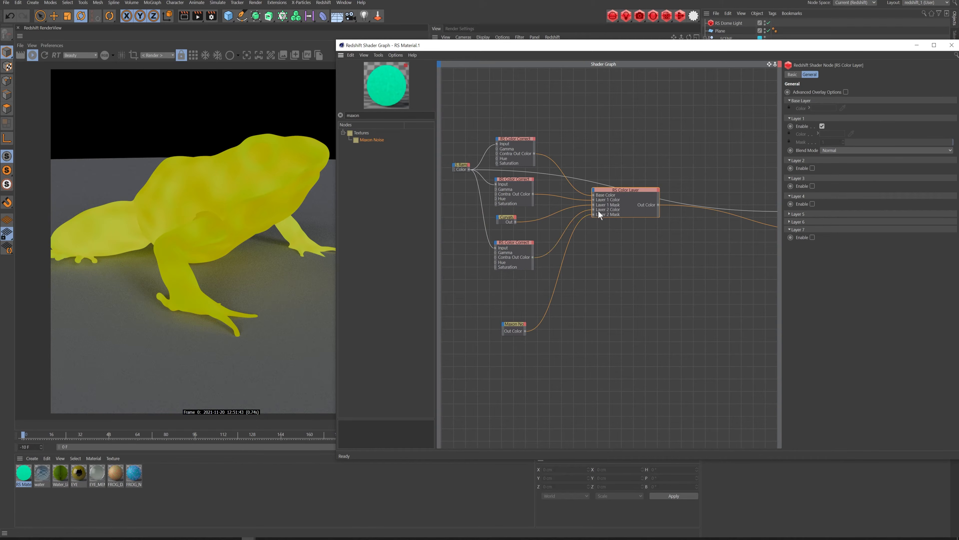
{"action": "left_click", "coordinate": [812, 168]}
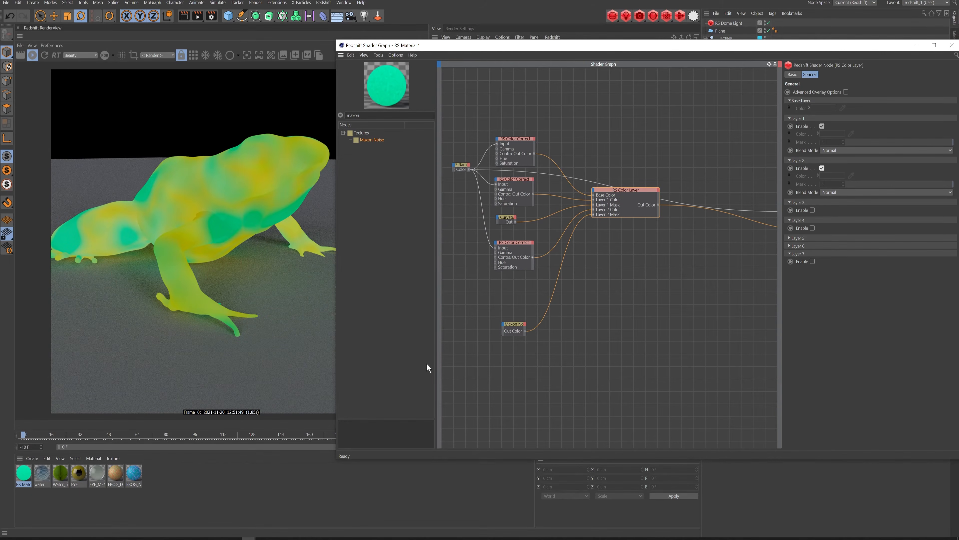
Move the Maxon Noise node up under the third Color Correct and add a second Maxon Noise node below it
{"action": "left_click_drag", "start_coordinate": [517, 330], "coordinate": [517, 290]}
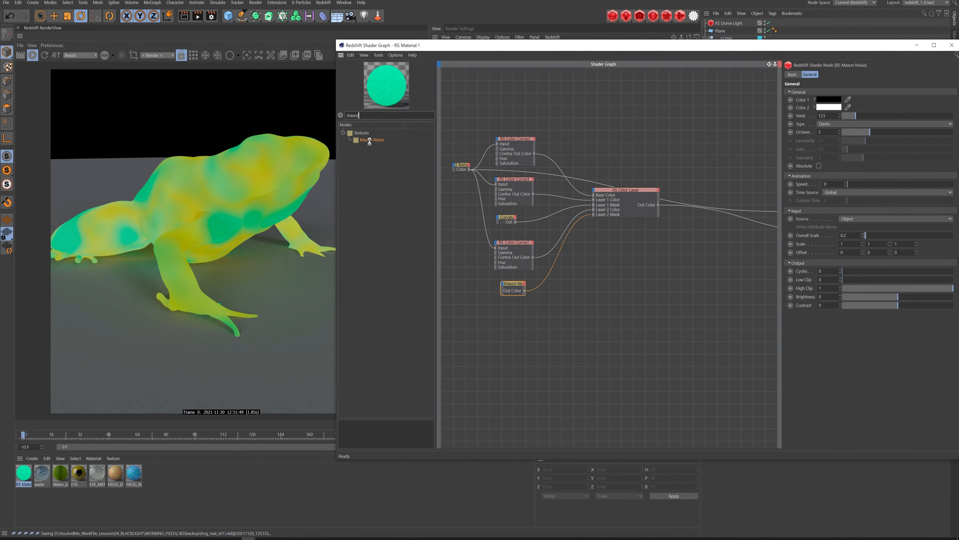
{"action": "left_click_drag", "start_coordinate": [372, 139], "coordinate": [517, 321]}
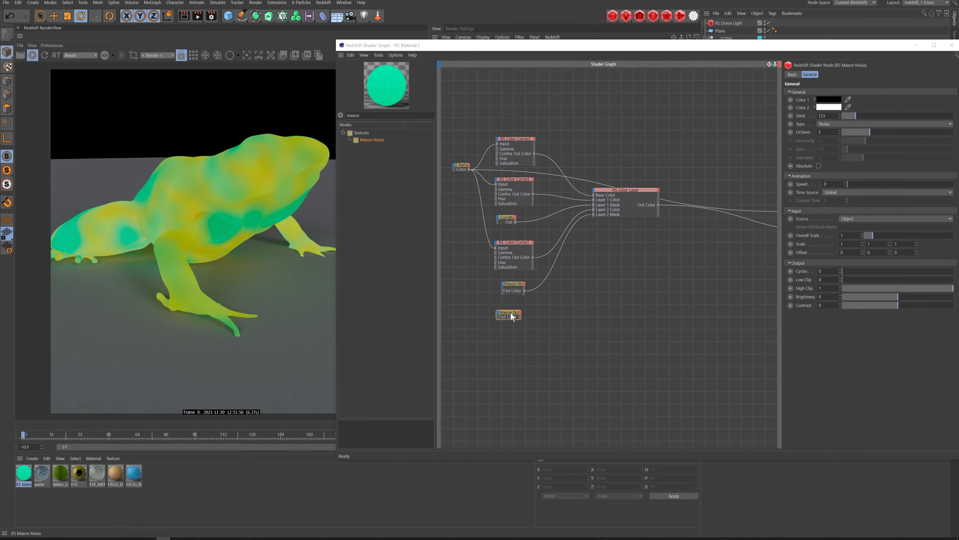
Align the second Maxon Noise under the first, preview it through the Output, and set its noise type to Wavy turbulence
{"action": "left_click_drag", "start_coordinate": [512, 317], "coordinate": [517, 312]}
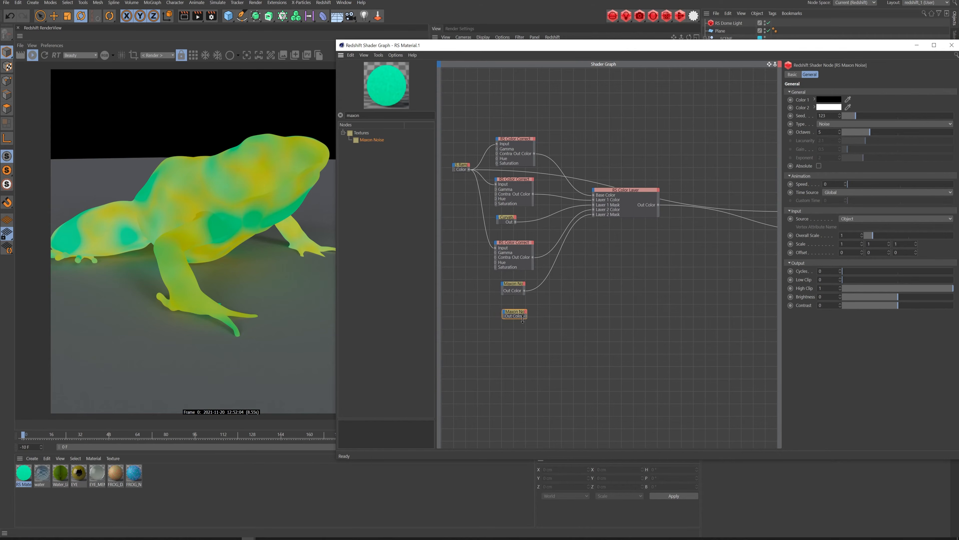
{"action": "key", "text": "alt+c"}
{"action": "left_click", "coordinate": [850, 124]}
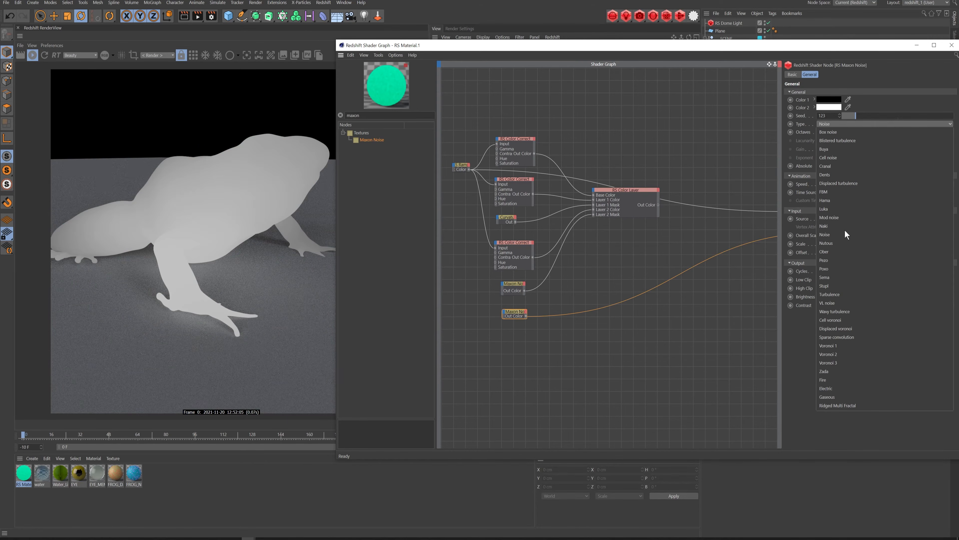
{"action": "left_click", "coordinate": [846, 312]}
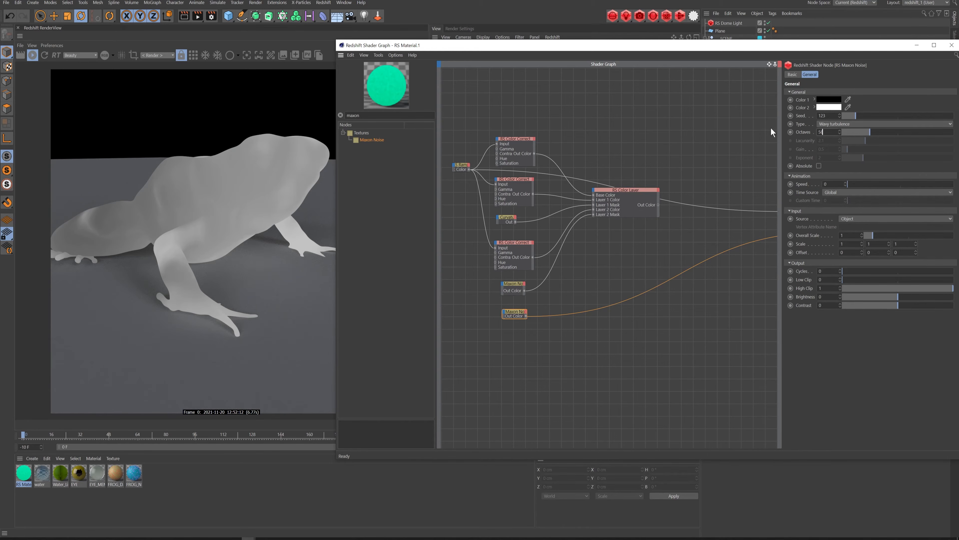
Set the second Maxon Noise's octaves to 8.56 and its overall scale to 0.1
{"action": "key", "text": "BackSpace"}
{"action": "key", "text": "BackSpace"}
{"action": "type", "text": "8.56"}
{"action": "key", "text": "Return"}
{"action": "double_click", "coordinate": [842, 235]}
{"action": "type", "text": ".1"}
{"action": "key", "text": "Return"}
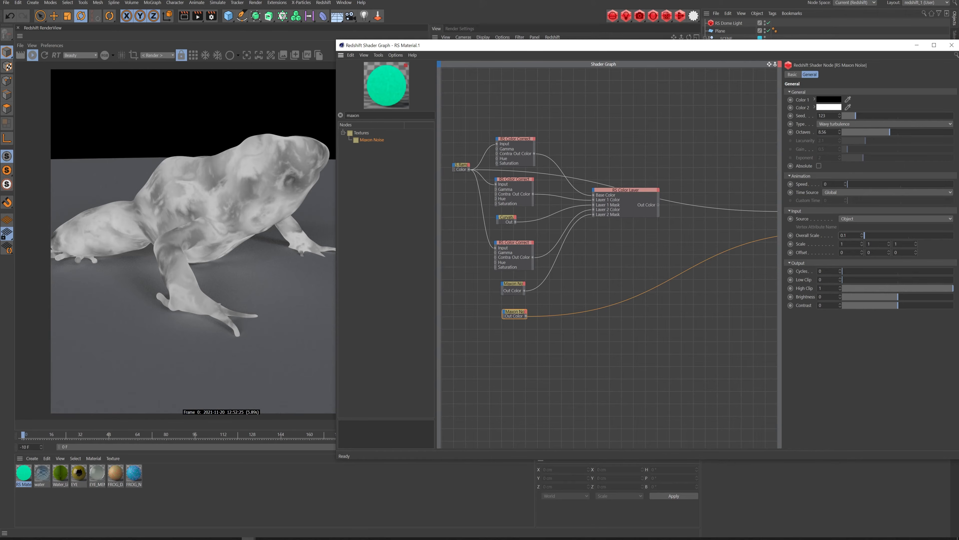
Try octaves of 1 and 17.5 on the second Maxon Noise, undoing each change
{"action": "double_click", "coordinate": [824, 132]}
{"action": "type", "text": "1"}
{"action": "key", "text": "Return"}
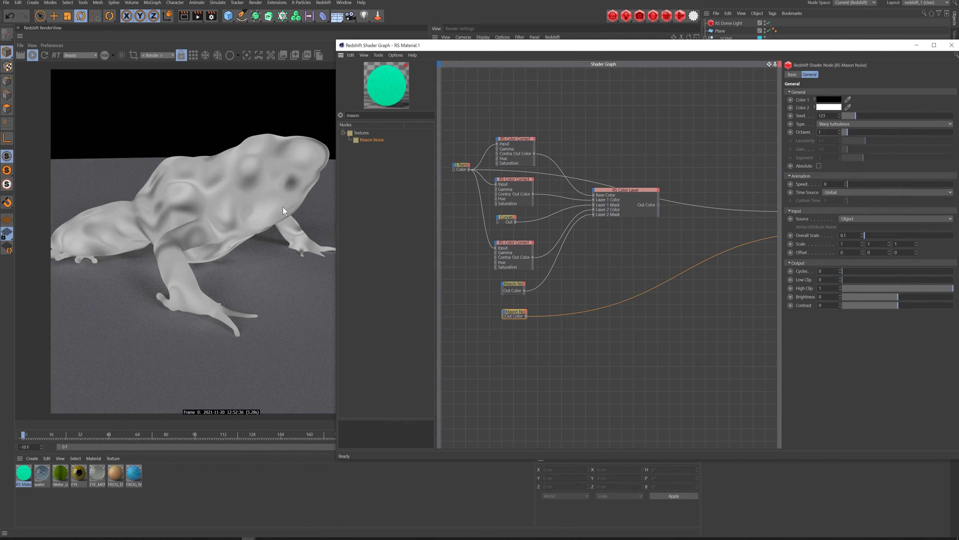
{"action": "key", "text": "ctrl+z"}
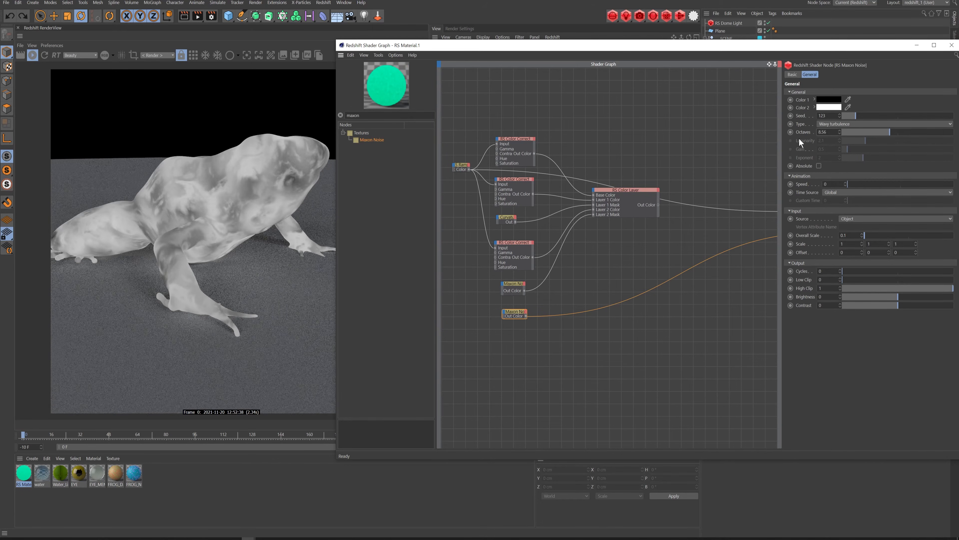
{"action": "left_click", "coordinate": [939, 132]}
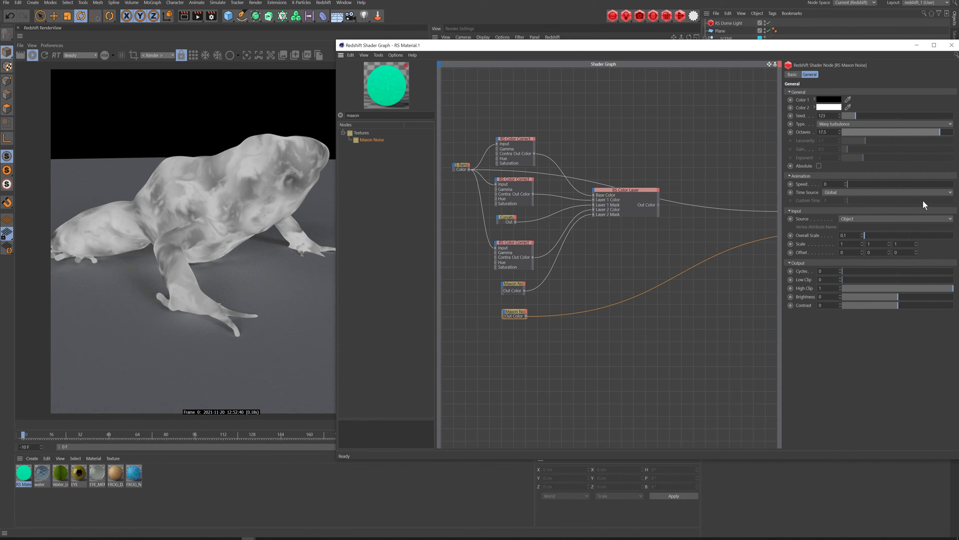
{"action": "key", "text": "ctrl+z"}
Add Layer 3 Color and Layer 3 Mask input ports to the Color Layer node
{"action": "left_click", "coordinate": [593, 192]}
{"action": "mouse_move", "coordinate": [615, 221]}
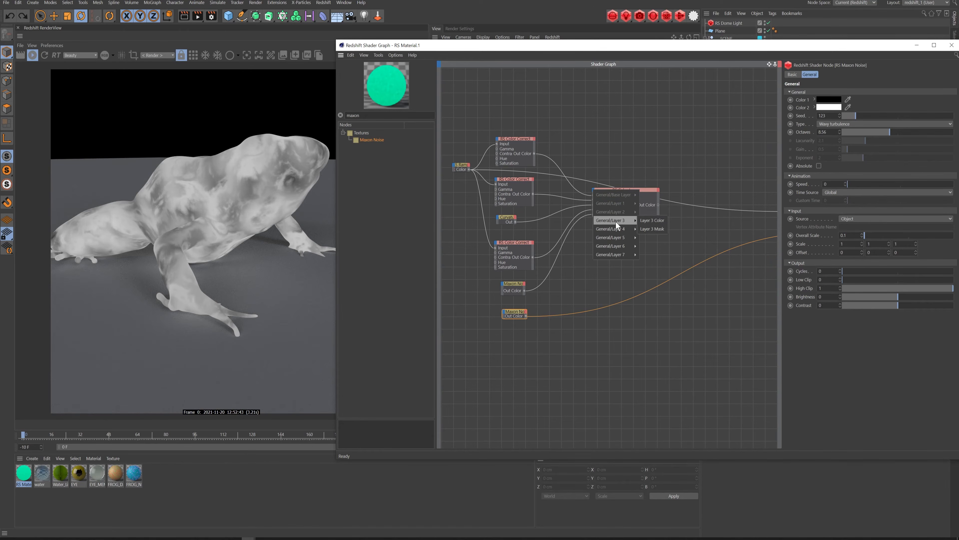
{"action": "left_click", "coordinate": [647, 218]}
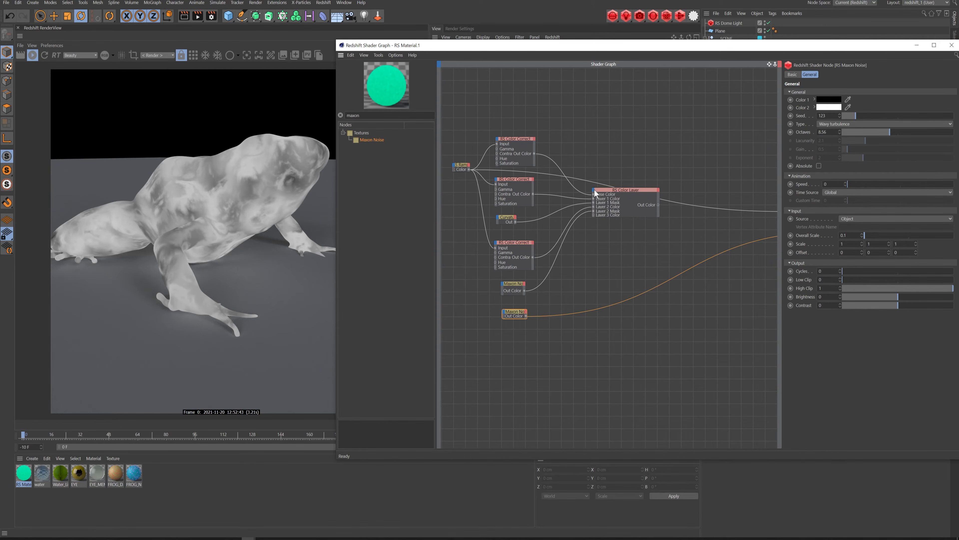
{"action": "left_click", "coordinate": [595, 192]}
{"action": "mouse_move", "coordinate": [616, 221]}
{"action": "left_click", "coordinate": [659, 227]}
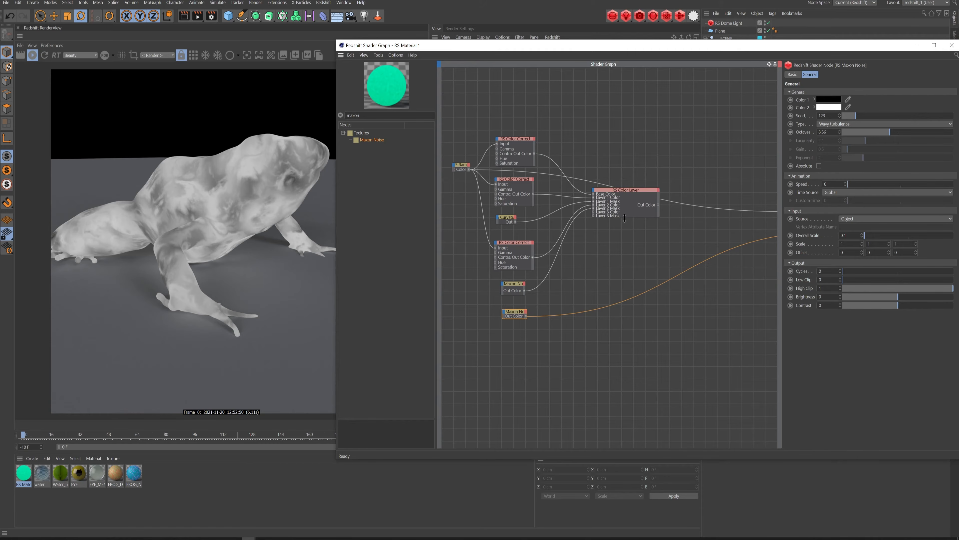
Move the Color Layer node up and make it taller so its input ports are spread apart
{"action": "left_click", "coordinate": [625, 189]}
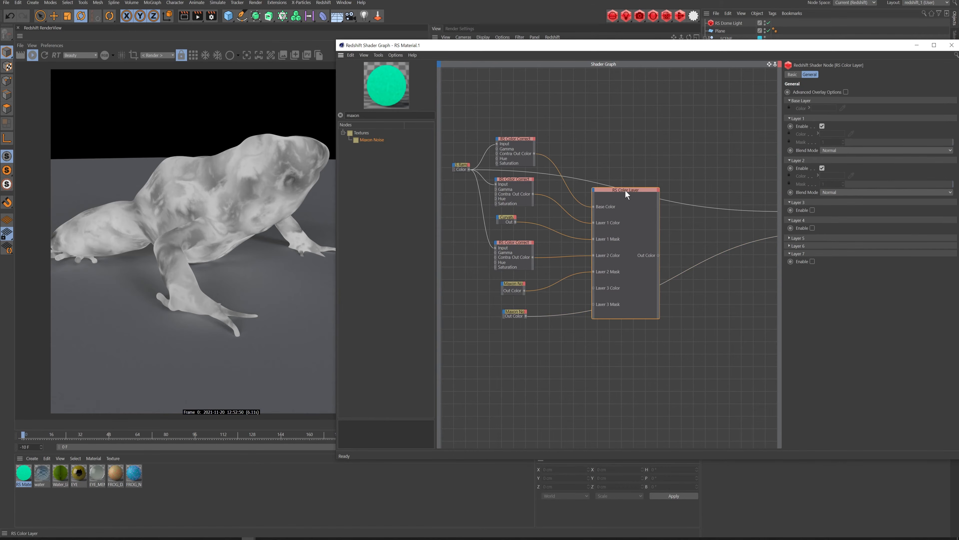
{"action": "left_click_drag", "start_coordinate": [625, 189], "coordinate": [634, 150]}
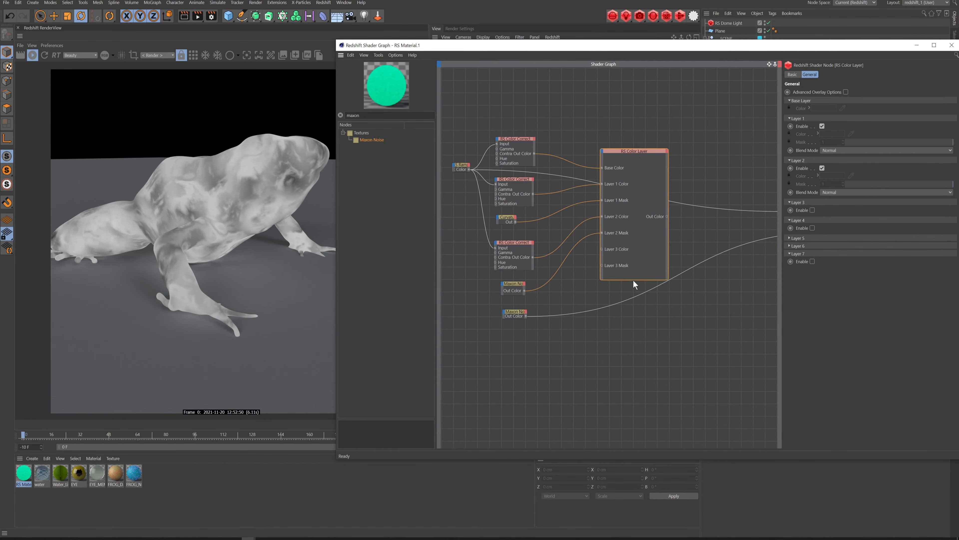
{"action": "left_click_drag", "start_coordinate": [634, 280], "coordinate": [638, 340]}
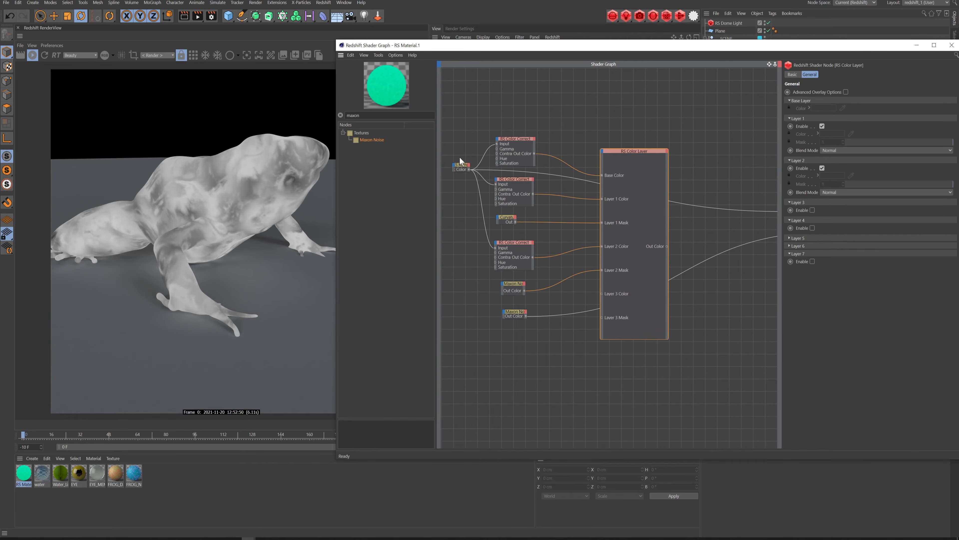
Lower the second Maxon Noise, connect it to Layer 3 Mask, and enable Layer 3 on the Color Layer
{"action": "left_click_drag", "start_coordinate": [519, 312], "coordinate": [602, 318]}
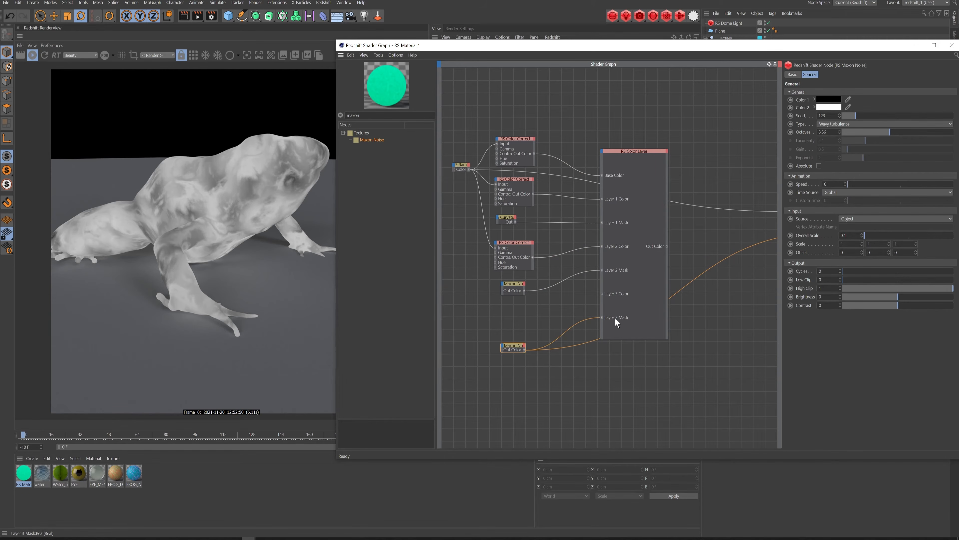
{"action": "left_click", "coordinate": [642, 165]}
{"action": "left_click", "coordinate": [812, 210]}
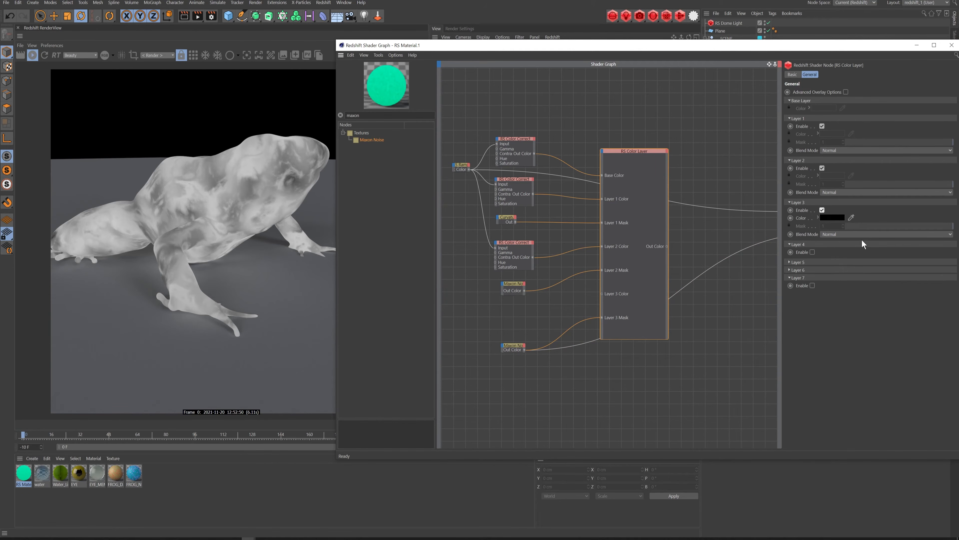
Duplicate the third Color Correct, place the copy between the two Maxon Noise nodes, and feed the Ramp into its input
{"action": "left_click", "coordinate": [508, 247]}
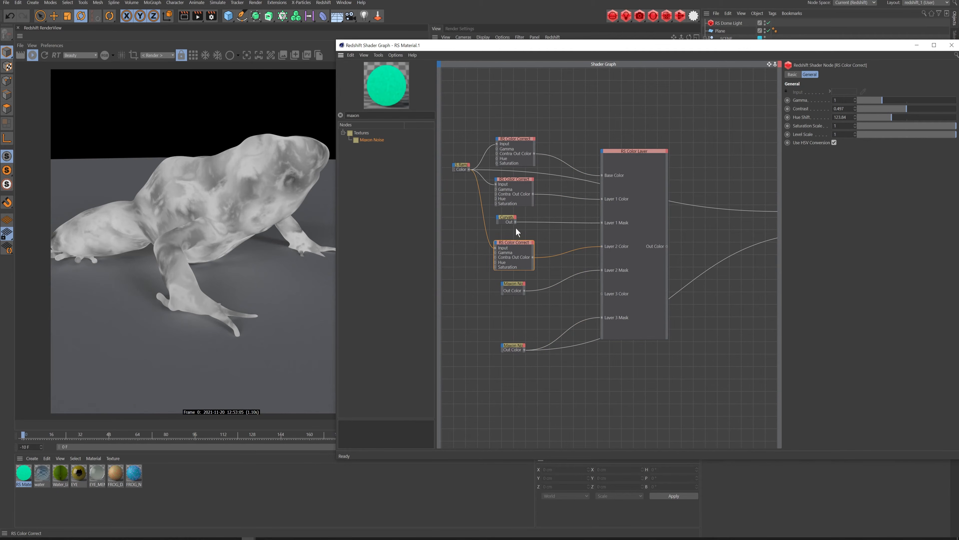
{"action": "left_click_drag", "start_coordinate": [515, 242], "coordinate": [516, 240]}
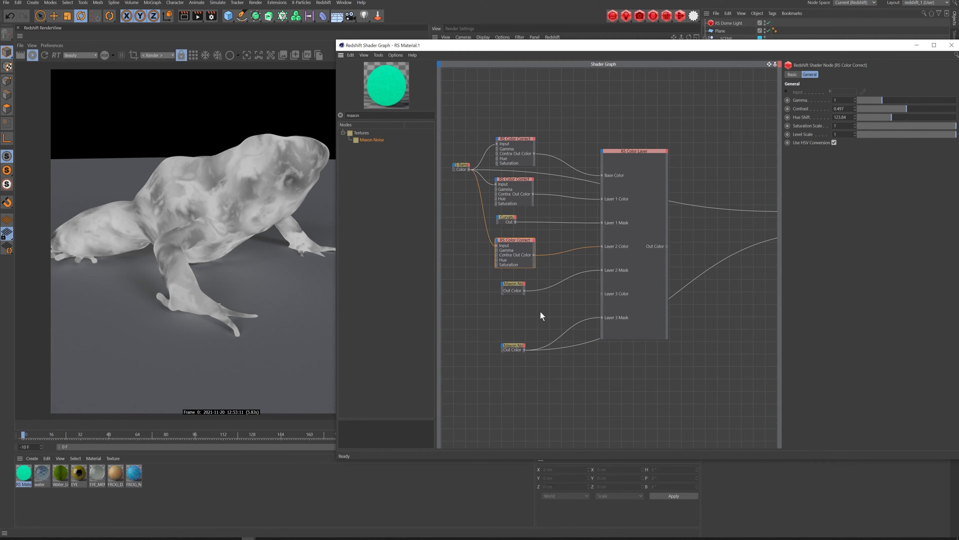
{"action": "key", "text": "ctrl+c"}
{"action": "key", "text": "ctrl+v"}
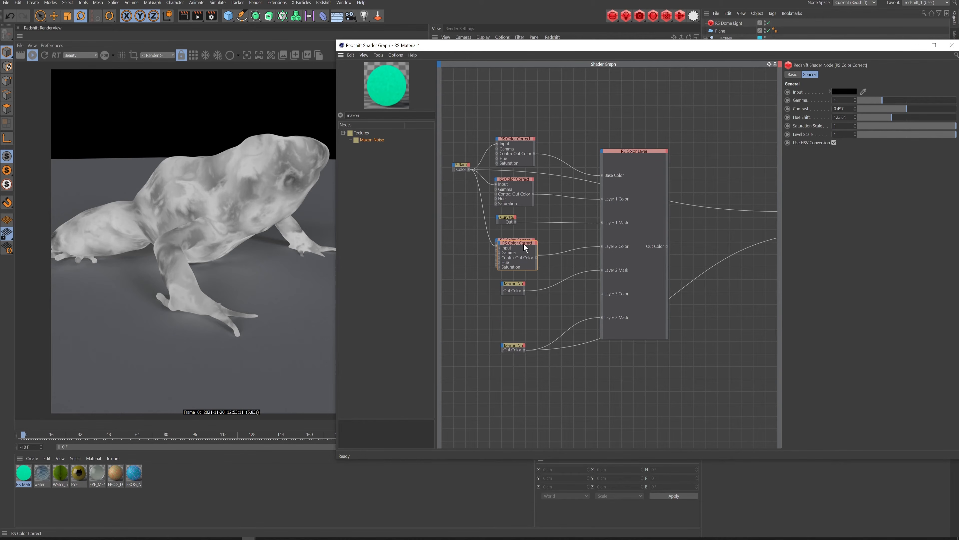
{"action": "left_click_drag", "start_coordinate": [515, 242], "coordinate": [515, 294]}
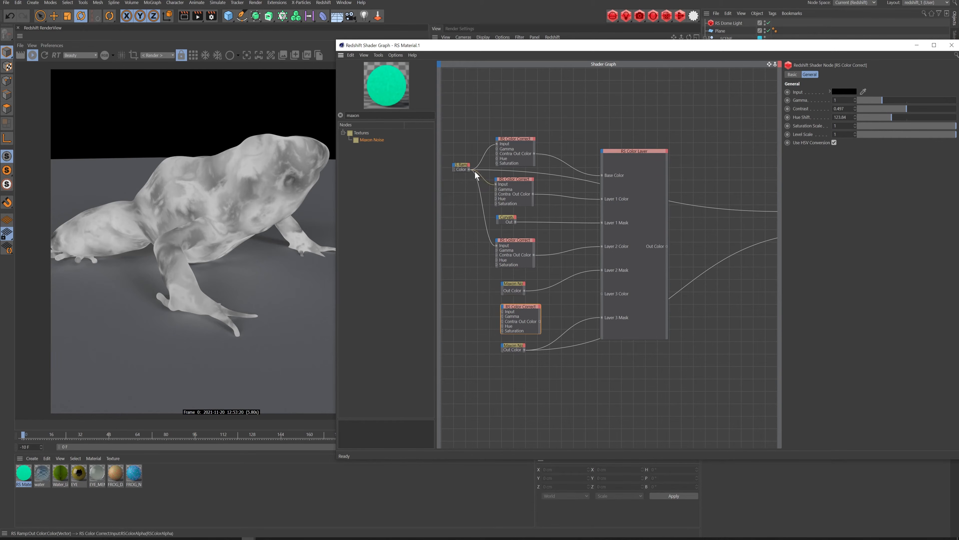
{"action": "left_click_drag", "start_coordinate": [469, 169], "coordinate": [503, 311]}
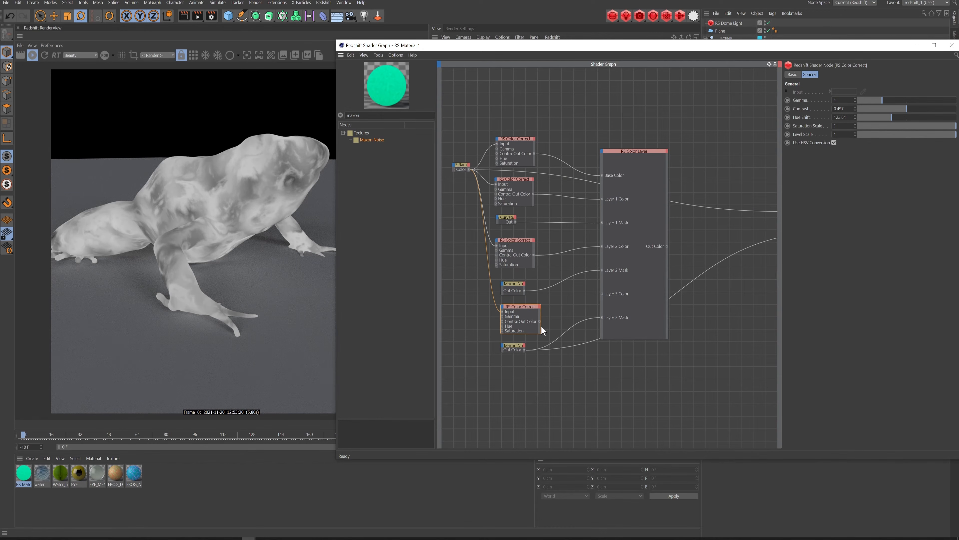
Preview the fourth Color Correct through the Output and set its hue shift to 342.36
{"action": "key", "text": "o"}
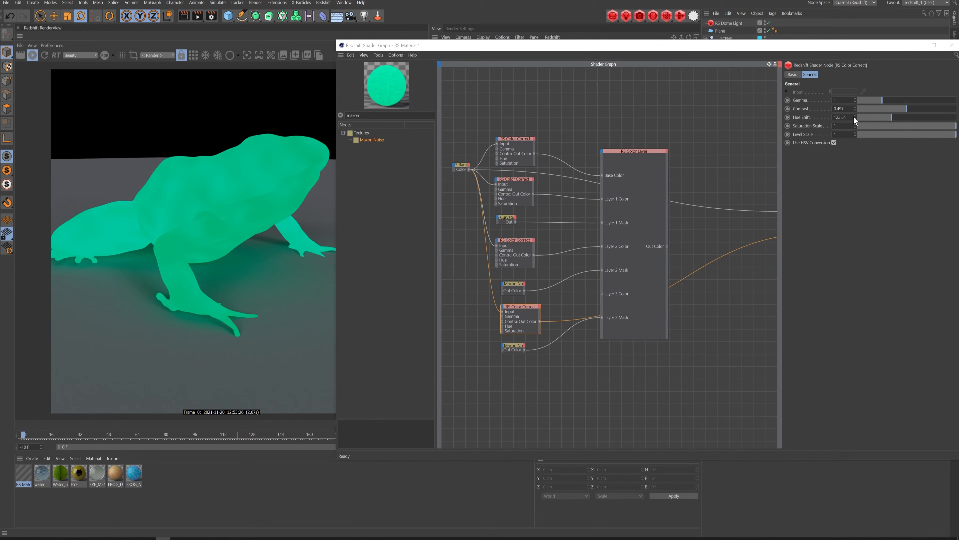
{"action": "left_click_drag", "start_coordinate": [852, 117], "coordinate": [835, 117]}
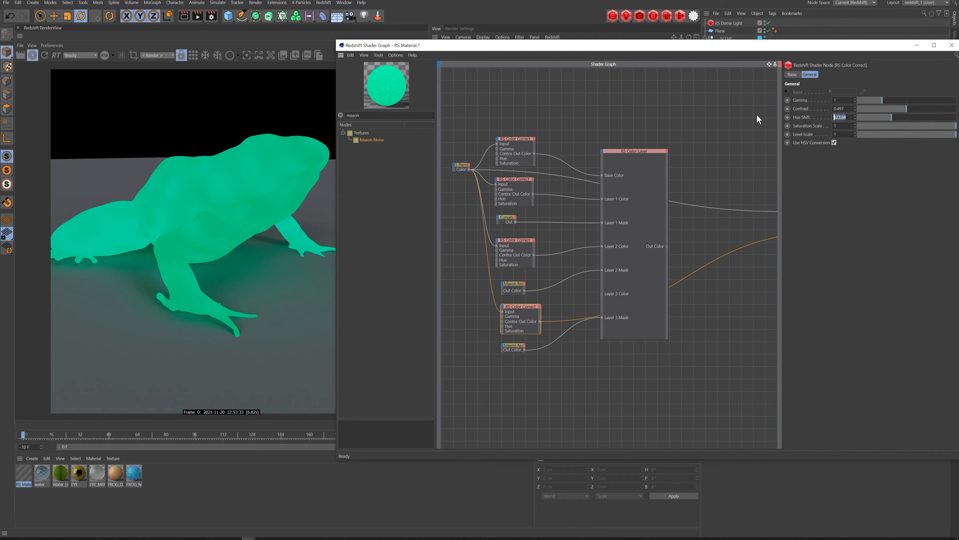
{"action": "left_click", "coordinate": [950, 118]}
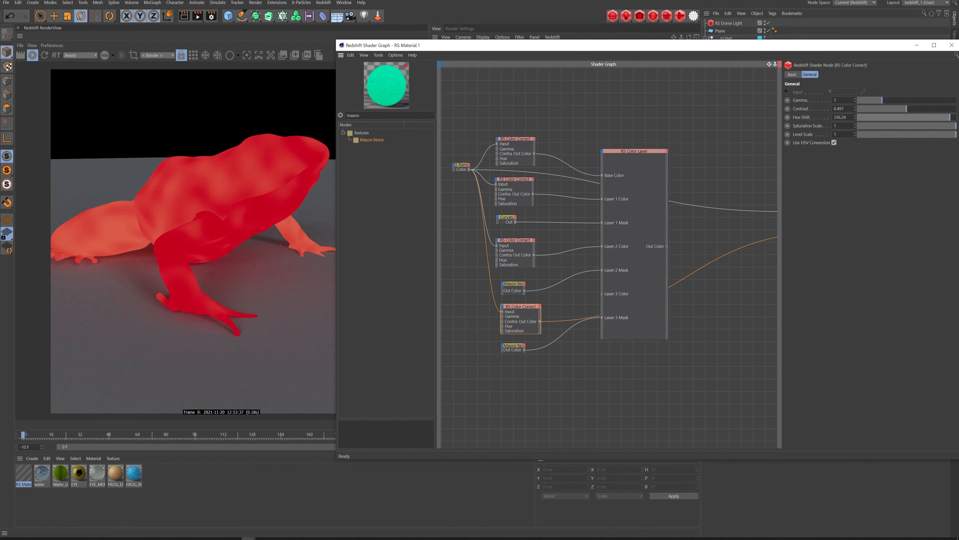
{"action": "left_click", "coordinate": [847, 117]}
{"action": "key", "text": "shift+Home"}
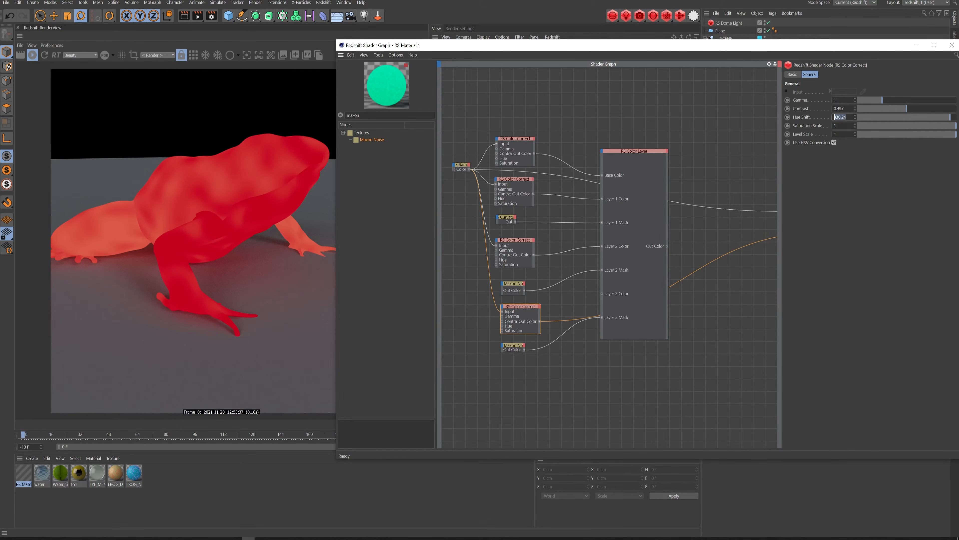
{"action": "type", "text": "342.36"}
{"action": "key", "text": "Return"}
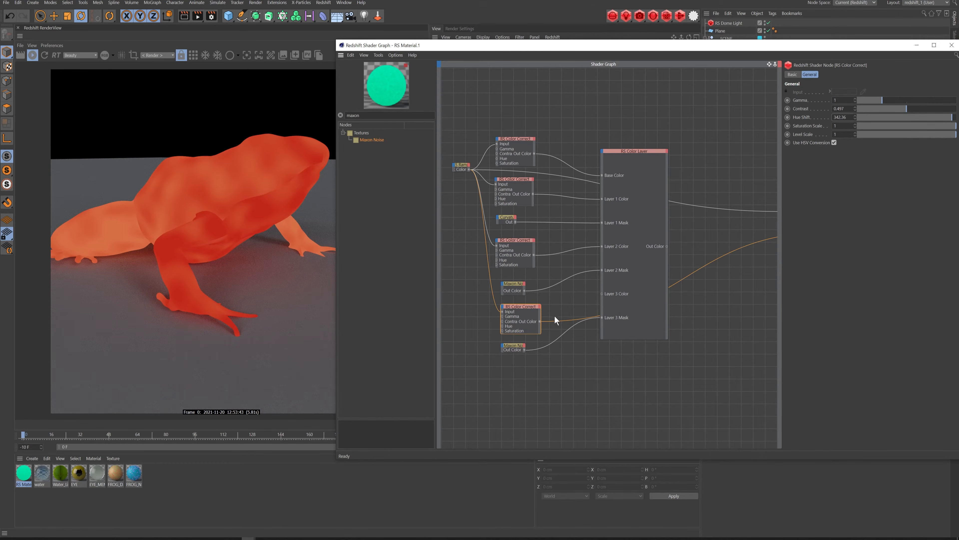
Connect the fourth Color Correct to Layer 3 Color and preview the Color Layer through the Output
{"action": "left_click_drag", "start_coordinate": [539, 321], "coordinate": [602, 293]}
{"action": "left_click", "coordinate": [642, 154]}
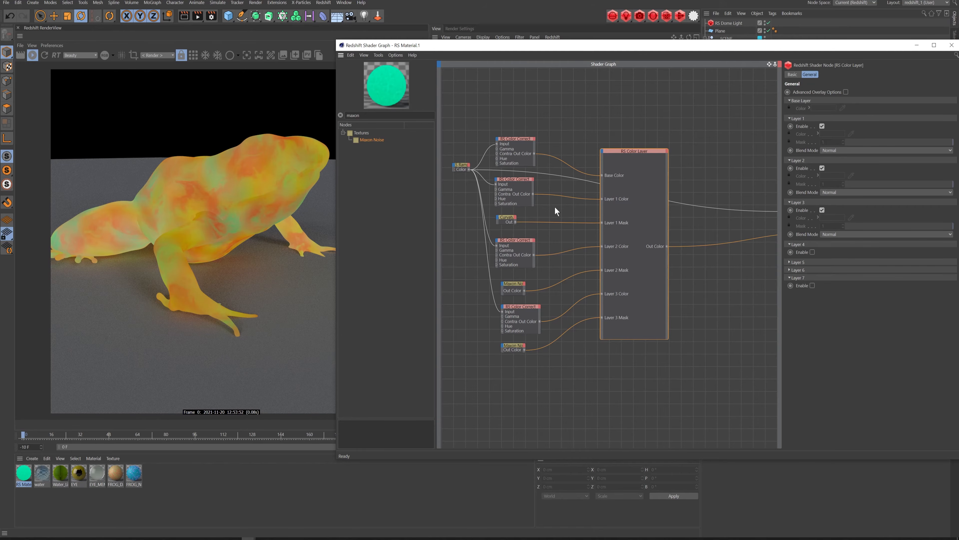
Preview the four Color Correct nodes one after another through the Output, aligning the lowest one with those above
{"action": "left_click", "coordinate": [527, 140]}
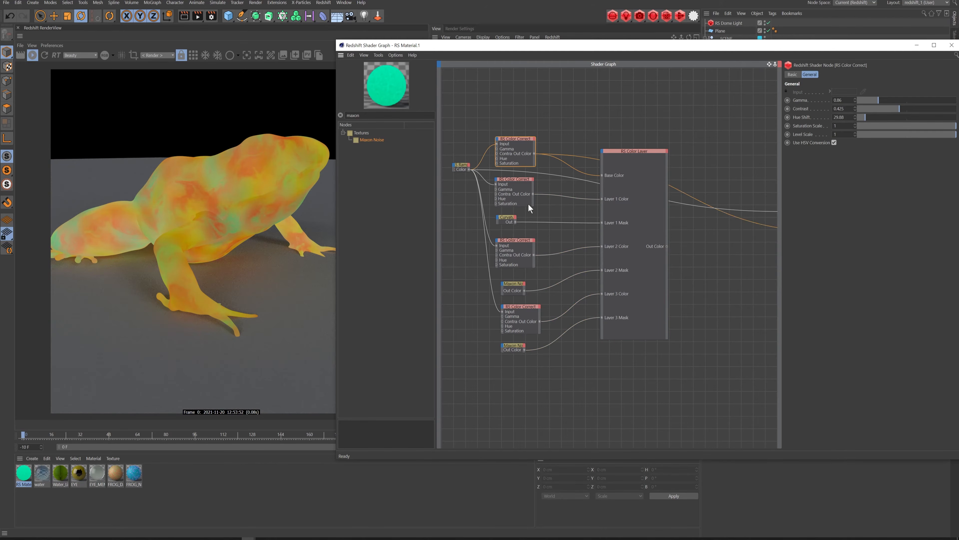
{"action": "left_click", "coordinate": [517, 180]}
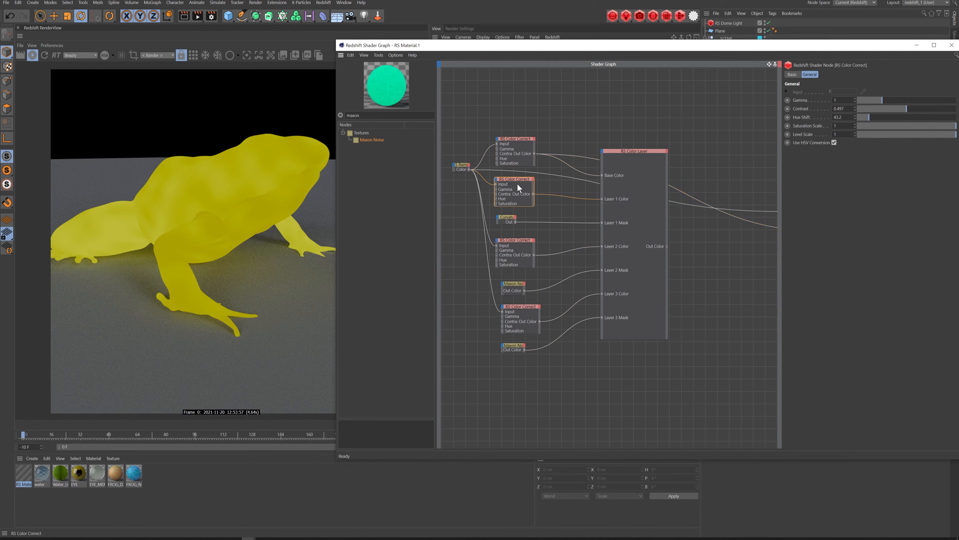
{"action": "left_click", "coordinate": [515, 242]}
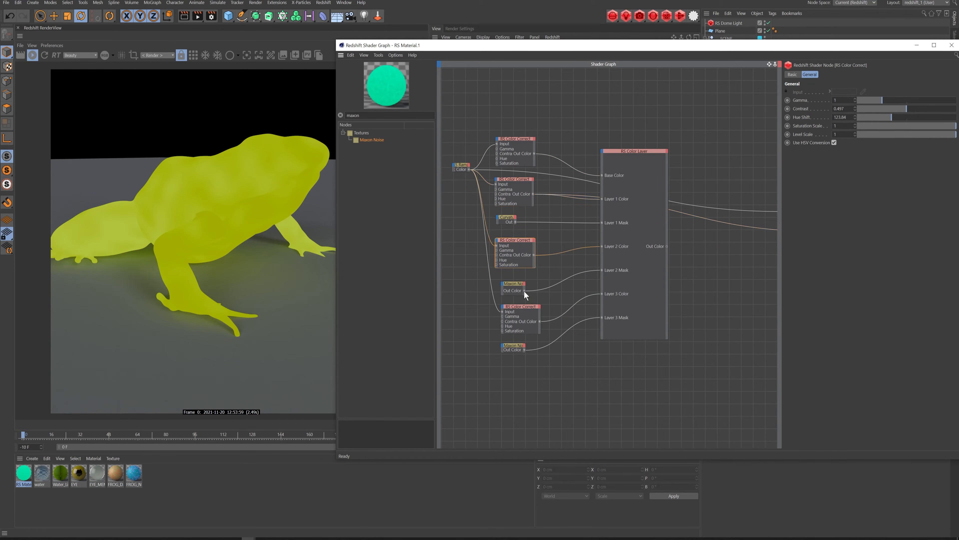
{"action": "left_click", "coordinate": [520, 306]}
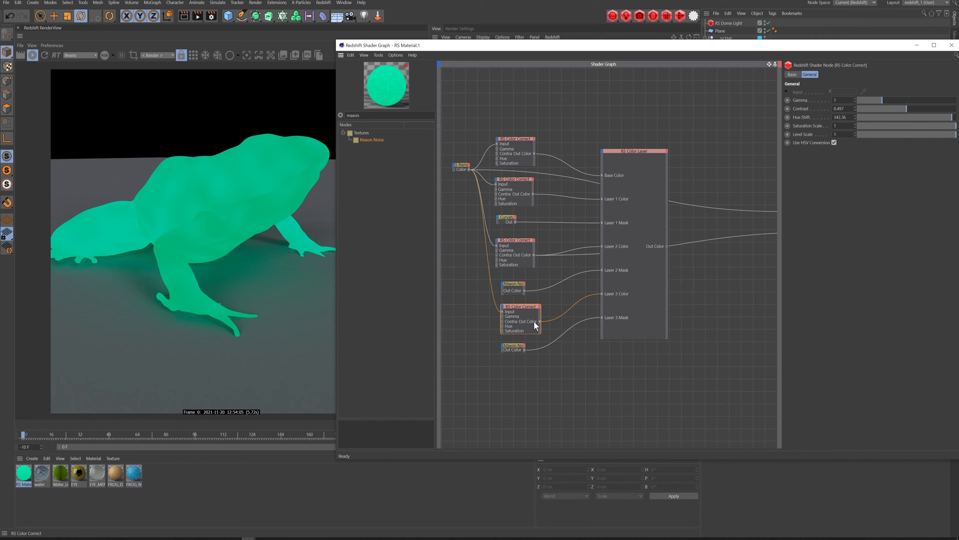
{"action": "left_click_drag", "start_coordinate": [522, 305], "coordinate": [518, 307]}
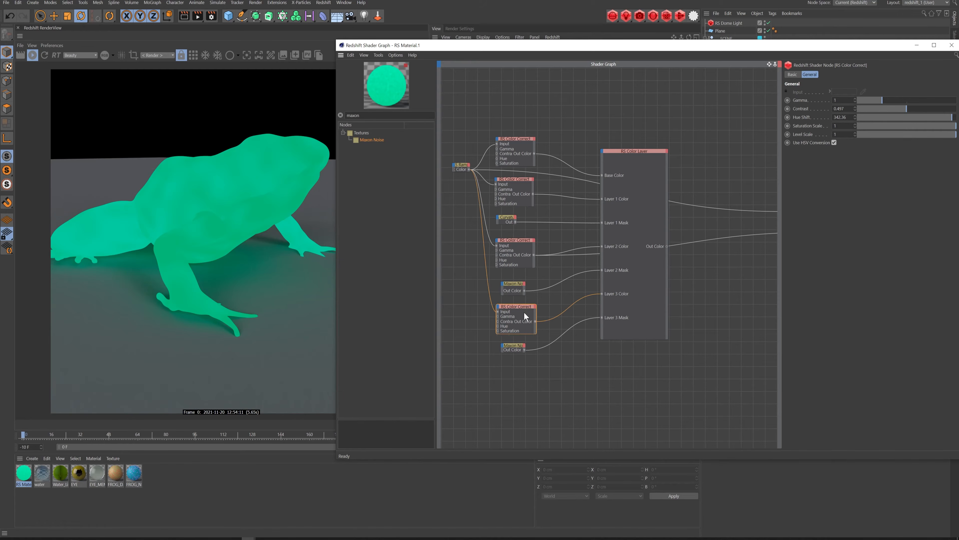
{"action": "key", "text": "o"}
Preview the Curvature and the two Maxon Noise masks one after another through the Output
{"action": "left_click", "coordinate": [509, 219]}
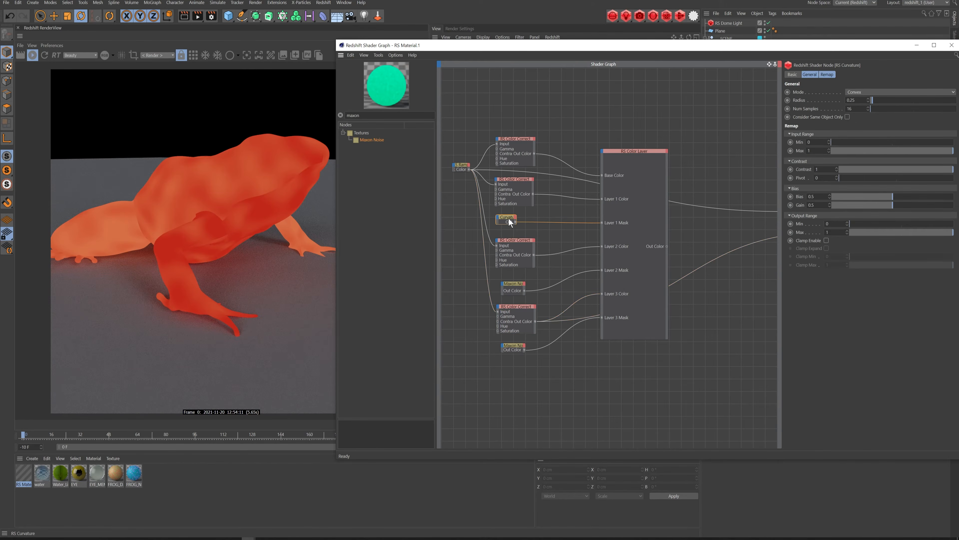
{"action": "key", "text": "o"}
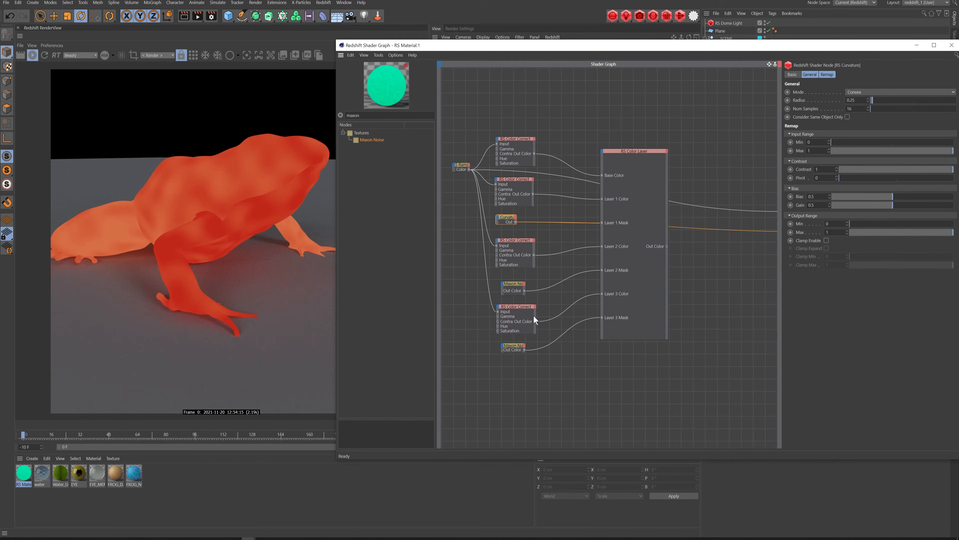
{"action": "left_click", "coordinate": [513, 286]}
{"action": "key", "text": "o"}
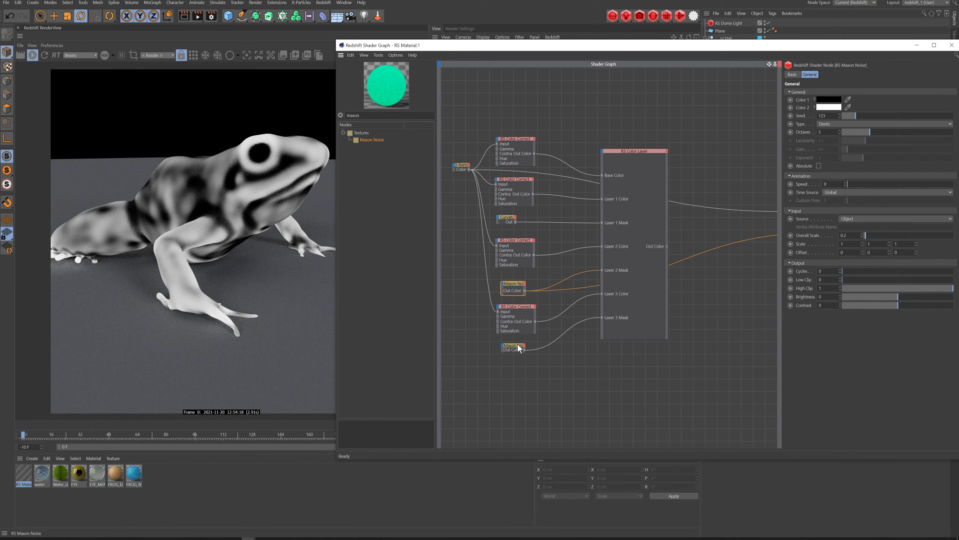
{"action": "left_click", "coordinate": [512, 346]}
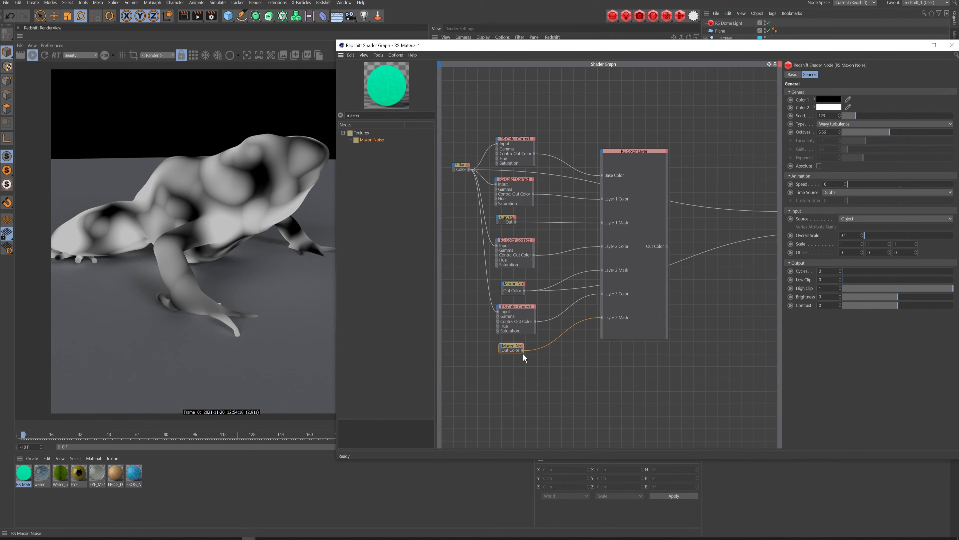
{"action": "left_click_drag", "start_coordinate": [512, 344], "coordinate": [515, 347]}
{"action": "key", "text": "s"}
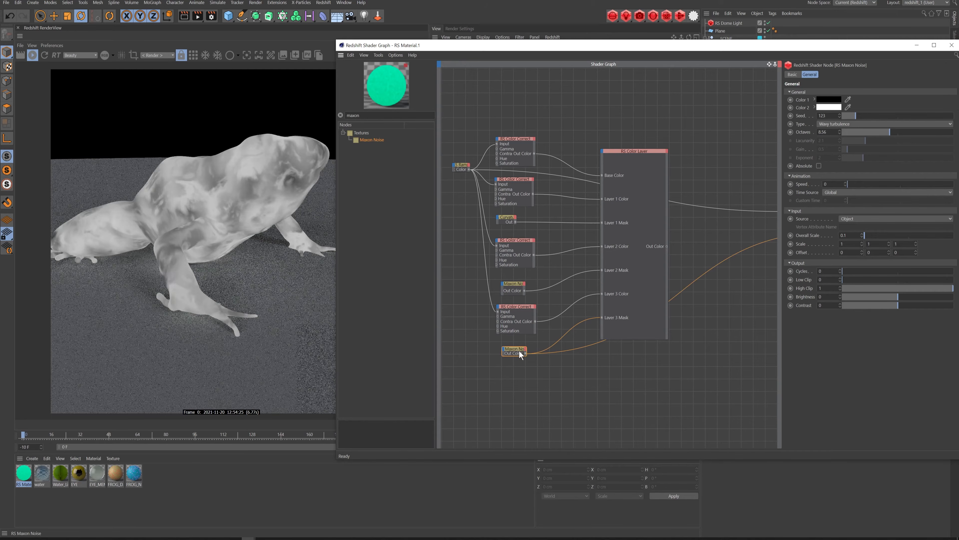
Enlarge the RS Material node and move the Output farther away to make room between them
{"action": "middle_click_drag", "start_coordinate": [723, 270], "coordinate": [592, 243]}
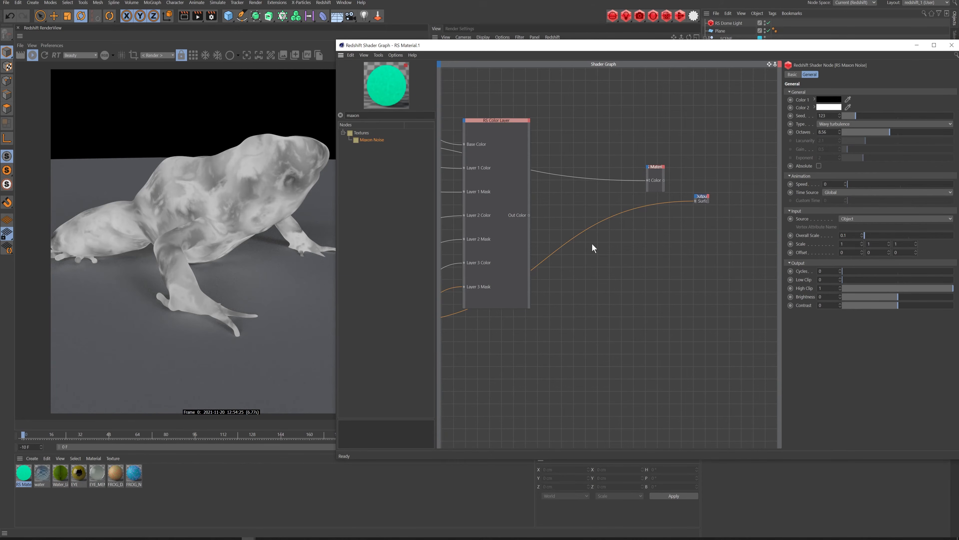
{"action": "middle_click_drag", "start_coordinate": [652, 168], "coordinate": [667, 172]}
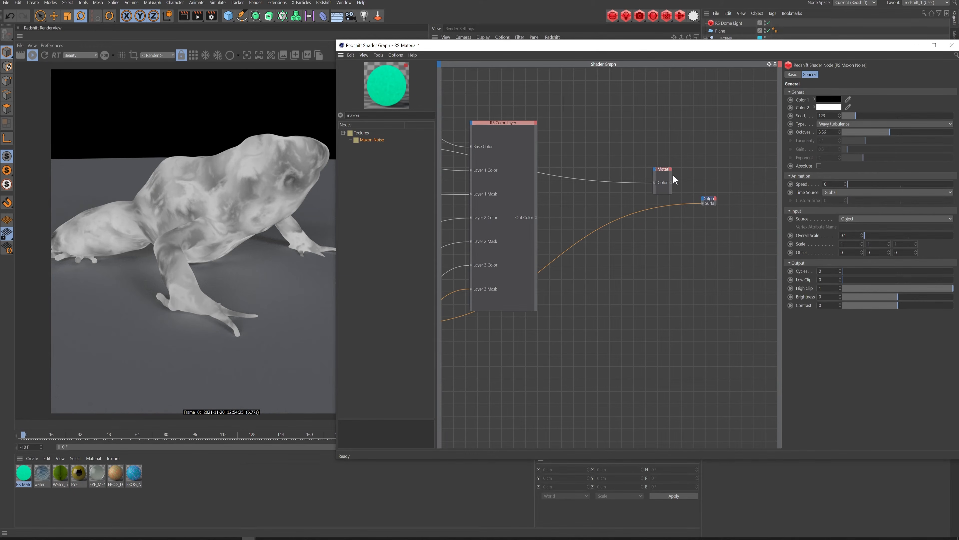
{"action": "left_click_drag", "start_coordinate": [664, 170], "coordinate": [652, 169]}
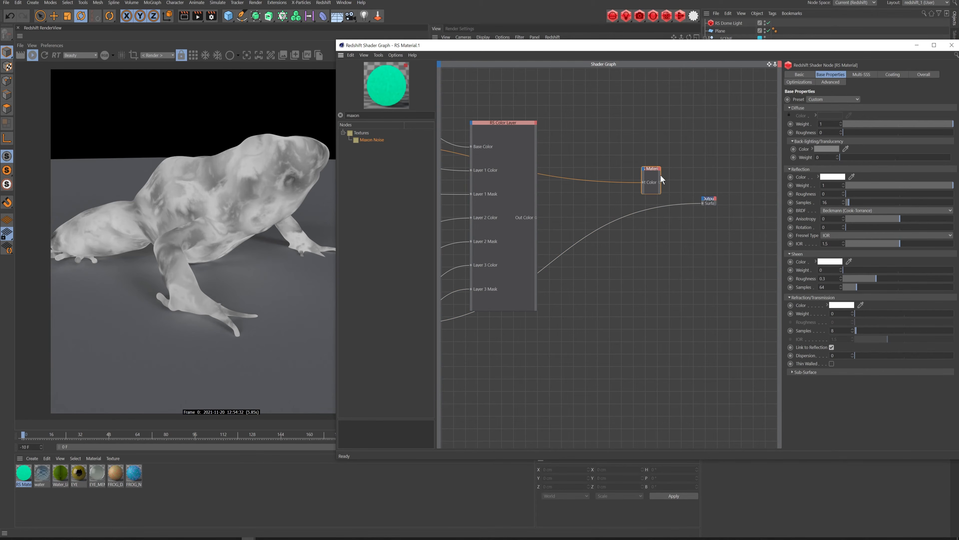
{"action": "left_click", "coordinate": [652, 194]}
{"action": "left_click", "coordinate": [652, 189]}
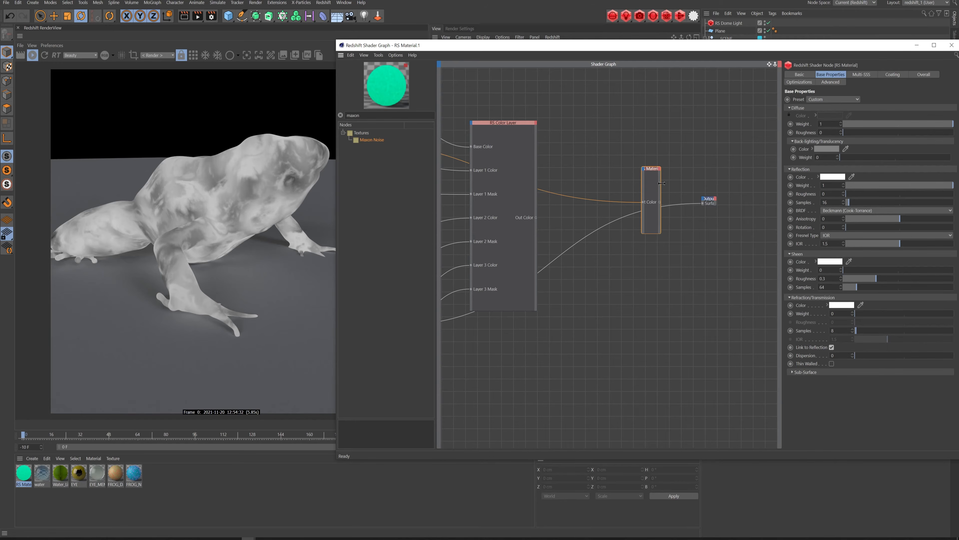
{"action": "mouse_move", "coordinate": [662, 182]}
{"action": "left_mouse_down"}
{"action": "mouse_move", "coordinate": [688, 183]}
{"action": "mouse_move", "coordinate": [654, 166]}
{"action": "left_mouse_up"}
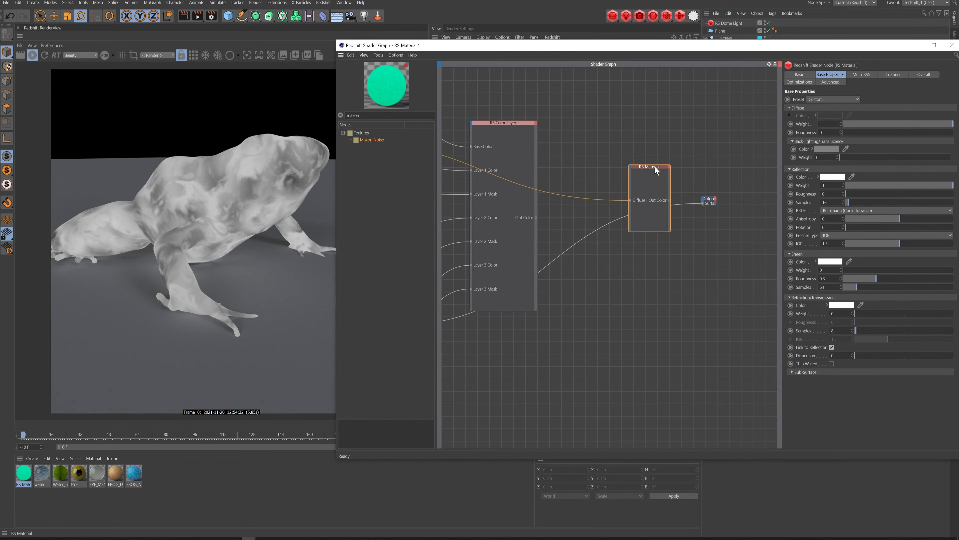
{"action": "left_click_drag", "start_coordinate": [714, 199], "coordinate": [761, 236]}
Add an Incandescent material node just above the RS Material node
{"action": "key", "text": "ctrl+f"}
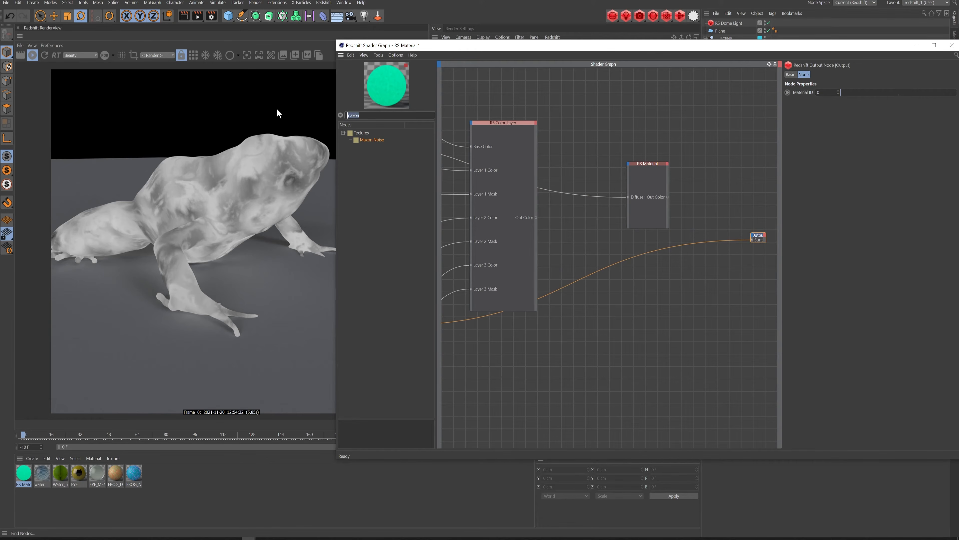
{"action": "type", "text": "incan"}
{"action": "left_click_drag", "start_coordinate": [370, 139], "coordinate": [644, 134]}
Add a Material Blender node between the RS Material and the Output, and stretch it taller
{"action": "key", "text": "ctrl+f"}
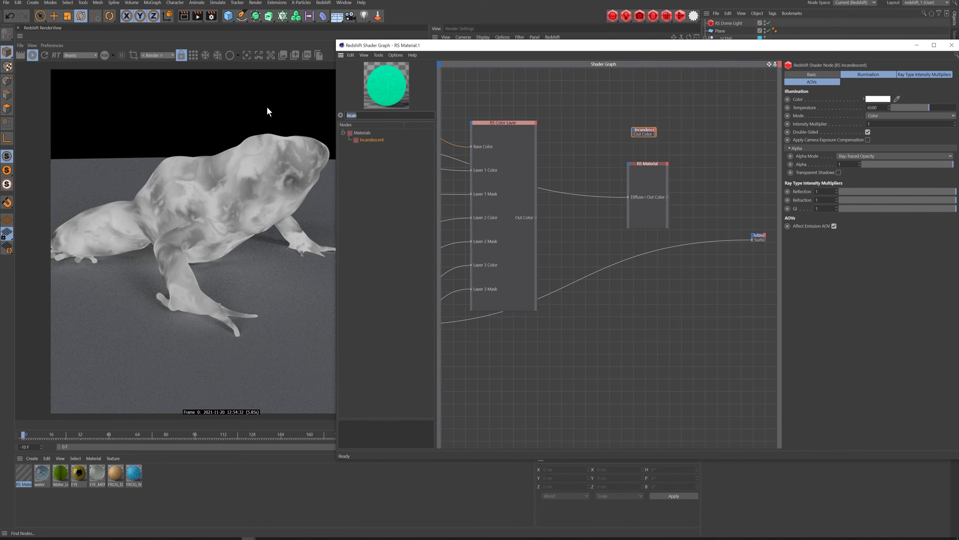
{"action": "type", "text": "mate"}
{"action": "key", "text": "BackSpace"}
{"action": "key", "text": "BackSpace"}
{"action": "left_click", "coordinate": [375, 147]}
{"action": "left_click_drag", "start_coordinate": [701, 164], "coordinate": [445, 148]}
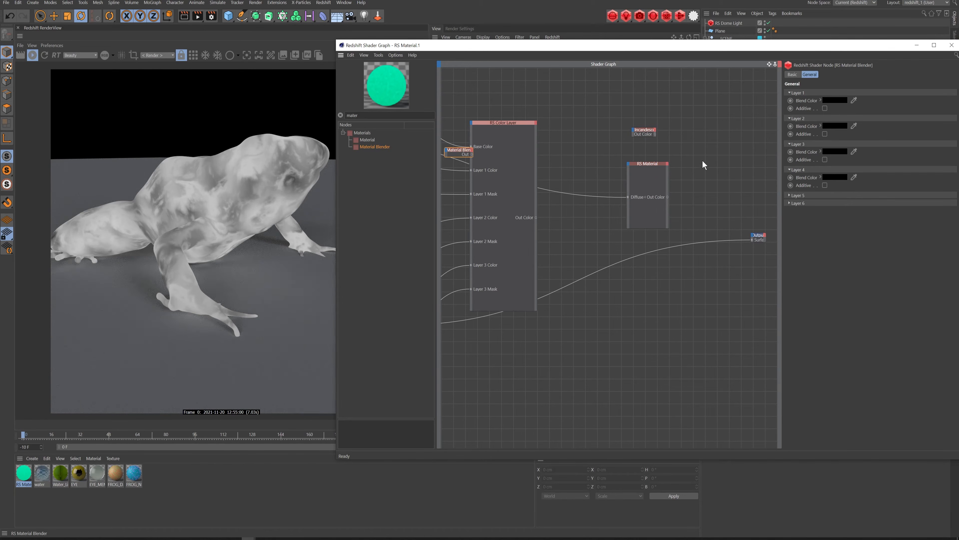
{"action": "left_click", "coordinate": [651, 164]}
{"action": "left_click_drag", "start_coordinate": [464, 151], "coordinate": [577, 145]}
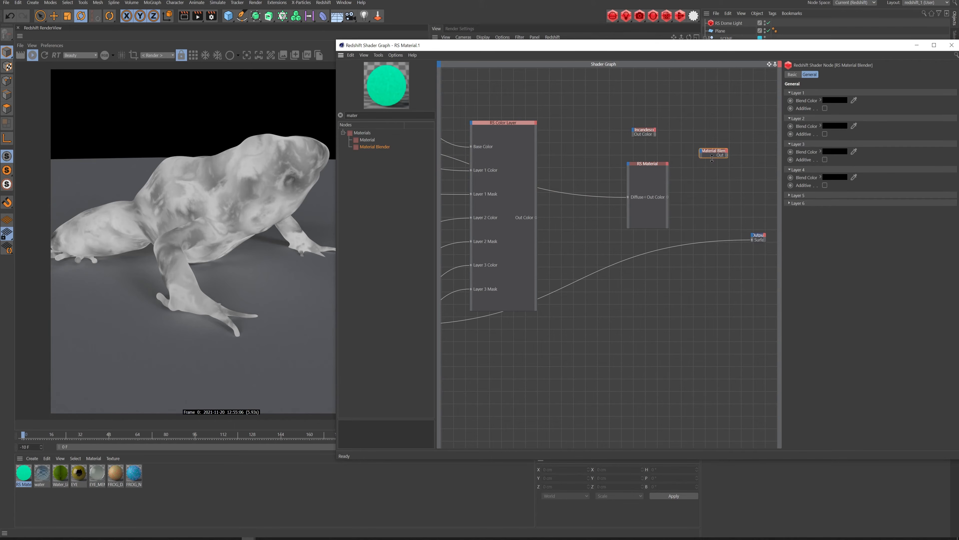
{"action": "left_click_drag", "start_coordinate": [711, 157], "coordinate": [721, 250]}
{"action": "left_click_drag", "start_coordinate": [709, 158], "coordinate": [722, 243]}
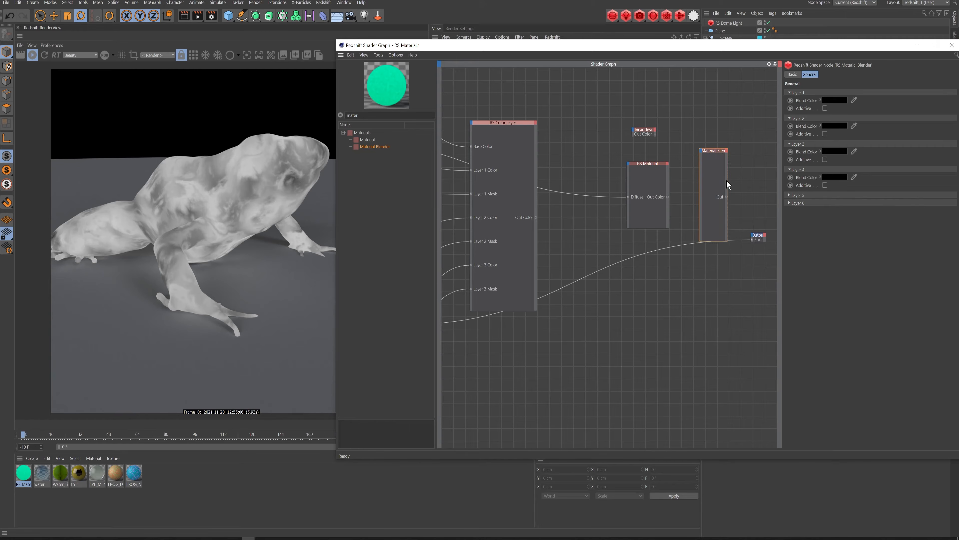
{"action": "left_click_drag", "start_coordinate": [715, 151], "coordinate": [712, 149]}
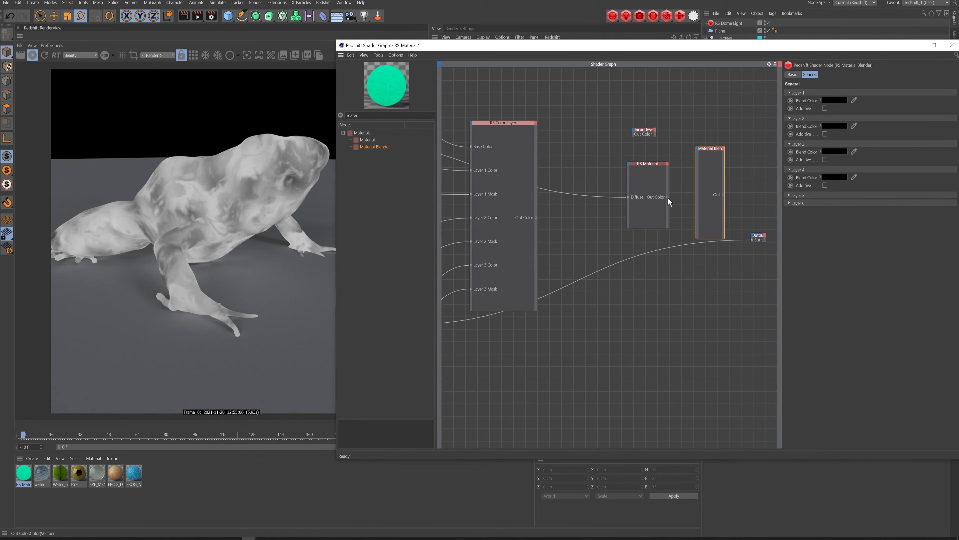
Connect the RS Material to the Material Blender's Base Color and the Incandescent to its Layer 1 Layer Color
{"action": "left_click_drag", "start_coordinate": [667, 197], "coordinate": [702, 153]}
{"action": "left_click_drag", "start_coordinate": [669, 198], "coordinate": [705, 156]}
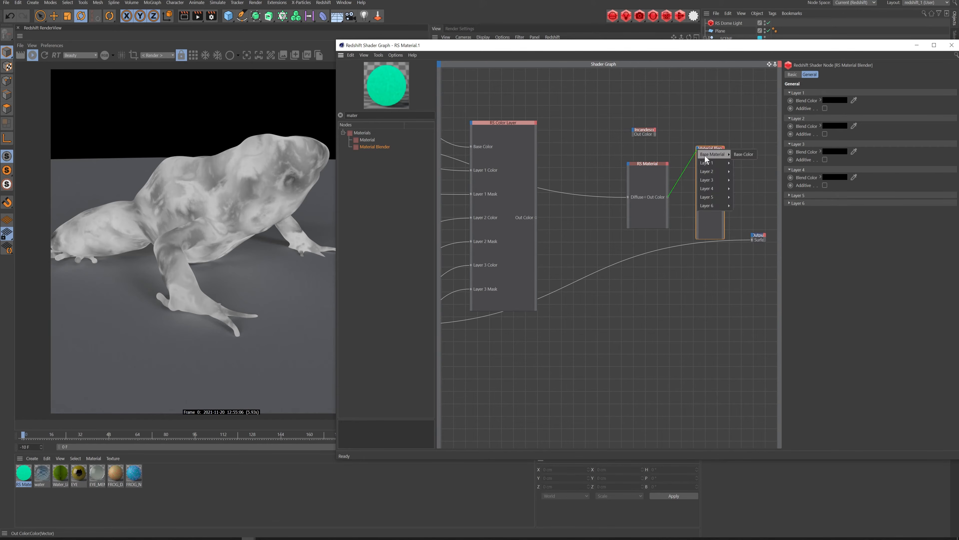
{"action": "left_click", "coordinate": [743, 155]}
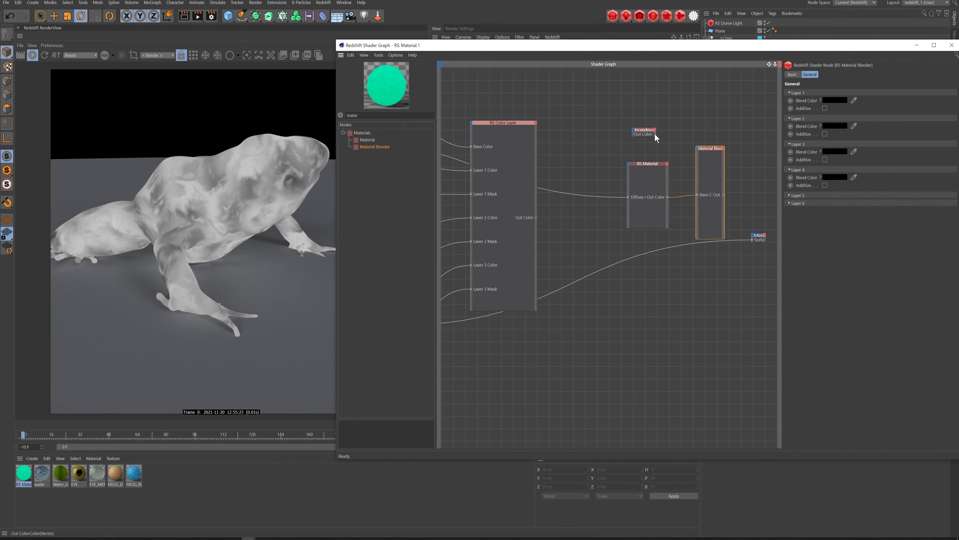
{"action": "left_click_drag", "start_coordinate": [703, 145], "coordinate": [706, 156]}
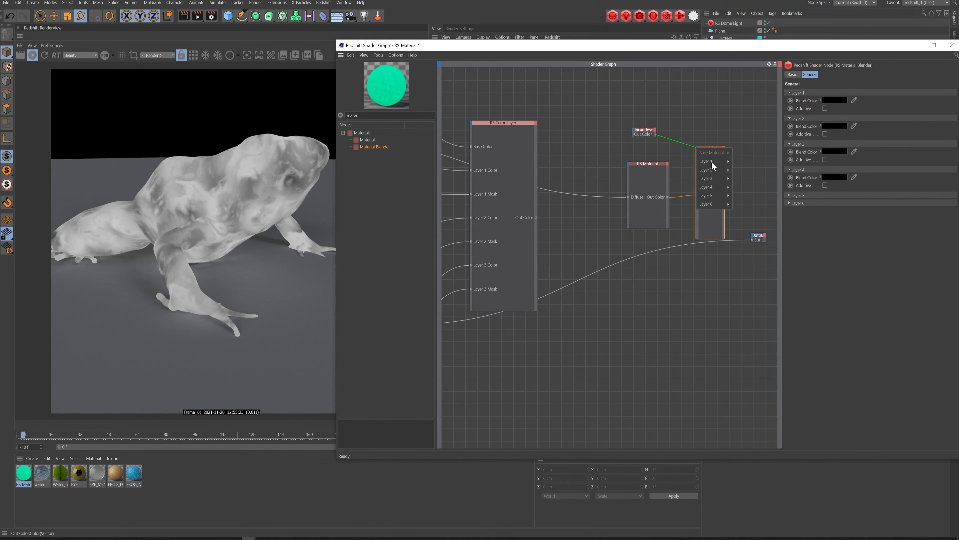
{"action": "mouse_move", "coordinate": [714, 162]}
{"action": "left_click", "coordinate": [749, 163]}
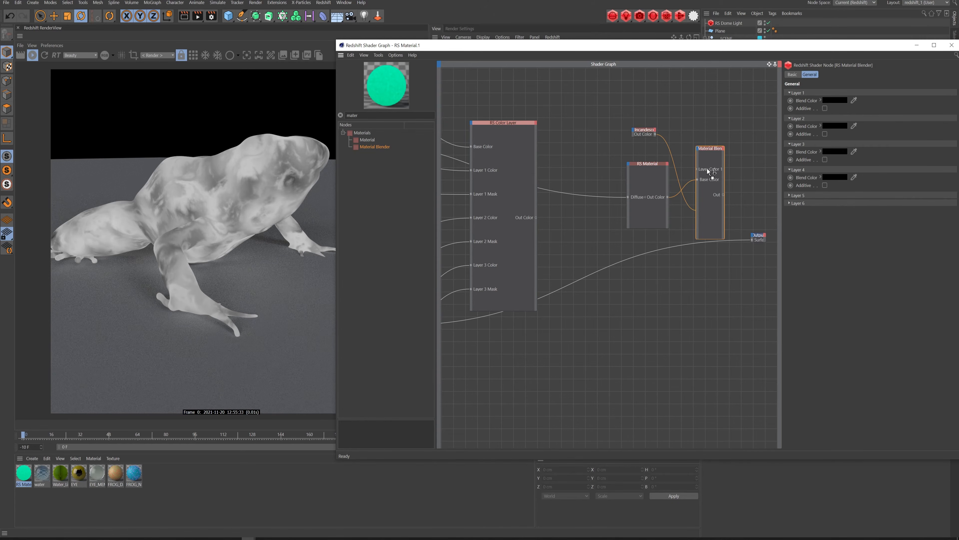
Expose the Layer 1 Blend Color input on the Material Blender and order it between Layer Color and Base Color
{"action": "left_click", "coordinate": [647, 129]}
{"action": "left_click_drag", "start_coordinate": [646, 165], "coordinate": [646, 187]}
{"action": "left_click", "coordinate": [698, 149]}
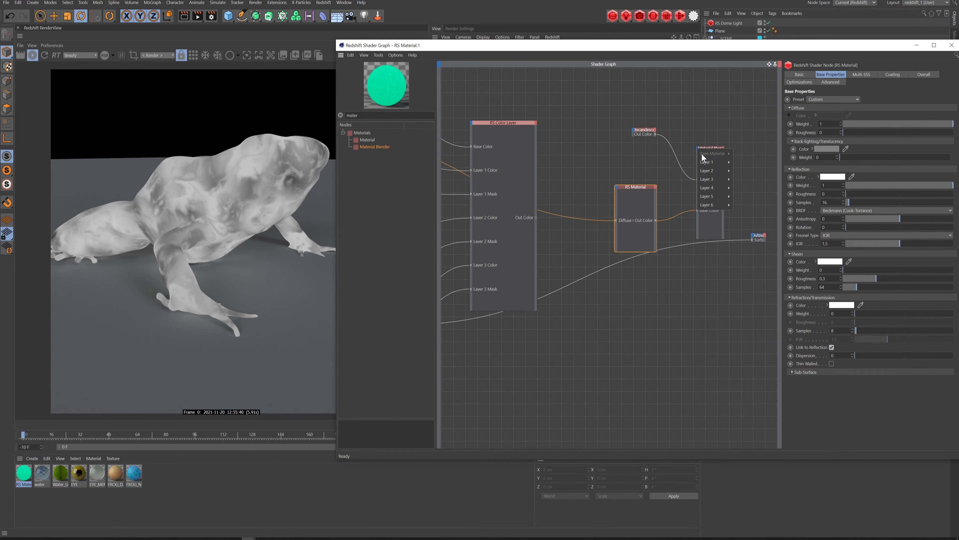
{"action": "left_click", "coordinate": [741, 170]}
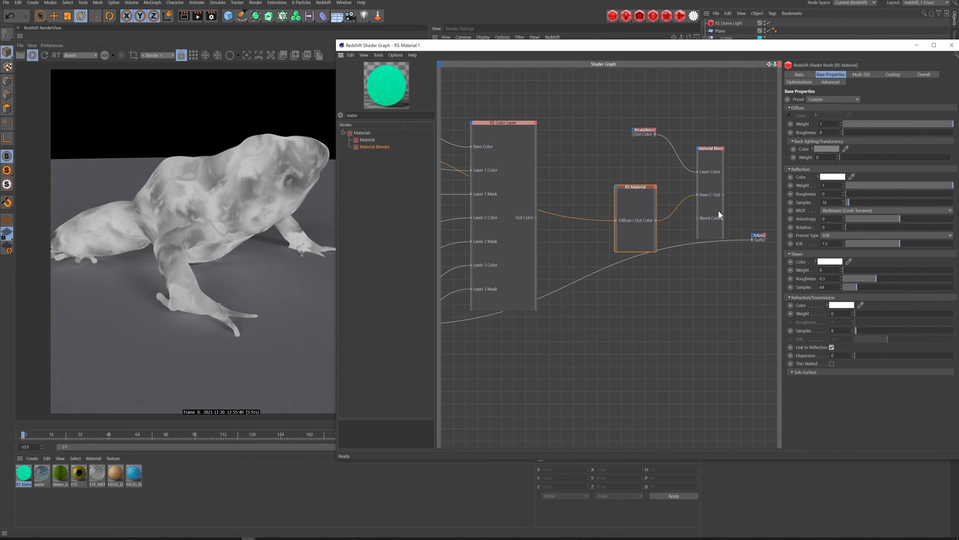
{"action": "left_click_drag", "start_coordinate": [710, 217], "coordinate": [708, 189]}
Spread out the nodes, with the RS Material below the Incandescent and the Material Blender between them and the Output
{"action": "left_click_drag", "start_coordinate": [637, 187], "coordinate": [657, 360]}
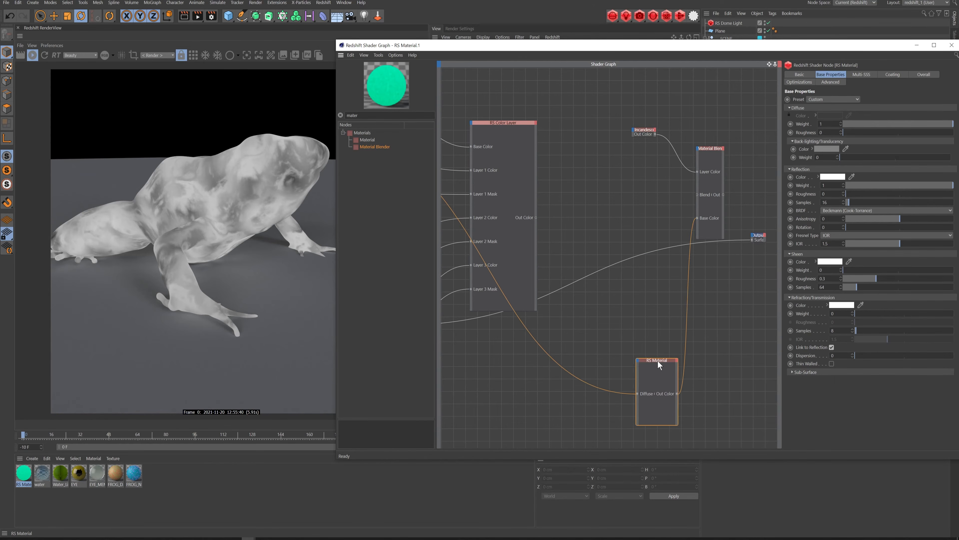
{"action": "left_click_drag", "start_coordinate": [712, 150], "coordinate": [769, 257]}
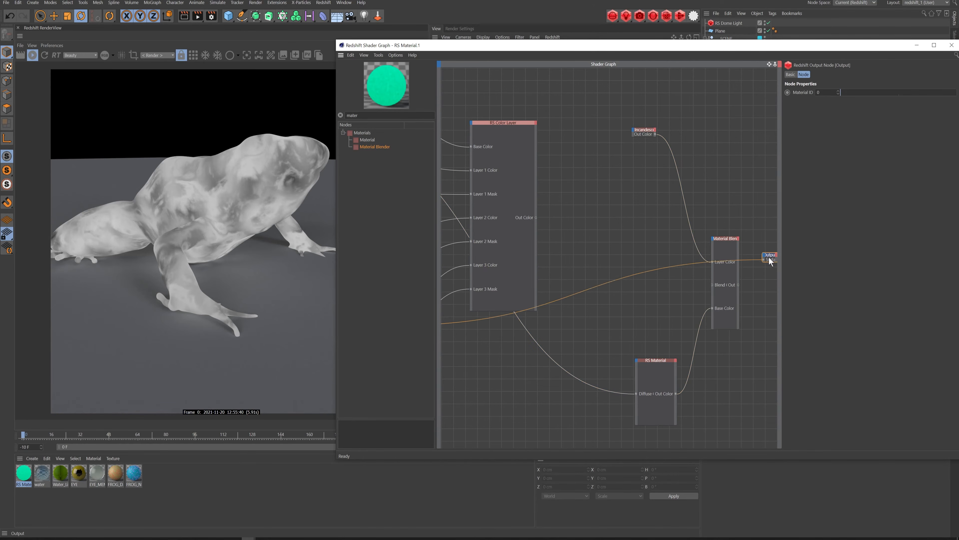
{"action": "right_click_drag", "start_coordinate": [719, 185], "coordinate": [531, 215], "text": "alt"}
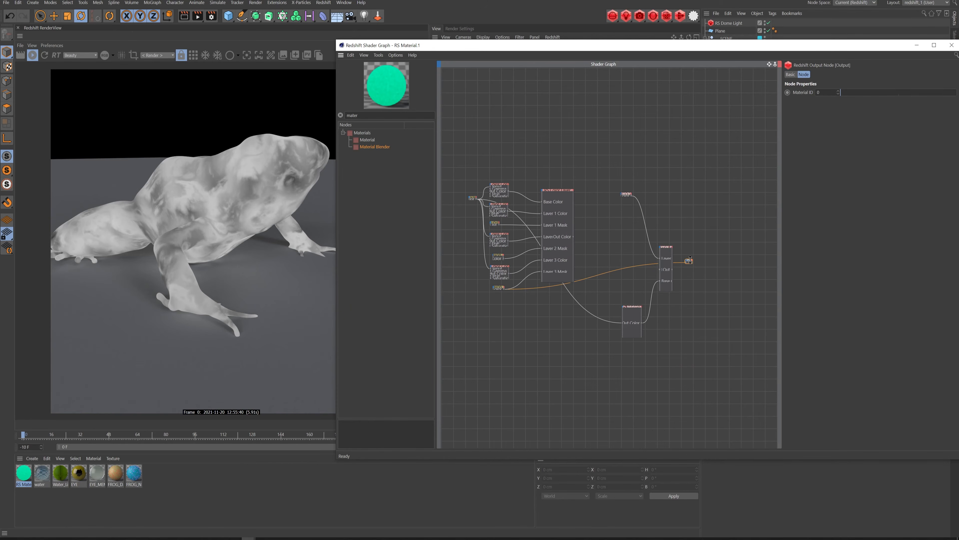
{"action": "left_click_drag", "start_coordinate": [690, 260], "coordinate": [669, 233]}
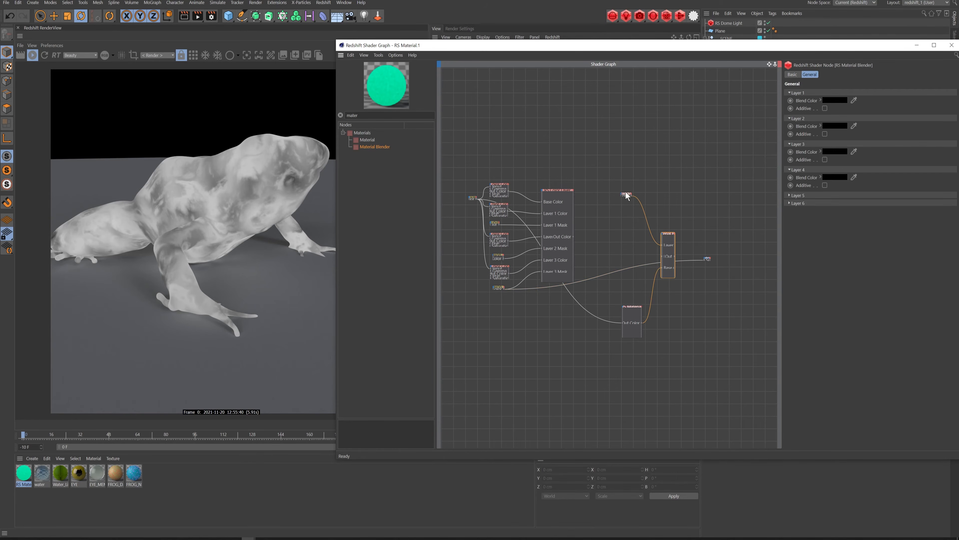
Preview the Incandescent through the Output with the Color Layer driving its Illumination Color and an Intensity Multiplier of 2
{"action": "left_click", "coordinate": [625, 194]}
{"action": "key", "text": "o"}
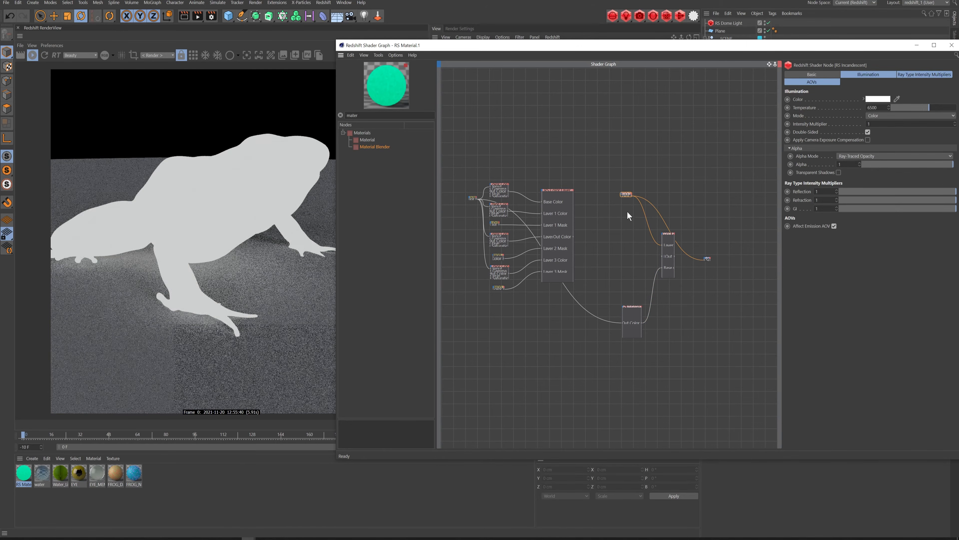
{"action": "scroll", "coordinate": [602, 206], "scroll_direction": "up", "scroll_amount": 2}
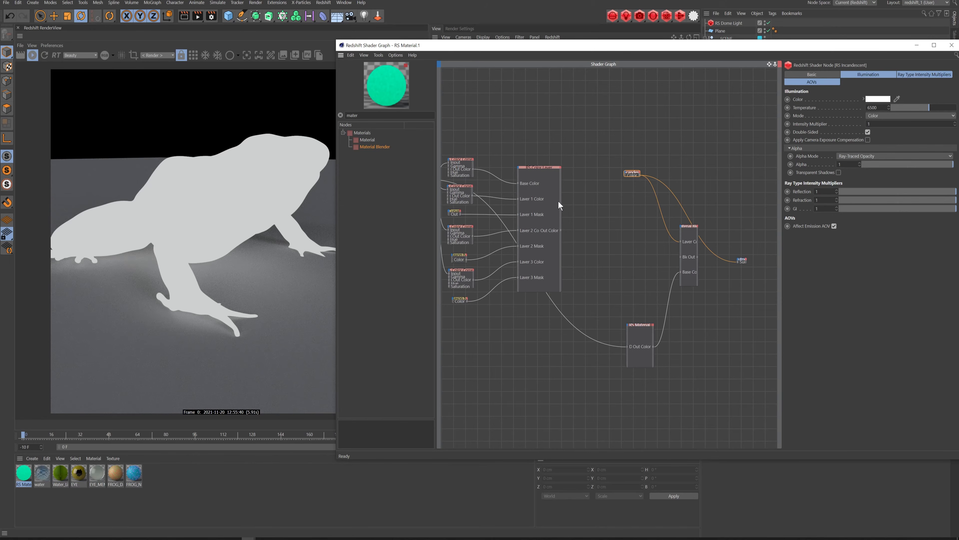
{"action": "scroll", "coordinate": [561, 229], "scroll_direction": "up", "scroll_amount": 1}
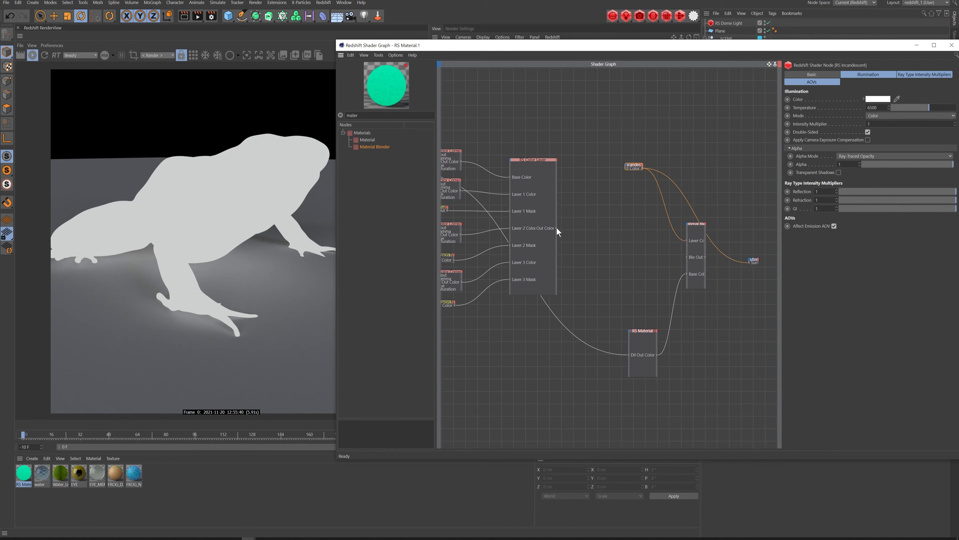
{"action": "left_click_drag", "start_coordinate": [556, 227], "coordinate": [626, 166]}
{"action": "mouse_move", "coordinate": [637, 172]}
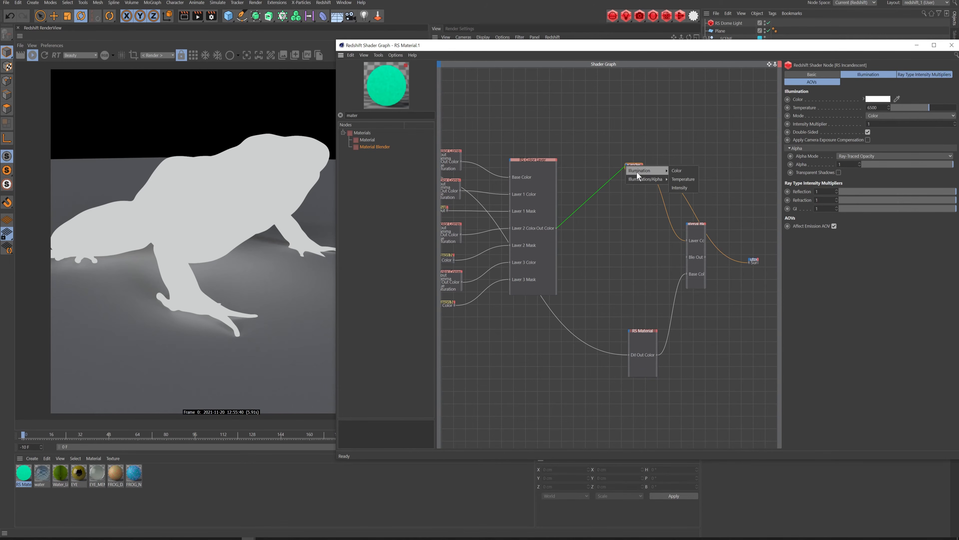
{"action": "left_click", "coordinate": [676, 172]}
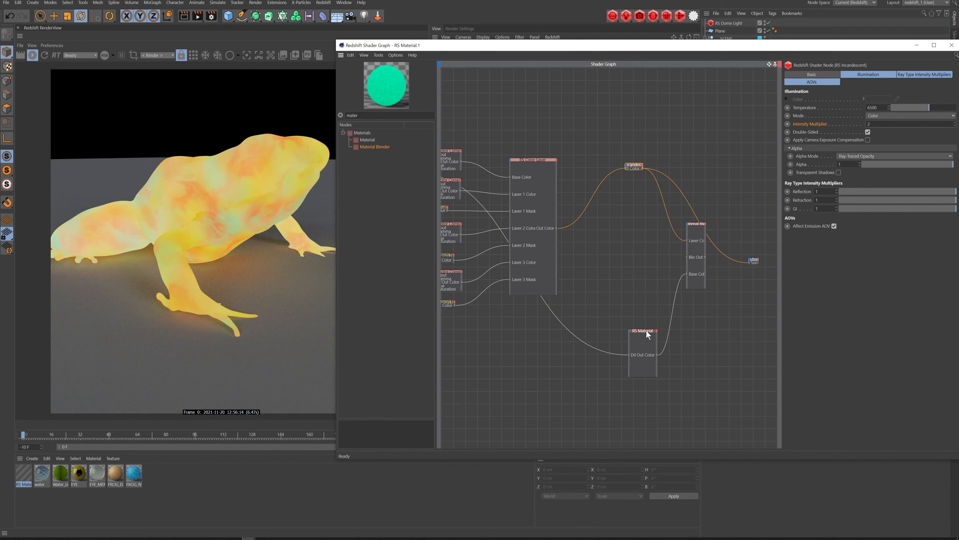
Move the RS Material closer to the Material Blender and connect the Material Blender to the Output Surface
{"action": "left_click_drag", "start_coordinate": [646, 331], "coordinate": [661, 296]}
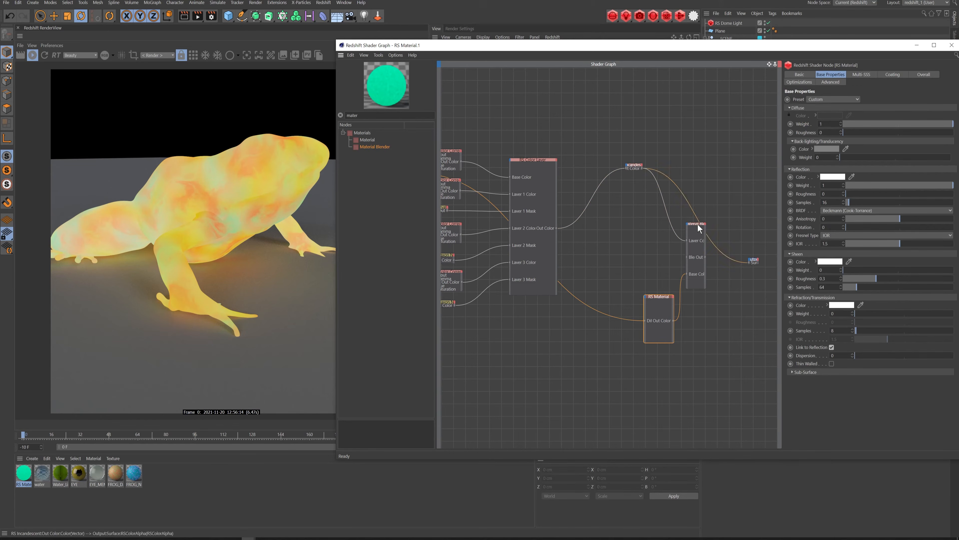
{"action": "left_click", "coordinate": [696, 224]}
{"action": "left_click_drag", "start_coordinate": [706, 257], "coordinate": [750, 262]}
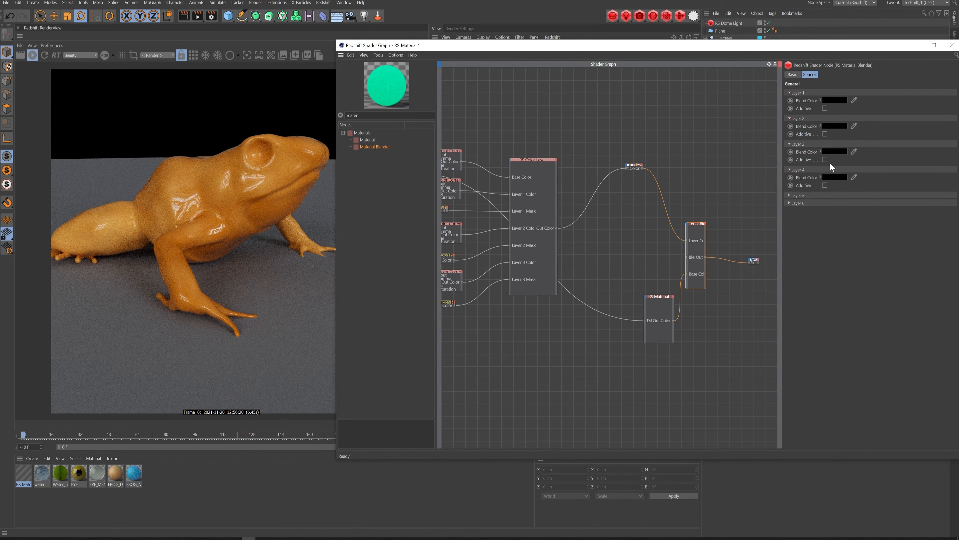
{"action": "left_click_drag", "start_coordinate": [659, 297], "coordinate": [655, 282]}
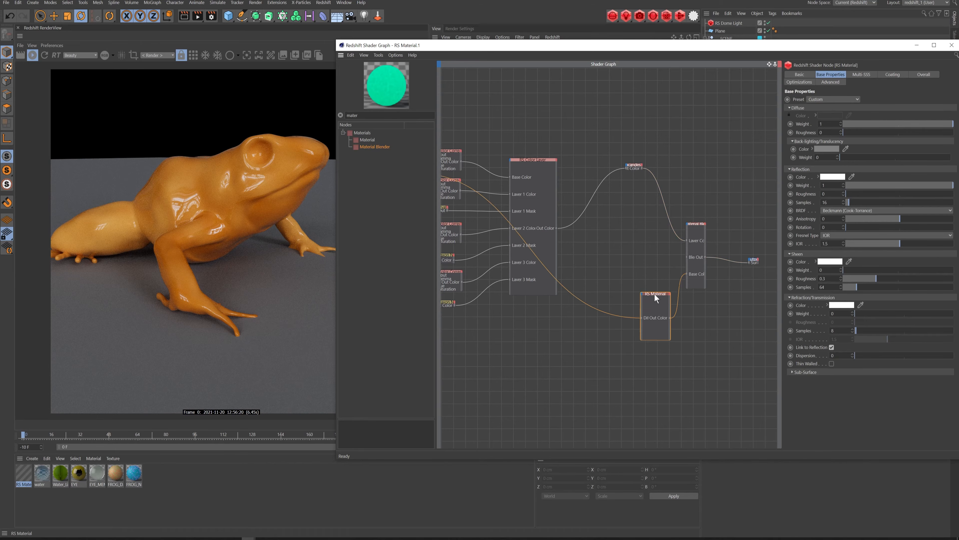
Move the Ramp node farther away from the Color Correct nodes
{"action": "middle_click_drag", "start_coordinate": [556, 227], "coordinate": [762, 232]}
{"action": "left_click_drag", "start_coordinate": [581, 162], "coordinate": [550, 163]}
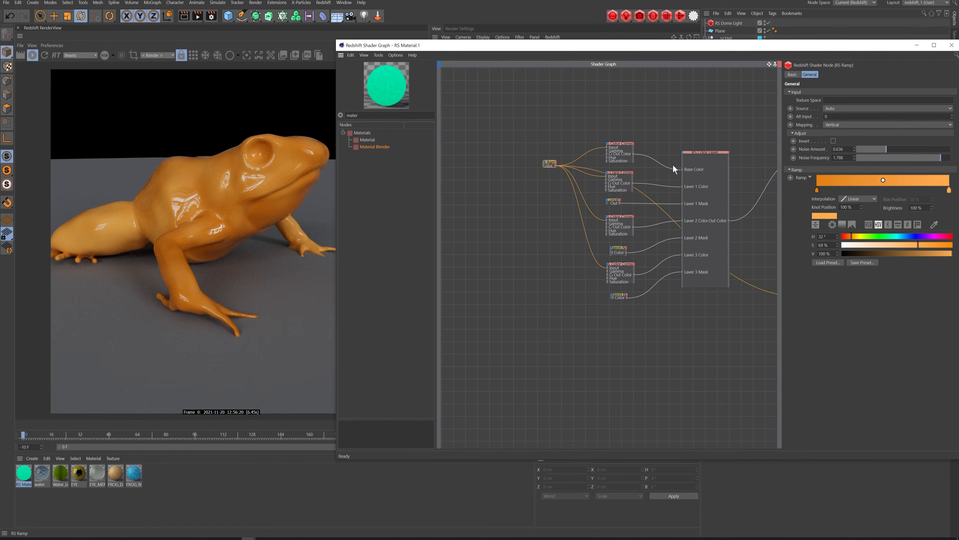
Connect the Color Layer output to the RS Material's Diffuse Color and back-lighting/translucency Transl Color inputs
{"action": "middle_click_drag", "start_coordinate": [730, 226], "coordinate": [518, 211]}
{"action": "left_click", "coordinate": [488, 142]}
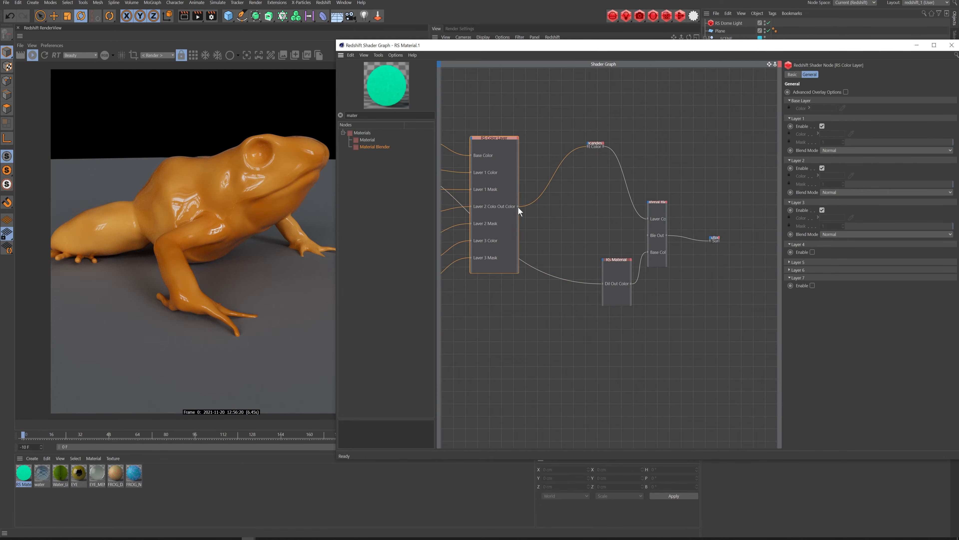
{"action": "left_click_drag", "start_coordinate": [518, 207], "coordinate": [603, 283]}
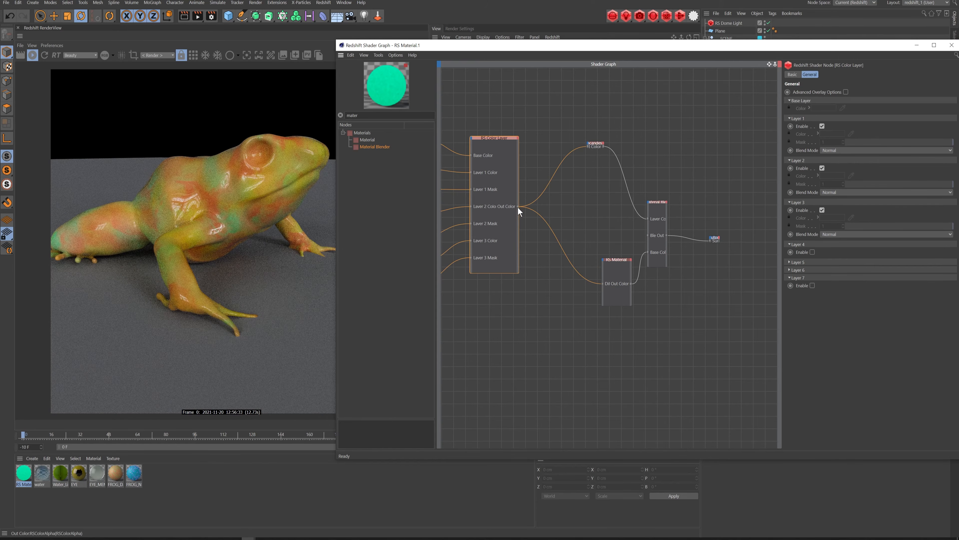
{"action": "left_click_drag", "start_coordinate": [518, 208], "coordinate": [603, 261]}
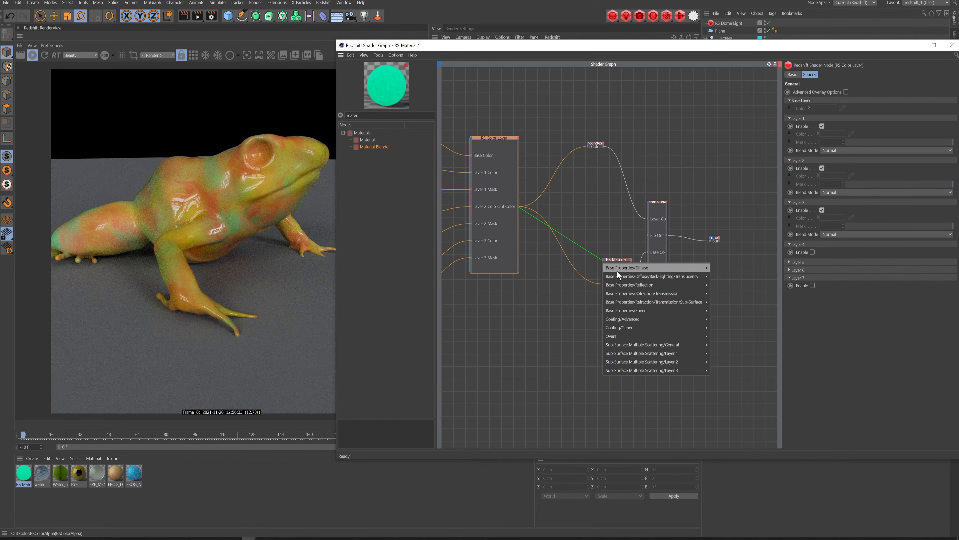
{"action": "mouse_move", "coordinate": [620, 276]}
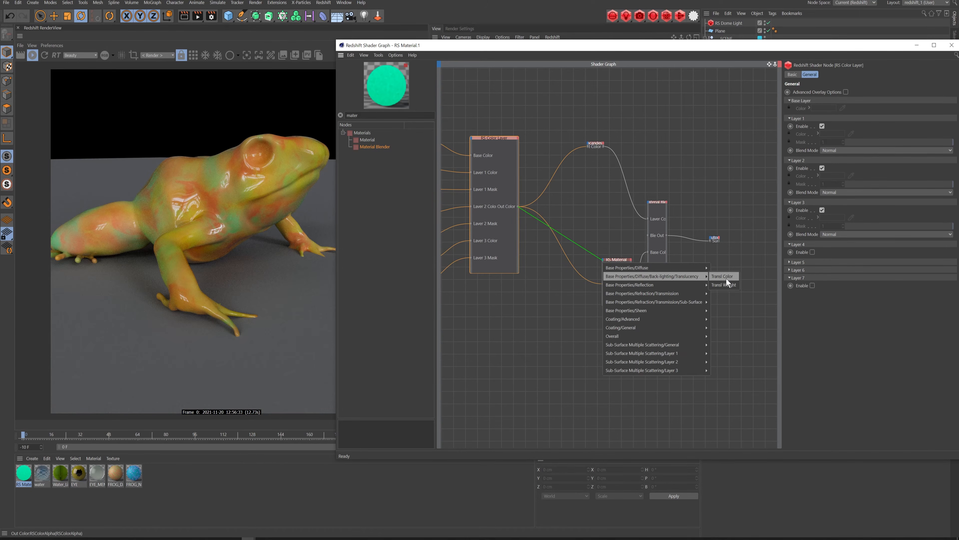
{"action": "left_click", "coordinate": [725, 278]}
Set the RS Material's back-lighting/translucency weight to 0.45 and its reflection roughness to 0.15
{"action": "left_click", "coordinate": [619, 267]}
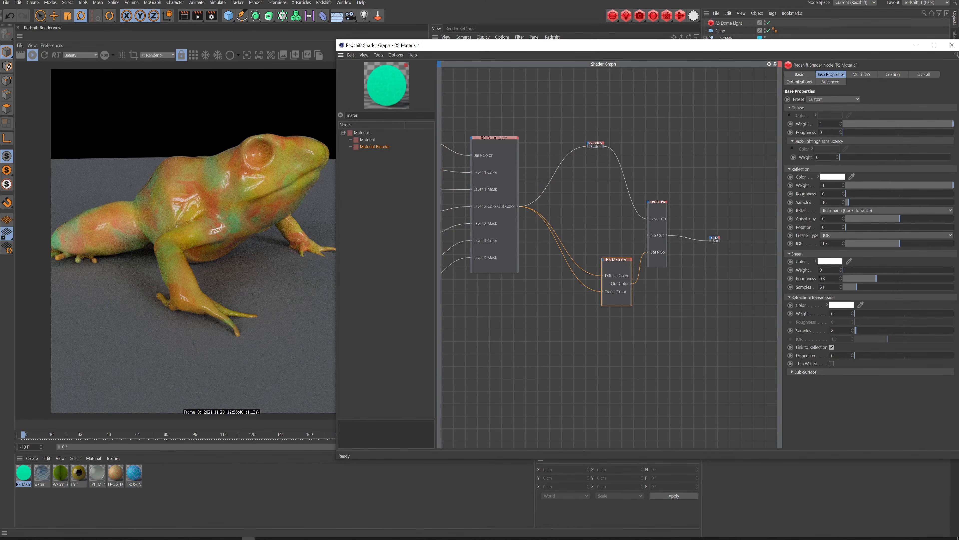
{"action": "left_click", "coordinate": [944, 157]}
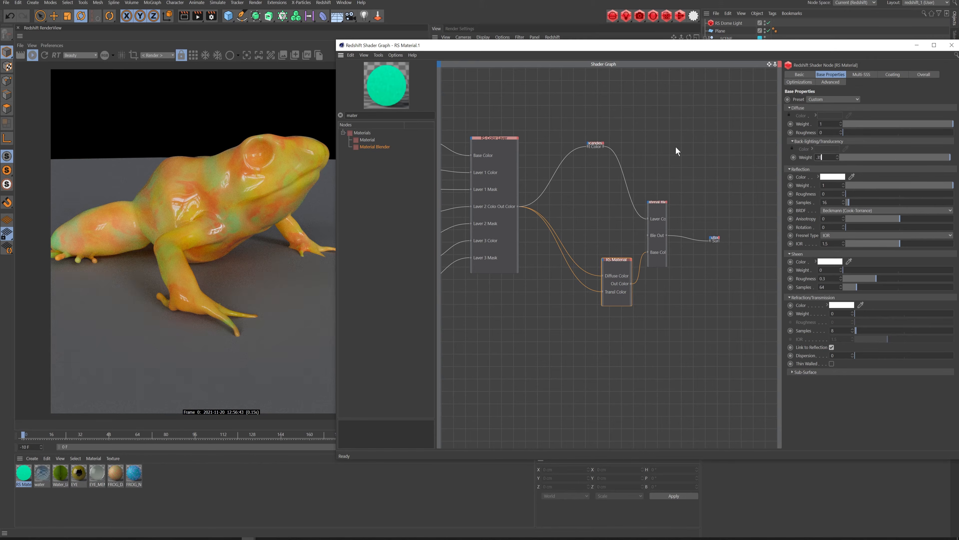
{"action": "type", "text": ".35"}
{"action": "key", "text": "Return"}
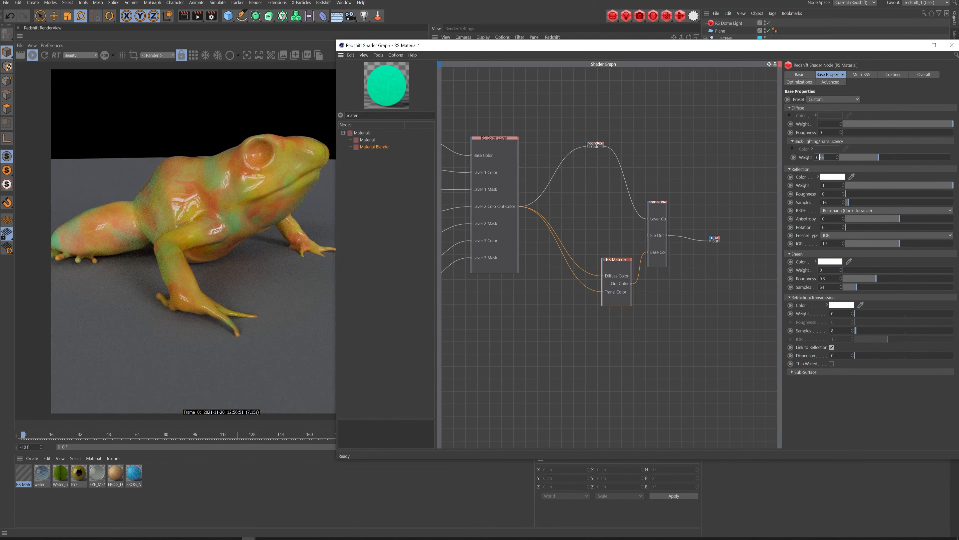
{"action": "type", "text": ".45"}
{"action": "key", "text": "Return"}
{"action": "type", "text": "0.15"}
{"action": "key", "text": "Return"}
Tidy the layout by shifting the Incandescent, RS Material and Material Blender nodes slightly apart
{"action": "left_click_drag", "start_coordinate": [596, 143], "coordinate": [607, 153]}
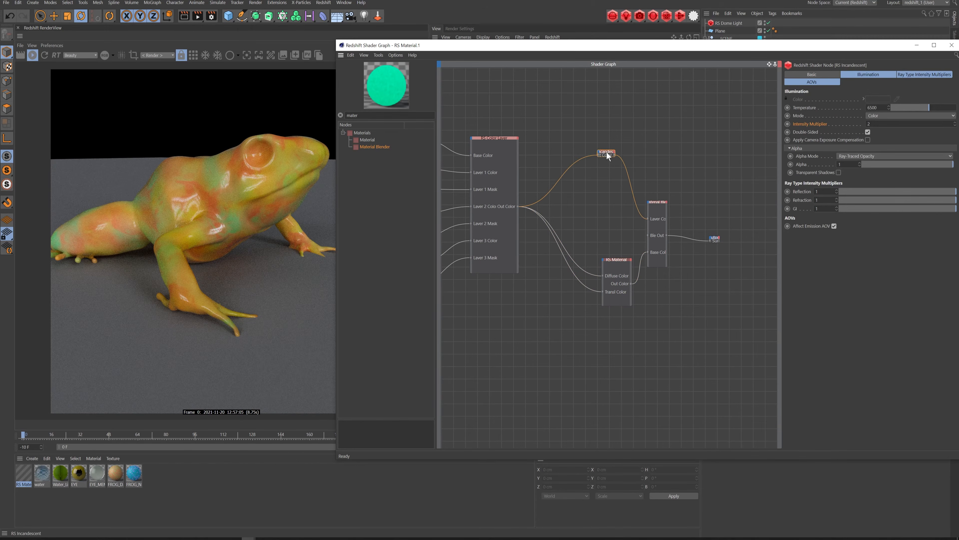
{"action": "left_click", "coordinate": [618, 260]}
{"action": "left_click_drag", "start_coordinate": [617, 260], "coordinate": [610, 256]}
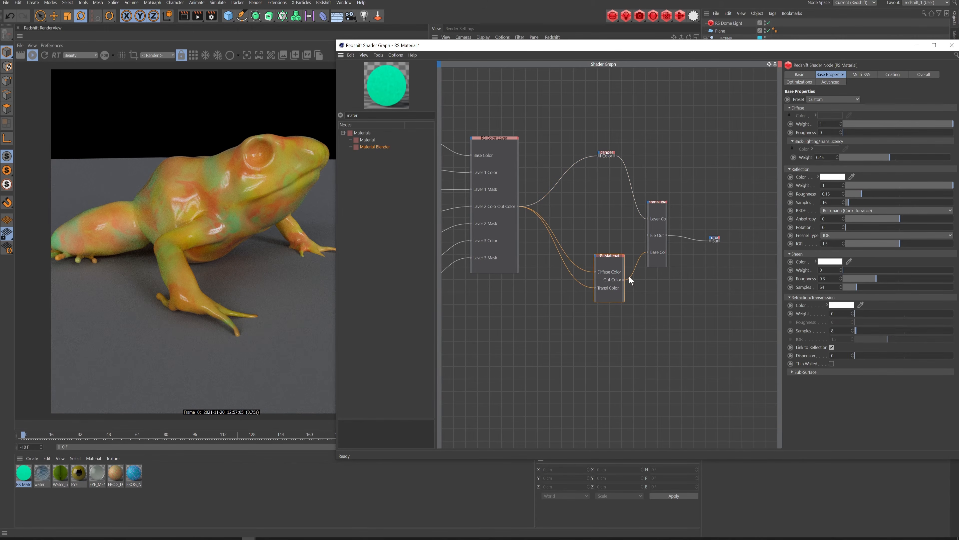
{"action": "middle_click_drag", "start_coordinate": [521, 319], "coordinate": [568, 264]}
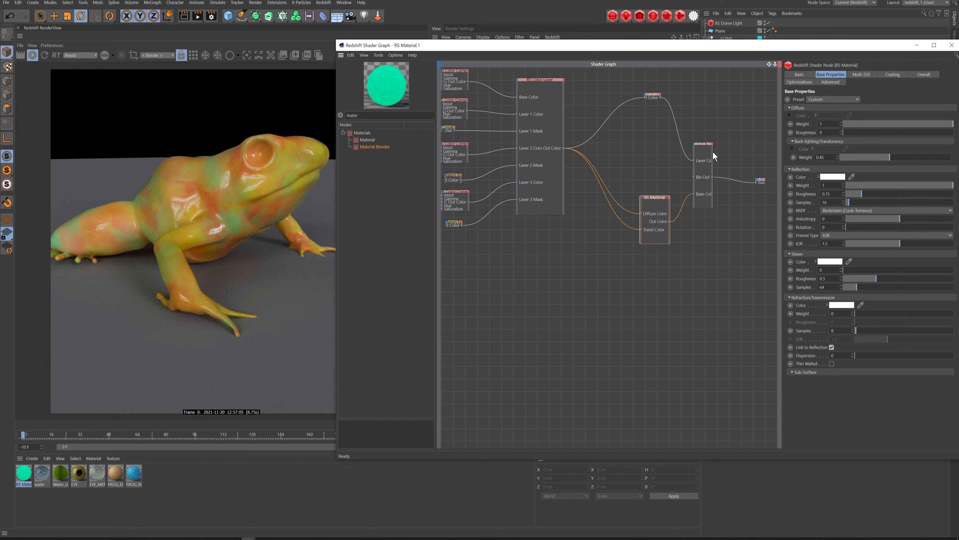
{"action": "left_click", "coordinate": [712, 151]}
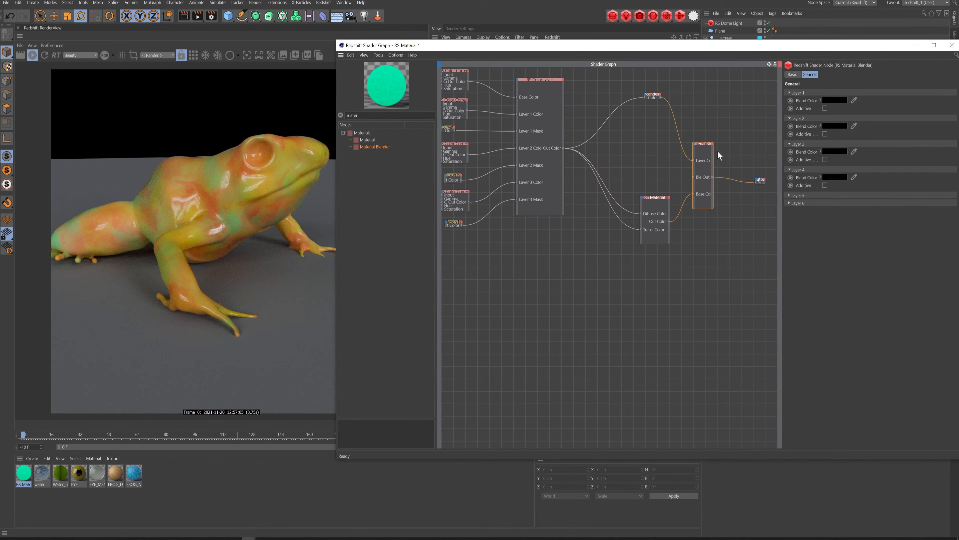
{"action": "left_click_drag", "start_coordinate": [713, 151], "coordinate": [723, 150]}
Move the Maxon Noise that drives Layer 3 Mask below the Color Correct nodes and preview it through the Output
{"action": "middle_click_drag", "start_coordinate": [540, 237], "coordinate": [594, 265]}
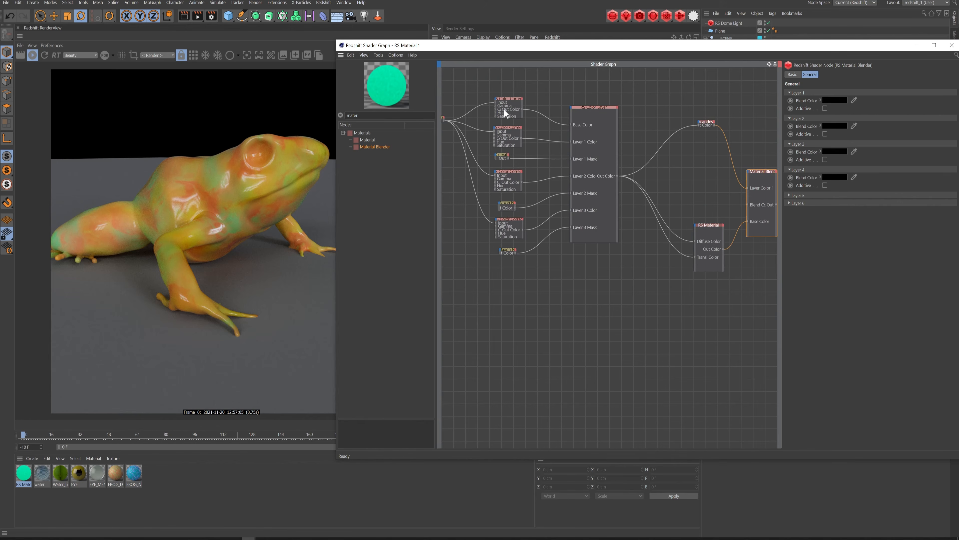
{"action": "left_click", "coordinate": [510, 253]}
{"action": "left_click_drag", "start_coordinate": [508, 252], "coordinate": [516, 285]}
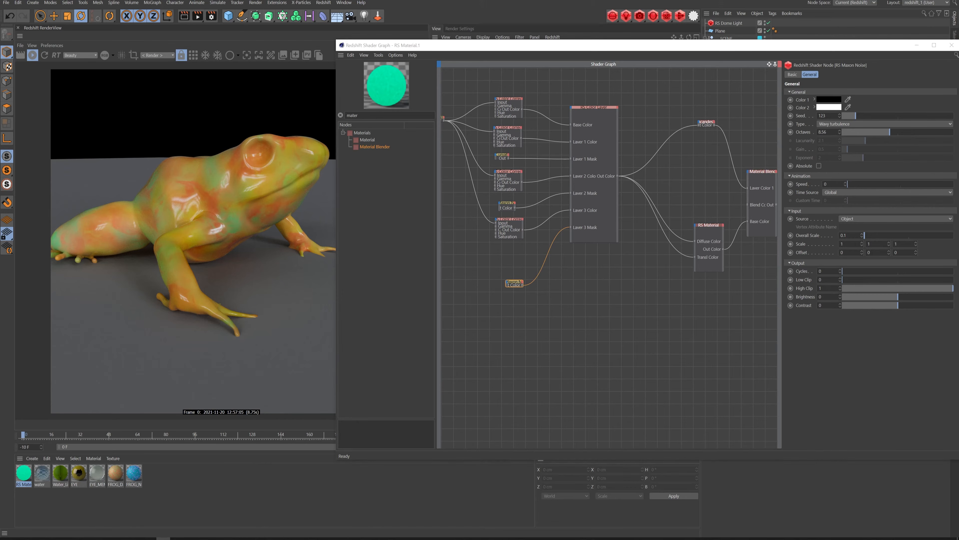
{"action": "left_click", "coordinate": [501, 316]}
{"action": "key", "text": "o"}
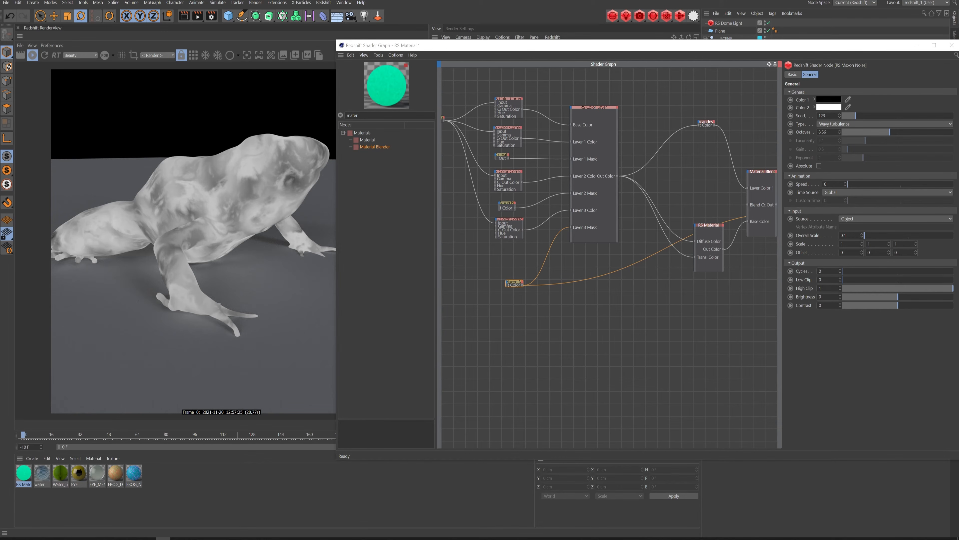
Add a Ramp node, feed the Maxon Noise into its Alt Input, and preview the Ramp through the Output
{"action": "left_click_drag", "start_coordinate": [359, 115], "coordinate": [566, 272]}
{"action": "type", "text": "ram"}
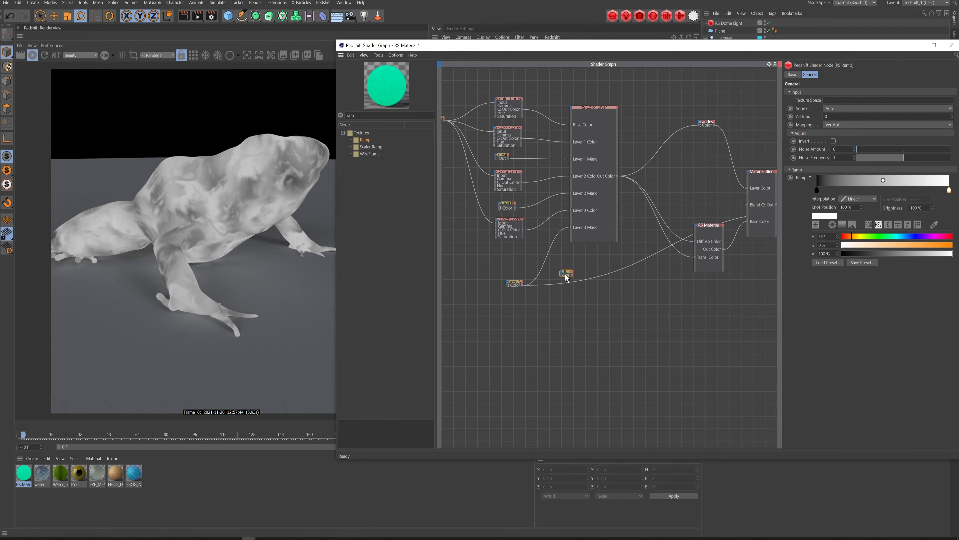
{"action": "left_click_drag", "start_coordinate": [565, 278], "coordinate": [642, 272]}
{"action": "left_click_drag", "start_coordinate": [522, 286], "coordinate": [640, 268]}
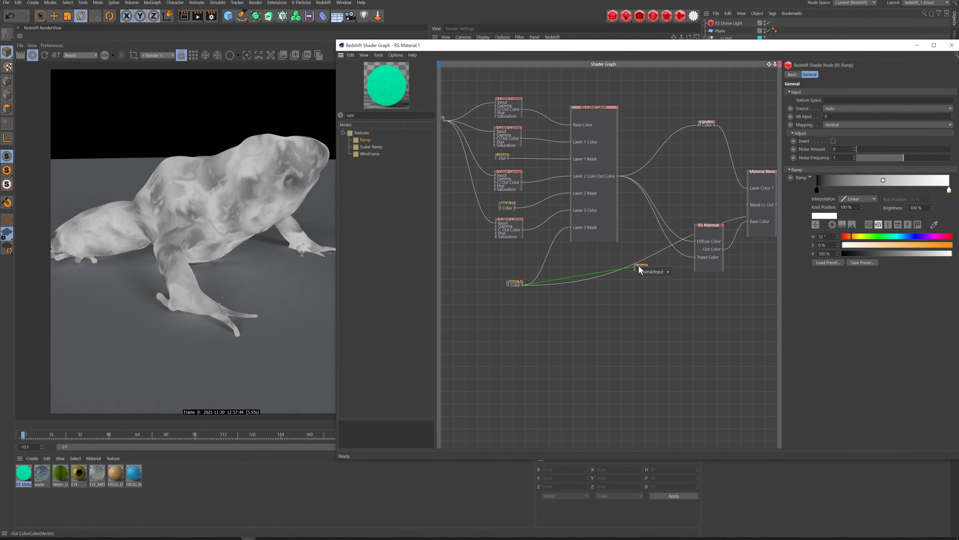
{"action": "left_click", "coordinate": [677, 272]}
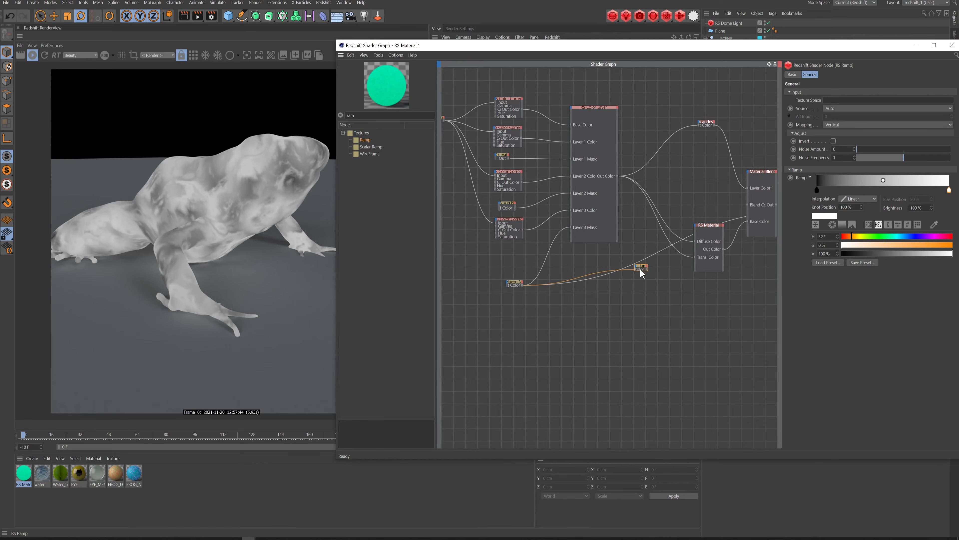
{"action": "left_click_drag", "start_coordinate": [642, 269], "coordinate": [647, 276]}
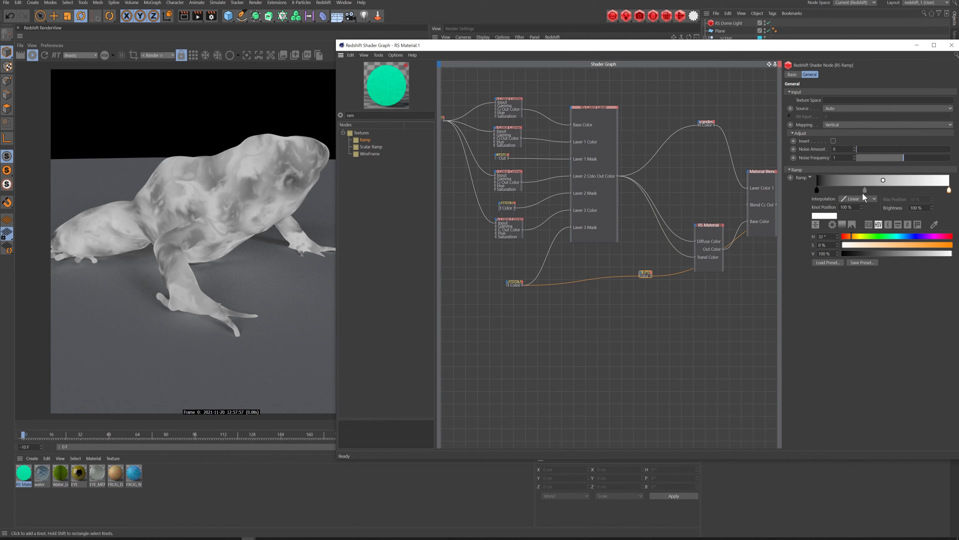
{"action": "left_click", "coordinate": [852, 189]}
{"action": "left_click_drag", "start_coordinate": [878, 193], "coordinate": [919, 193]}
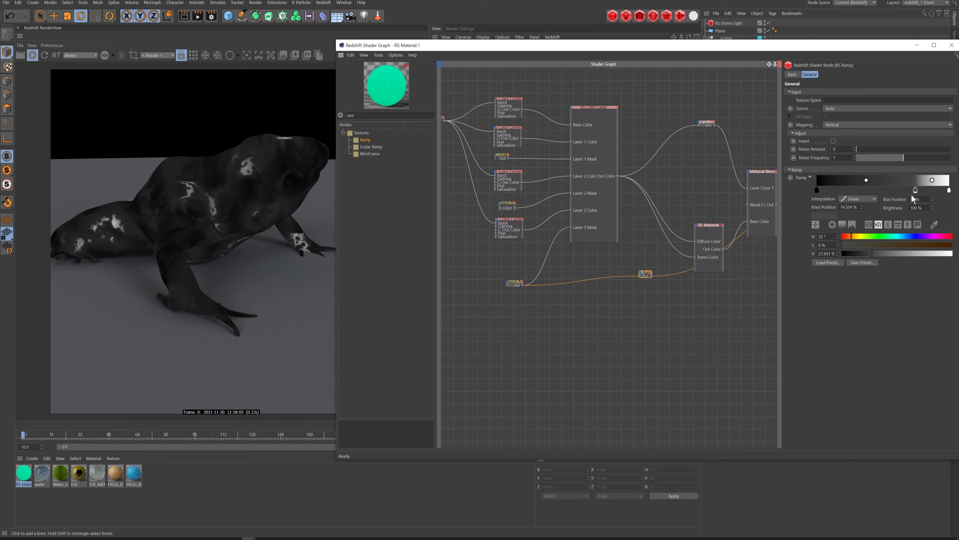
{"action": "left_click_drag", "start_coordinate": [916, 191], "coordinate": [905, 190]}
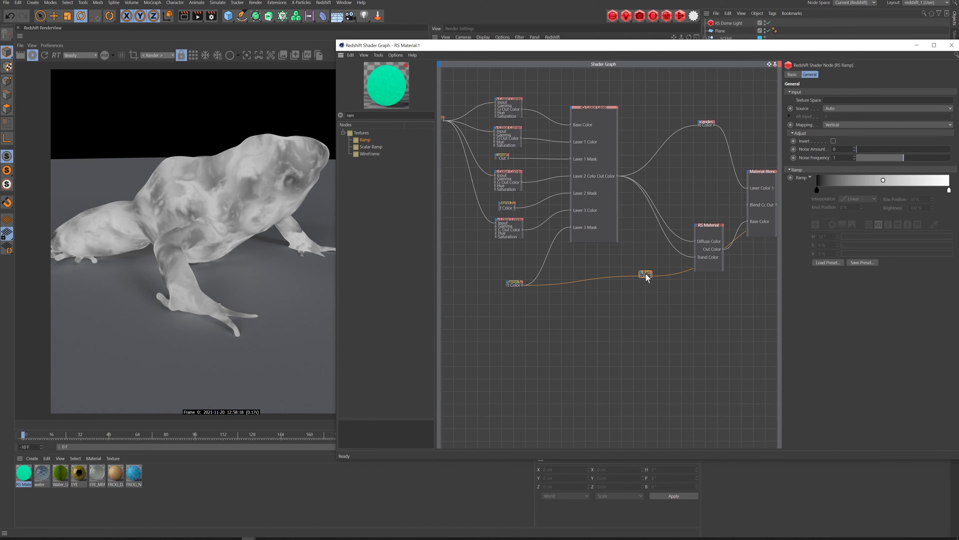
Add a dark grey knot with a V value of 18% to the new Ramp at about 65%
{"action": "left_click_drag", "start_coordinate": [644, 274], "coordinate": [638, 275]}
{"action": "left_click", "coordinate": [897, 187]}
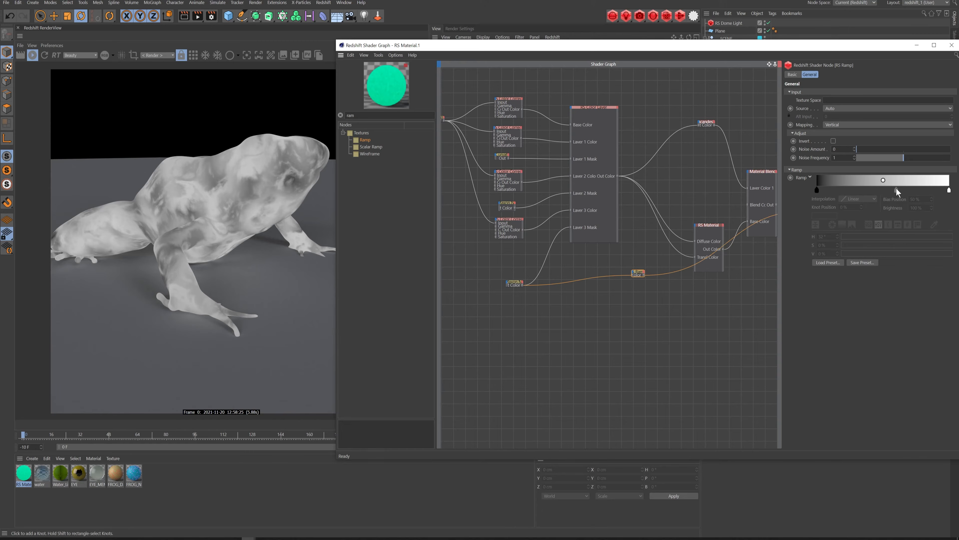
{"action": "left_click", "coordinate": [863, 254]}
{"action": "left_click_drag", "start_coordinate": [863, 254], "coordinate": [861, 254]}
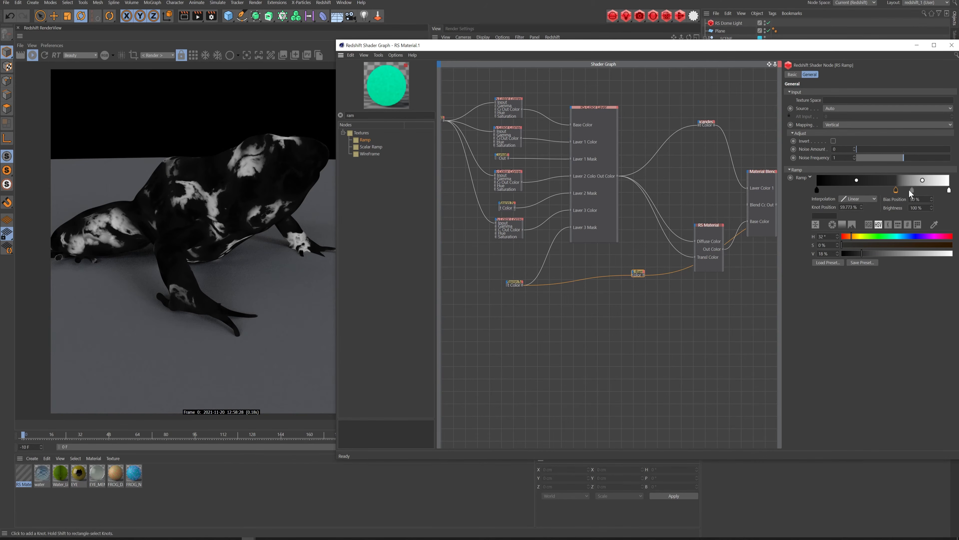
{"action": "mouse_move", "coordinate": [896, 190]}
{"action": "left_mouse_down"}
{"action": "mouse_move", "coordinate": [915, 191]}
{"action": "mouse_move", "coordinate": [902, 191]}
{"action": "left_mouse_up"}
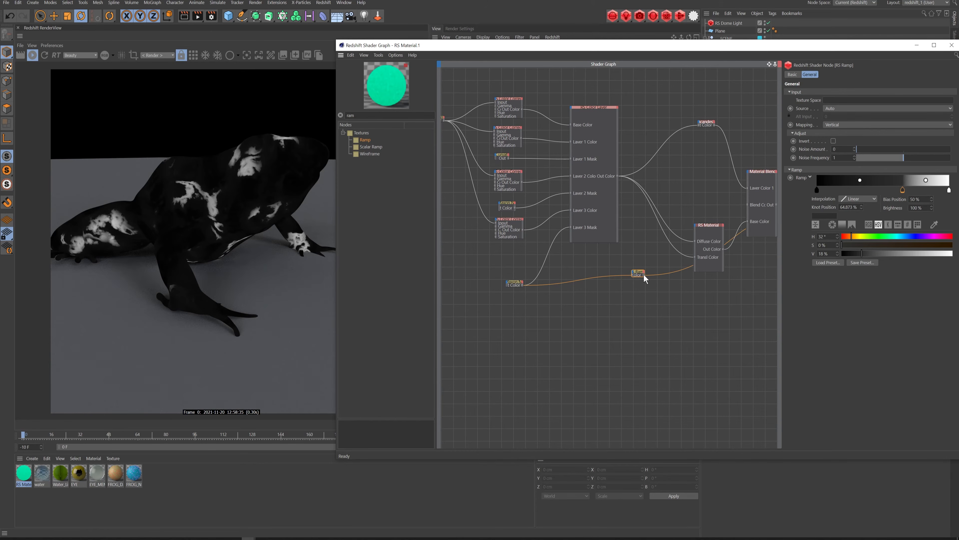
Connect the Ramp to the Material Blender's Layer 1 Blend Color and move the RS Material lower in the graph
{"action": "left_click_drag", "start_coordinate": [644, 275], "coordinate": [748, 206]}
{"action": "left_click_drag", "start_coordinate": [710, 229], "coordinate": [712, 272]}
{"action": "middle_click_drag", "start_coordinate": [738, 212], "coordinate": [587, 237]}
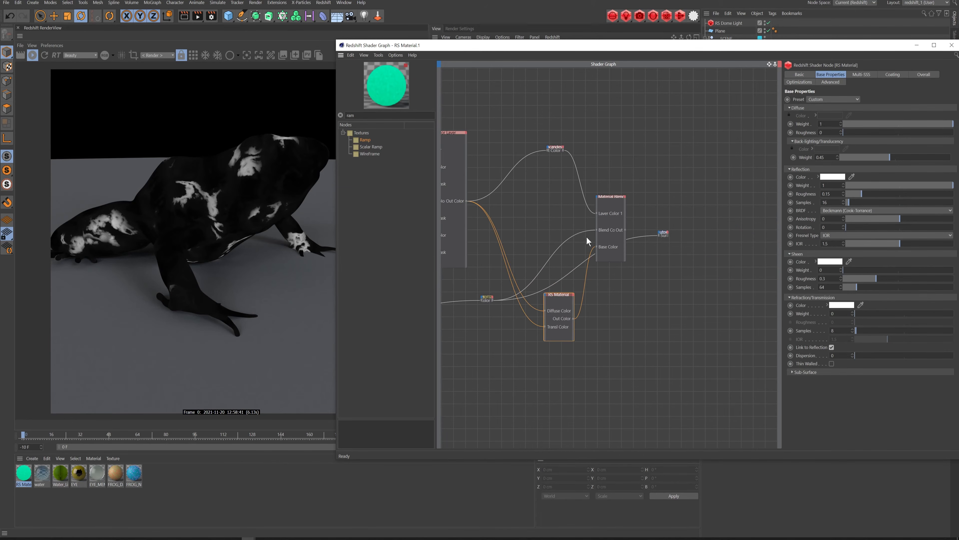
Move the Output and Material Blender farther from the input nodes and reconnect the Material Blender to the Output
{"action": "left_click_drag", "start_coordinate": [663, 232], "coordinate": [717, 237]}
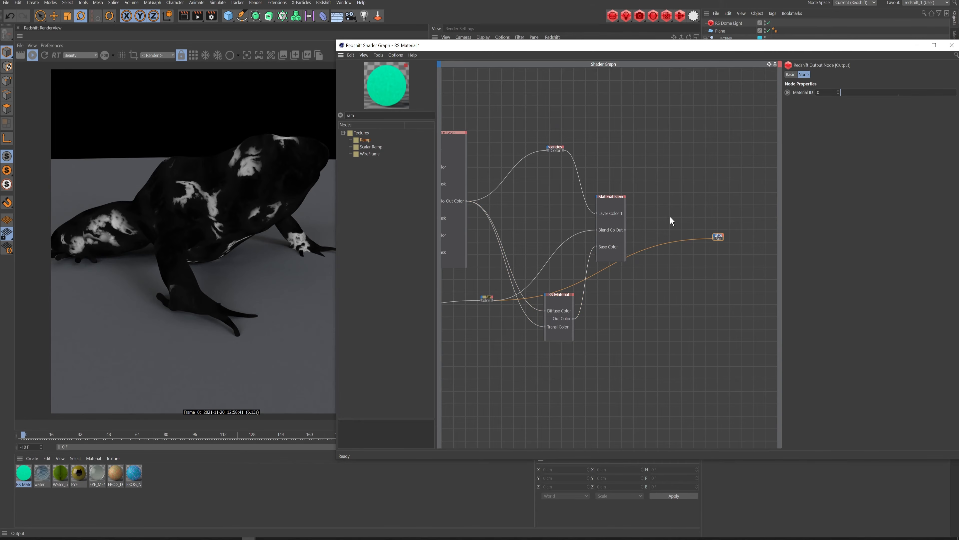
{"action": "left_click", "coordinate": [608, 198]}
{"action": "left_click_drag", "start_coordinate": [614, 196], "coordinate": [653, 208]}
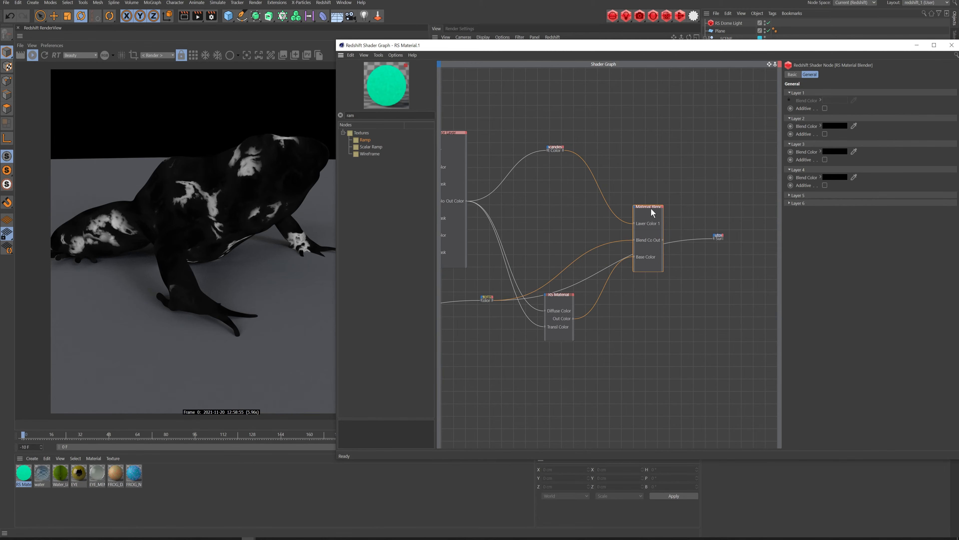
{"action": "left_click_drag", "start_coordinate": [651, 209], "coordinate": [644, 208]}
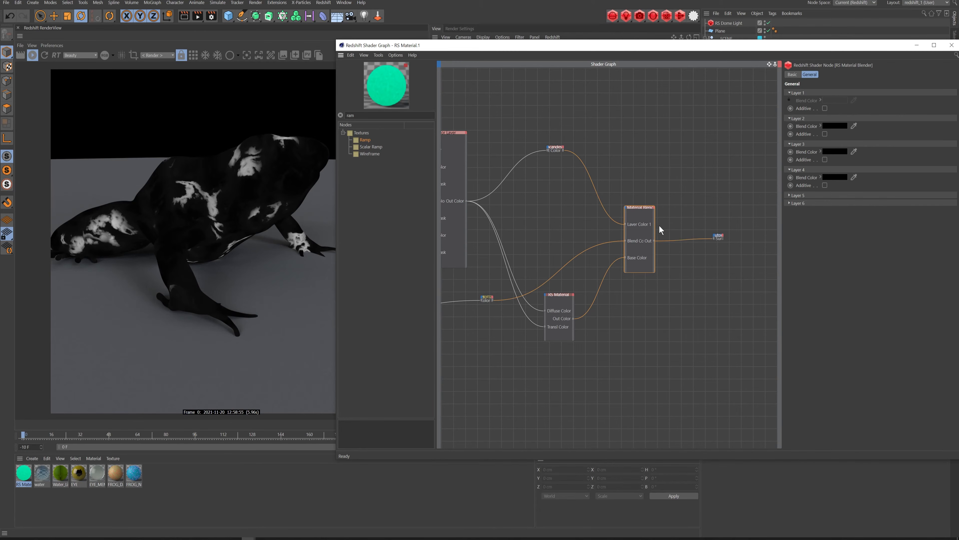
Set the blend mask Ramp's dark grey knot to about 51.6% and its white knot to about 81.6%
{"action": "middle_click_drag", "start_coordinate": [554, 245], "coordinate": [637, 230]}
{"action": "mouse_move", "coordinate": [573, 289]}
{"action": "left_mouse_down"}
{"action": "mouse_move", "coordinate": [579, 283]}
{"action": "mouse_move", "coordinate": [571, 283]}
{"action": "left_mouse_up"}
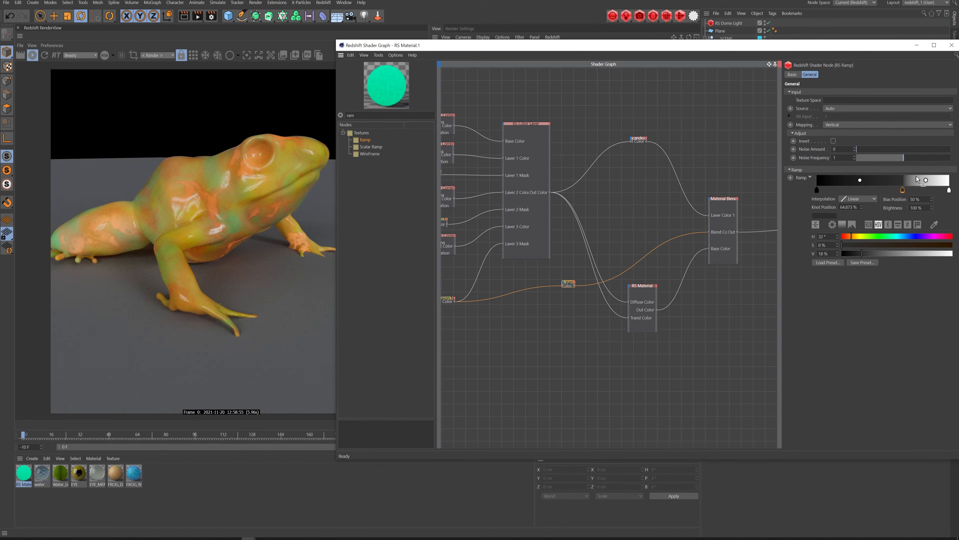
{"action": "mouse_move", "coordinate": [902, 190]}
{"action": "left_mouse_down"}
{"action": "mouse_move", "coordinate": [851, 190]}
{"action": "mouse_move", "coordinate": [885, 190]}
{"action": "left_mouse_up"}
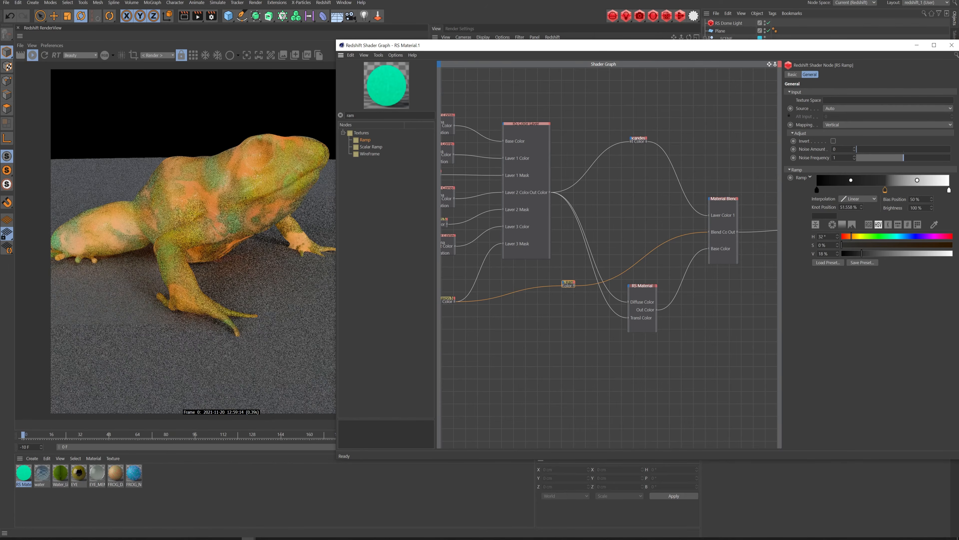
{"action": "left_click_drag", "start_coordinate": [949, 190], "coordinate": [925, 191]}
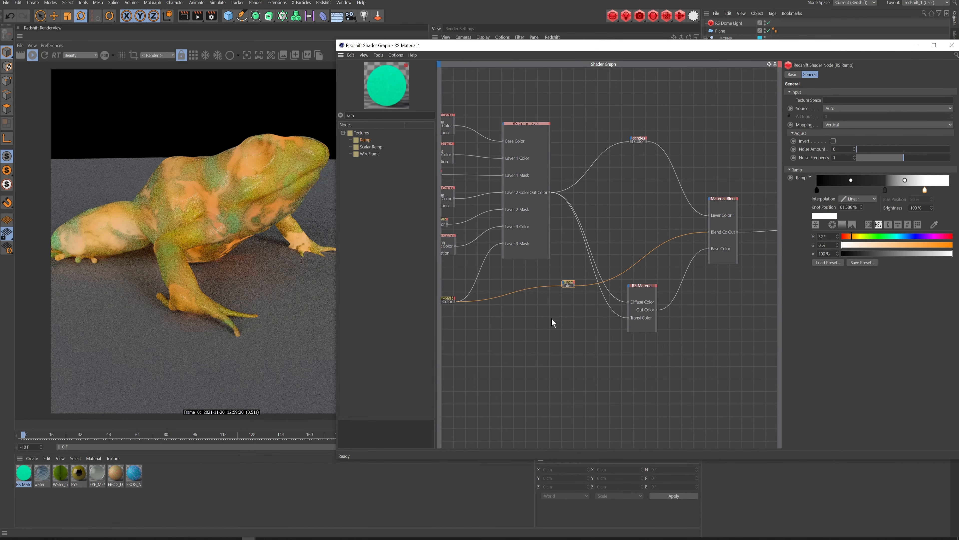
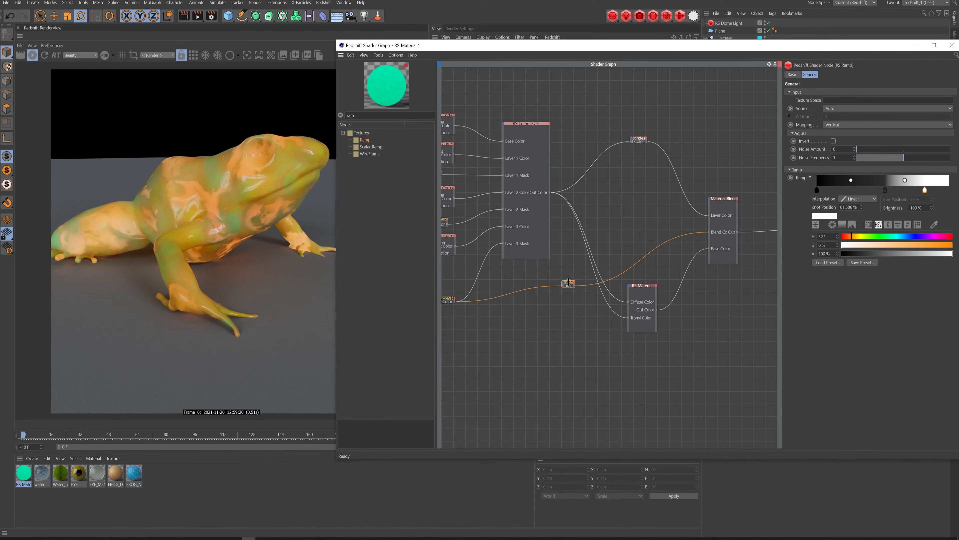
Move the mask Ramp between the Incandescent and RS Material, and add a second Ramp node directly below it
{"action": "left_click_drag", "start_coordinate": [569, 280], "coordinate": [635, 227]}
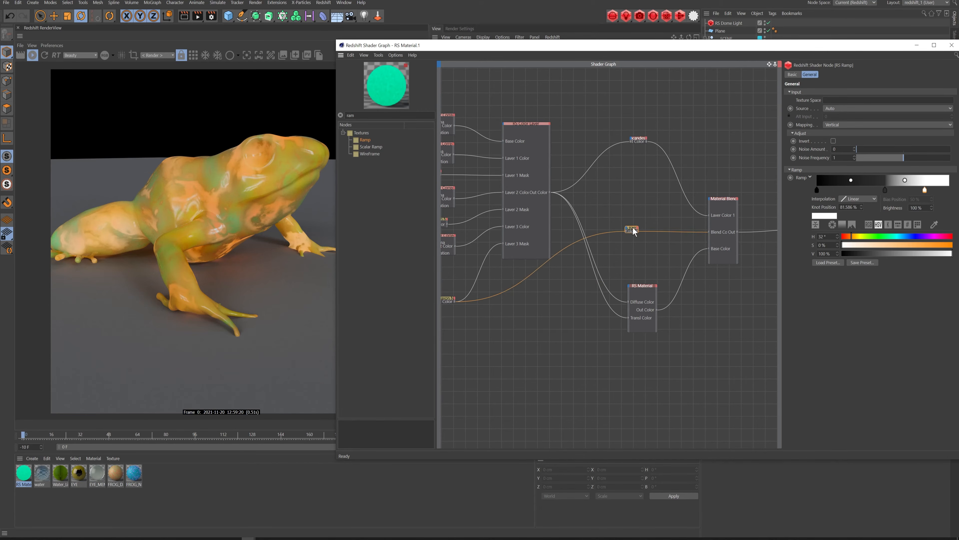
{"action": "left_click_drag", "start_coordinate": [364, 141], "coordinate": [634, 242]}
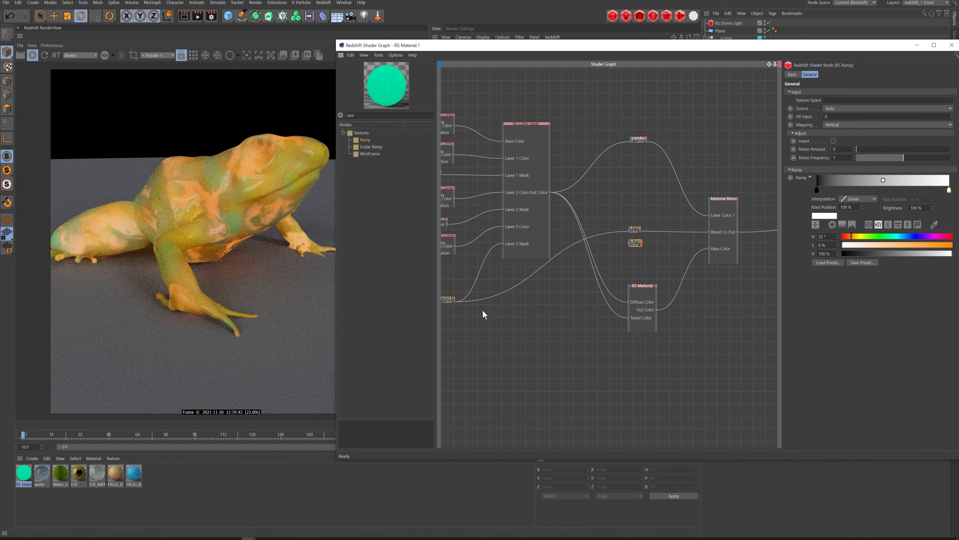
Preview the Maxon Noise that feeds the mask Ramp through the Output
{"action": "mouse_move", "coordinate": [455, 301]}
{"action": "left_mouse_down"}
{"action": "mouse_move", "coordinate": [514, 322]}
{"action": "mouse_move", "coordinate": [628, 252]}
{"action": "mouse_move", "coordinate": [445, 305]}
{"action": "left_mouse_up"}
{"action": "left_click", "coordinate": [448, 301]}
{"action": "middle_click_drag", "start_coordinate": [503, 327], "coordinate": [532, 308]}
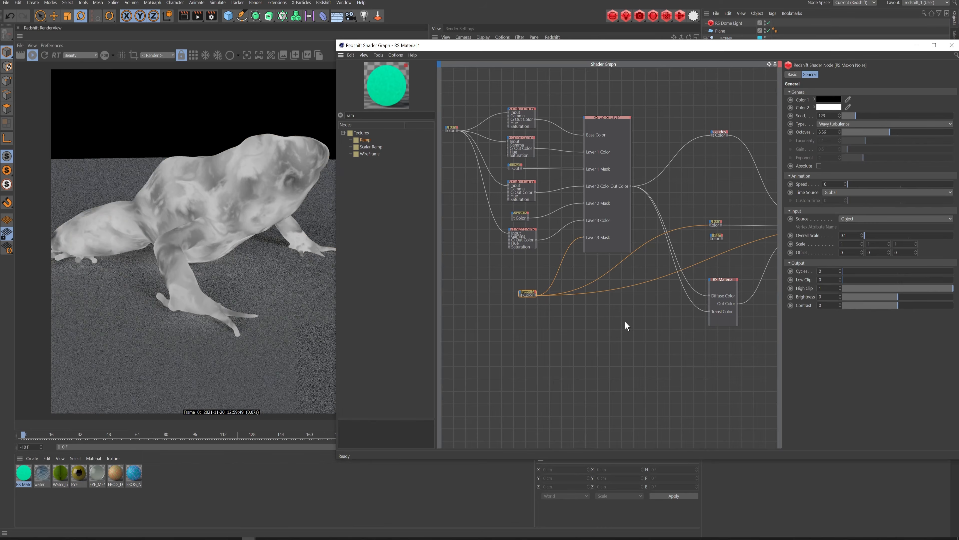
{"action": "middle_click_drag", "start_coordinate": [613, 308], "coordinate": [545, 316]}
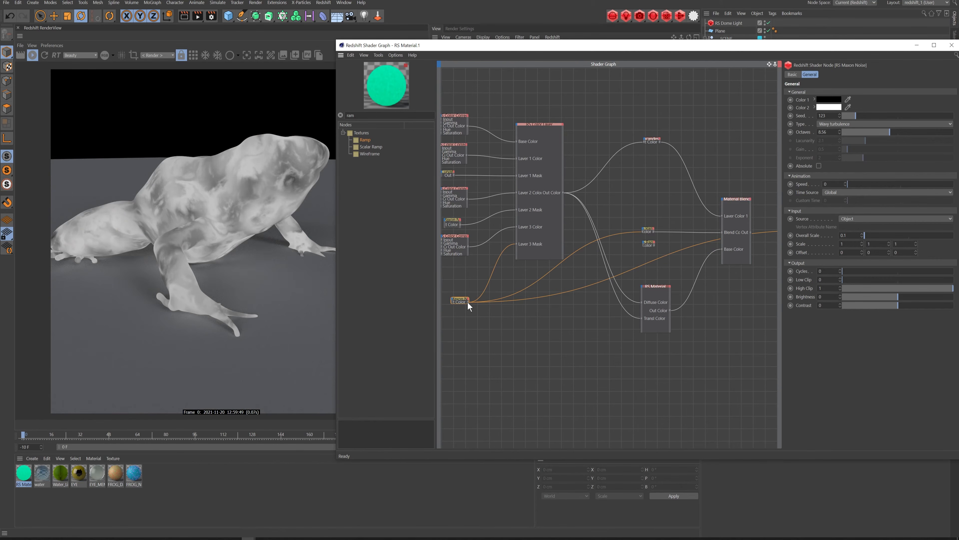
Connect the Maxon Noise to the second Ramp and preview that Ramp through the Output
{"action": "middle_click_drag", "start_coordinate": [484, 305], "coordinate": [481, 309]}
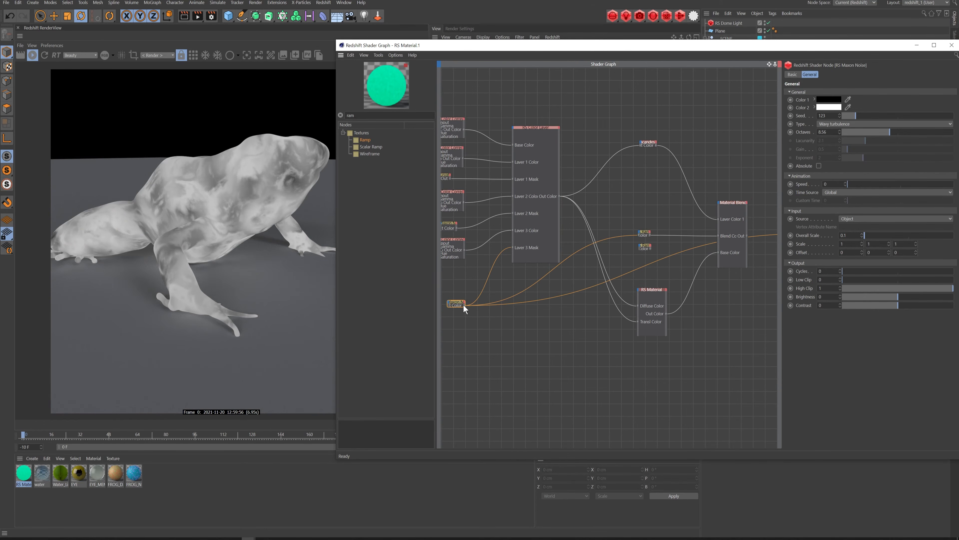
{"action": "left_click_drag", "start_coordinate": [465, 304], "coordinate": [682, 251]}
{"action": "left_click", "coordinate": [647, 245]}
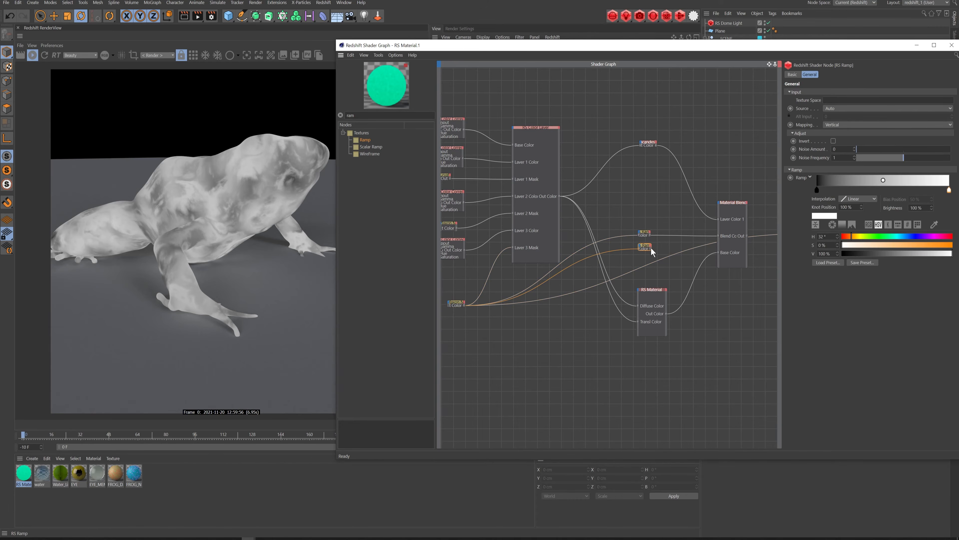
{"action": "middle_click_drag", "start_coordinate": [743, 298], "coordinate": [659, 291]}
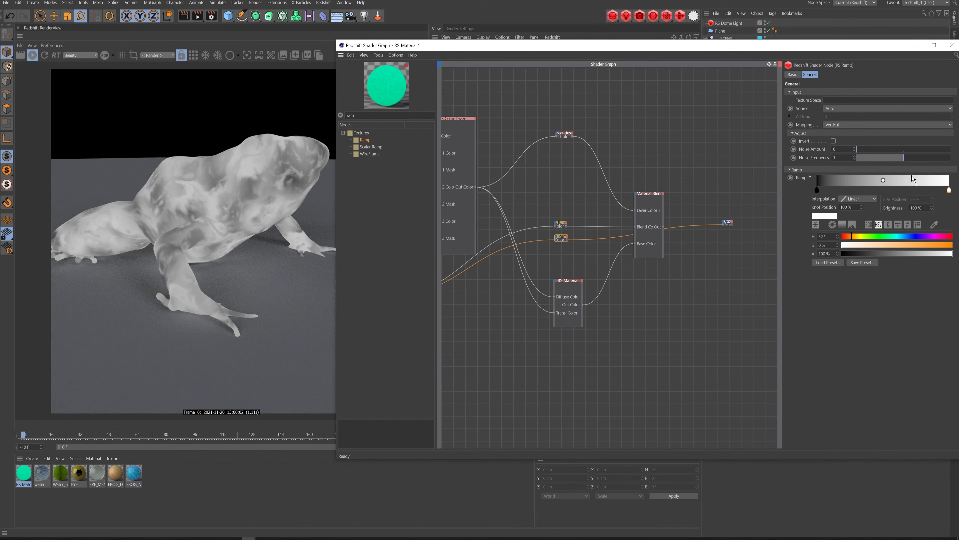
Invert the second Ramp's gradient and move its black knot to about 47.9%
{"action": "right_click", "coordinate": [905, 182]}
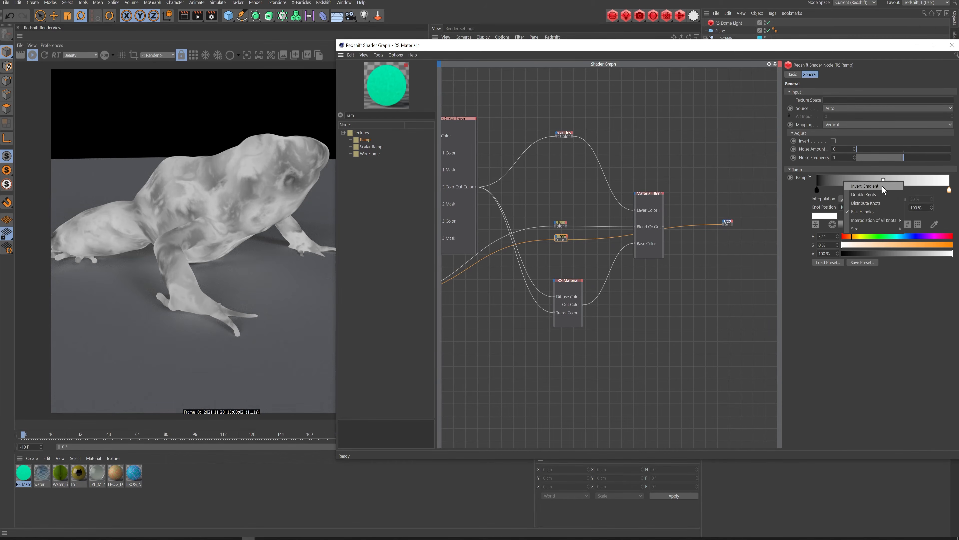
{"action": "left_click", "coordinate": [871, 186]}
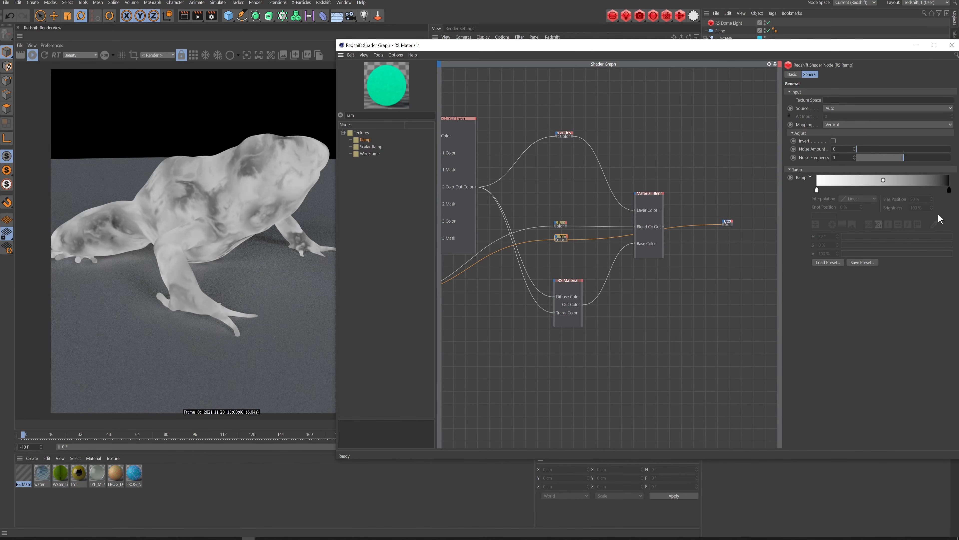
{"action": "left_click", "coordinate": [948, 190]}
{"action": "left_click_drag", "start_coordinate": [948, 190], "coordinate": [881, 191]}
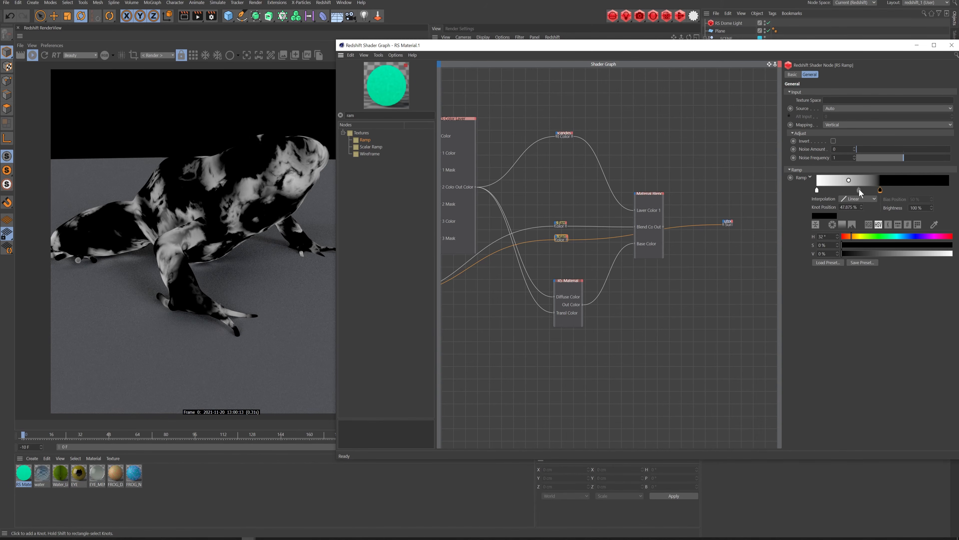
Add a dark grey knot at about 31.4% on the second Ramp and move the black knot to about 50.4%
{"action": "left_click", "coordinate": [859, 190]}
{"action": "left_click", "coordinate": [877, 253]}
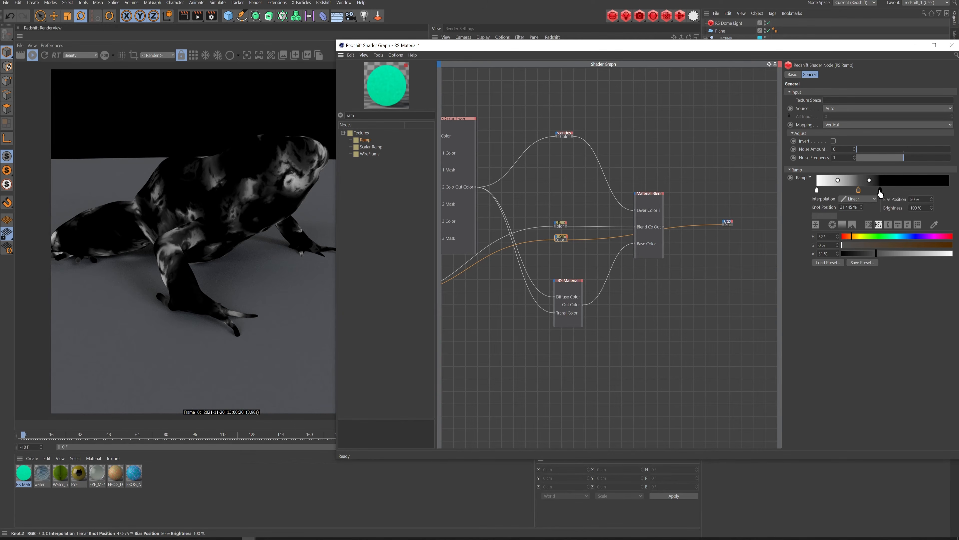
{"action": "left_click_drag", "start_coordinate": [880, 190], "coordinate": [877, 194]}
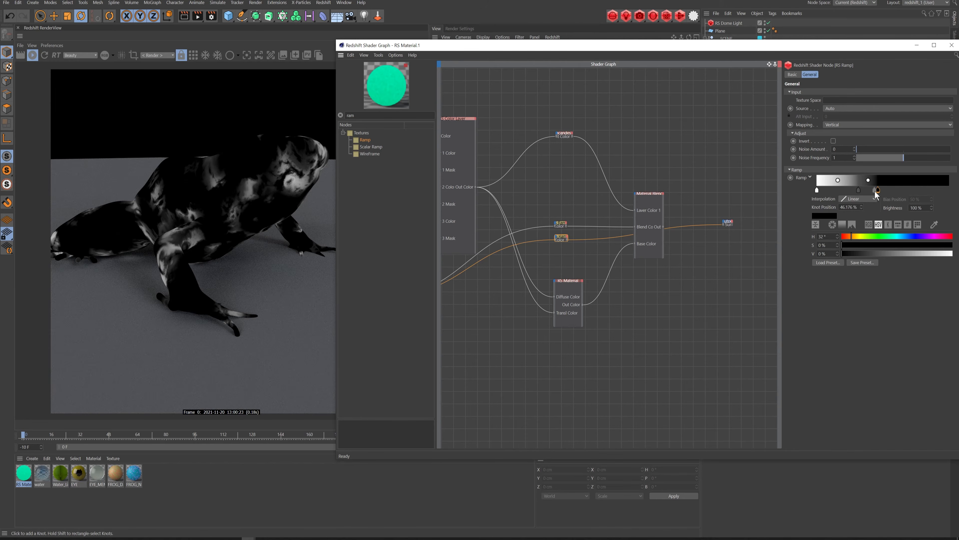
{"action": "left_click_drag", "start_coordinate": [877, 192], "coordinate": [883, 194]}
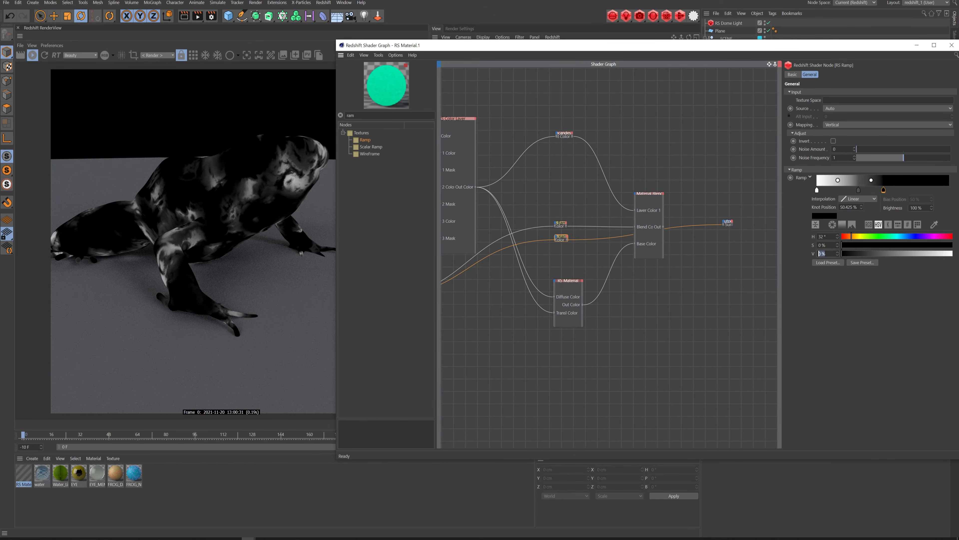
Lighten the second Ramp's black knot to a V of 6% and set its grey knot's V to 33%
{"action": "left_click", "coordinate": [852, 254]}
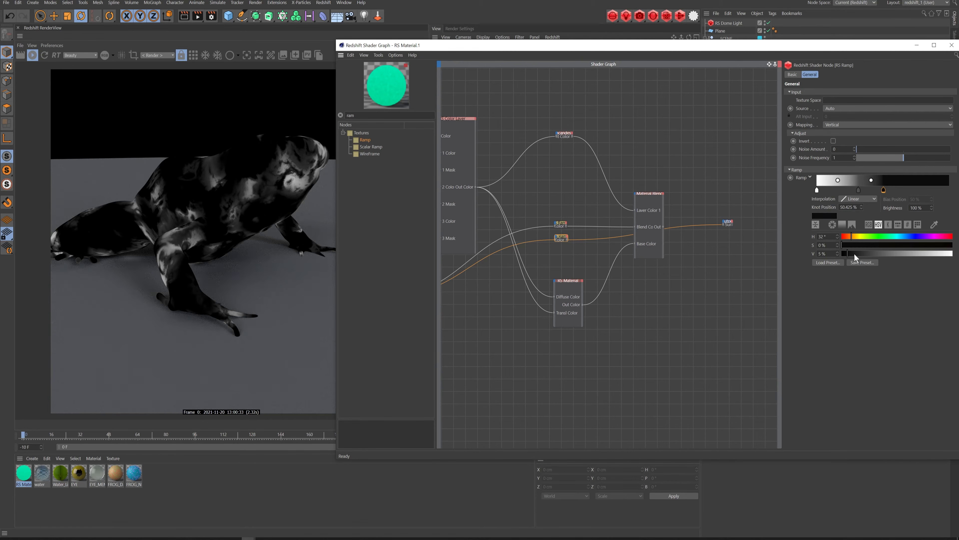
{"action": "left_click", "coordinate": [855, 254]}
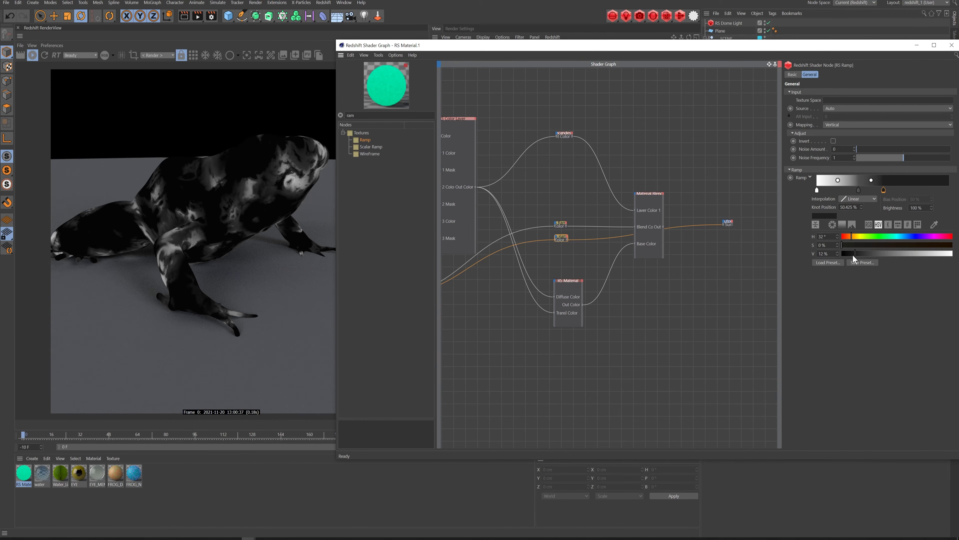
{"action": "left_click", "coordinate": [849, 254]}
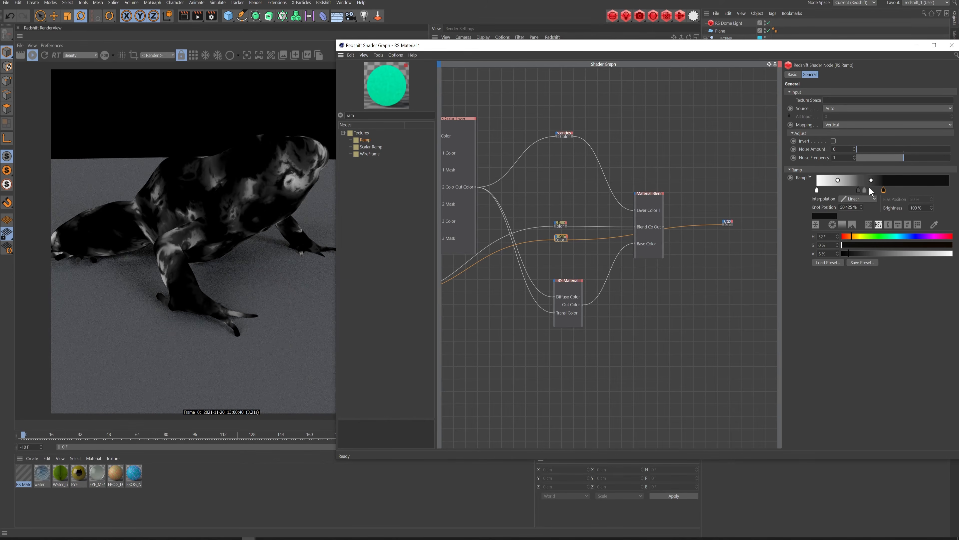
{"action": "left_click", "coordinate": [859, 190]}
{"action": "left_click", "coordinate": [872, 253]}
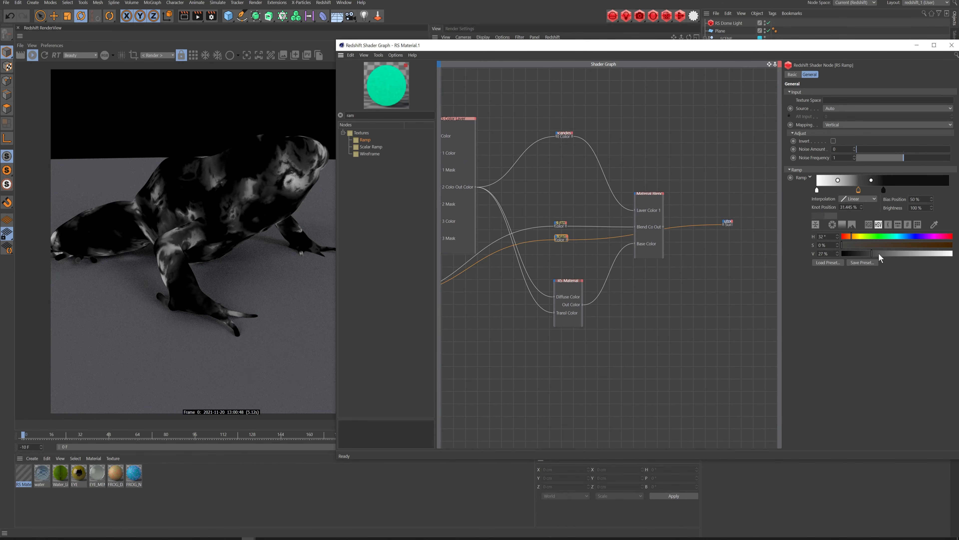
{"action": "left_click", "coordinate": [879, 253]}
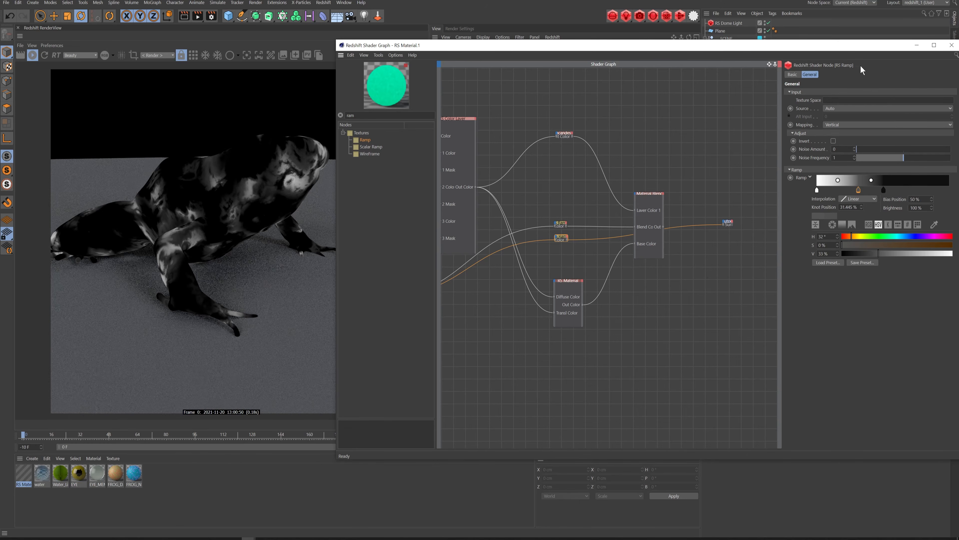
Reconnect the Material Blender to the Output and feed the second Ramp into its Blend Color 1 input
{"action": "left_click", "coordinate": [647, 193]}
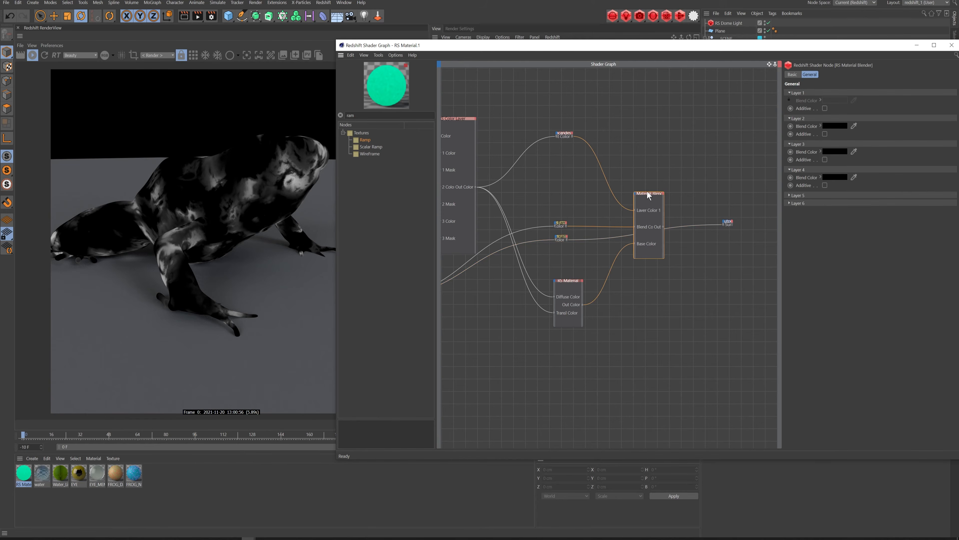
{"action": "key", "text": "o"}
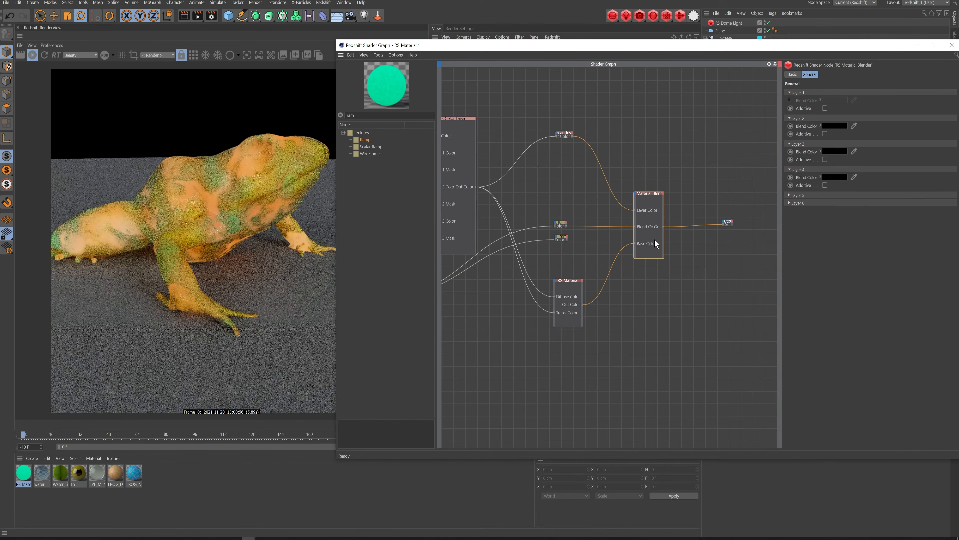
{"action": "left_click", "coordinate": [561, 237]}
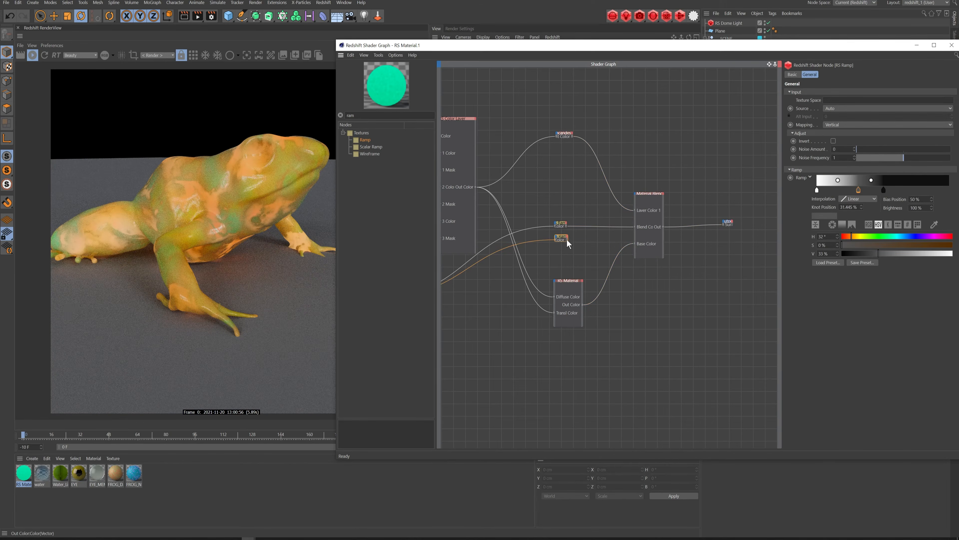
{"action": "left_click_drag", "start_coordinate": [581, 247], "coordinate": [634, 226]}
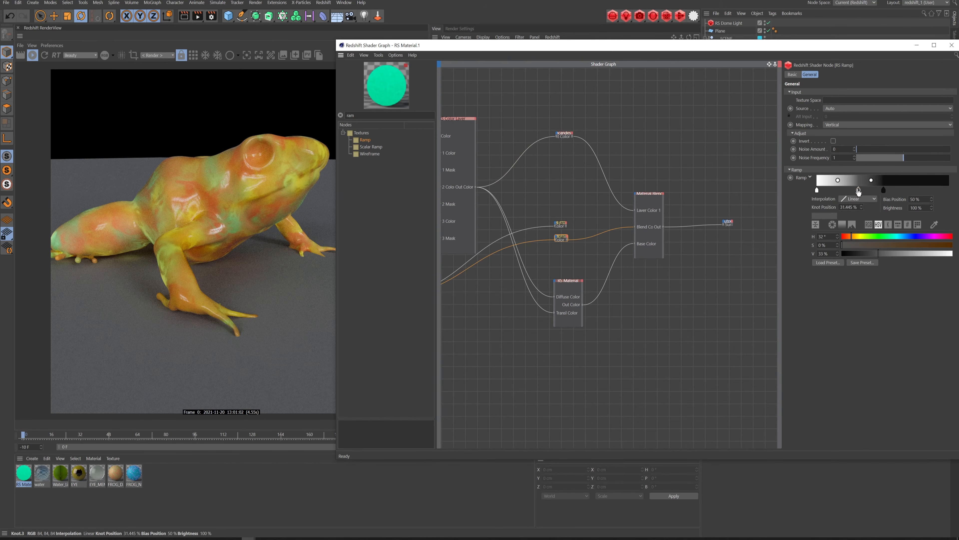
Move the second Ramp's grey knot to about 32.3% with the black knot closer to it, and reposition the Shader Graph window
{"action": "mouse_move", "coordinate": [859, 190]}
{"action": "left_mouse_down"}
{"action": "mouse_move", "coordinate": [873, 190]}
{"action": "mouse_move", "coordinate": [860, 190]}
{"action": "left_mouse_up"}
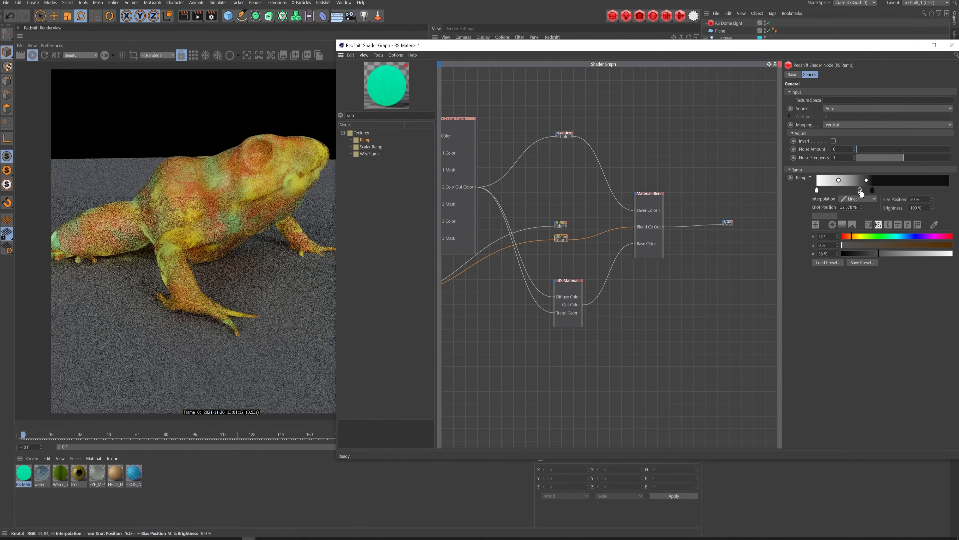
{"action": "left_click_drag", "start_coordinate": [603, 50], "coordinate": [586, 82]}
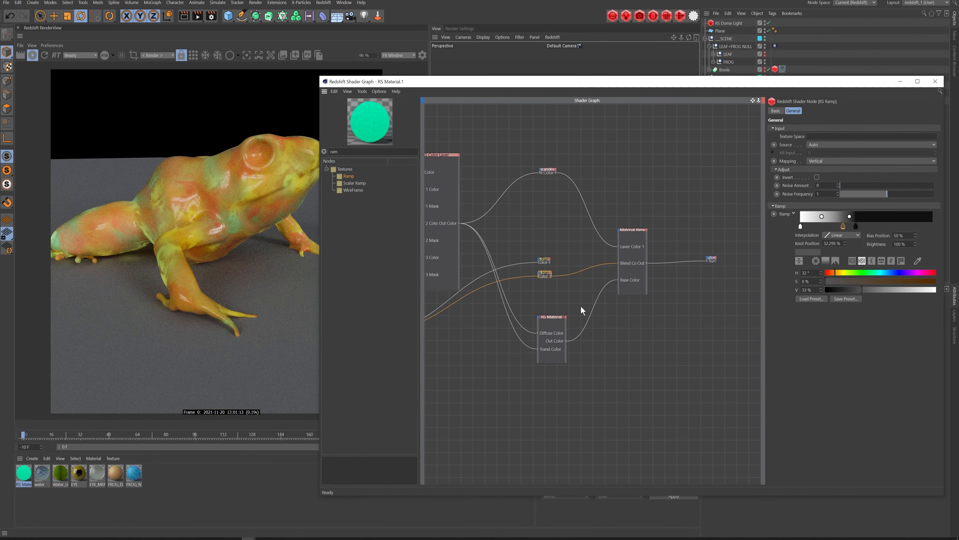
Disconnect the Color Layer from the RS Material's Diffuse Color and translucency color inputs
{"action": "middle_click_drag", "start_coordinate": [586, 294], "coordinate": [599, 280]}
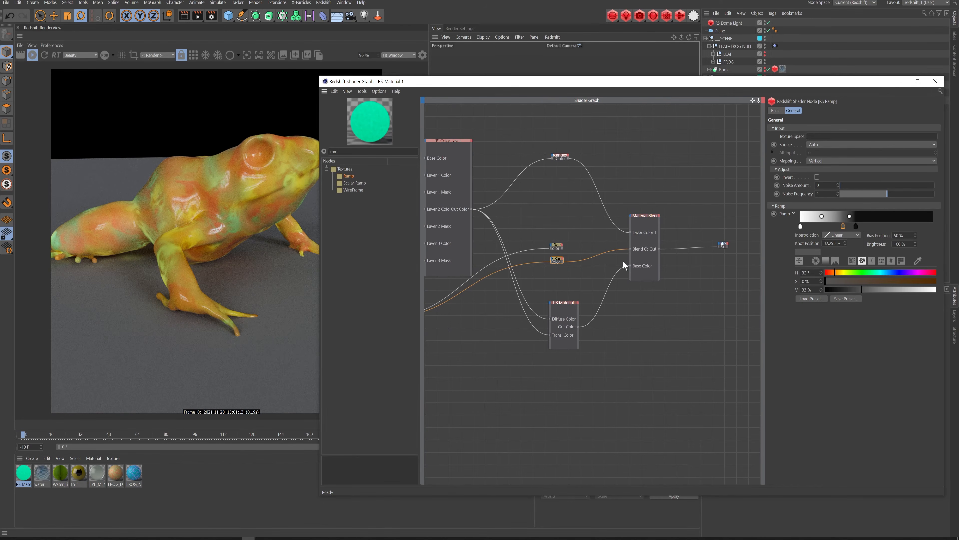
{"action": "left_click", "coordinate": [569, 202]}
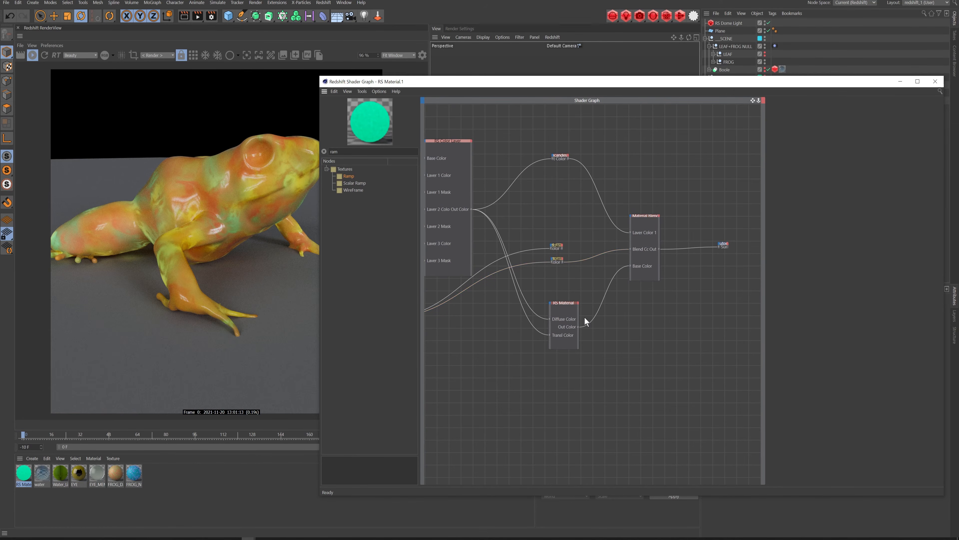
{"action": "left_click", "coordinate": [568, 305]}
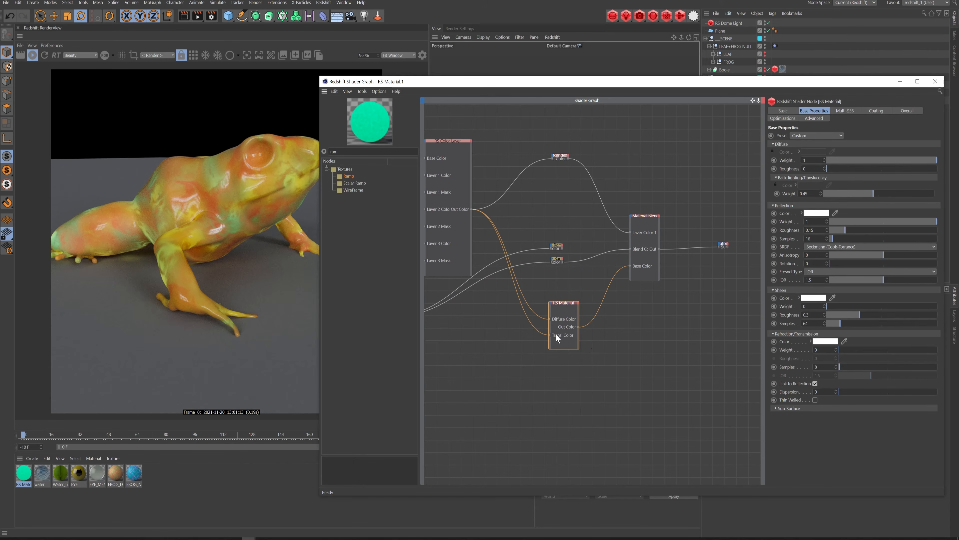
{"action": "left_click_drag", "start_coordinate": [546, 318], "coordinate": [601, 379]}
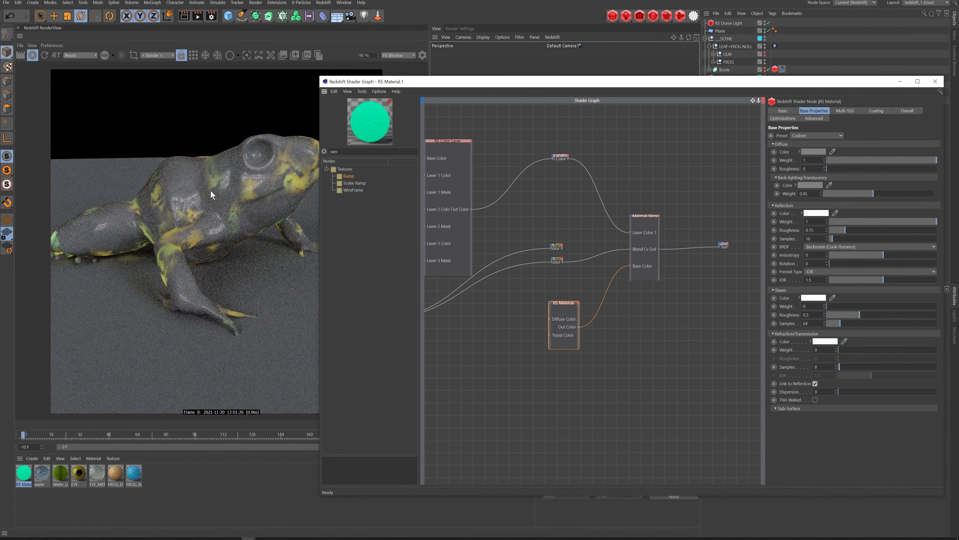
Move the second Ramp's grey knot to about 56.1%, and then remove that knot from the gradient
{"action": "left_click", "coordinate": [560, 259]}
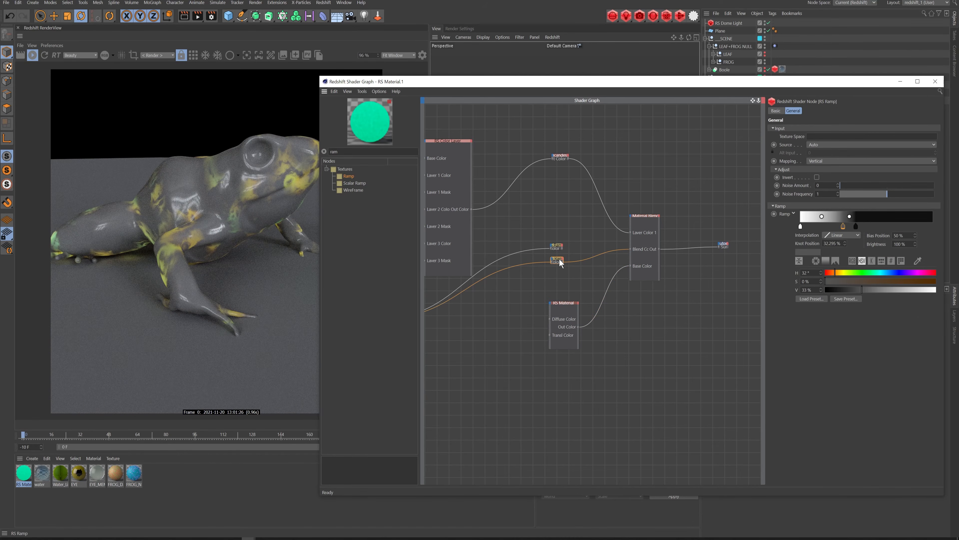
{"action": "left_click_drag", "start_coordinate": [843, 227], "coordinate": [876, 227]}
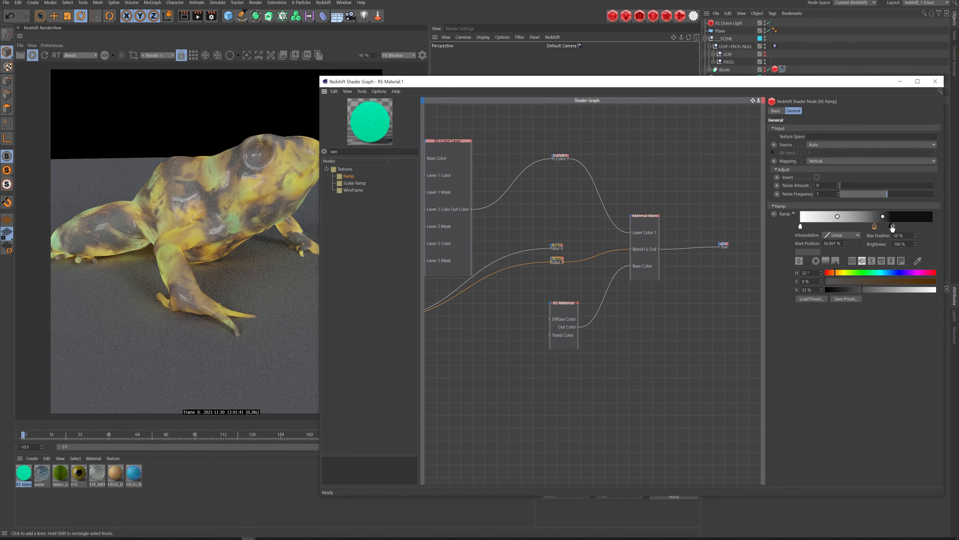
{"action": "left_click_drag", "start_coordinate": [875, 226], "coordinate": [813, 258]}
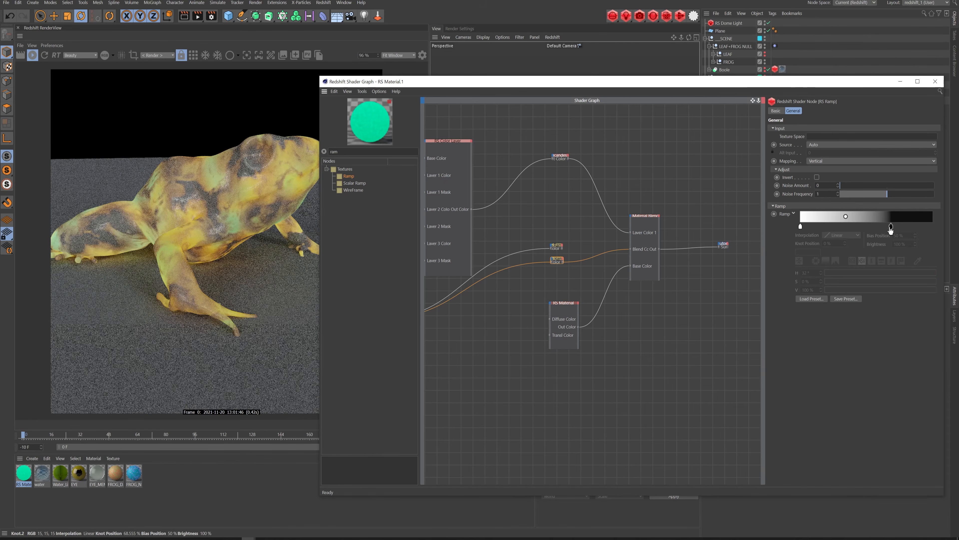
Move the second Ramp's black knot to about 60.9% and add a grey knot at about 46.5% with a V of 26%
{"action": "mouse_move", "coordinate": [893, 226]}
{"action": "left_mouse_down"}
{"action": "mouse_move", "coordinate": [804, 228]}
{"action": "mouse_move", "coordinate": [890, 236]}
{"action": "mouse_move", "coordinate": [880, 231]}
{"action": "left_mouse_up"}
{"action": "left_click", "coordinate": [862, 226]}
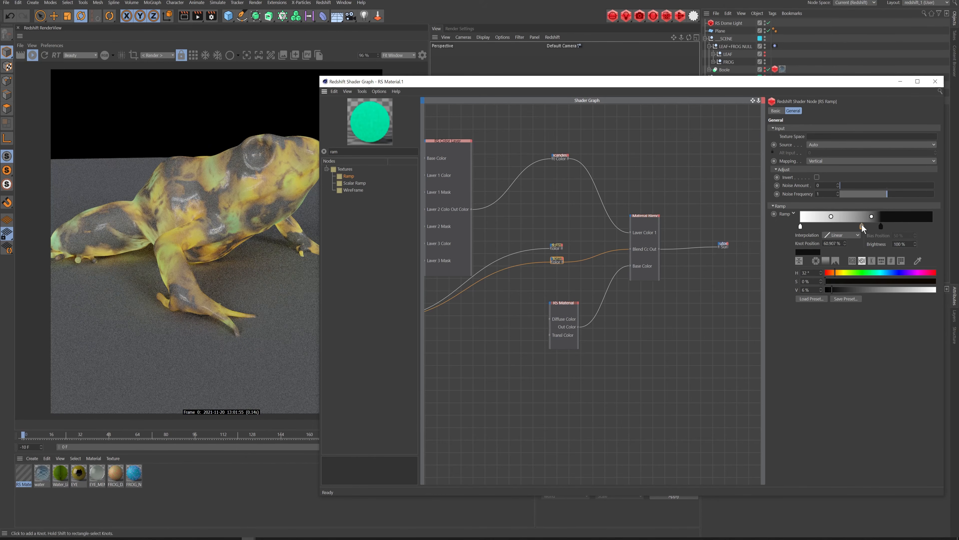
{"action": "left_click", "coordinate": [855, 291]}
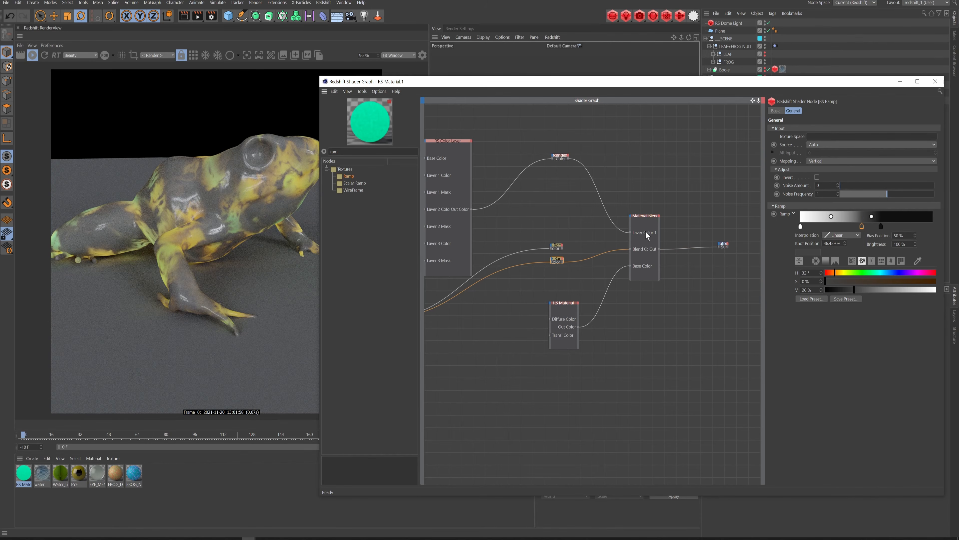
Set the title color of both Ramp nodes to bright green with H 123°, S 84% and V 94%
{"action": "left_click_drag", "start_coordinate": [579, 224], "coordinate": [548, 283]}
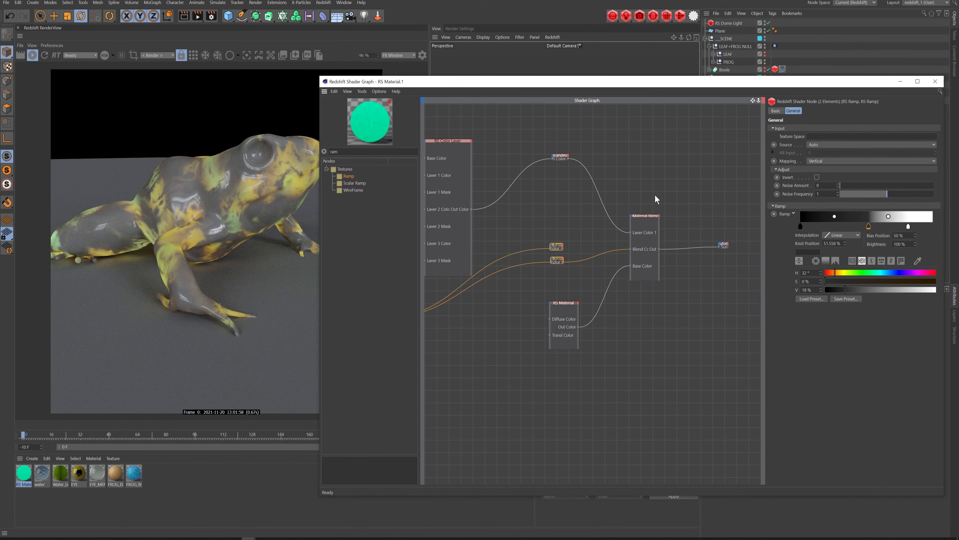
{"action": "left_click", "coordinate": [776, 112]}
{"action": "left_click", "coordinate": [815, 146]}
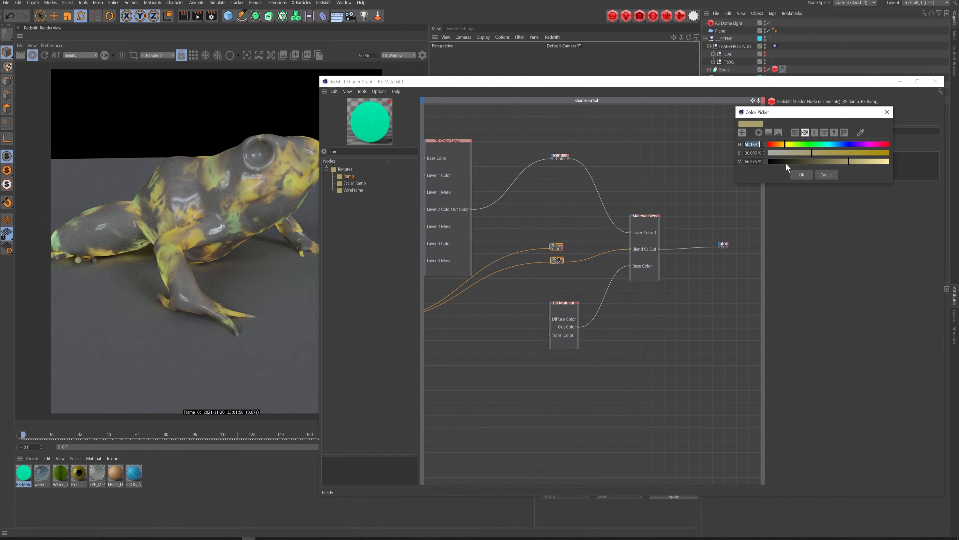
{"action": "left_click", "coordinate": [810, 144]}
{"action": "left_click_drag", "start_coordinate": [844, 150], "coordinate": [870, 153]}
{"action": "left_click", "coordinate": [883, 161]}
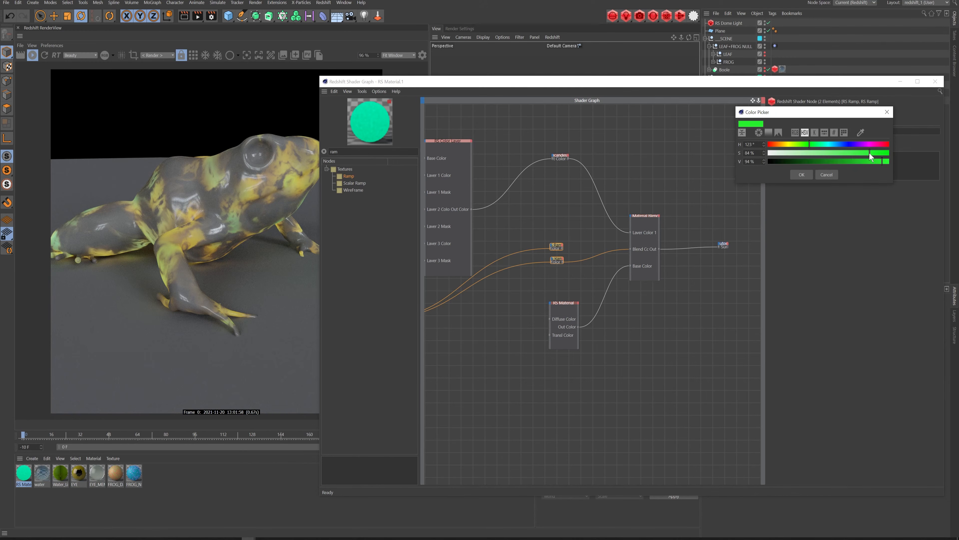
{"action": "left_click", "coordinate": [801, 174]}
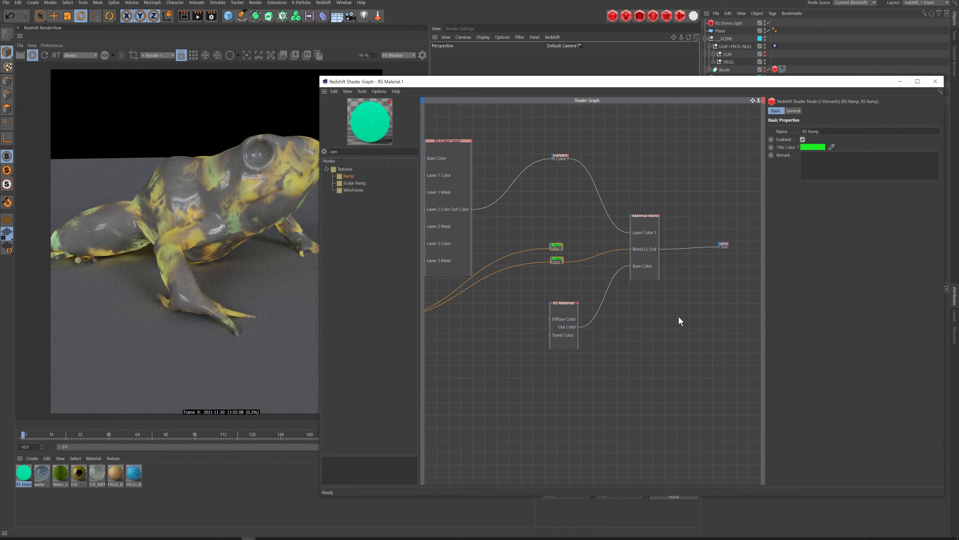
Set the title color of the Color Layer and all nodes feeding it to purple with H 279°, S 69% and V 82%
{"action": "left_click_drag", "start_coordinate": [557, 141], "coordinate": [647, 285]}
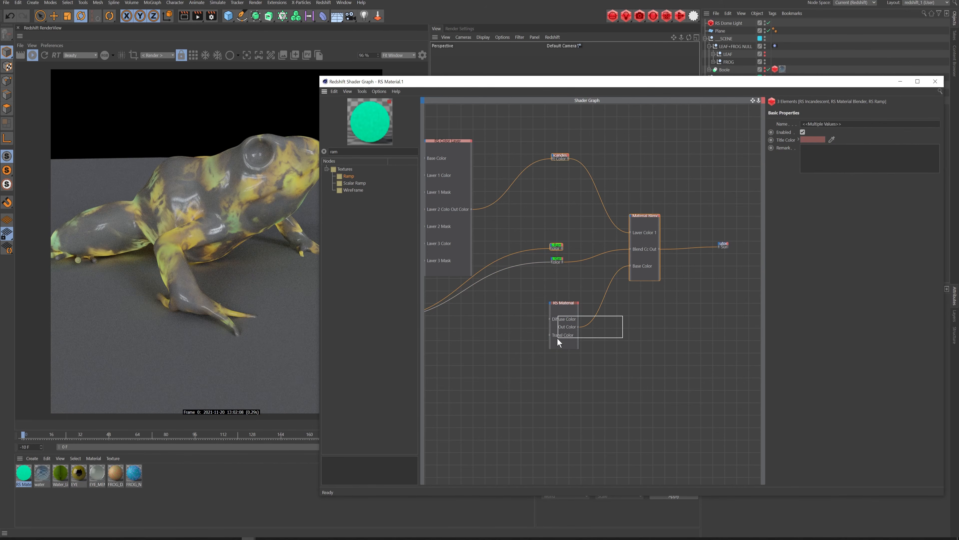
{"action": "left_click_drag", "start_coordinate": [558, 338], "coordinate": [558, 338]}
{"action": "middle_click_drag", "start_coordinate": [513, 297], "coordinate": [692, 312]}
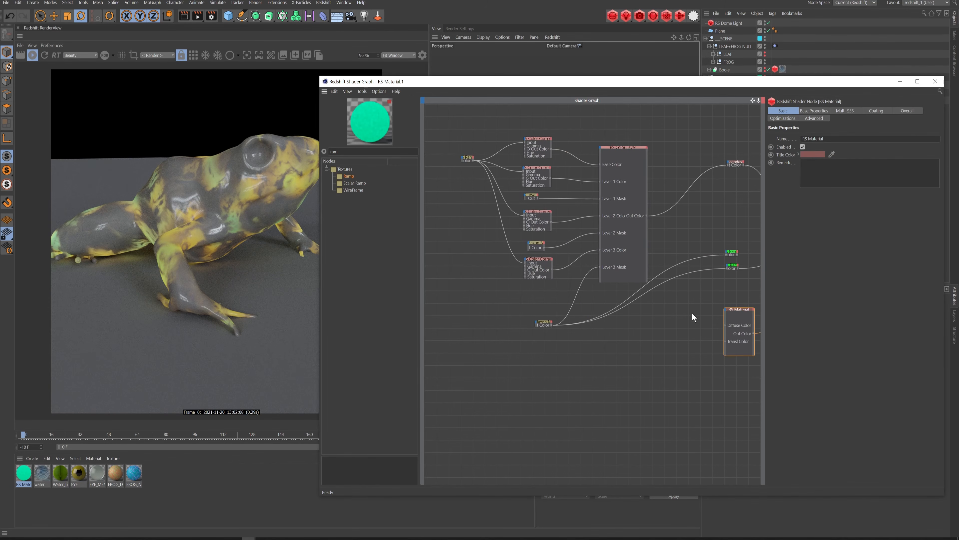
{"action": "left_click_drag", "start_coordinate": [438, 139], "coordinate": [629, 346]}
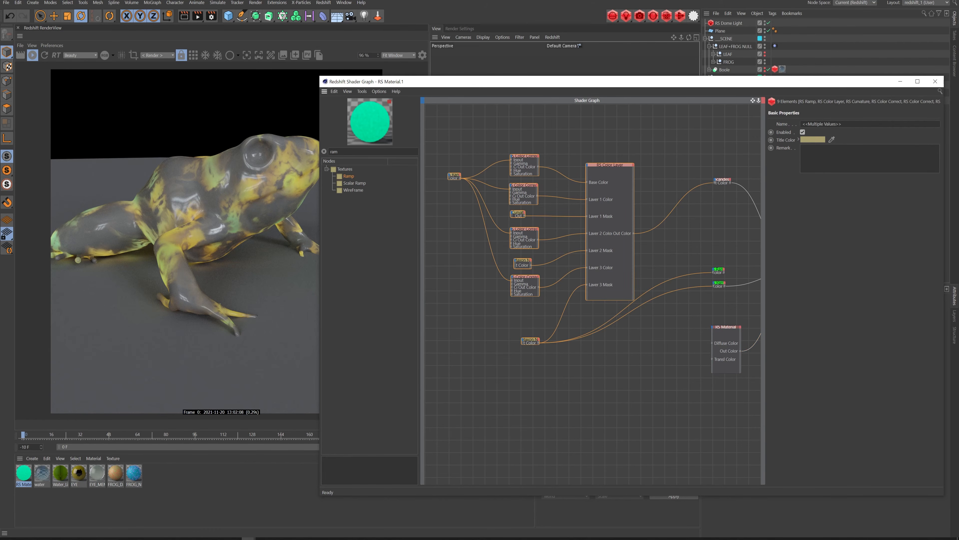
{"action": "left_click", "coordinate": [814, 139]}
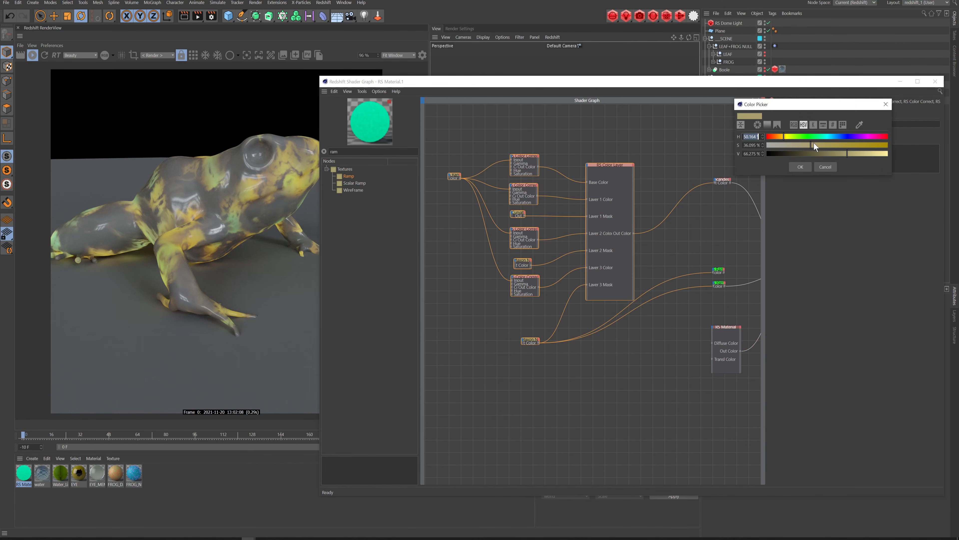
{"action": "left_click", "coordinate": [830, 137]}
{"action": "left_click", "coordinate": [846, 145]}
{"action": "left_click", "coordinate": [863, 153]}
{"action": "left_click", "coordinate": [801, 166]}
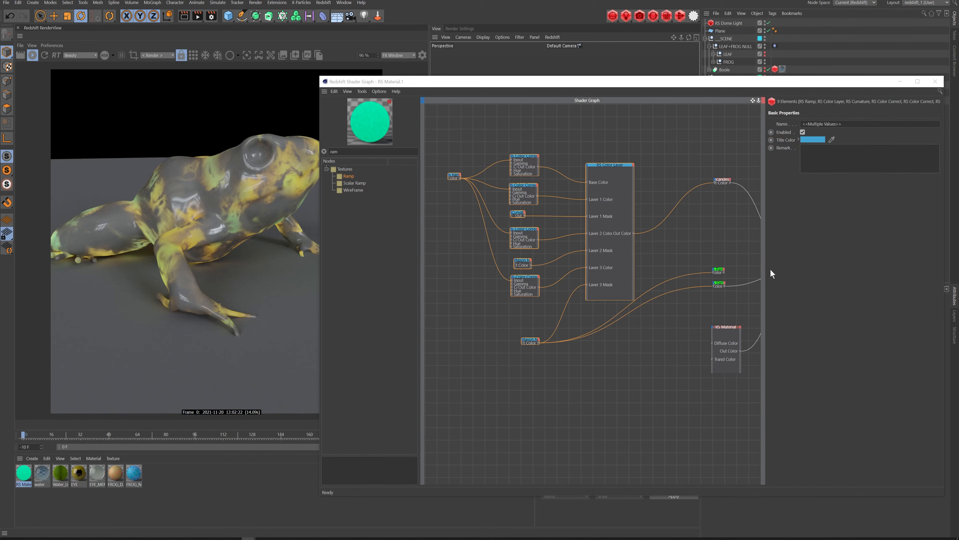
{"action": "left_click", "coordinate": [812, 140]}
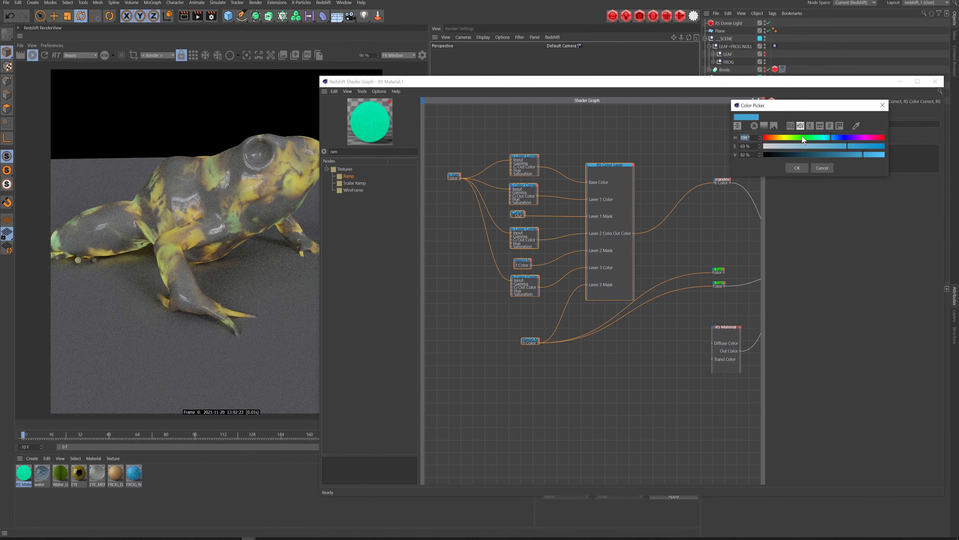
{"action": "left_click", "coordinate": [853, 137]}
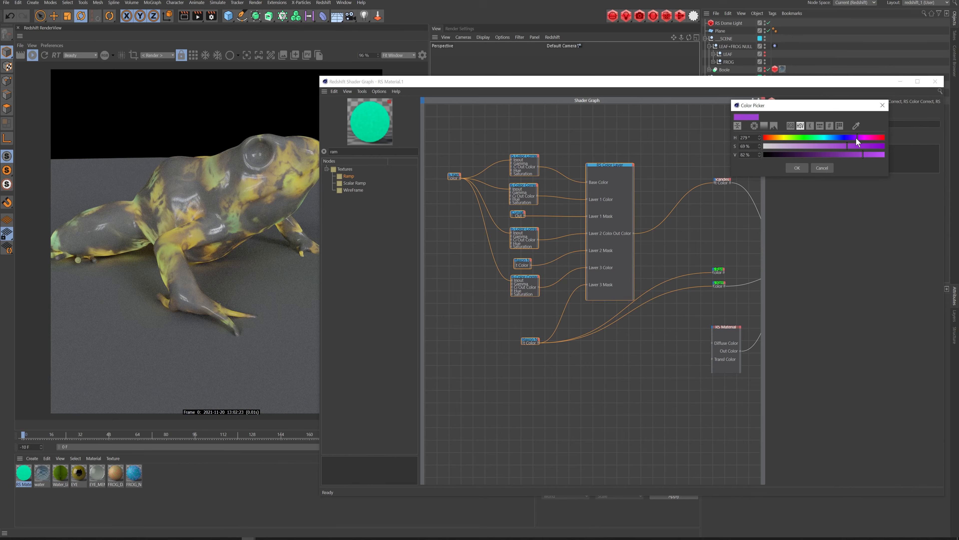
{"action": "left_click", "coordinate": [798, 167]}
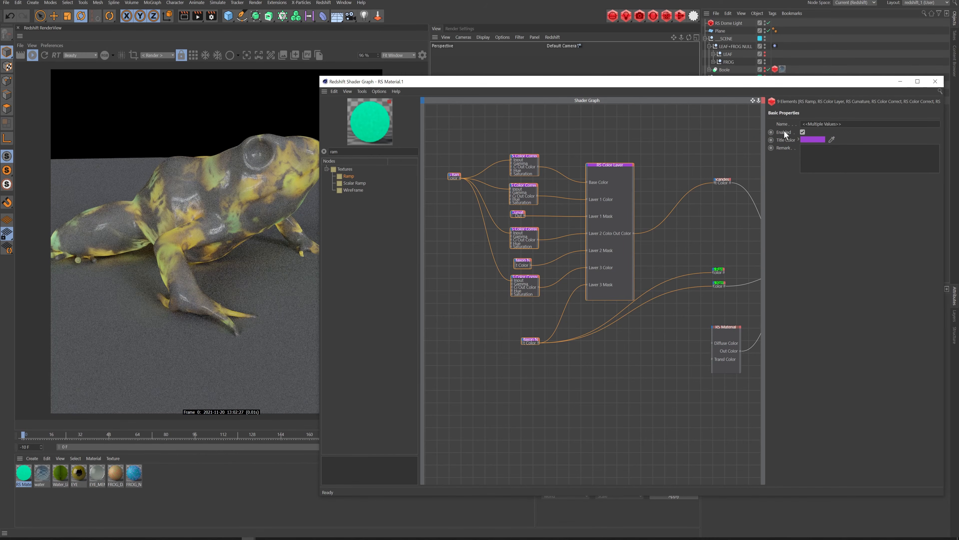
{"action": "left_click", "coordinate": [537, 170]}
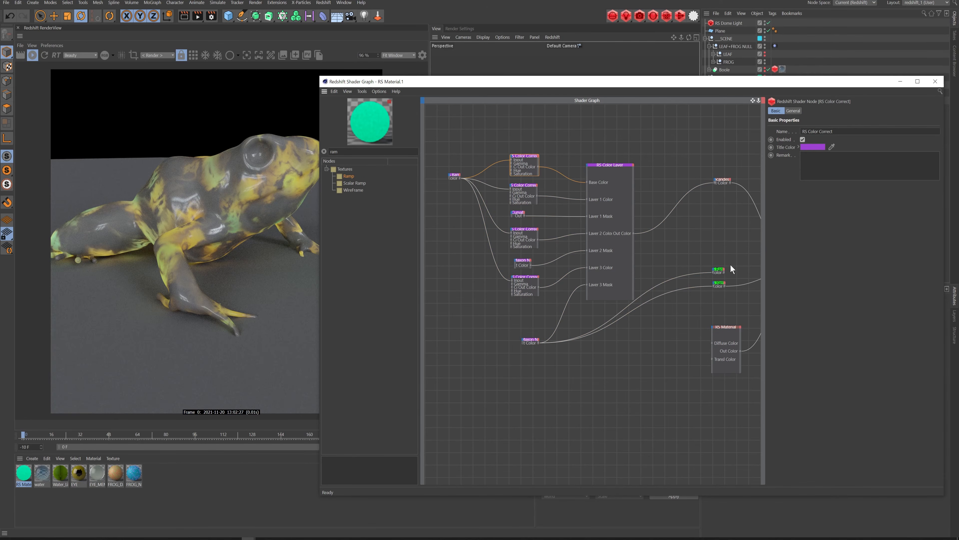
Set the title color of the Maxon Noise node driving the Ramps to magenta with H 310°, S 94% and V 96%
{"action": "middle_click_drag", "start_coordinate": [730, 264], "coordinate": [660, 228]}
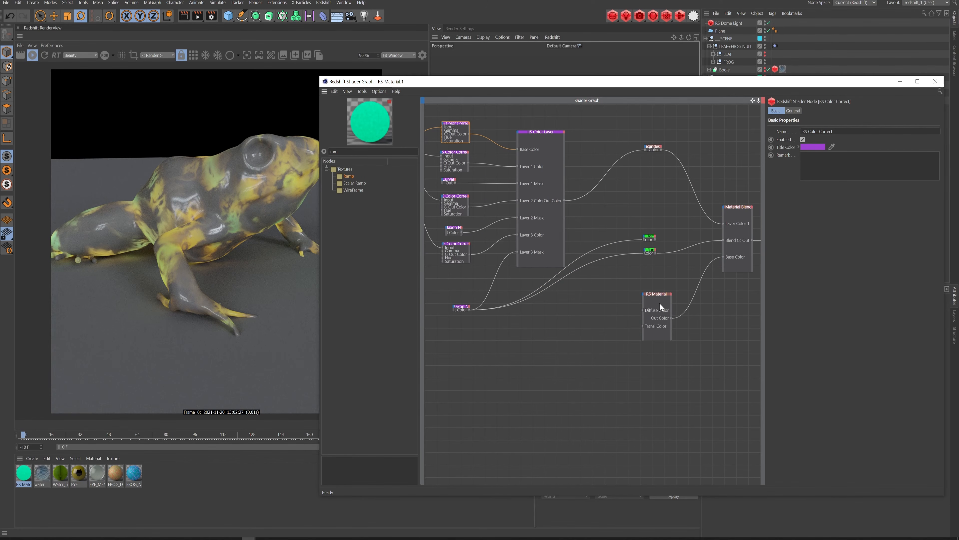
{"action": "left_click_drag", "start_coordinate": [446, 284], "coordinate": [489, 327]}
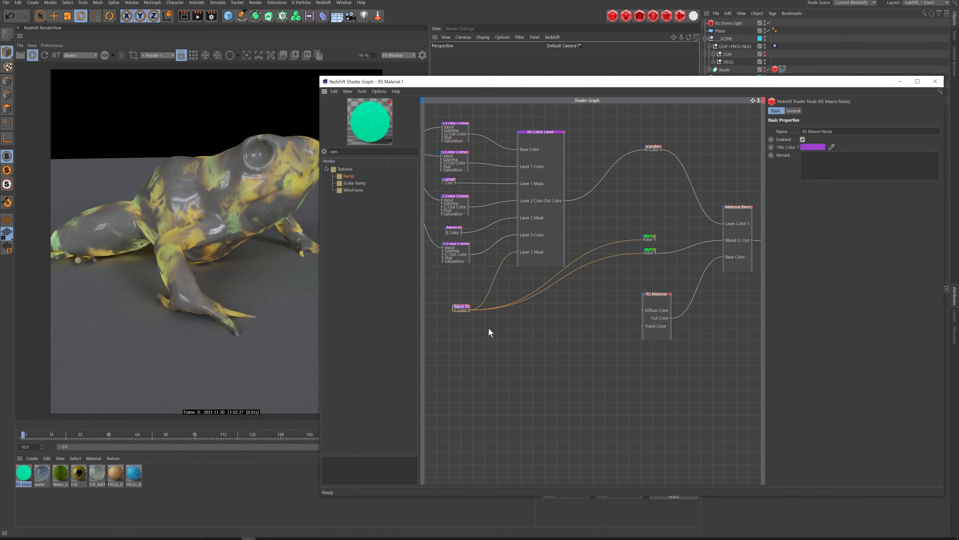
{"action": "left_click", "coordinate": [811, 147]}
{"action": "left_click", "coordinate": [869, 146]}
{"action": "left_click", "coordinate": [879, 154]}
{"action": "left_click", "coordinate": [881, 162]}
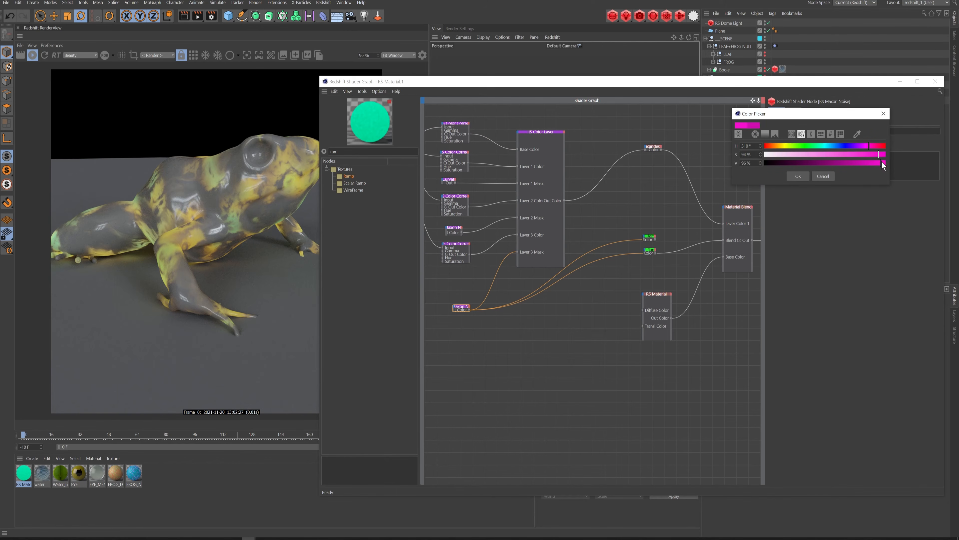
{"action": "left_click", "coordinate": [798, 176]}
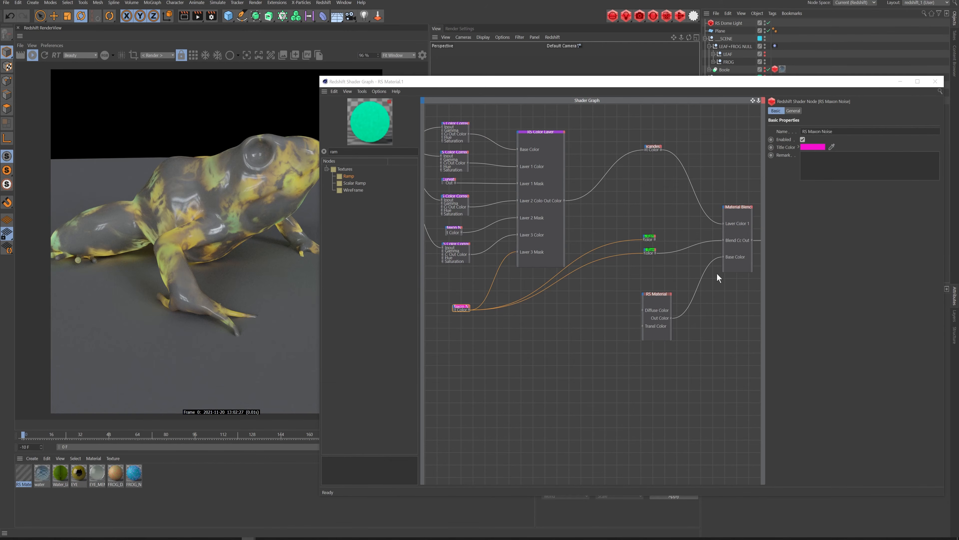
Enlarge the magenta Maxon Noise node below the Color Layer
{"action": "left_click", "coordinate": [463, 312]}
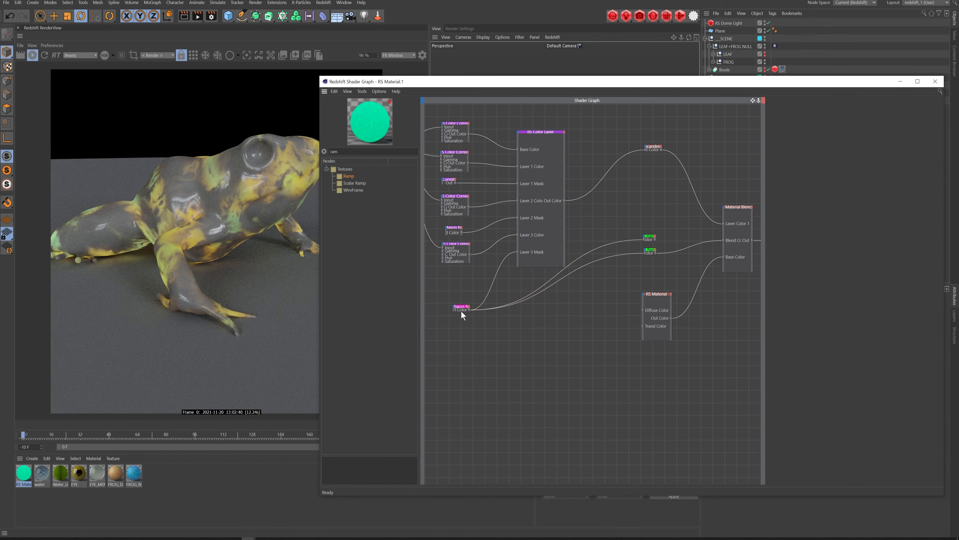
{"action": "left_click_drag", "start_coordinate": [461, 311], "coordinate": [461, 333]}
{"action": "left_click", "coordinate": [454, 315]}
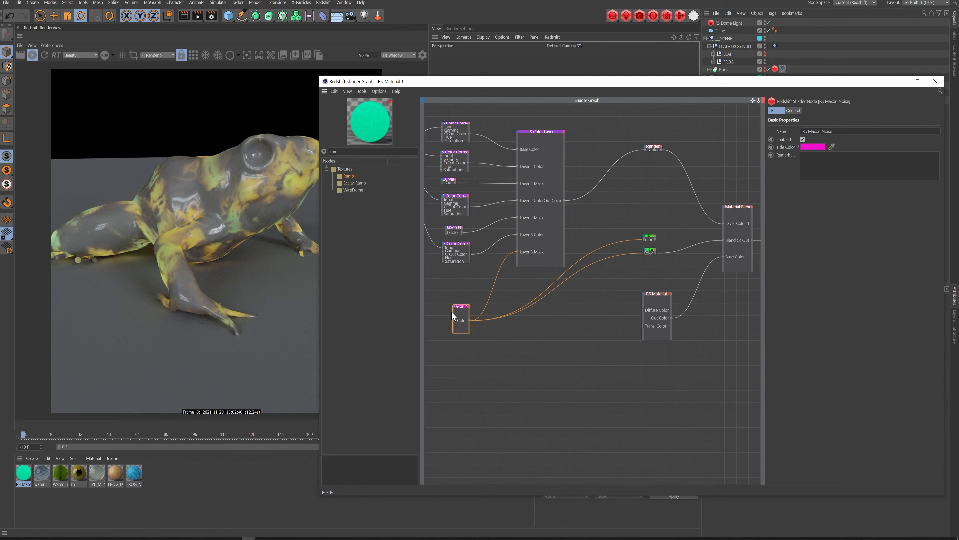
{"action": "left_click_drag", "start_coordinate": [453, 313], "coordinate": [426, 310]}
Move the Incandescent node slightly down and the RS Material node slightly up in the graph
{"action": "left_click", "coordinate": [651, 252]}
{"action": "middle_click_drag", "start_coordinate": [672, 274], "coordinate": [639, 276]}
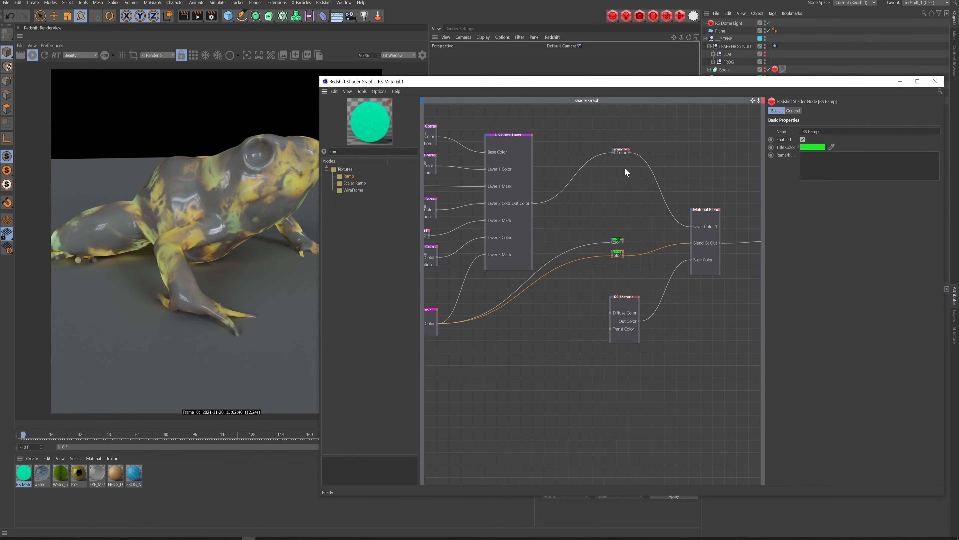
{"action": "left_click_drag", "start_coordinate": [622, 148], "coordinate": [625, 160]}
{"action": "left_click_drag", "start_coordinate": [630, 292], "coordinate": [627, 288]}
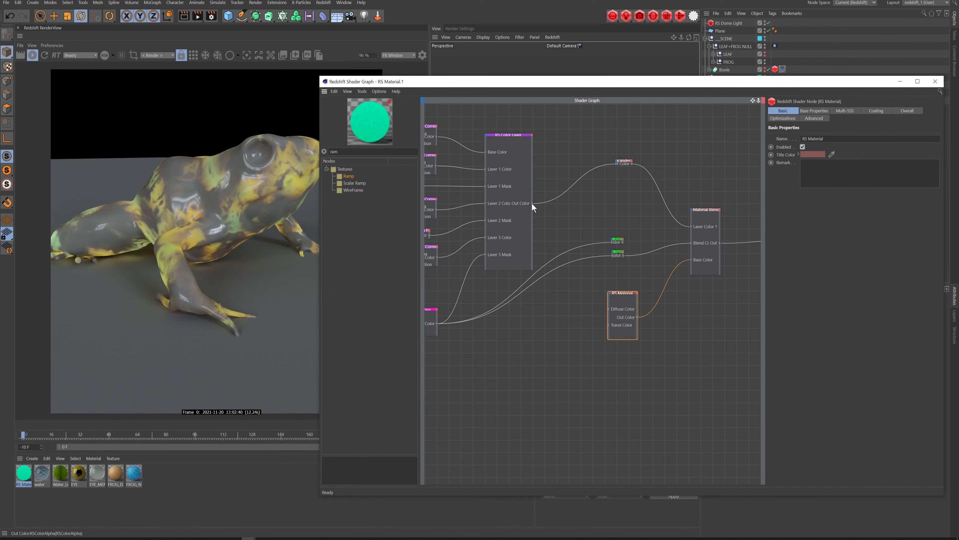
Search the nodes for "corr" and add a Color Correct node between the Color Layer and the Incandescent
{"action": "key", "text": "alt+Tab"}
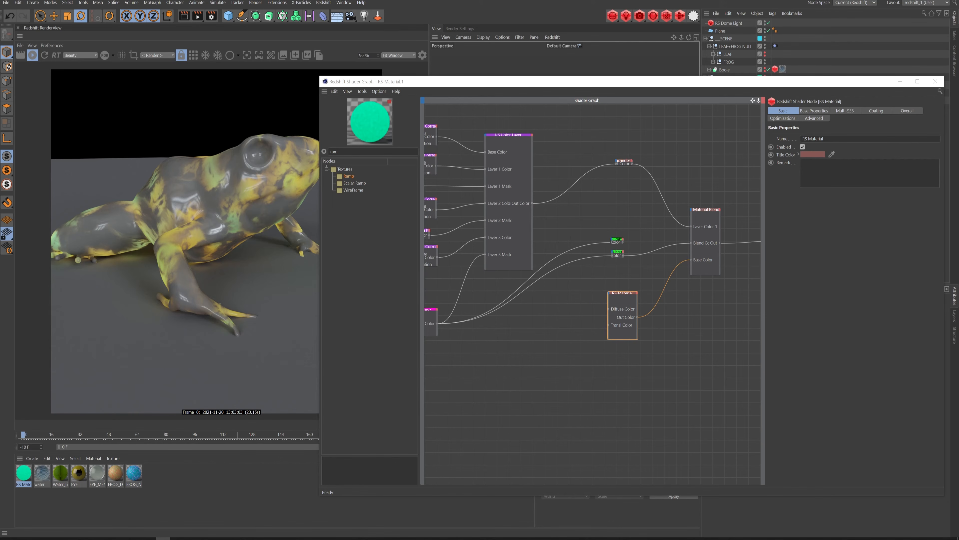
{"action": "key", "text": "alt+Tab"}
{"action": "key", "text": "ctrl+f"}
{"action": "type", "text": "corr"}
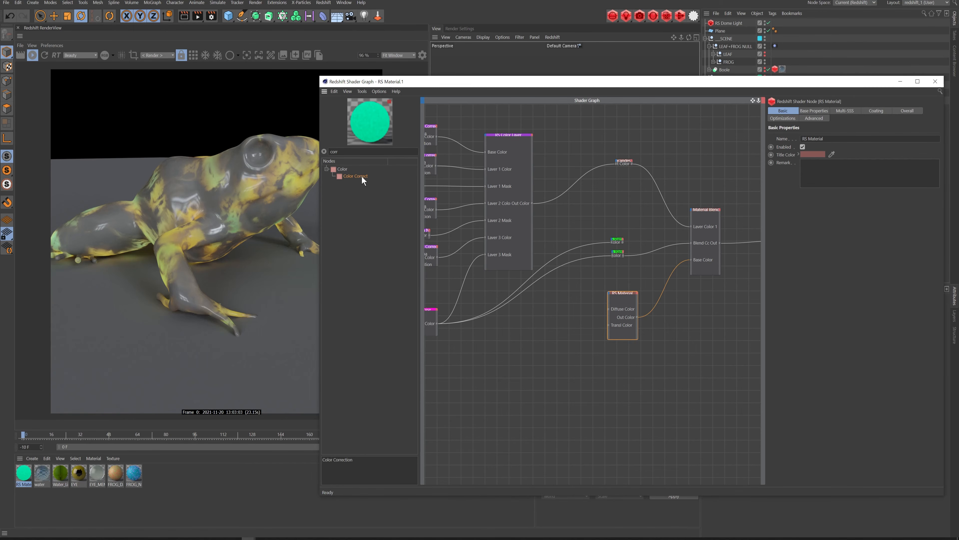
{"action": "left_click_drag", "start_coordinate": [362, 181], "coordinate": [587, 158]}
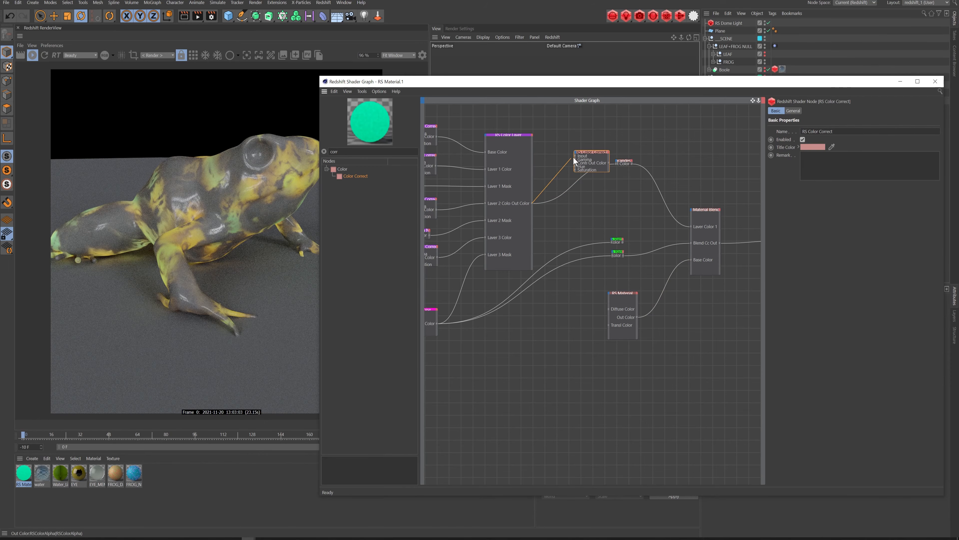
{"action": "left_click_drag", "start_coordinate": [575, 156], "coordinate": [580, 157]}
Connect the Color Layer's output to the new Color Correct and route the Color Correct directly to the graph's Output for preview
{"action": "left_click", "coordinate": [522, 137]}
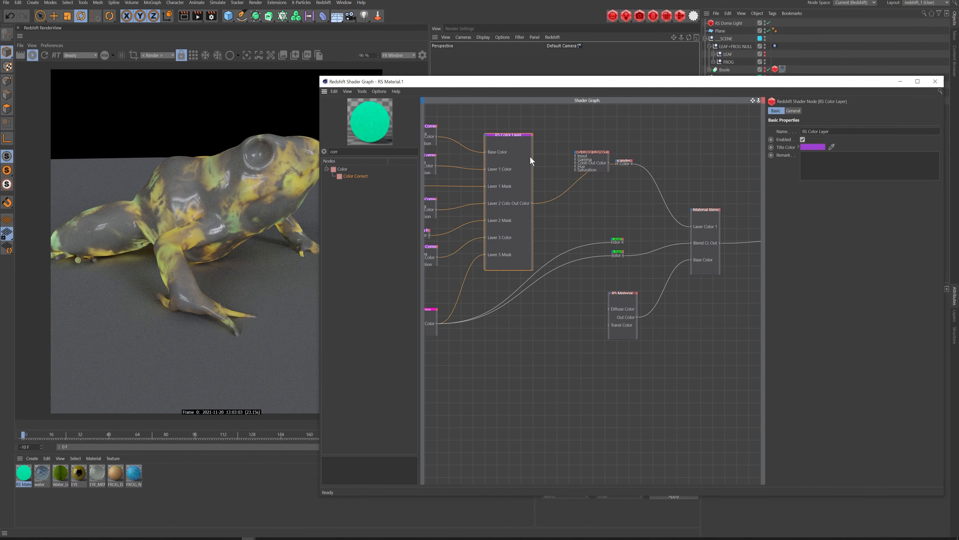
{"action": "key", "text": "o"}
{"action": "left_click_drag", "start_coordinate": [532, 202], "coordinate": [598, 191]}
Set the new Color Correct's Gamma to 0.768, Hue Shift to 160 and Saturation Scale to 0.95
{"action": "left_click", "coordinate": [590, 152]}
{"action": "left_click", "coordinate": [793, 110]}
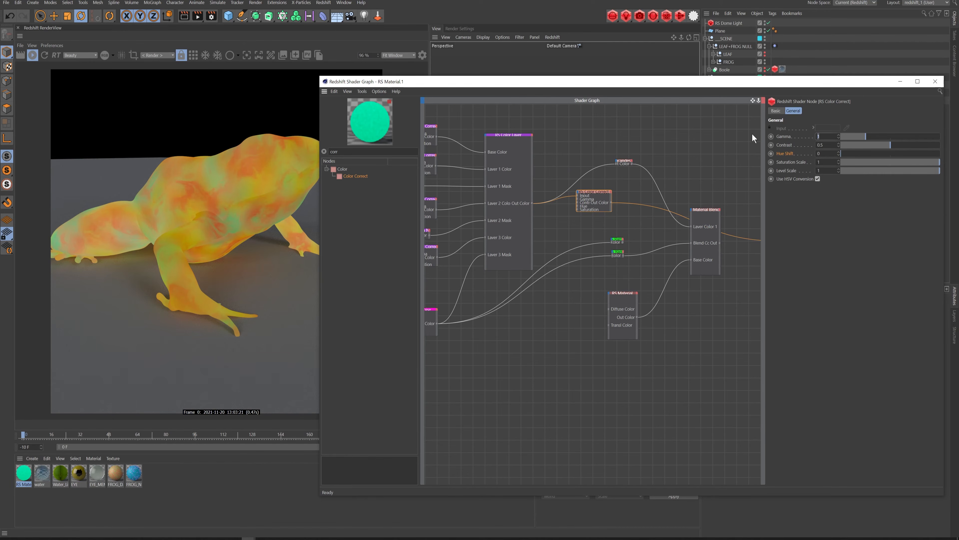
{"action": "type", "text": ".768"}
{"action": "key", "text": "Return"}
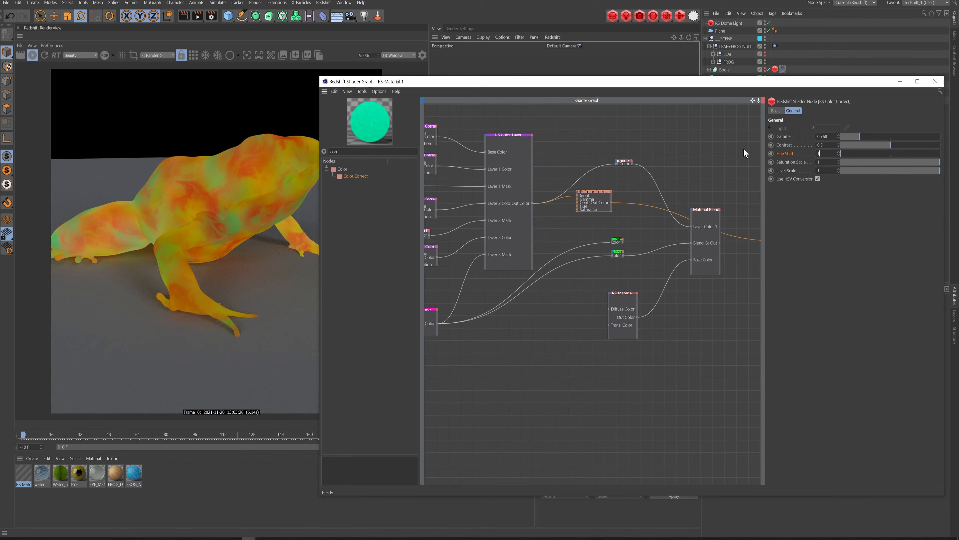
{"action": "type", "text": "160"}
{"action": "key", "text": "Return"}
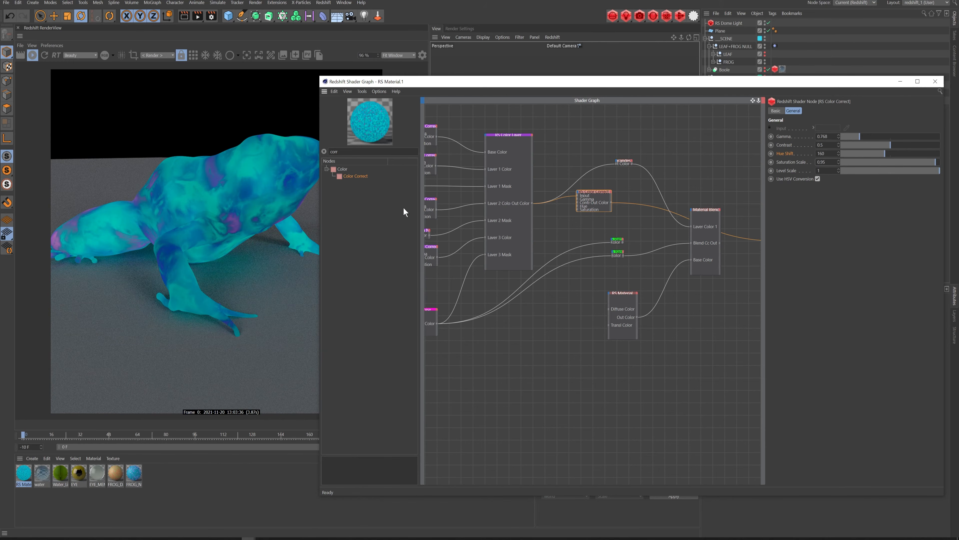
Feed the Color Correct into the Incandescent and the RS Material's diffuse and translucency colors, and set the translucency weight to 0.25
{"action": "left_click_drag", "start_coordinate": [604, 197], "coordinate": [609, 309]}
{"action": "left_click_drag", "start_coordinate": [601, 206], "coordinate": [609, 325]}
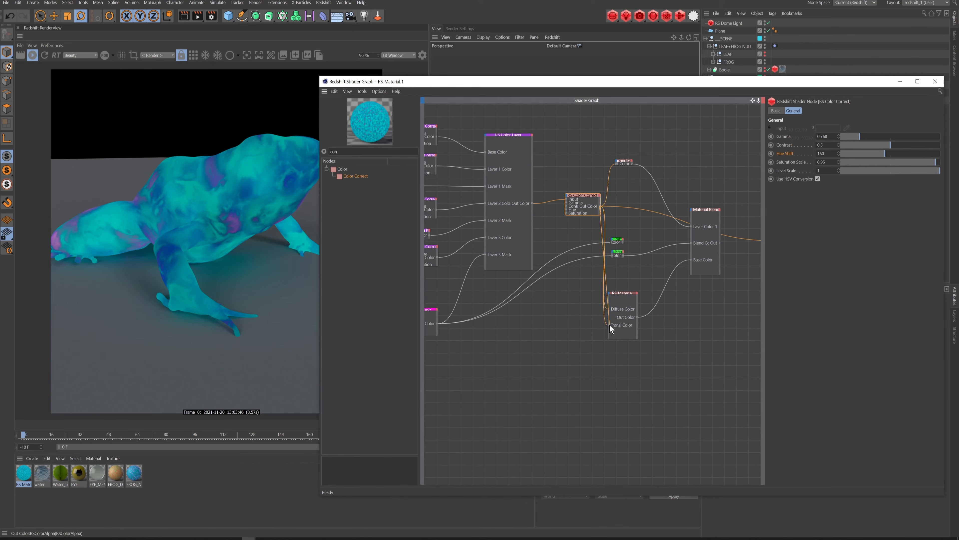
{"action": "left_click", "coordinate": [623, 302]}
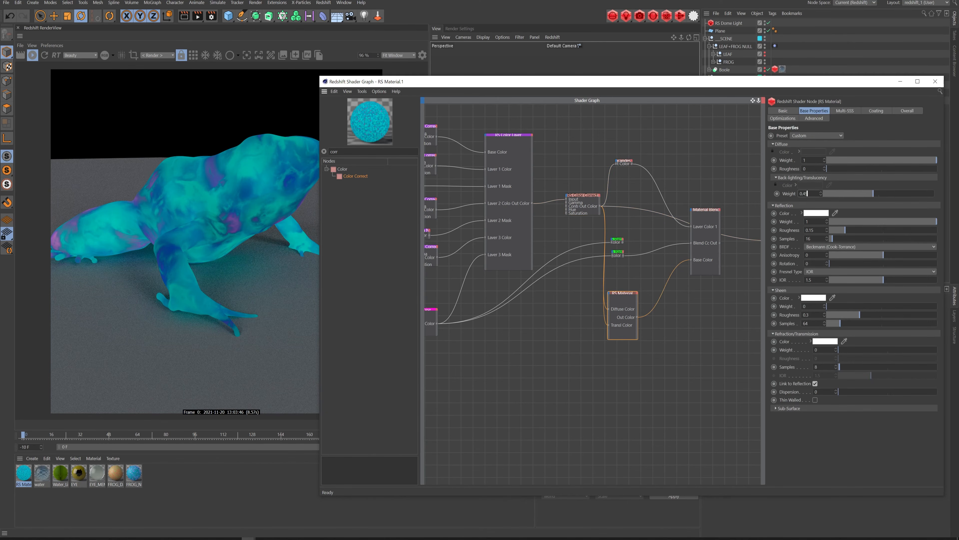
{"action": "type", "text": "0.25"}
{"action": "key", "text": "Return"}
Move the Color Correct node next to the Color Layer and sample the Color Layer's purple as its title color
{"action": "left_click", "coordinate": [584, 199]}
{"action": "left_click_drag", "start_coordinate": [579, 194], "coordinate": [562, 178]}
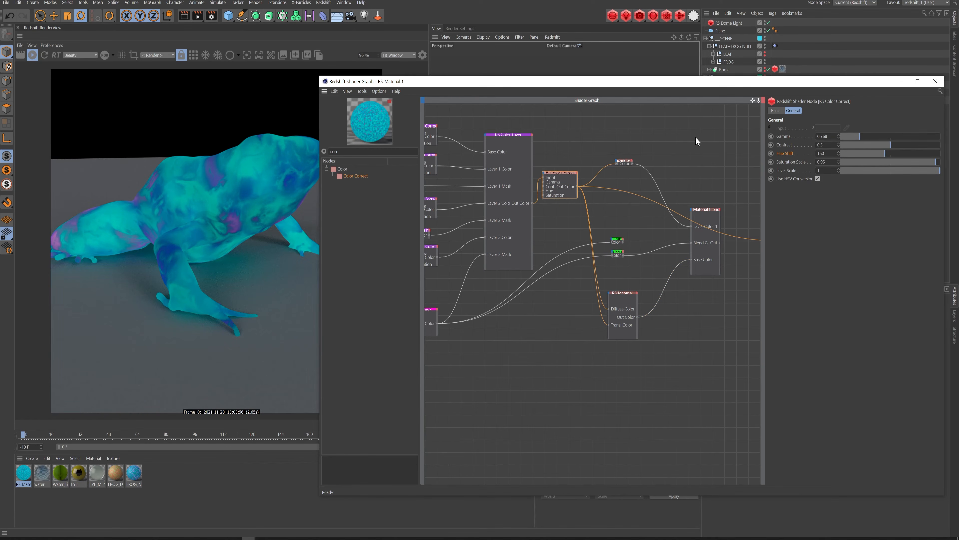
{"action": "left_click", "coordinate": [776, 110]}
{"action": "left_click", "coordinate": [831, 147]}
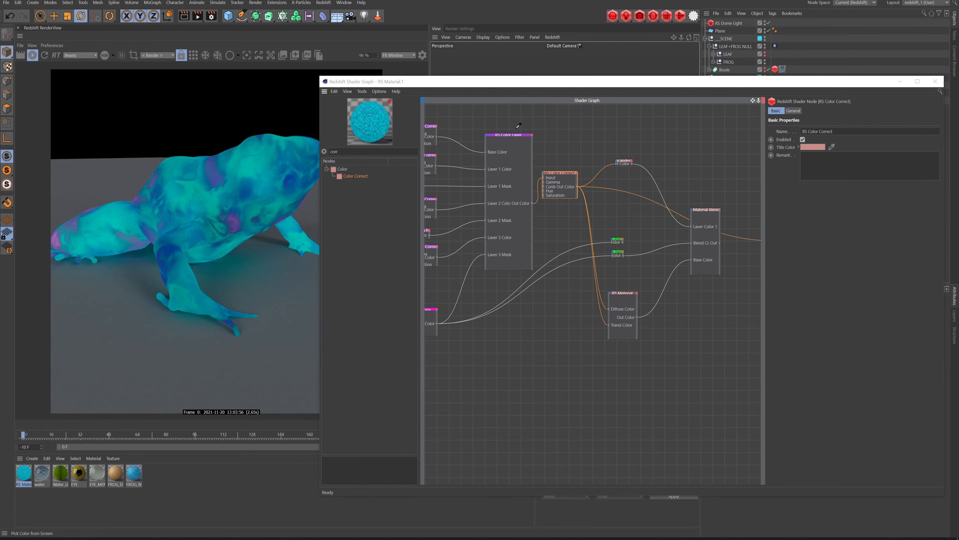
{"action": "left_click", "coordinate": [529, 133]}
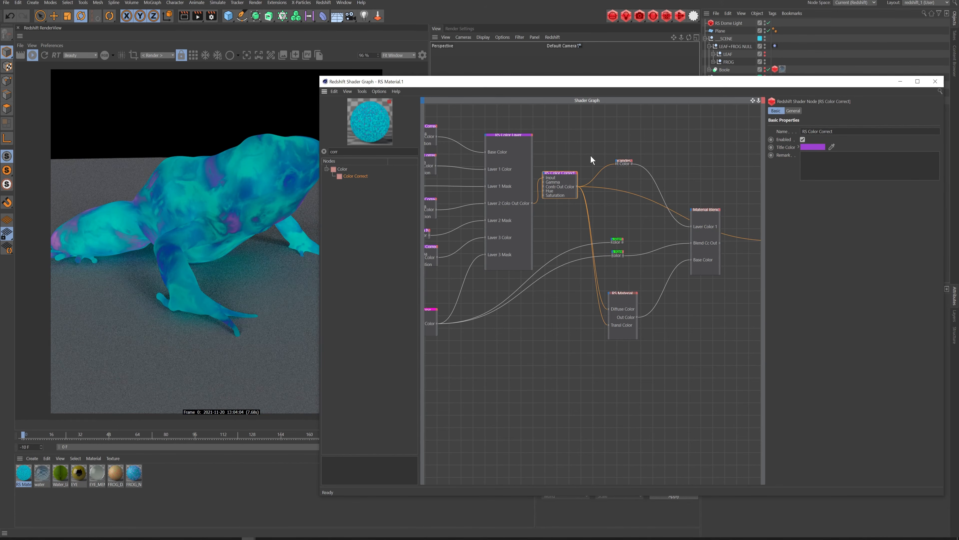
Reconnect the Material Blender to the graph's Output and nudge the RS Material node slightly to the side
{"action": "left_click", "coordinate": [636, 222]}
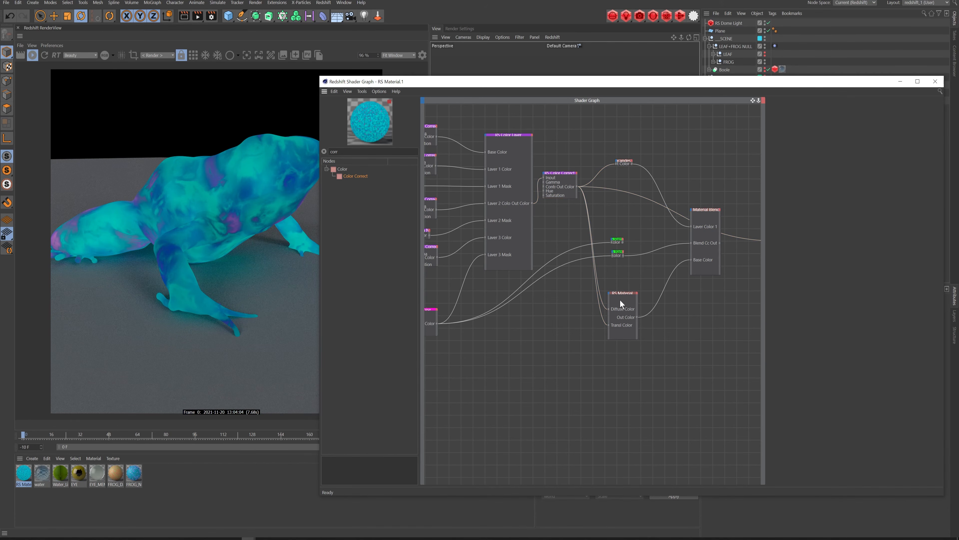
{"action": "left_click", "coordinate": [710, 217]}
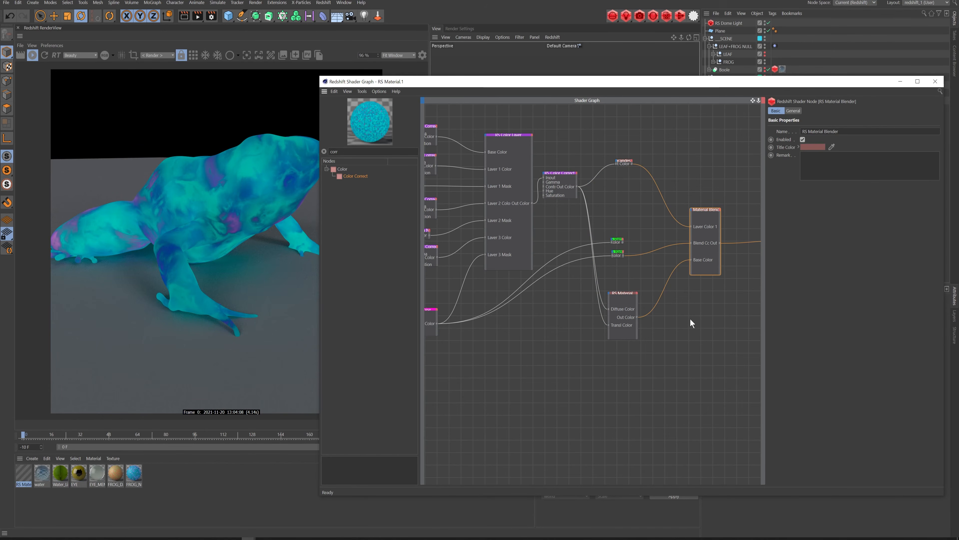
{"action": "left_click_drag", "start_coordinate": [622, 295], "coordinate": [625, 294]}
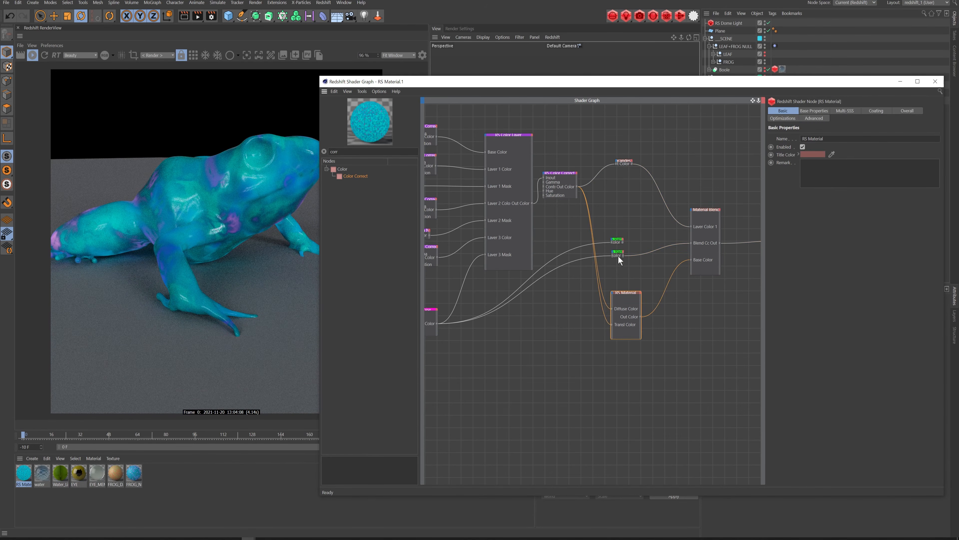
Move the lower Ramp's grey knot closer to the white knot and its black knot to about 48.7%
{"action": "left_click", "coordinate": [618, 254]}
{"action": "left_click", "coordinate": [792, 110]}
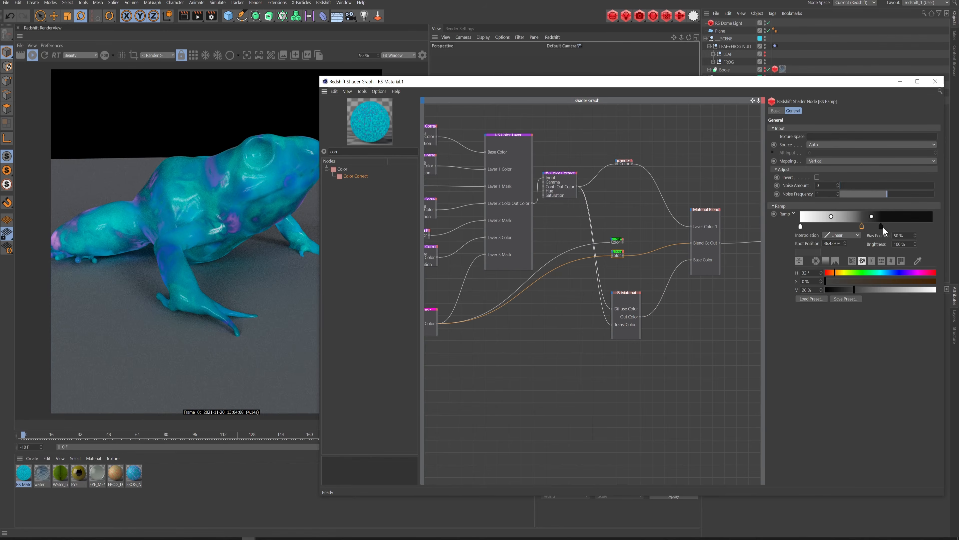
{"action": "left_click_drag", "start_coordinate": [882, 226], "coordinate": [840, 226]}
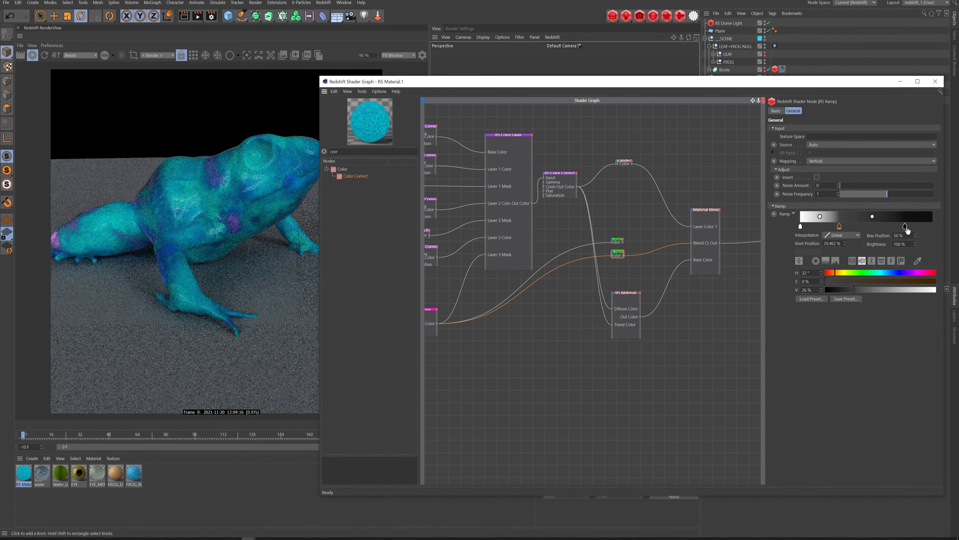
{"action": "left_click_drag", "start_coordinate": [904, 226], "coordinate": [864, 227]}
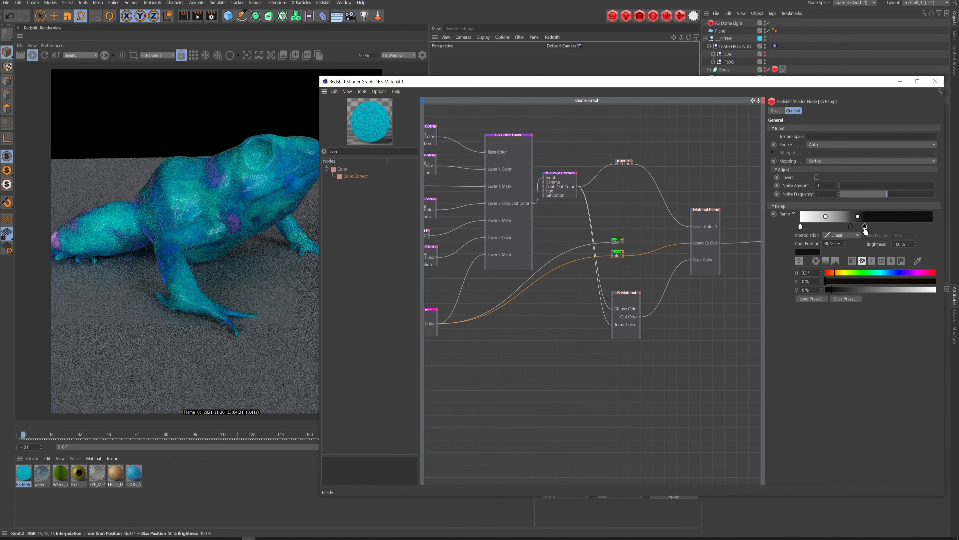
Lower the RS Dome Light's exposure to about -3.2 to darken the frog scene
{"action": "left_click", "coordinate": [900, 81]}
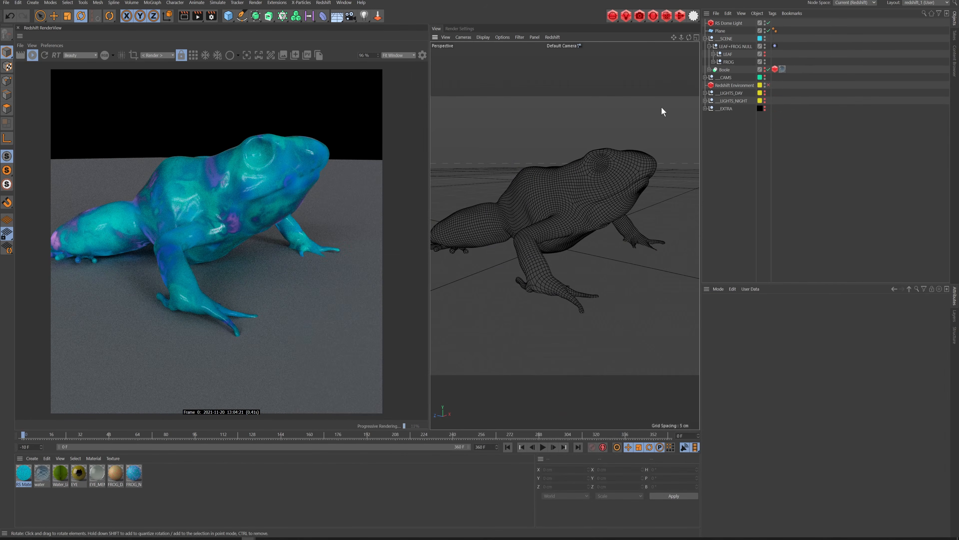
{"action": "left_click", "coordinate": [726, 23]}
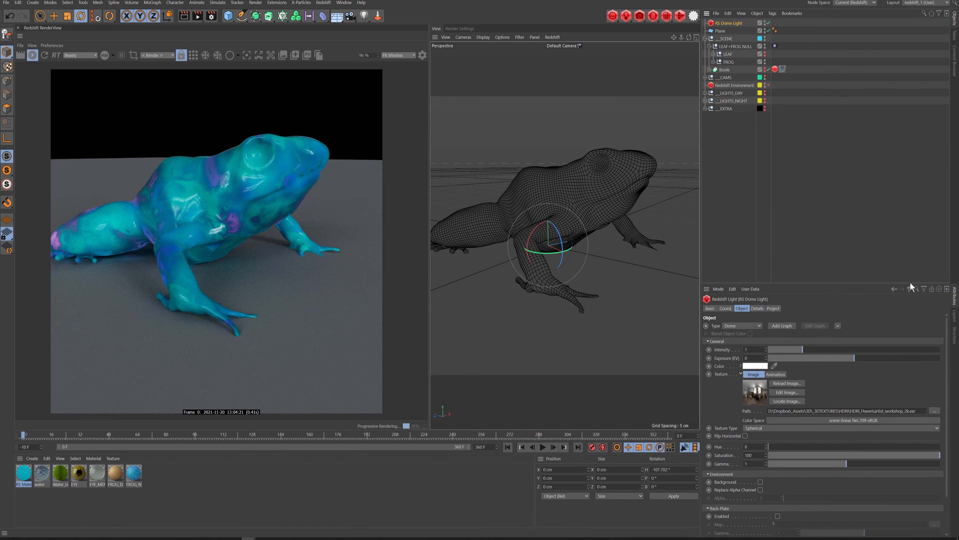
{"action": "left_click_drag", "start_coordinate": [841, 358], "coordinate": [817, 359]}
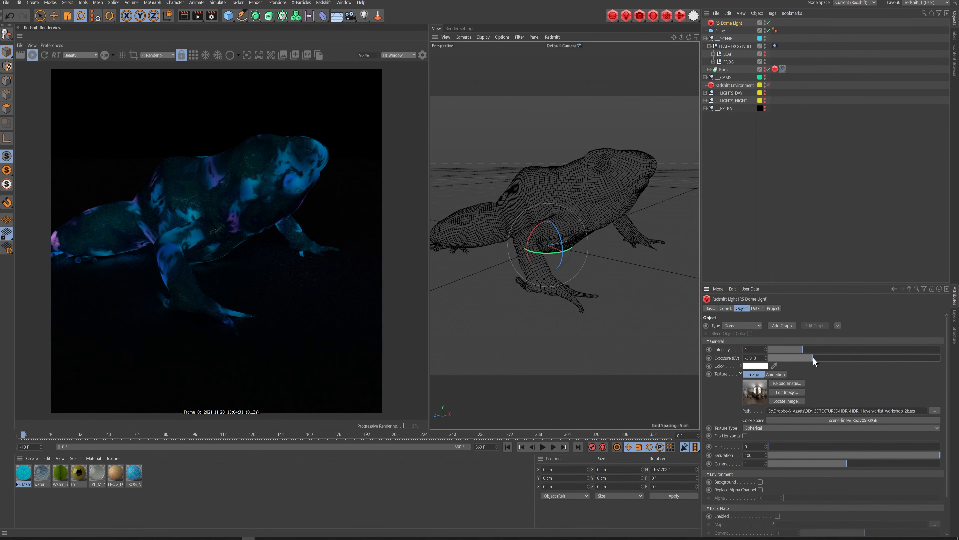
{"action": "left_click_drag", "start_coordinate": [563, 207], "coordinate": [611, 210], "text": "alt"}
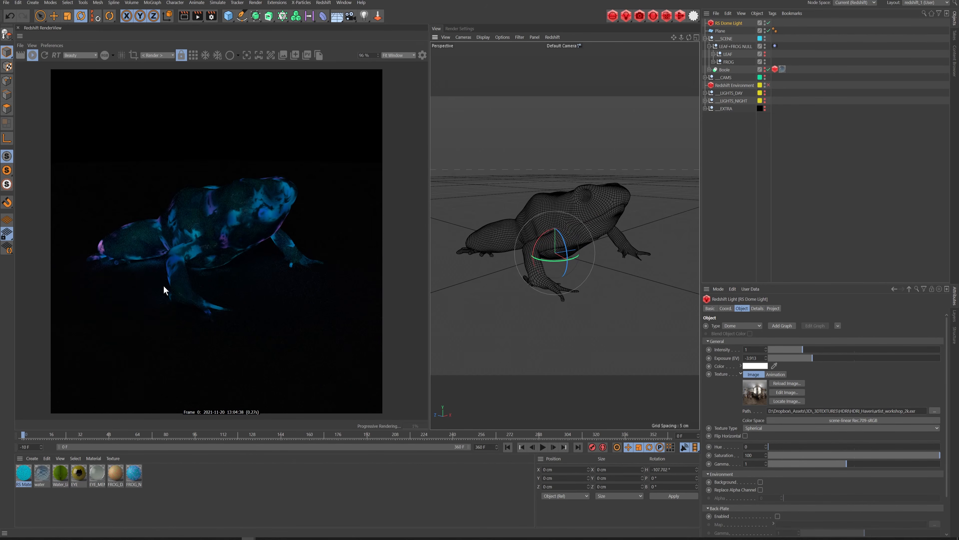
{"action": "left_click_drag", "start_coordinate": [817, 358], "coordinate": [821, 358]}
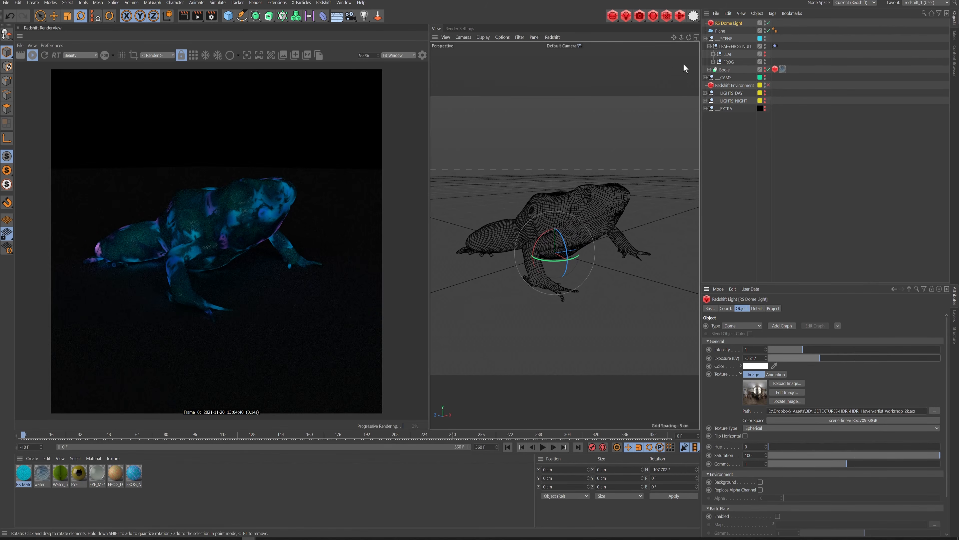
Add a standard Redshift camera and look through it in the viewport
{"action": "left_click", "coordinate": [626, 19]}
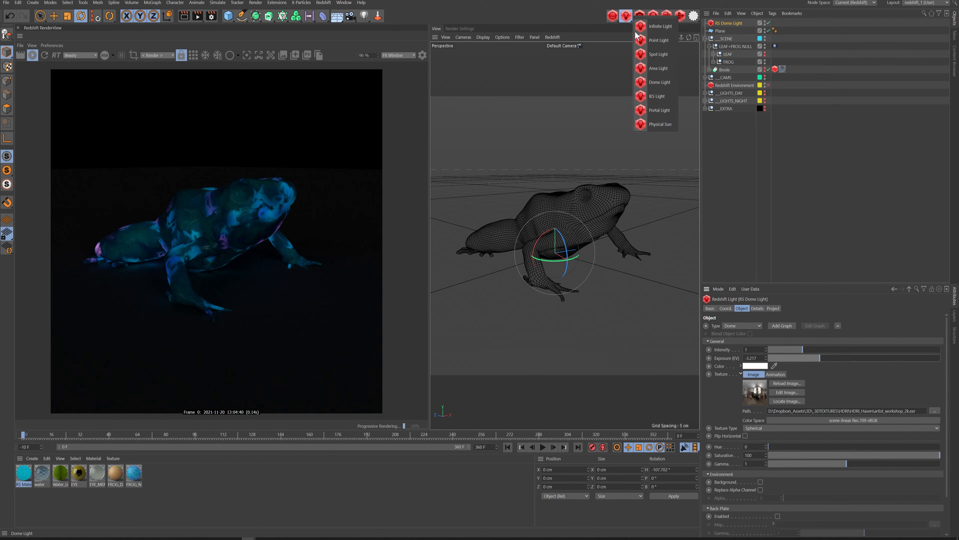
{"action": "left_click", "coordinate": [630, 18]}
{"action": "left_click", "coordinate": [641, 20]}
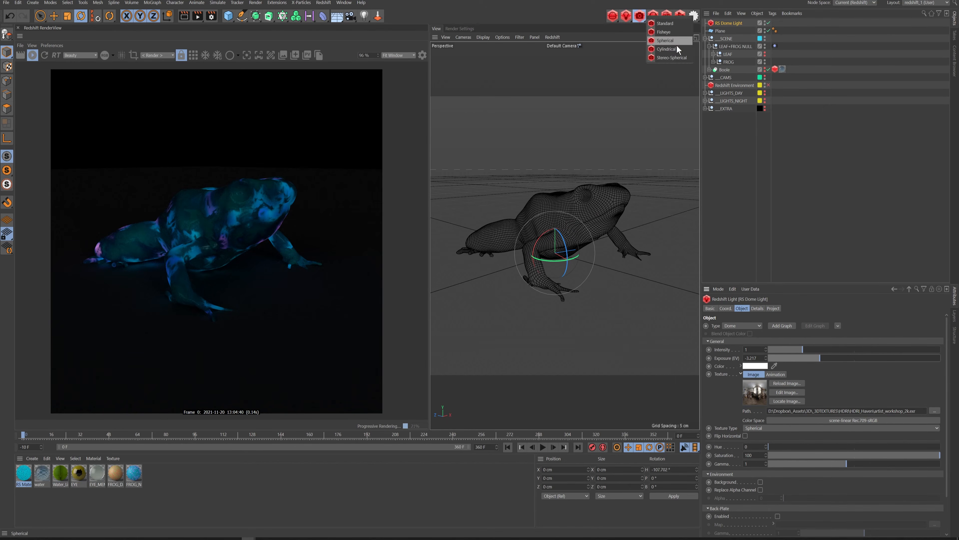
{"action": "left_click", "coordinate": [667, 22]}
{"action": "left_click", "coordinate": [768, 23]}
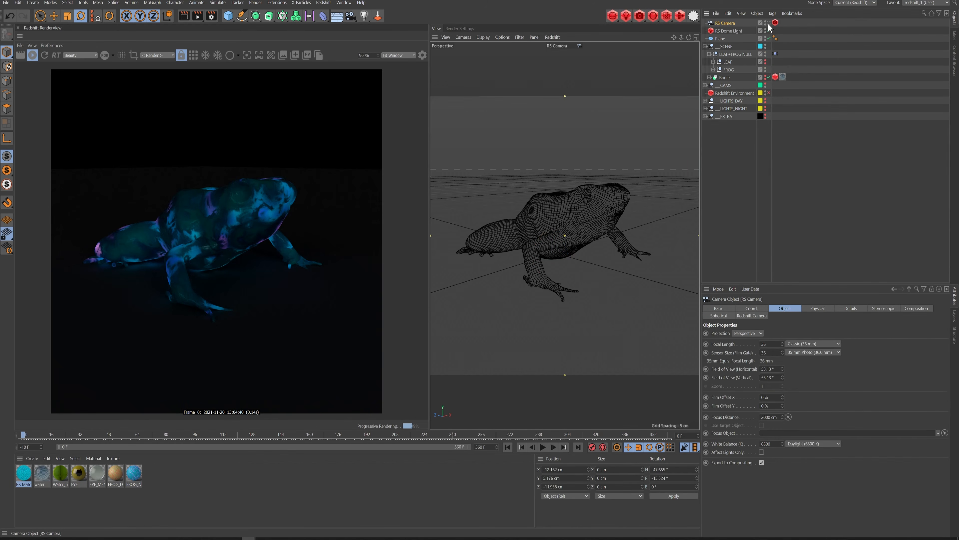
Override and enable exposure on the RS Camera's Redshift tag, with vignetting at 0 and the f-stop number at 6
{"action": "left_click", "coordinate": [775, 23]}
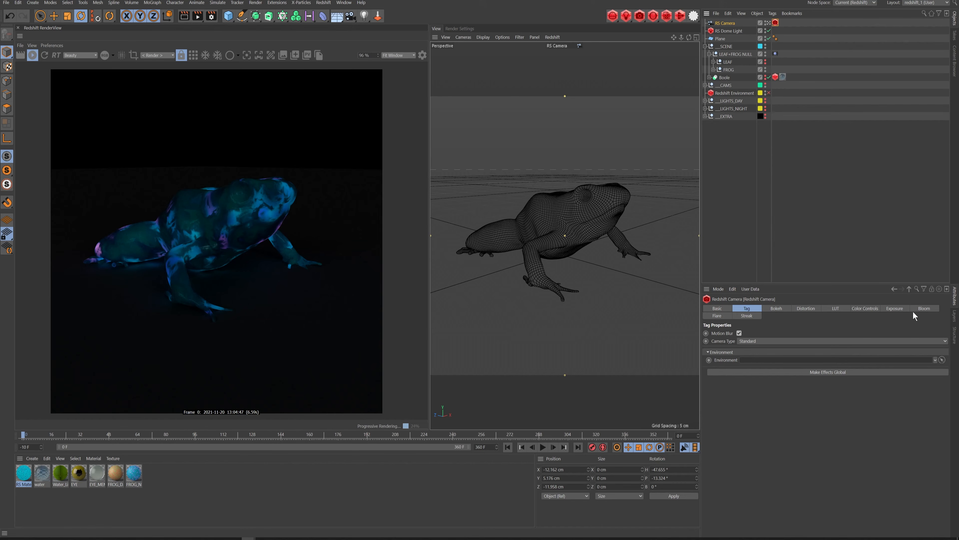
{"action": "left_click", "coordinate": [896, 309]}
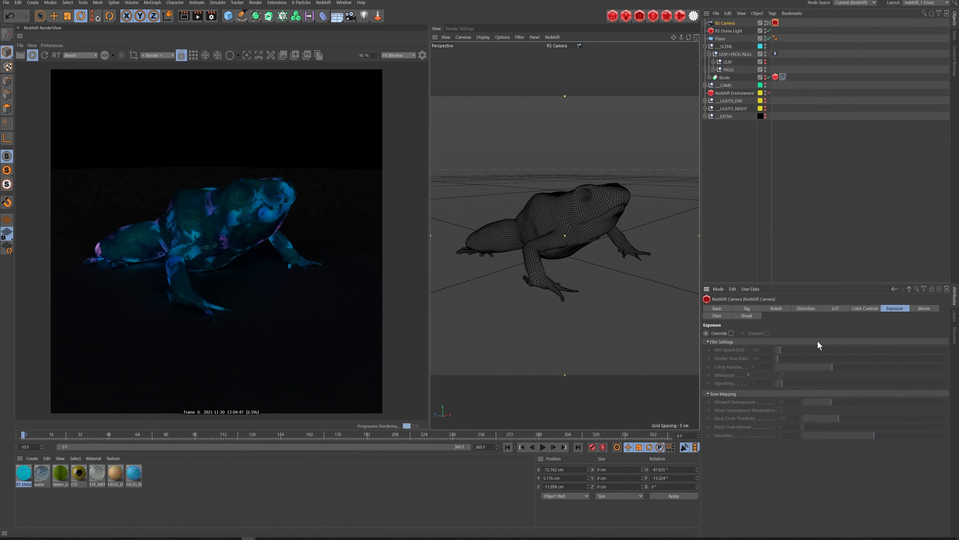
{"action": "left_click", "coordinate": [732, 333]}
{"action": "left_click", "coordinate": [767, 332]}
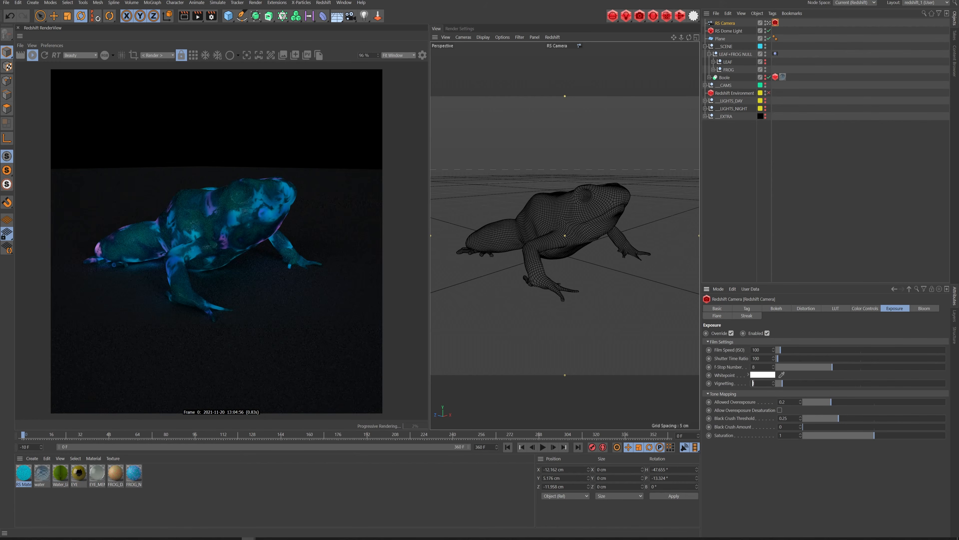
{"action": "type", "text": "0"}
{"action": "key", "text": "Return"}
{"action": "left_click_drag", "start_coordinate": [758, 367], "coordinate": [678, 360]}
{"action": "type", "text": "6"}
{"action": "key", "text": "Return"}
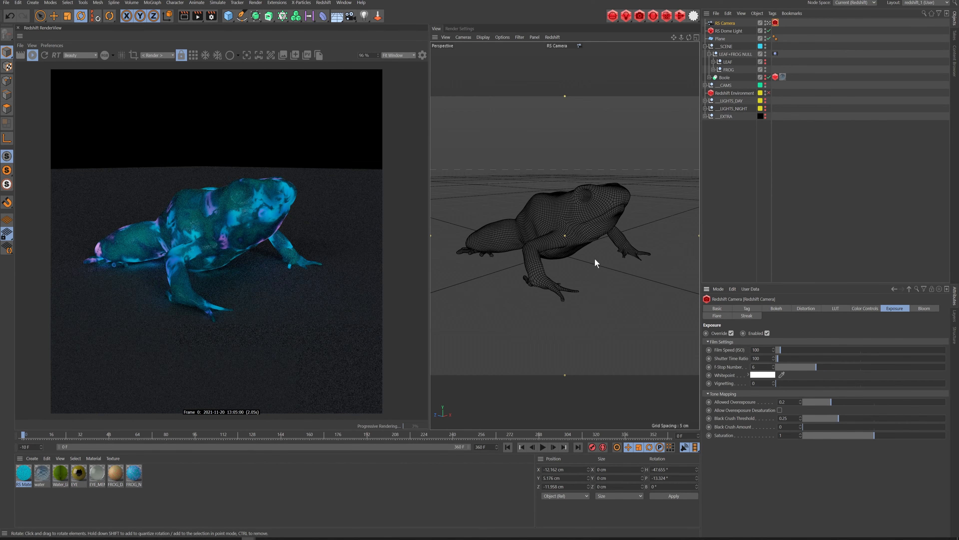
Override and enable the Redshift camera's bloom, with a threshold of 5 and an intensity of 4
{"action": "left_click", "coordinate": [924, 308]}
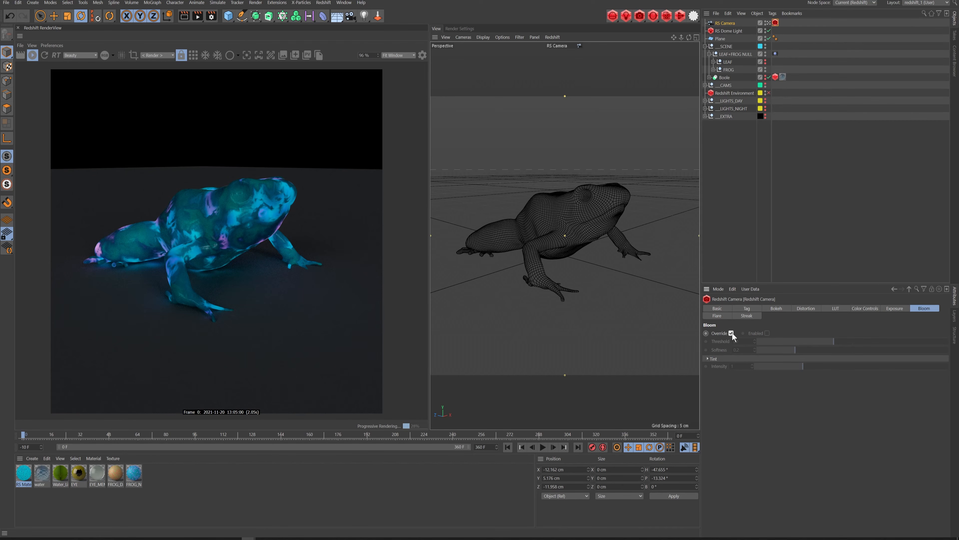
{"action": "left_click", "coordinate": [767, 333]}
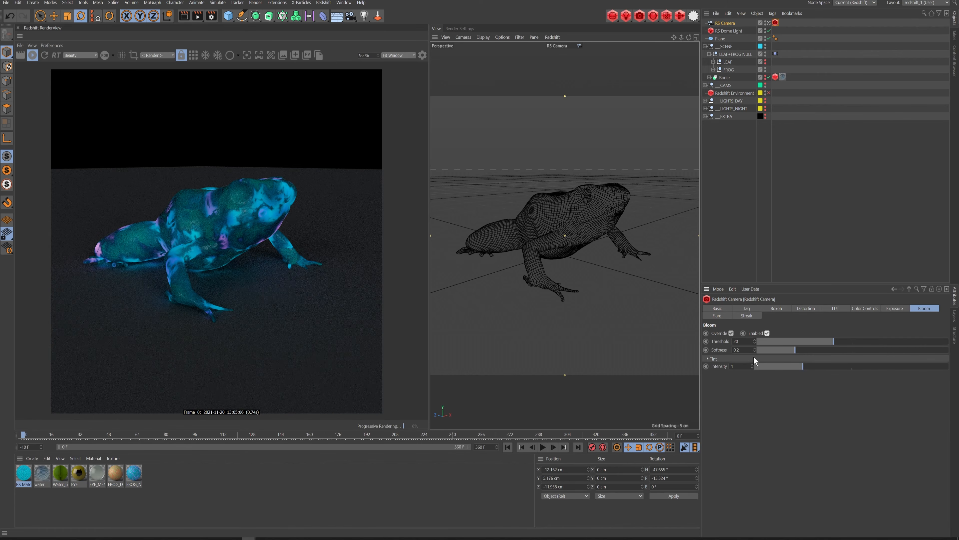
{"action": "left_click_drag", "start_coordinate": [742, 342], "coordinate": [613, 325]}
{"action": "type", "text": "5"}
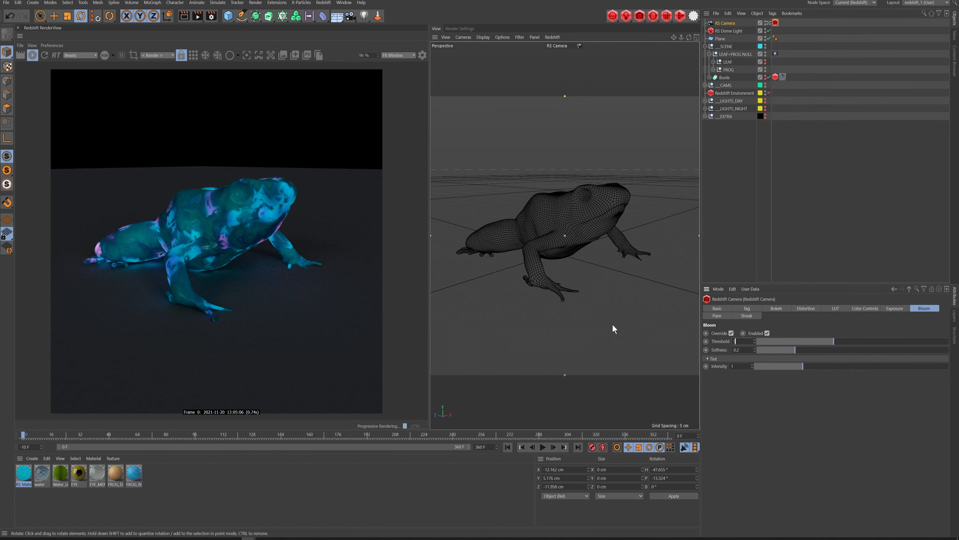
{"action": "key", "text": "Return"}
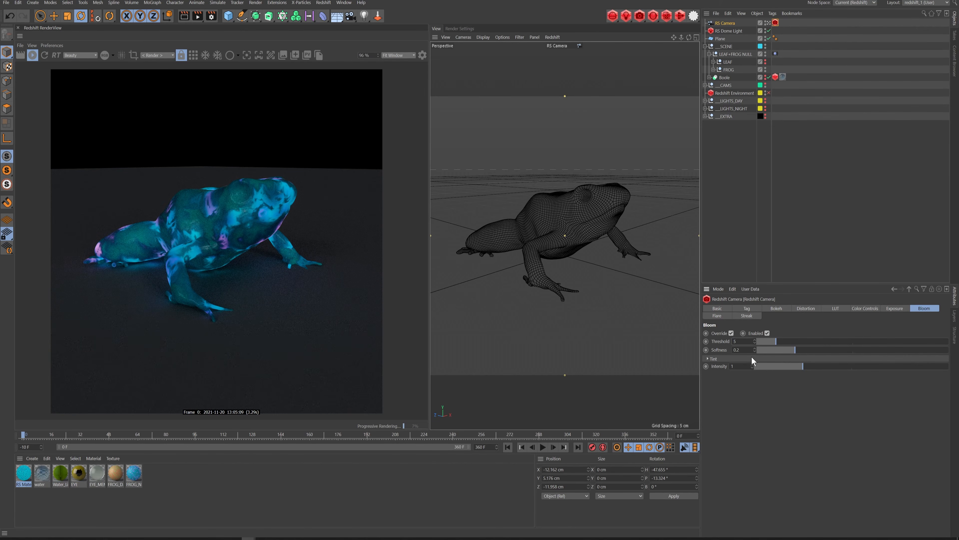
{"action": "type", "text": "4"}
{"action": "key", "text": "Return"}
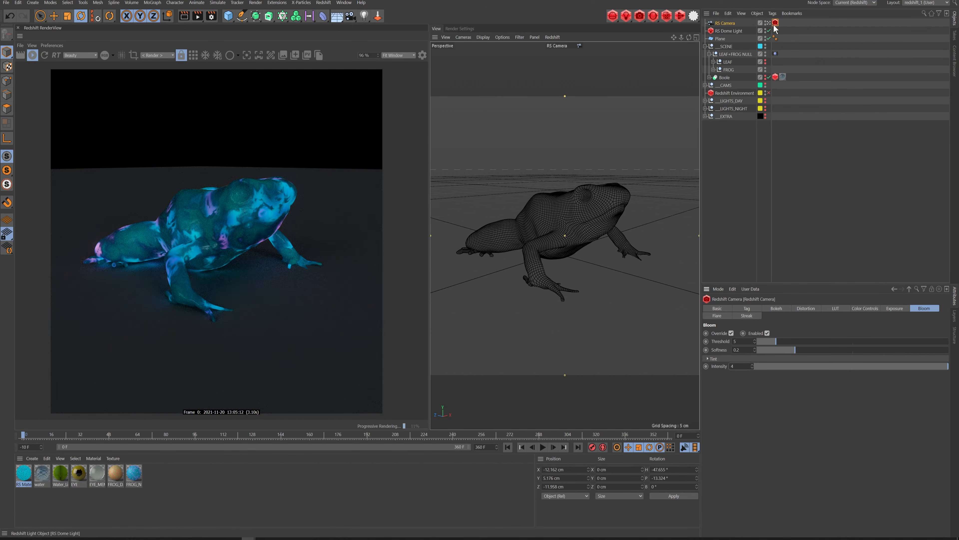
Toggle the RS Camera off and on, lock the render view to it, and reframe the frog from a lower angle
{"action": "left_click", "coordinate": [461, 38]}
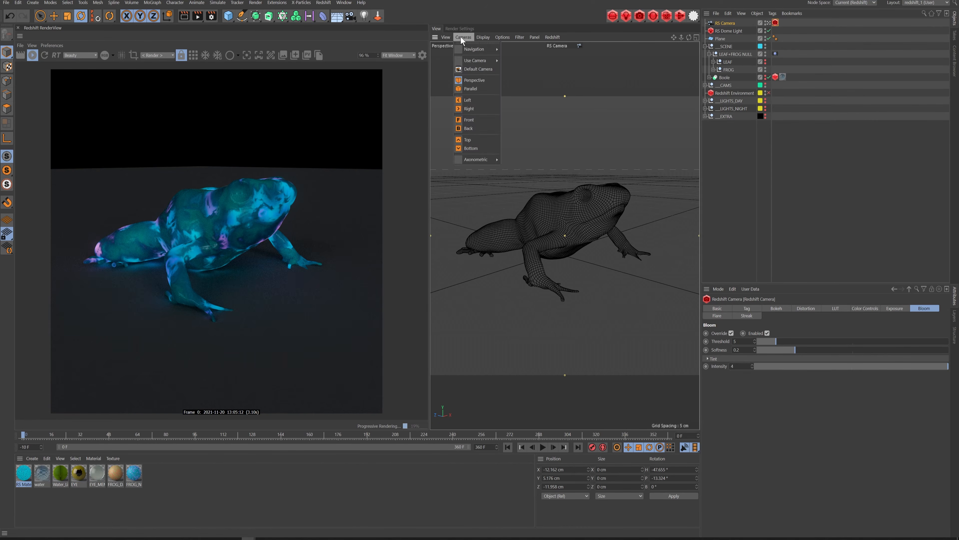
{"action": "left_click", "coordinate": [728, 23]}
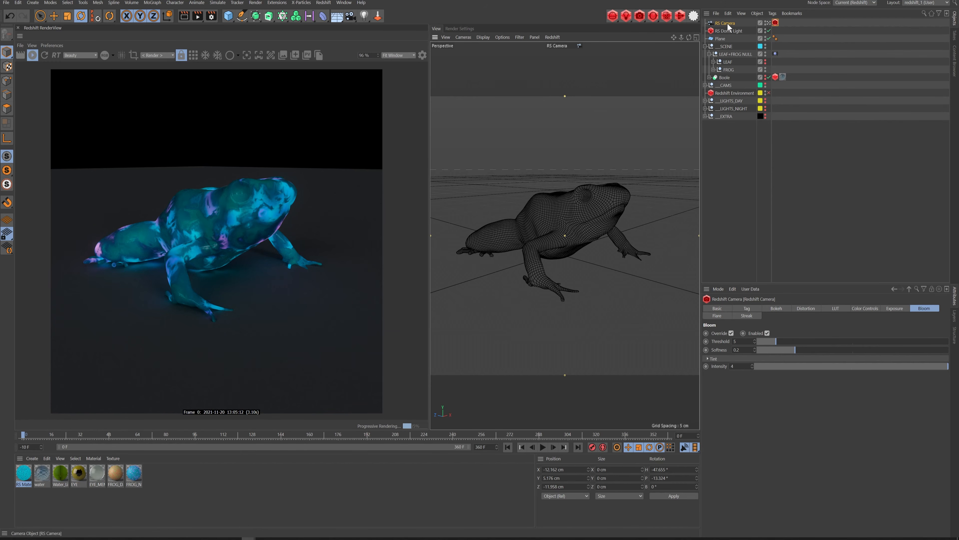
{"action": "left_click_drag", "start_coordinate": [771, 23], "coordinate": [771, 25]}
{"action": "left_click", "coordinate": [768, 24]}
{"action": "left_click", "coordinate": [767, 24]}
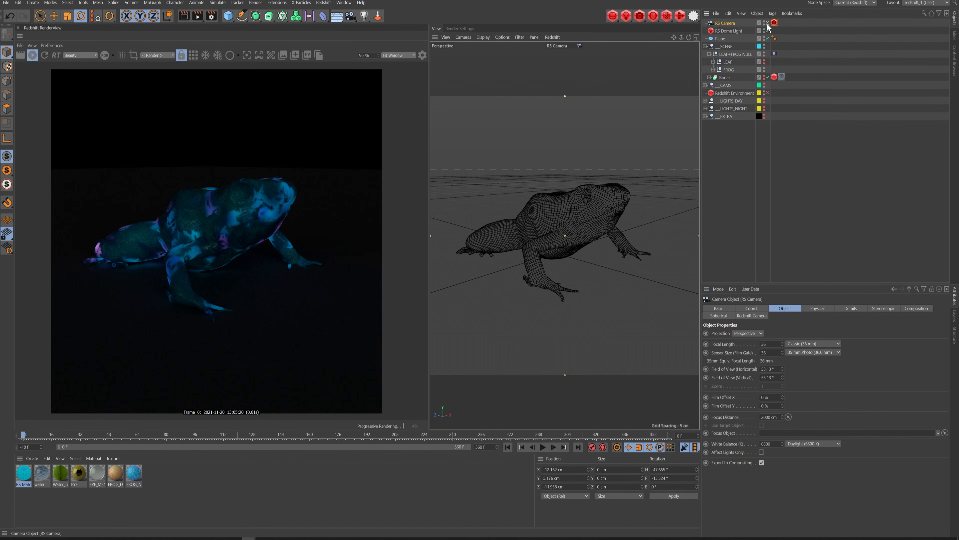
{"action": "left_click_drag", "start_coordinate": [598, 220], "coordinate": [572, 226], "text": "alt"}
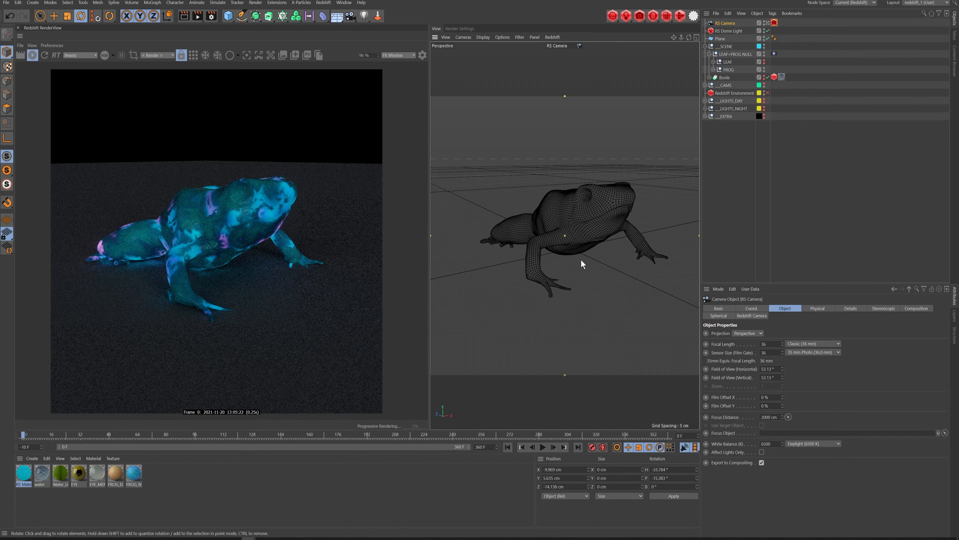
{"action": "left_click", "coordinate": [182, 57]}
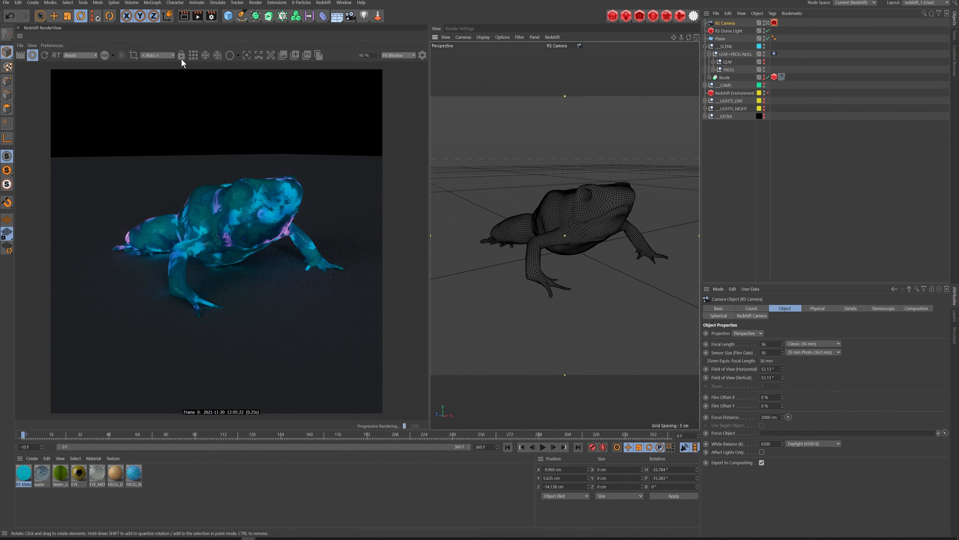
{"action": "left_click", "coordinate": [182, 56]}
{"action": "left_click_drag", "start_coordinate": [590, 215], "coordinate": [605, 191], "text": "alt"}
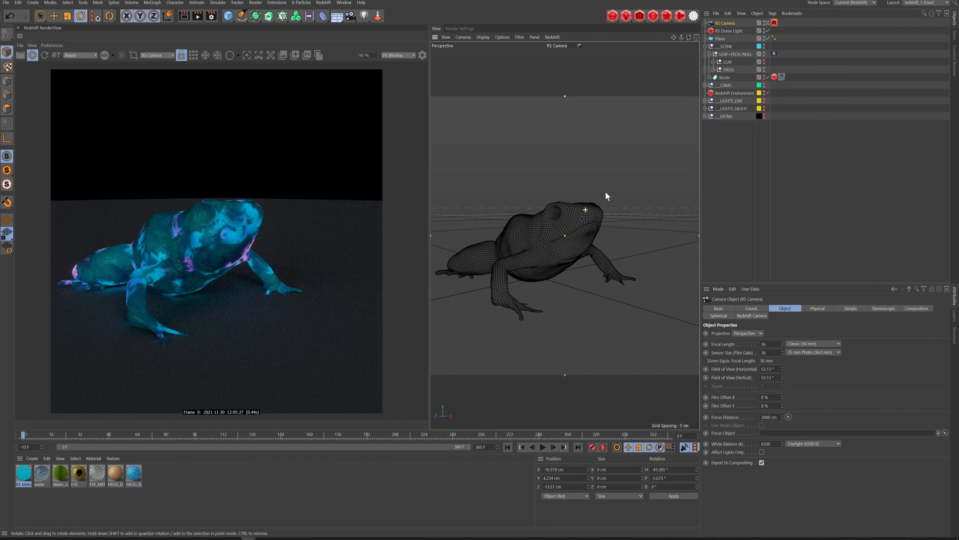
Lower the camera's bloom threshold to about 1.7 and move the camera closer to the frog
{"action": "left_click", "coordinate": [774, 23]}
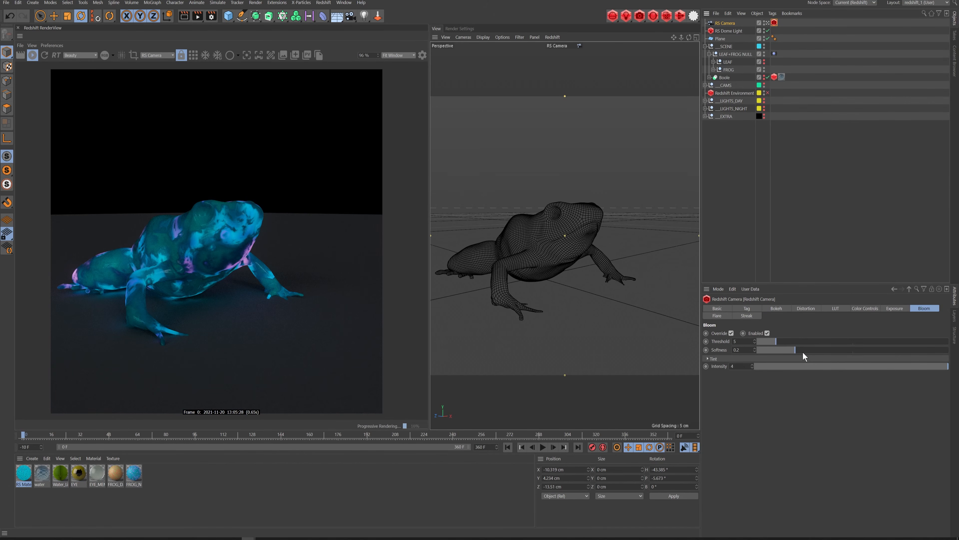
{"action": "left_click_drag", "start_coordinate": [769, 340], "coordinate": [762, 342]}
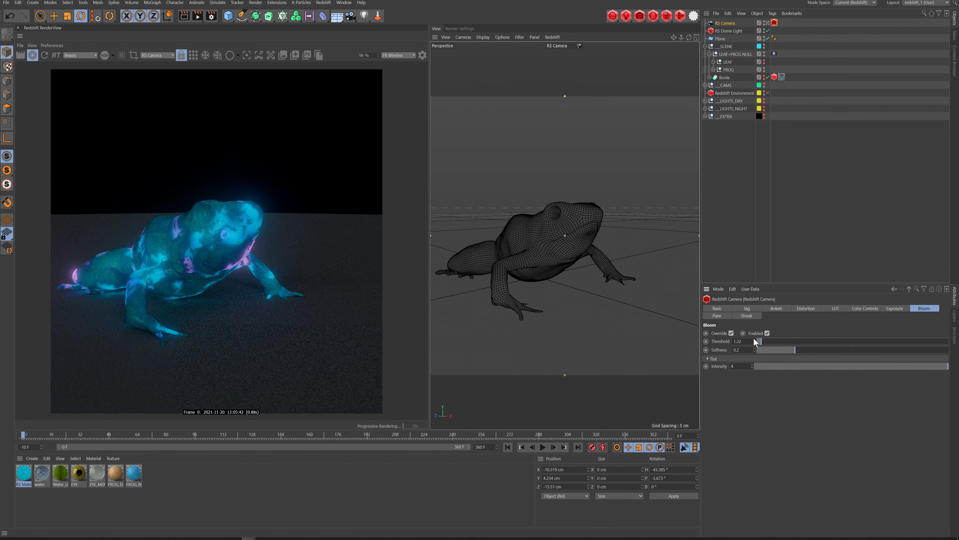
{"action": "left_click_drag", "start_coordinate": [526, 237], "coordinate": [572, 253], "text": "alt"}
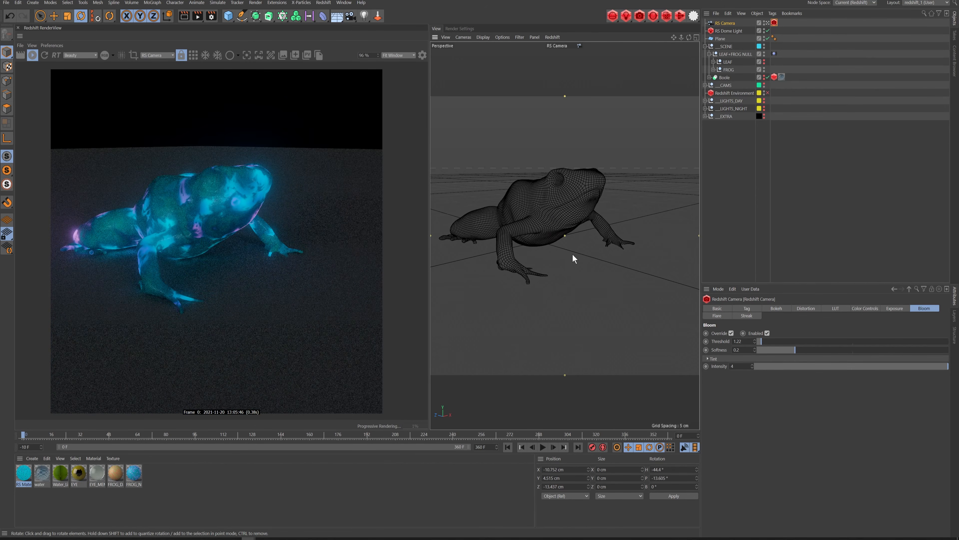
{"action": "scroll", "coordinate": [571, 211], "scroll_direction": "up", "scroll_amount": 3}
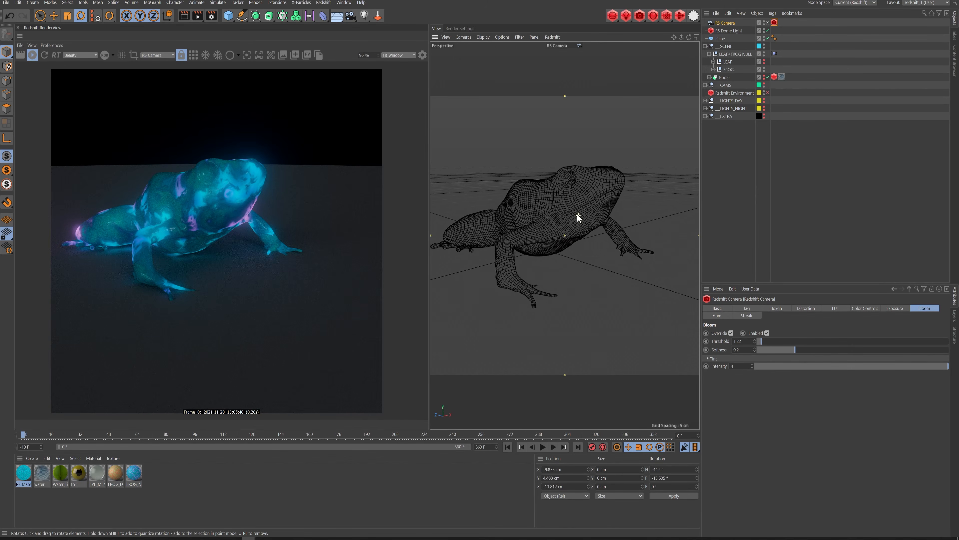
{"action": "left_click", "coordinate": [765, 341]}
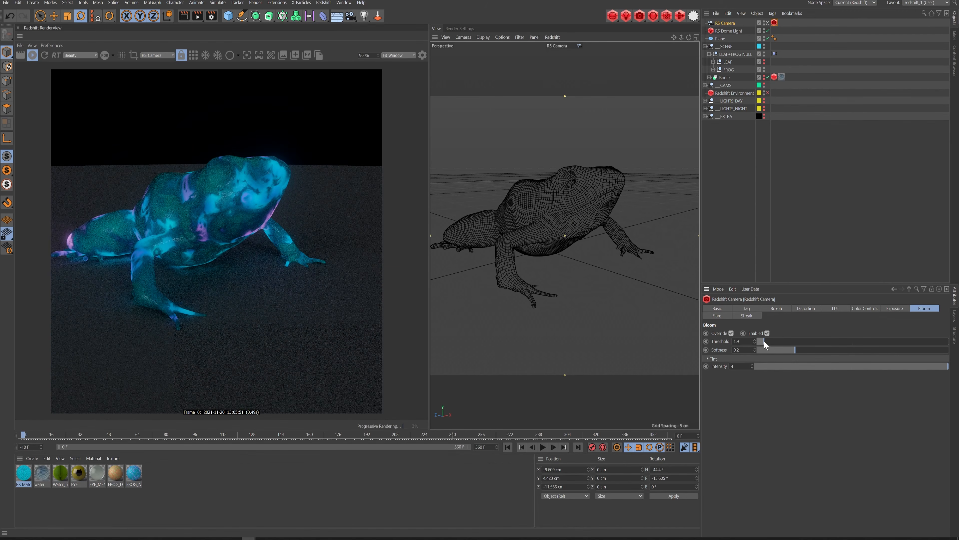
In the frog material's shader graph, remove the lower Ramp's grey knot and move its black knot to about 51.3%
{"action": "mouse_move", "coordinate": [250, 538]}
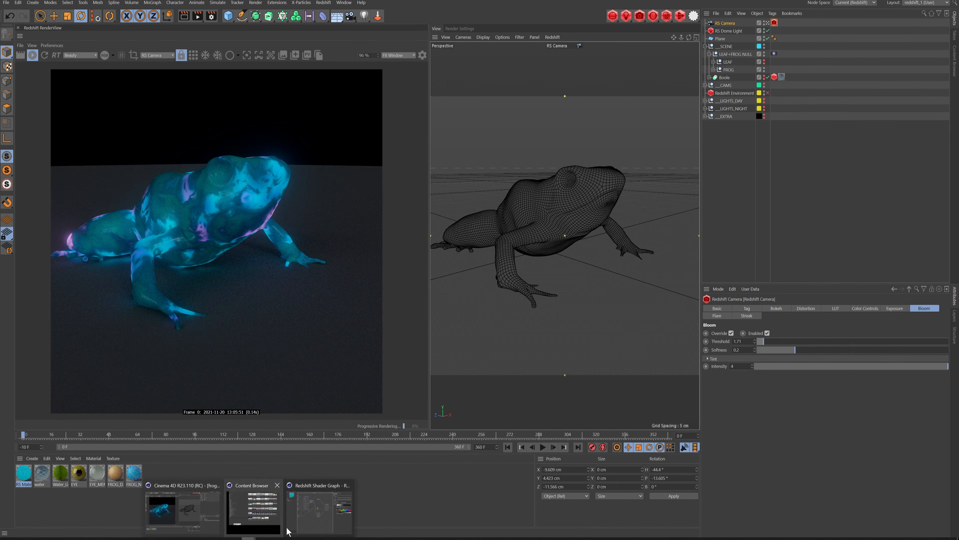
{"action": "left_click", "coordinate": [308, 515]}
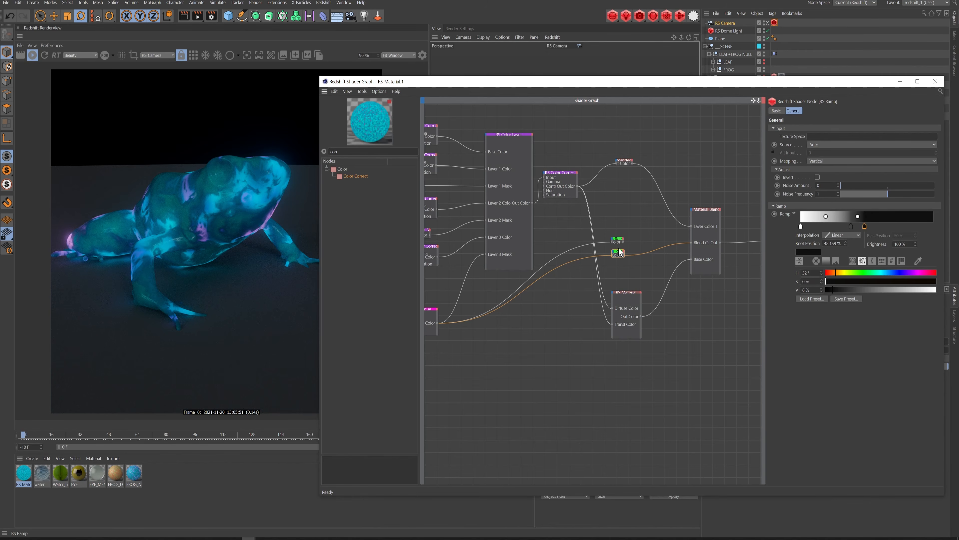
{"action": "left_click_drag", "start_coordinate": [621, 254], "coordinate": [622, 257]}
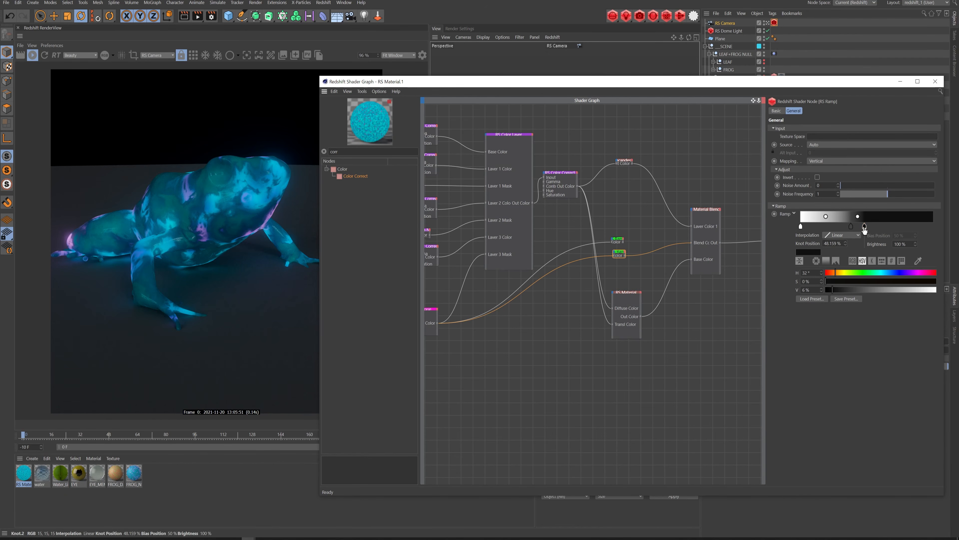
{"action": "left_click_drag", "start_coordinate": [864, 226], "coordinate": [846, 271]}
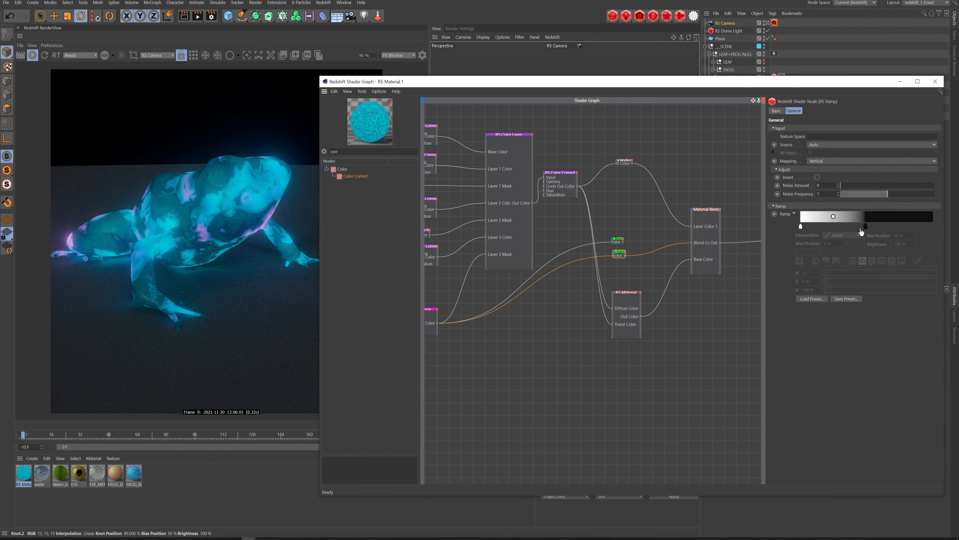
{"action": "mouse_move", "coordinate": [866, 226]}
{"action": "left_mouse_down"}
{"action": "mouse_move", "coordinate": [837, 228]}
{"action": "mouse_move", "coordinate": [881, 231]}
{"action": "mouse_move", "coordinate": [869, 232]}
{"action": "left_mouse_up"}
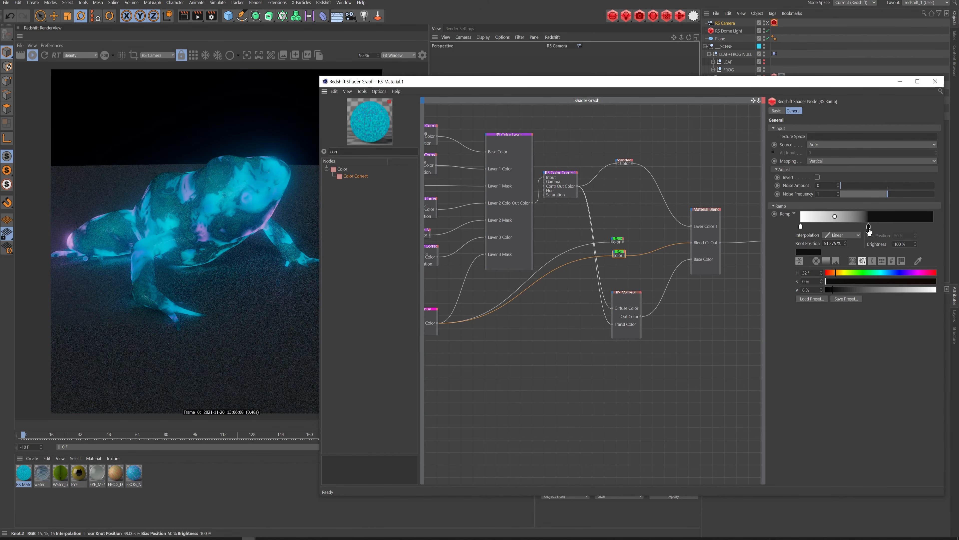
Reduce the RS Material's translucency weight to about 0.042 and its diffuse weight to about 0.164
{"action": "left_click", "coordinate": [629, 294]}
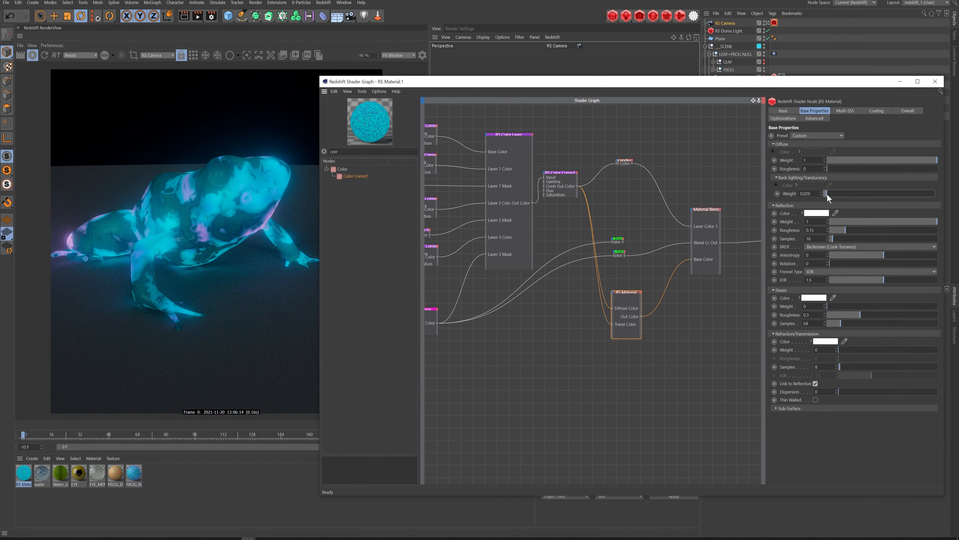
{"action": "left_click_drag", "start_coordinate": [827, 192], "coordinate": [829, 194]}
{"action": "left_click_drag", "start_coordinate": [853, 158], "coordinate": [843, 160]}
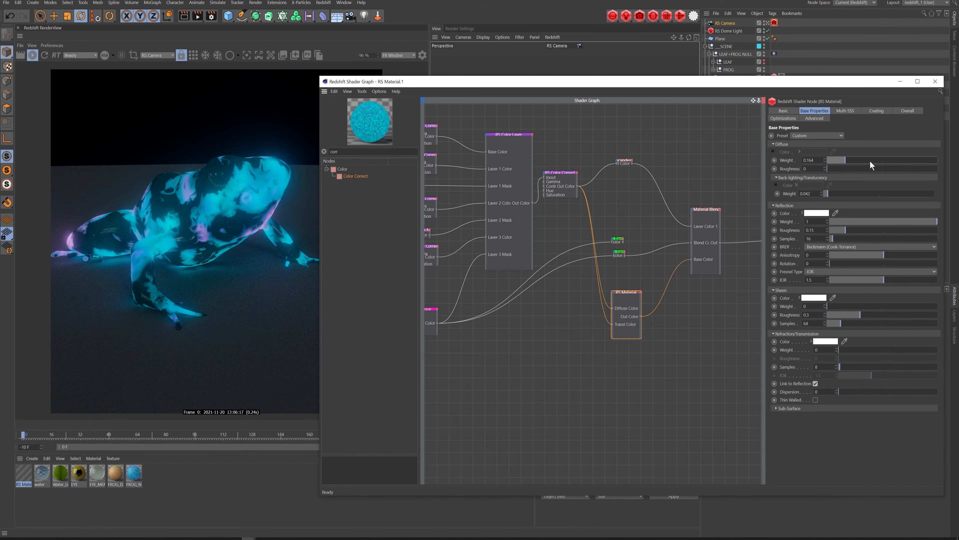
Raise the RS Material's diffuse weight to about 0.373 and orbit the camera slightly towards the frog's front
{"action": "left_click", "coordinate": [879, 161]}
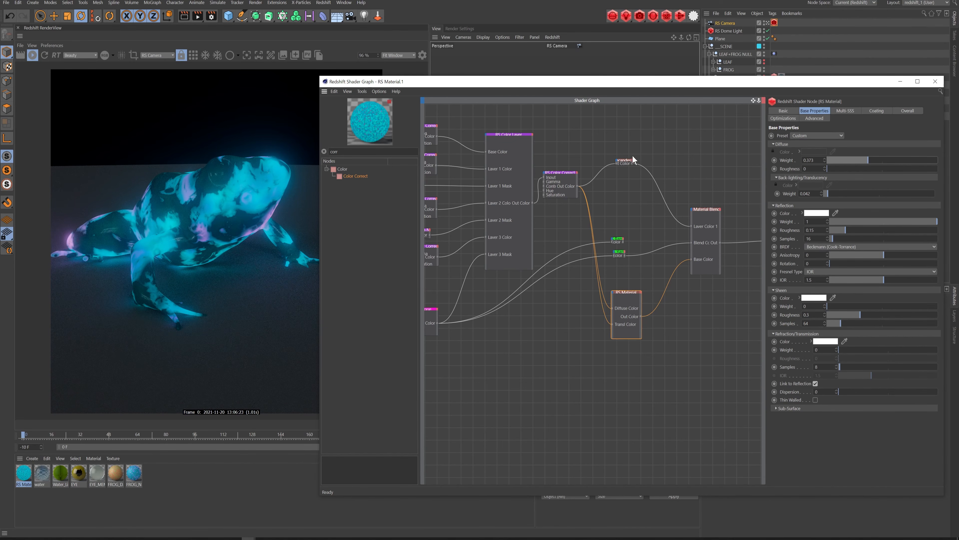
{"action": "left_click", "coordinate": [901, 82]}
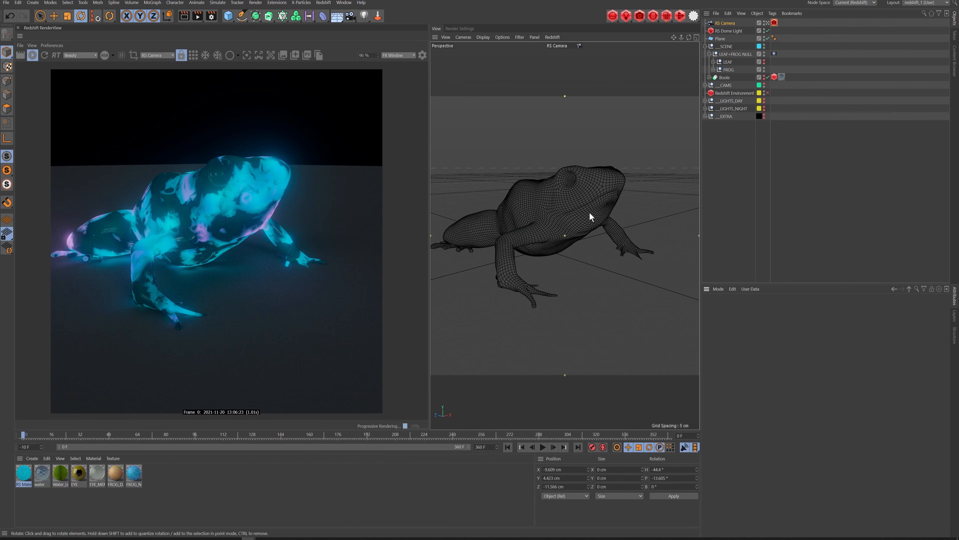
{"action": "left_click_drag", "start_coordinate": [579, 196], "coordinate": [620, 187], "text": "alt"}
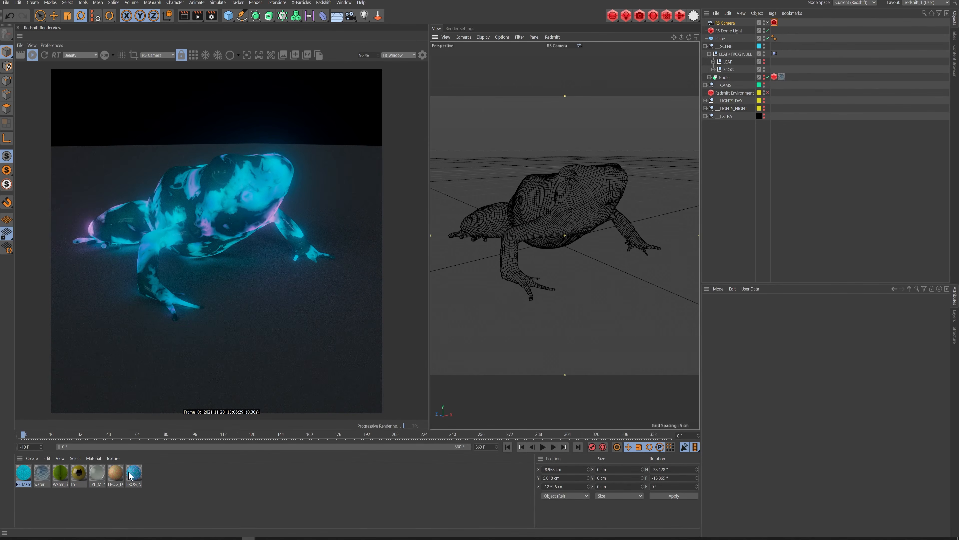
Try a hue shift of about 293 on the frog material's Color Correct node that follows the Color Layer
{"action": "double_click", "coordinate": [24, 474]}
{"action": "left_click", "coordinate": [563, 173]}
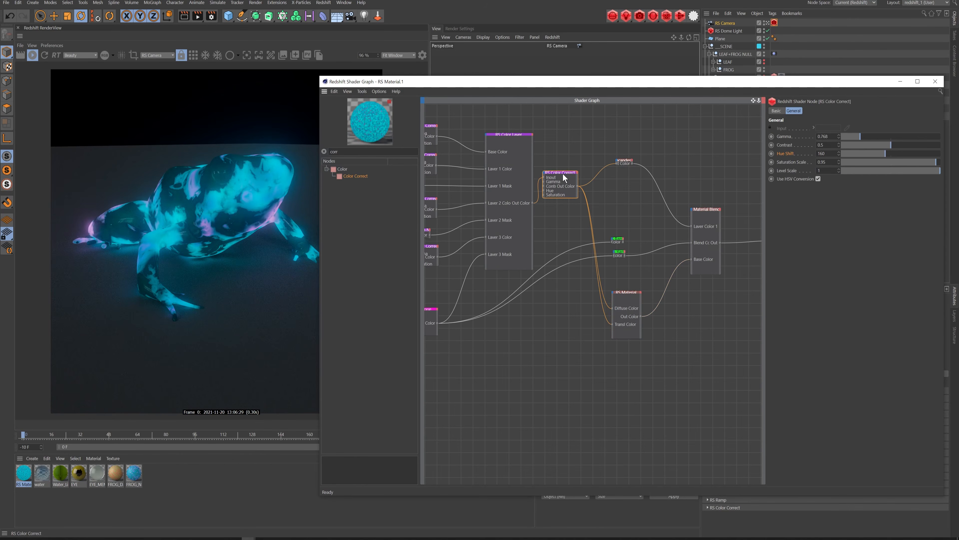
{"action": "left_click_drag", "start_coordinate": [873, 155], "coordinate": [859, 152]}
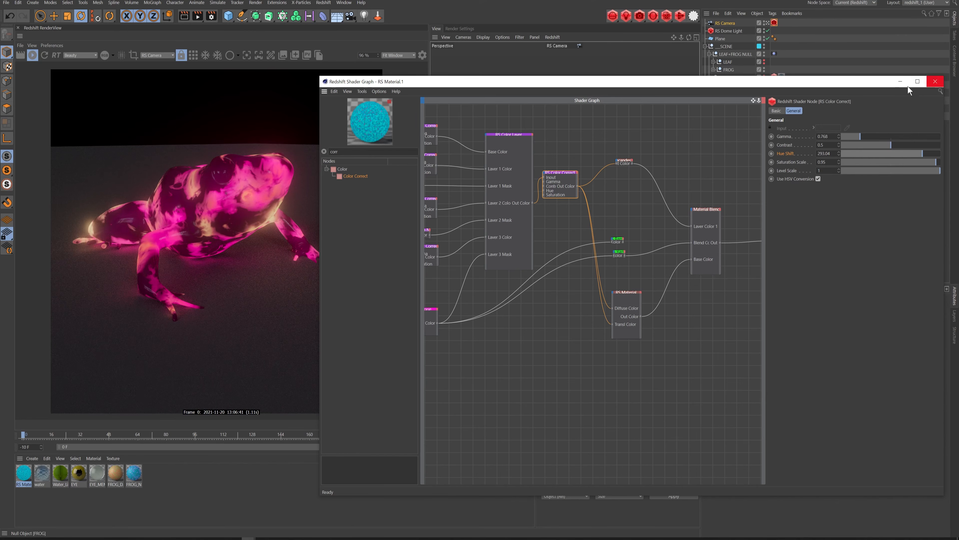
{"action": "left_click", "coordinate": [901, 82]}
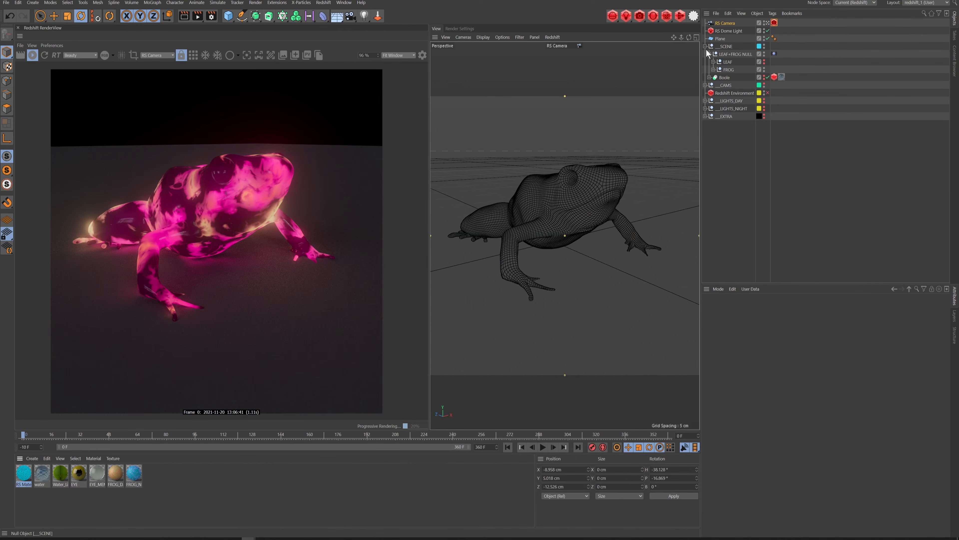
Make the EYES object inside the FROG hierarchy visible in renders, then collapse the hierarchy again
{"action": "left_click", "coordinate": [713, 70]}
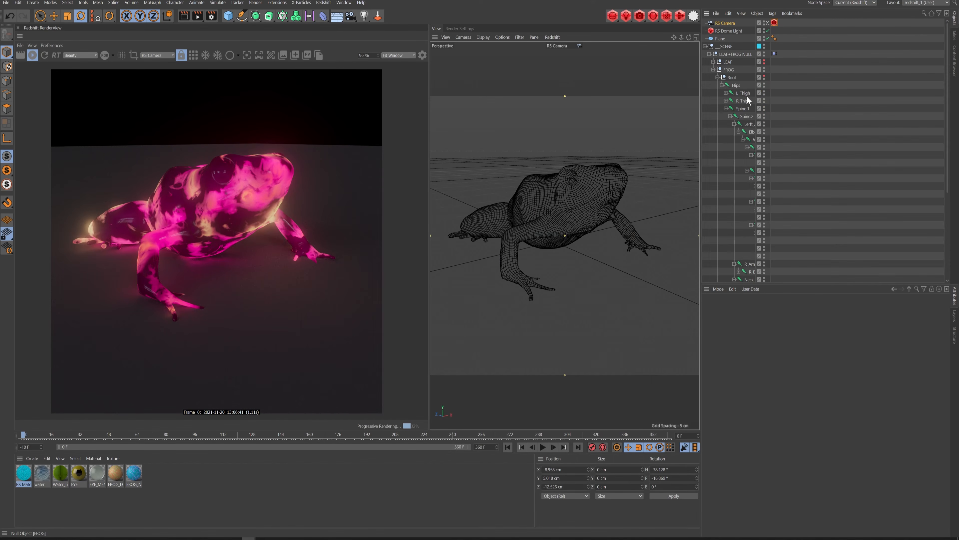
{"action": "scroll", "coordinate": [795, 206], "scroll_direction": "down", "scroll_amount": 5}
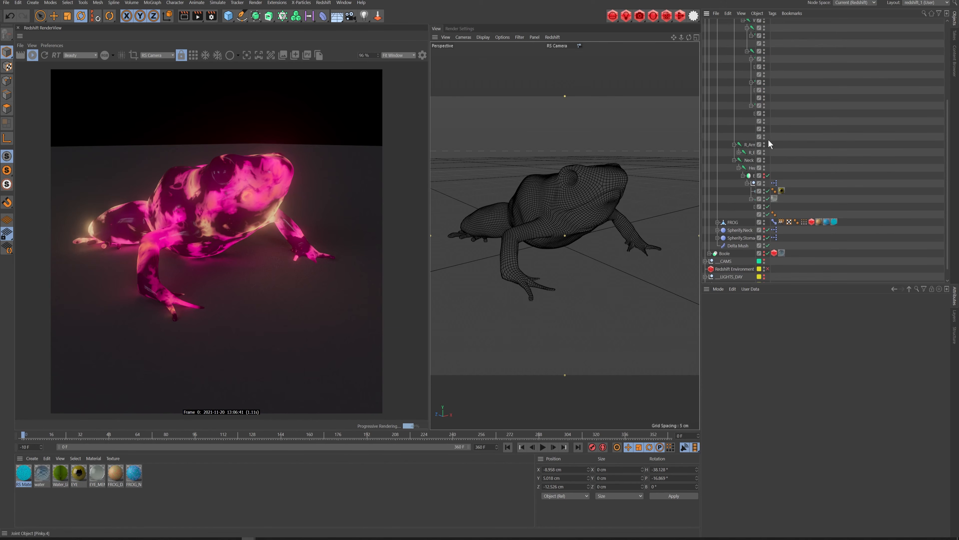
{"action": "left_click_drag", "start_coordinate": [768, 144], "coordinate": [805, 143]}
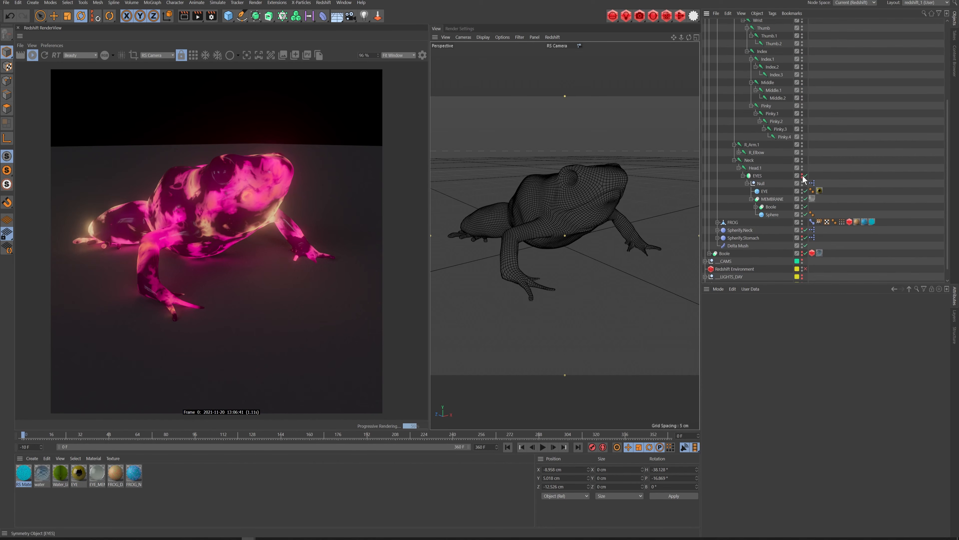
{"action": "left_click_drag", "start_coordinate": [949, 191], "coordinate": [949, 103]}
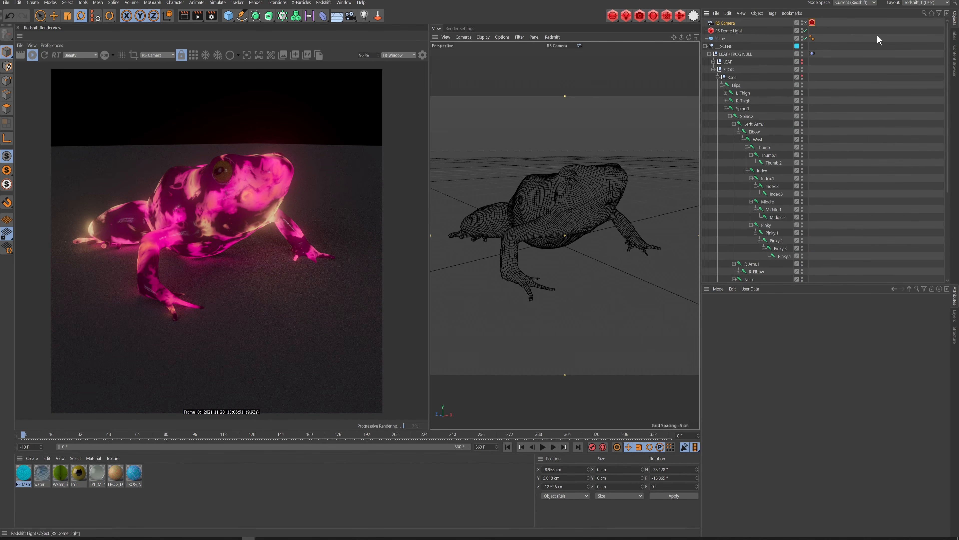
{"action": "left_click", "coordinate": [713, 69]}
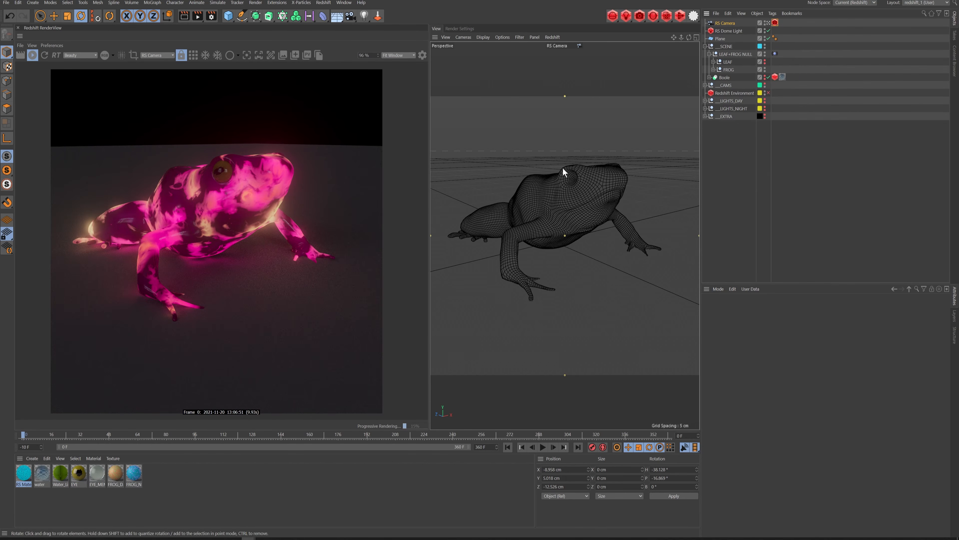
Reframe the RS Camera to show the whole frog from its side, with the head and eye in view
{"action": "left_click_drag", "start_coordinate": [533, 264], "coordinate": [582, 196], "text": "alt"}
{"action": "scroll", "coordinate": [583, 192], "scroll_direction": "down", "scroll_amount": 5}
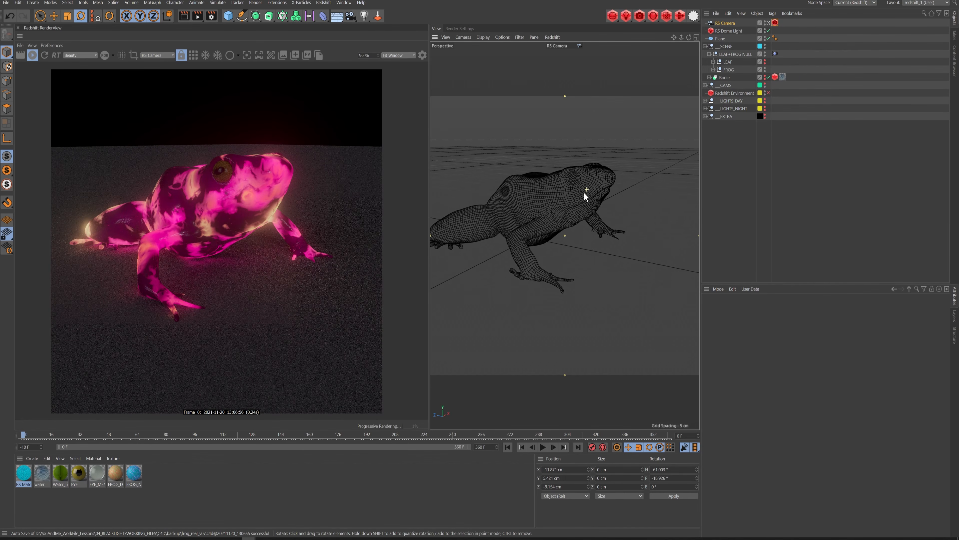
{"action": "middle_click_drag", "start_coordinate": [583, 198], "coordinate": [621, 203], "text": "alt"}
{"action": "left_click_drag", "start_coordinate": [618, 204], "coordinate": [596, 200], "text": "alt"}
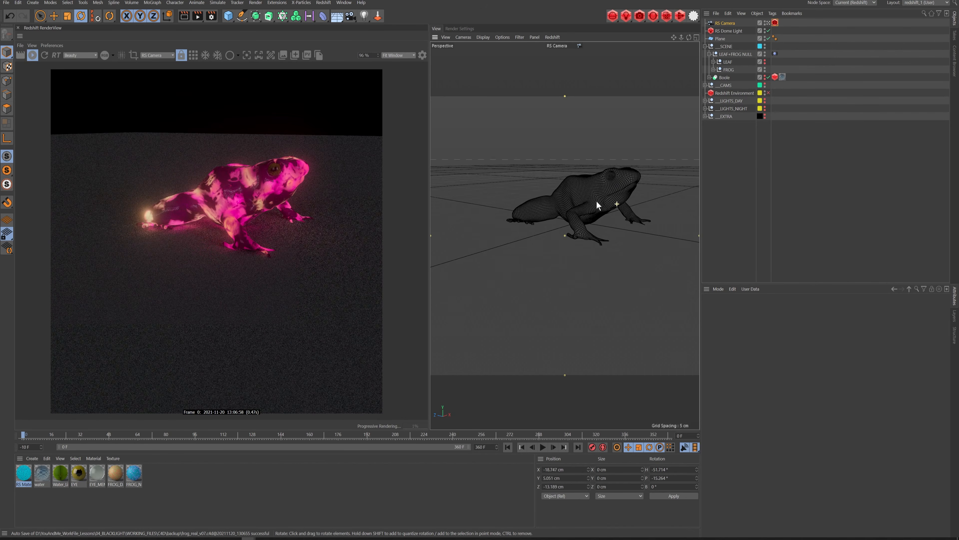
{"action": "right_click_drag", "start_coordinate": [596, 200], "coordinate": [638, 194], "text": "alt"}
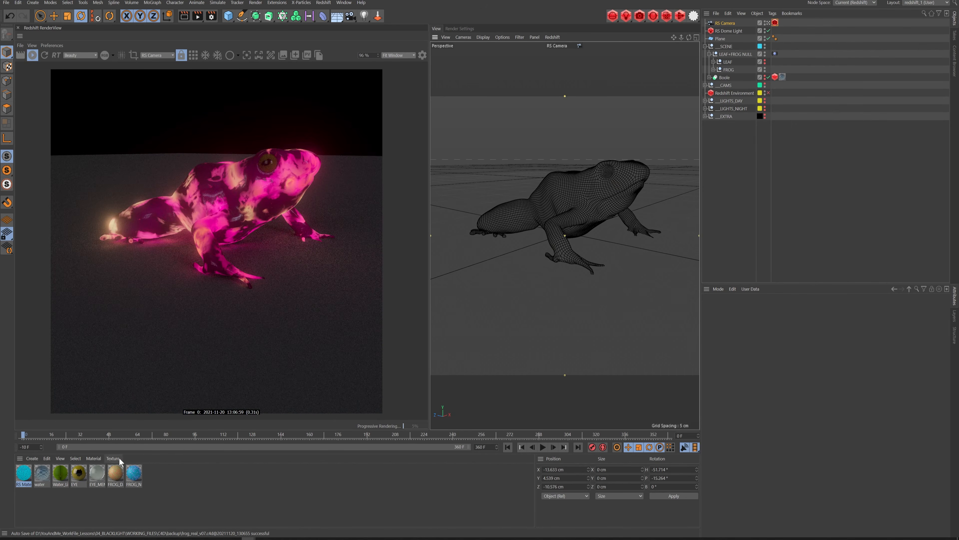
In the frog material's shader graph, examine the large Maxon Noise and the first two Color Correct nodes feeding the Color Layer
{"action": "double_click", "coordinate": [30, 478]}
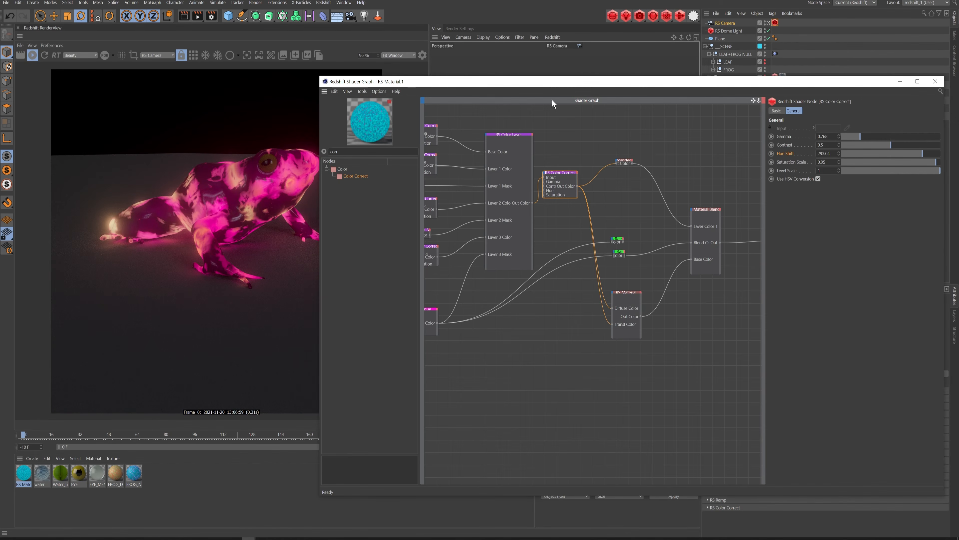
{"action": "left_click_drag", "start_coordinate": [557, 82], "coordinate": [577, 69]}
{"action": "middle_click_drag", "start_coordinate": [556, 221], "coordinate": [683, 218]}
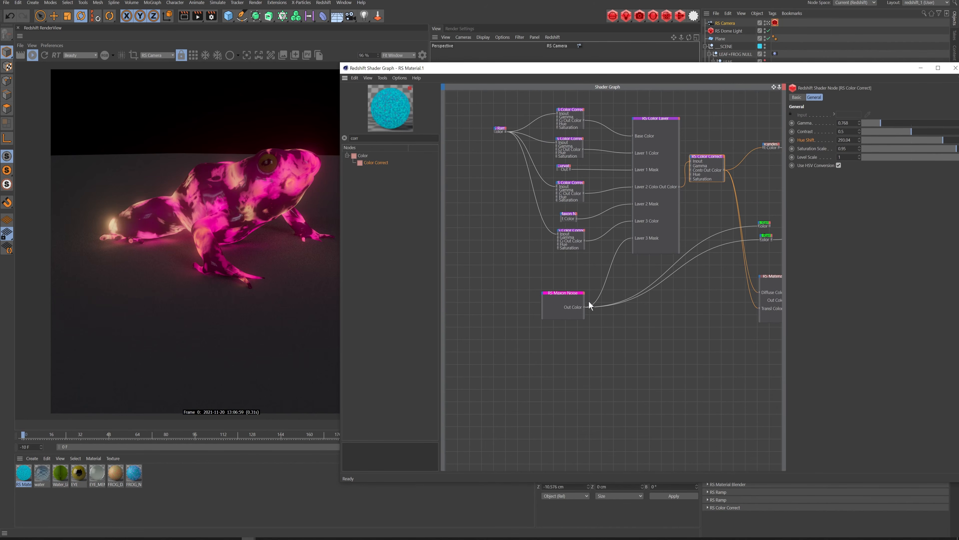
{"action": "left_click_drag", "start_coordinate": [568, 294], "coordinate": [561, 292]}
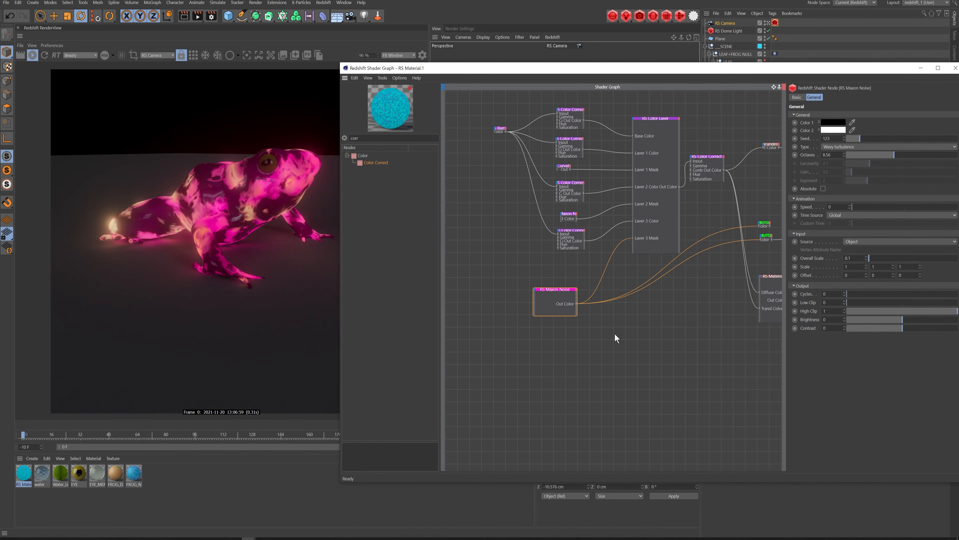
{"action": "left_click_drag", "start_coordinate": [566, 290], "coordinate": [565, 294]}
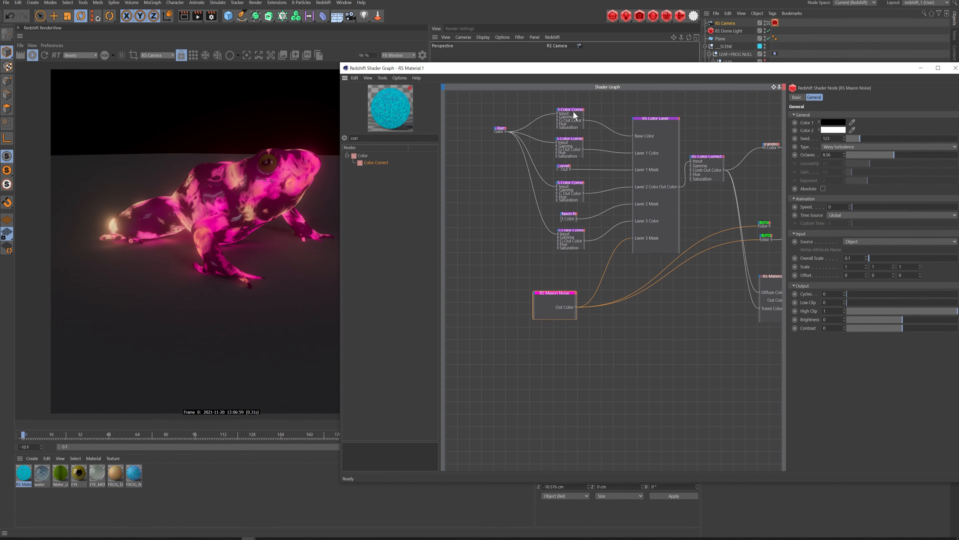
{"action": "left_click", "coordinate": [574, 112]}
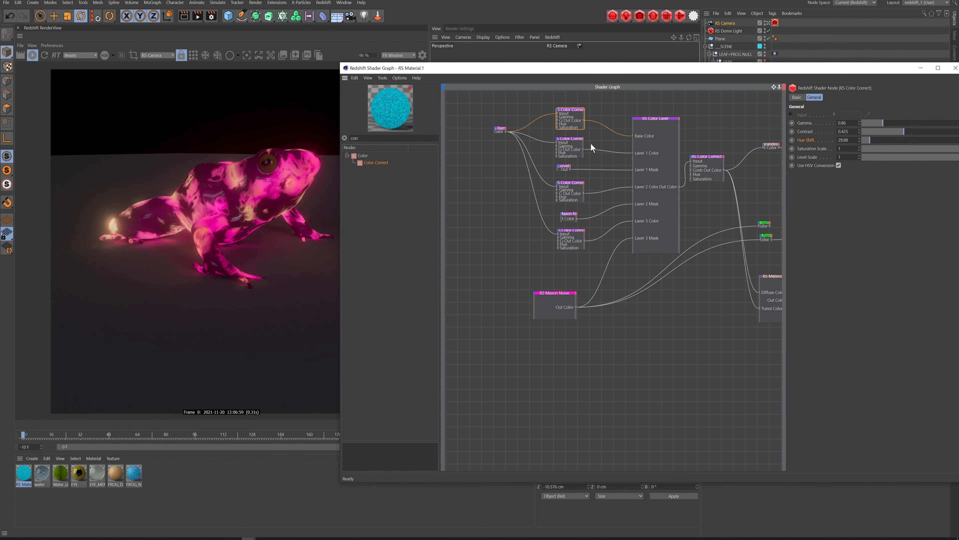
{"action": "left_click", "coordinate": [577, 142]}
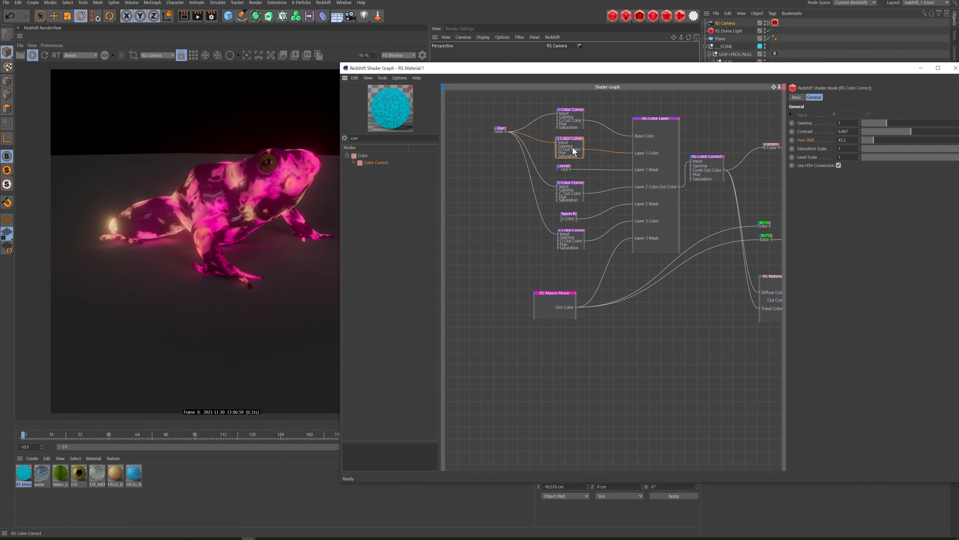
Try hue shifts of about 224, 137.5 and 318.6 on the Color Correct node after the Color Layer
{"action": "left_click", "coordinate": [710, 156]}
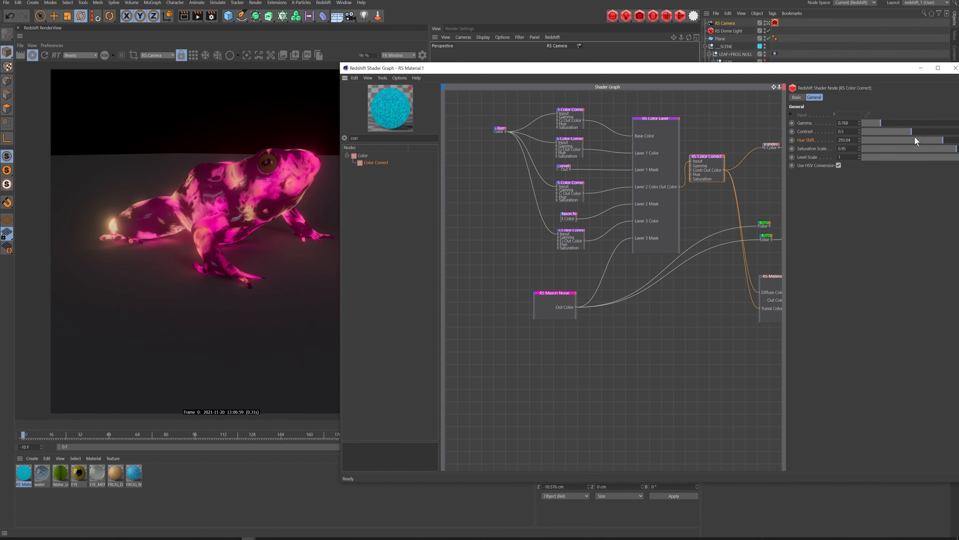
{"action": "left_click", "coordinate": [922, 138]}
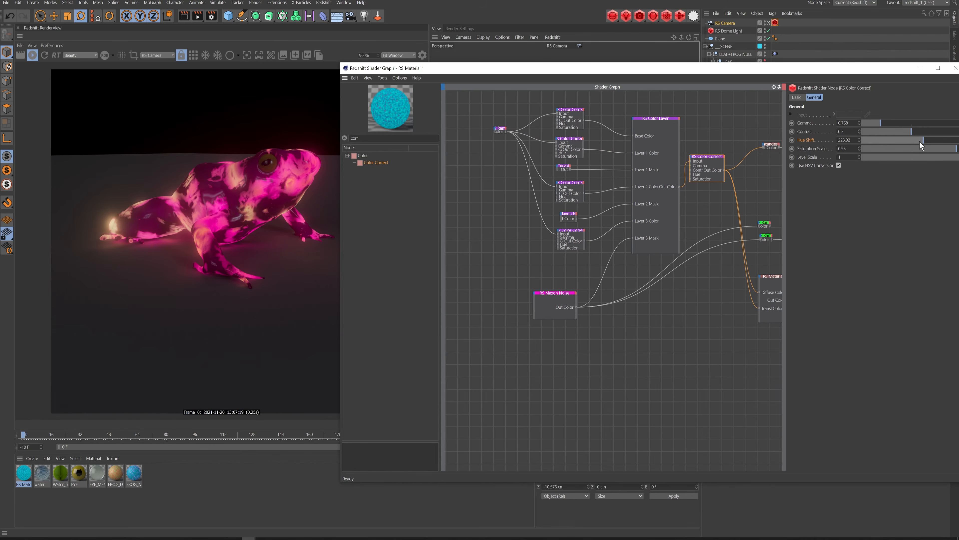
{"action": "left_click", "coordinate": [892, 141]}
{"action": "left_click", "coordinate": [876, 139]}
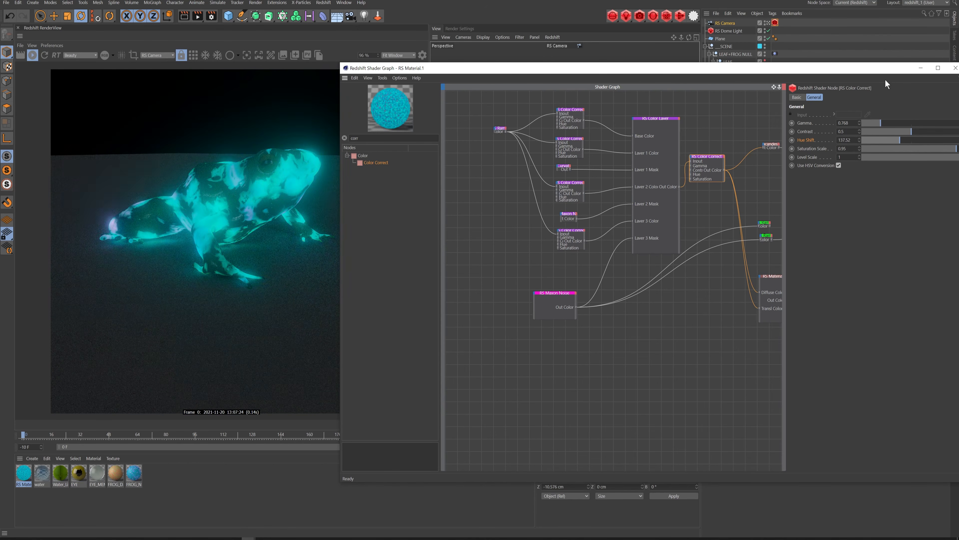
{"action": "left_click_drag", "start_coordinate": [885, 70], "coordinate": [857, 66]}
{"action": "left_click", "coordinate": [922, 135]}
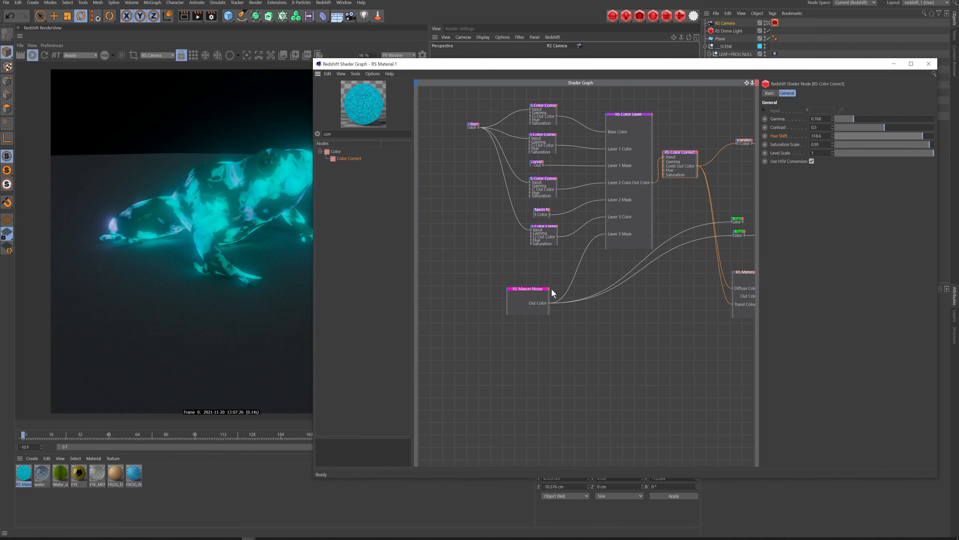
Set the large Maxon Noise's octaves to about 2.78 and seed to 684, and the final Color Correct's hue shift to about 213
{"action": "left_click", "coordinate": [530, 291]}
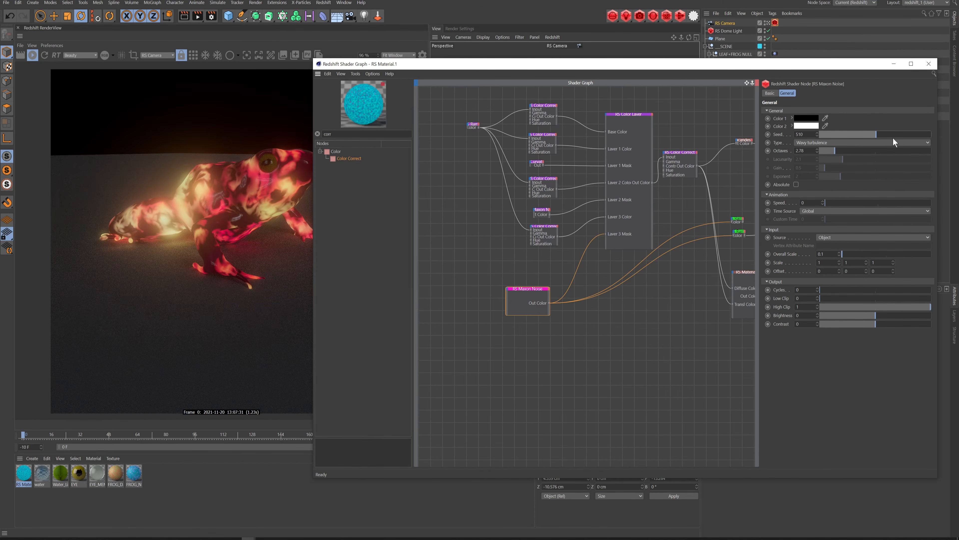
{"action": "left_click", "coordinate": [896, 134]}
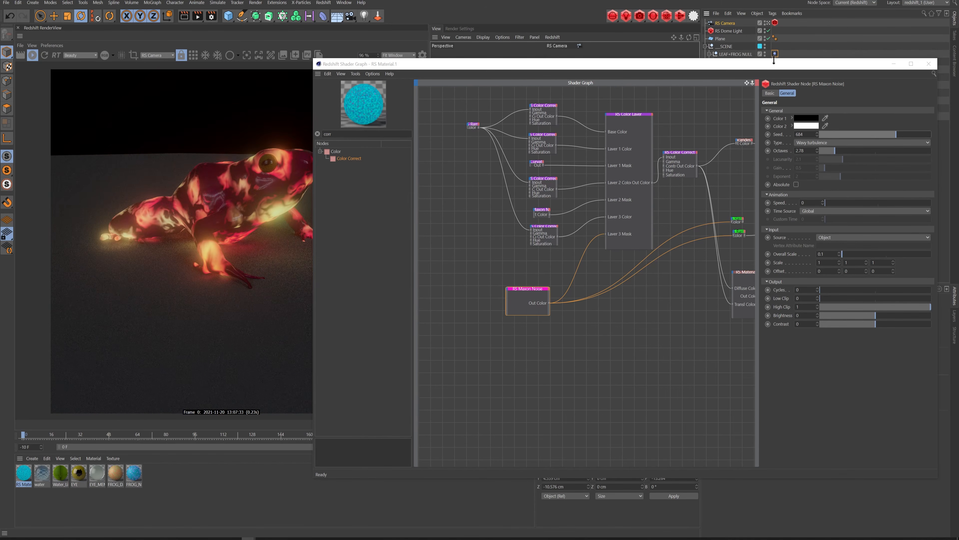
{"action": "left_click_drag", "start_coordinate": [774, 61], "coordinate": [786, 52]}
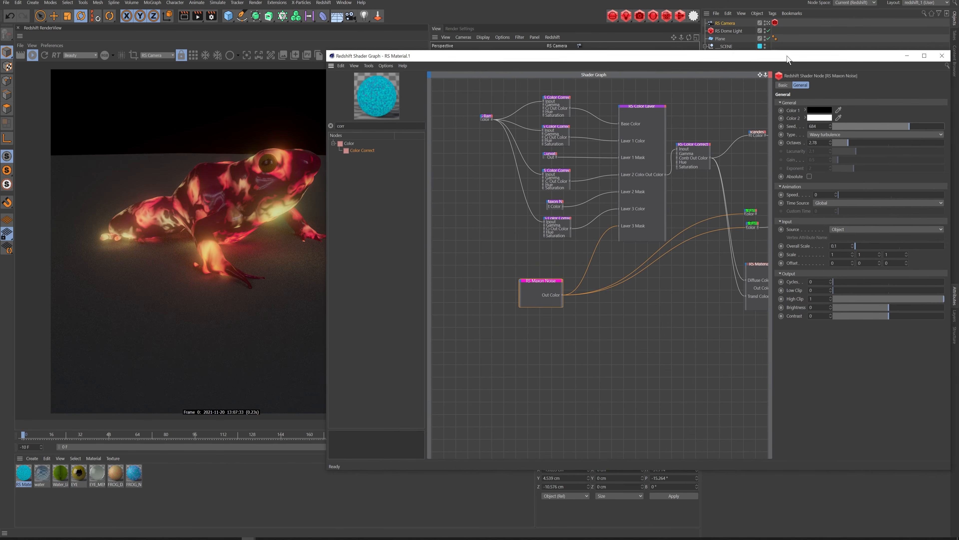
{"action": "left_click", "coordinate": [699, 144]}
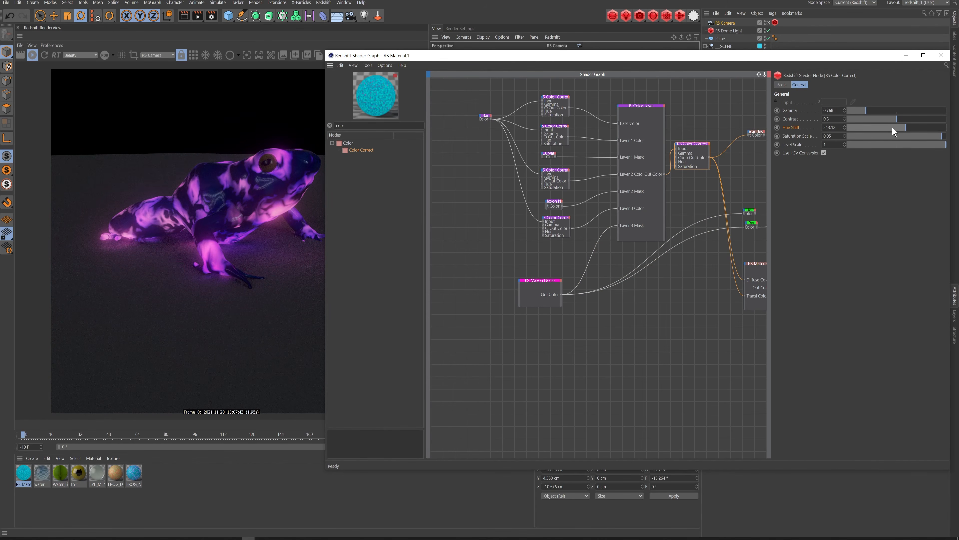
{"action": "left_click", "coordinate": [941, 55]}
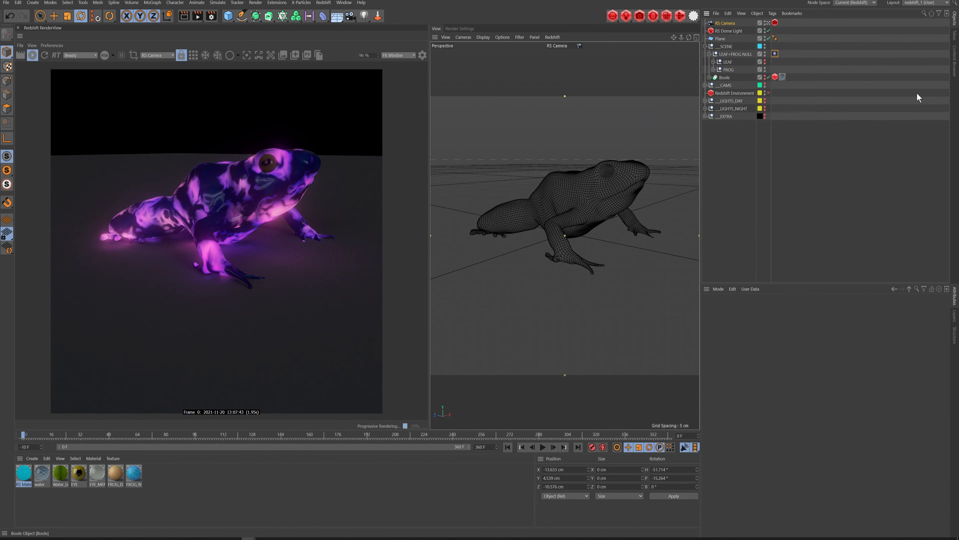
Set the RS Dome Light's exposure to about -0.645 EV
{"action": "left_click", "coordinate": [729, 31]}
{"action": "left_click_drag", "start_coordinate": [859, 355], "coordinate": [847, 355]}
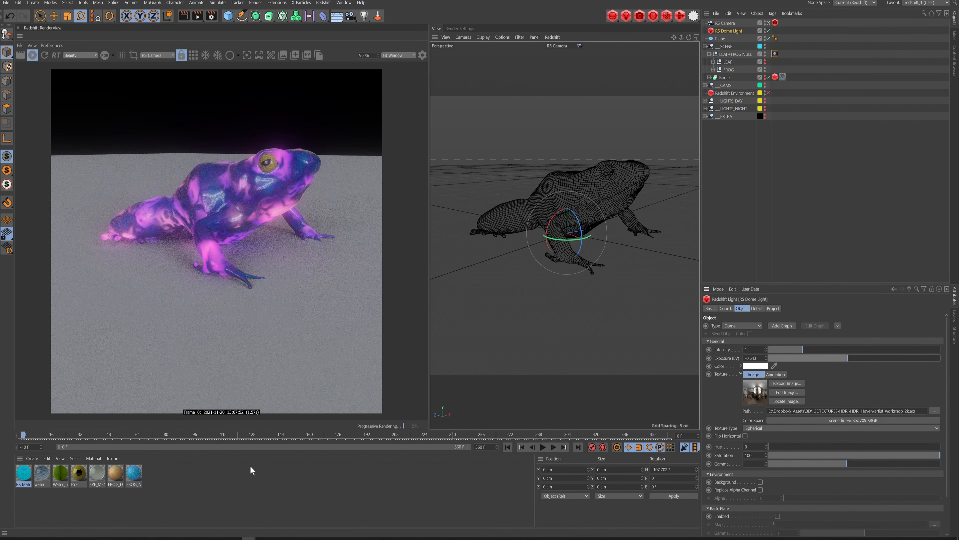
Reopen the frog material's shader graph, check the lower Ramp, and set the Incandescent node's intensity multiplier to 1
{"action": "left_click", "coordinate": [23, 474]}
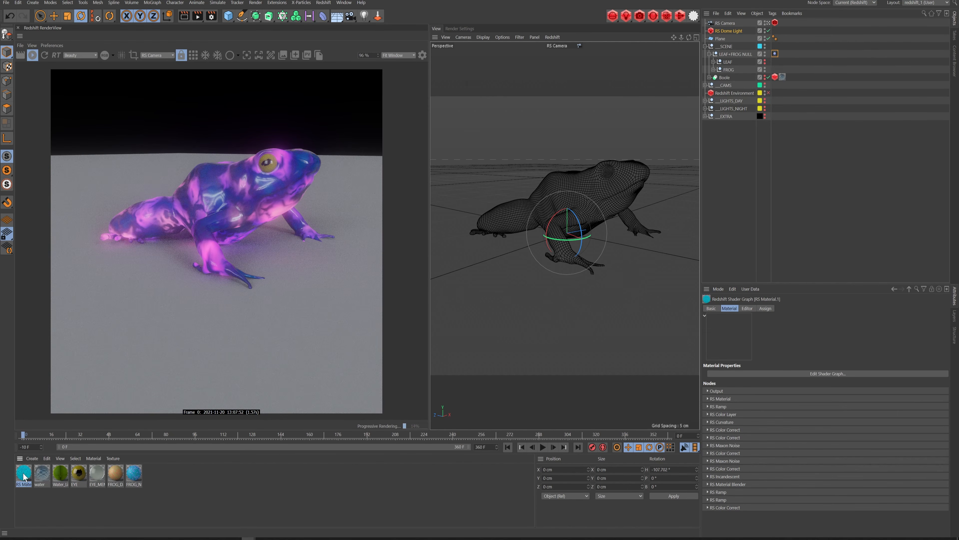
{"action": "double_click", "coordinate": [24, 475]}
{"action": "left_click_drag", "start_coordinate": [488, 34], "coordinate": [768, 42]}
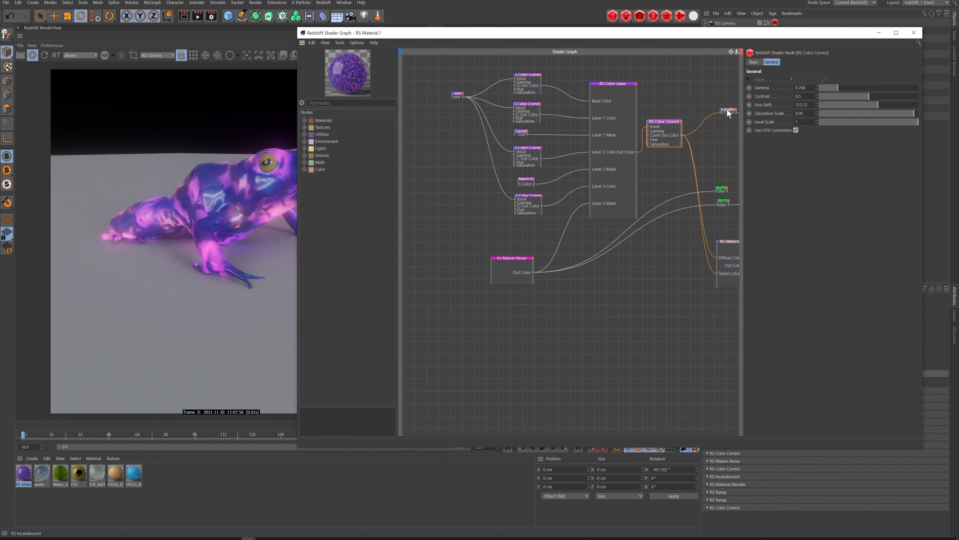
{"action": "middle_click_drag", "start_coordinate": [715, 174], "coordinate": [631, 170]}
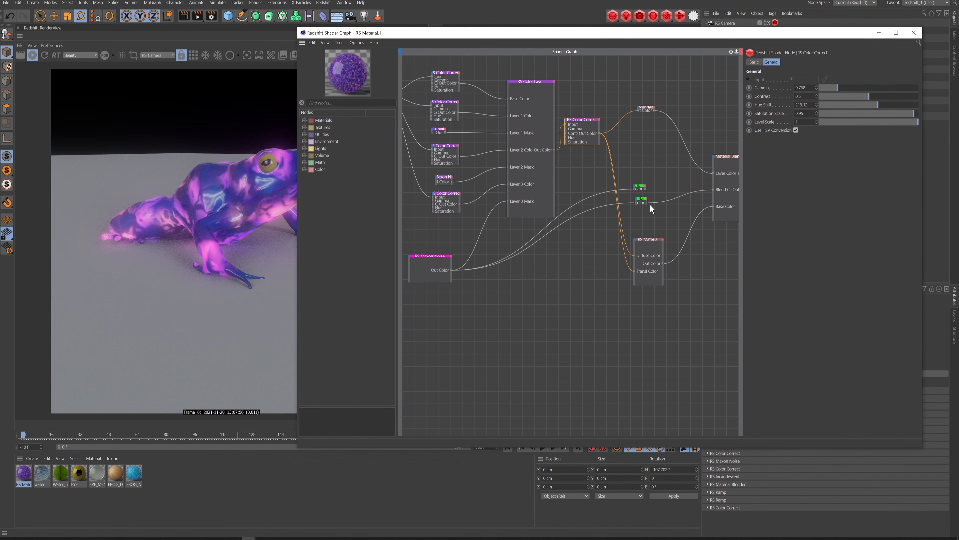
{"action": "left_click", "coordinate": [643, 201]}
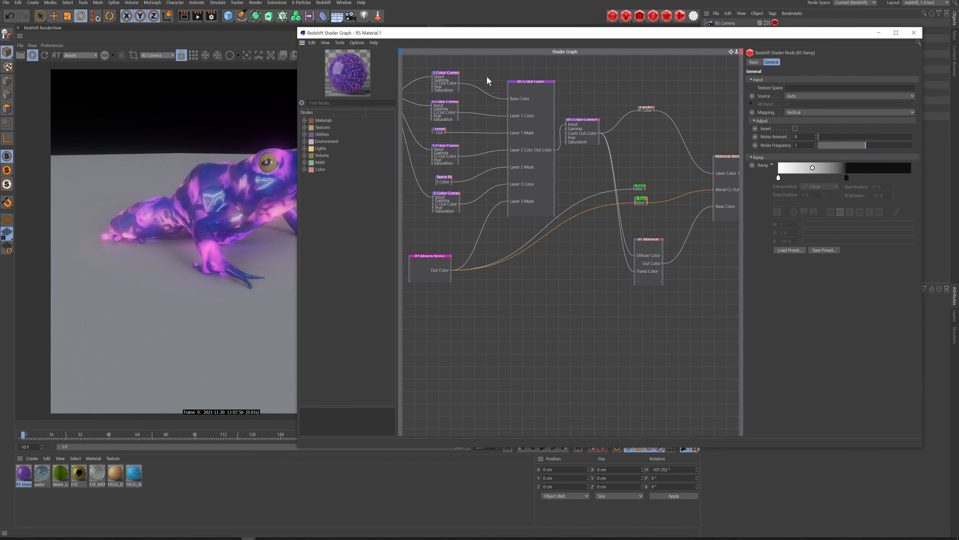
{"action": "left_click_drag", "start_coordinate": [592, 36], "coordinate": [602, 36]}
{"action": "left_click", "coordinate": [658, 109]}
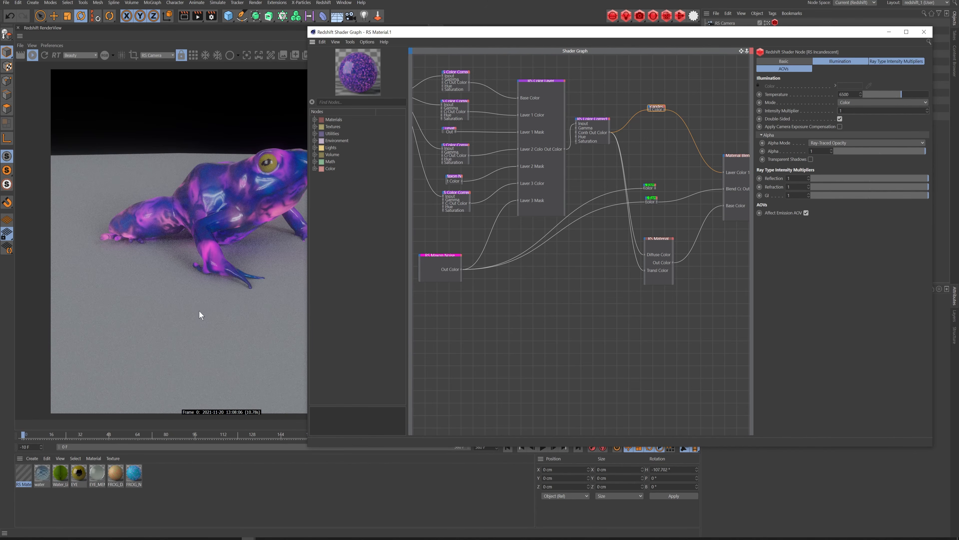
Set the RS Dome Light's exposure to about -4.922 EV and orbit to a more frontal view of the frog
{"action": "left_click", "coordinate": [925, 32]}
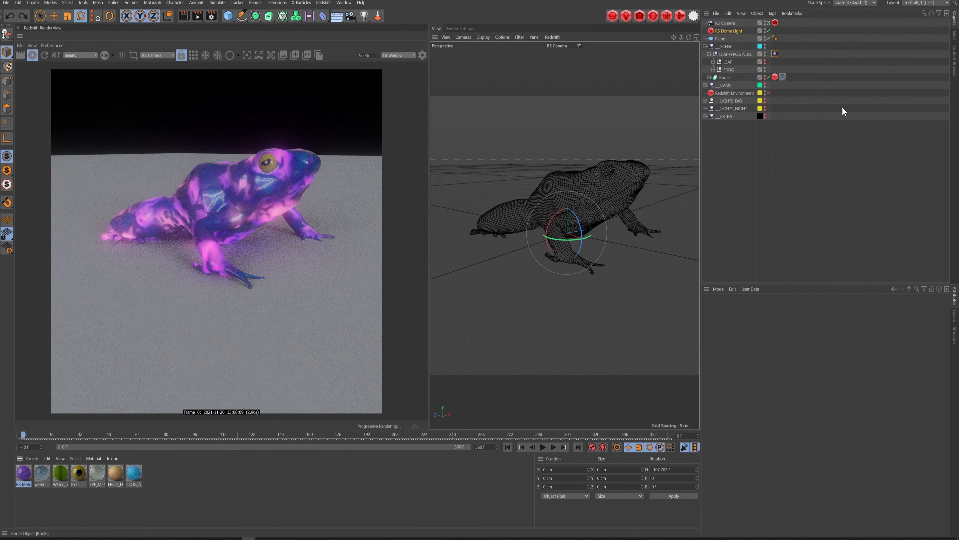
{"action": "left_click", "coordinate": [729, 31]}
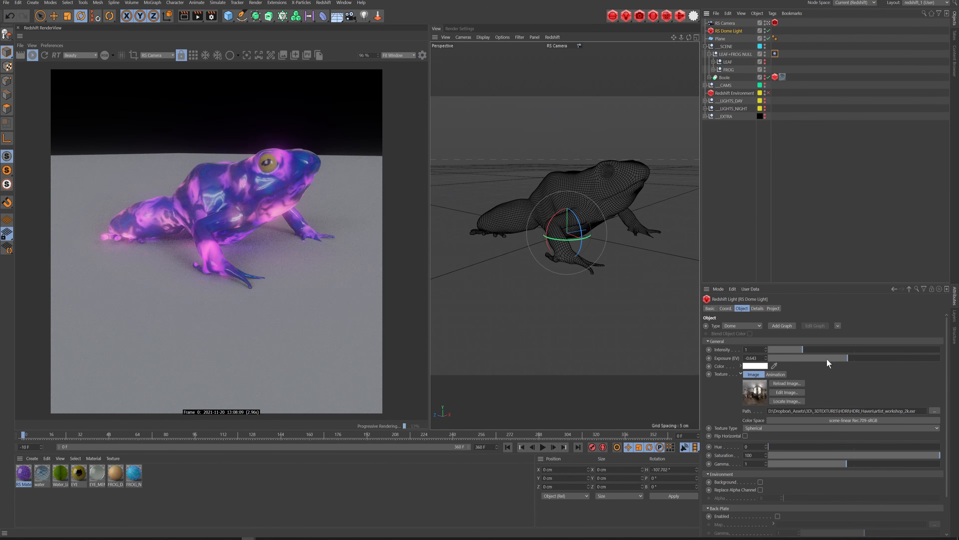
{"action": "left_click_drag", "start_coordinate": [808, 357], "coordinate": [803, 357]}
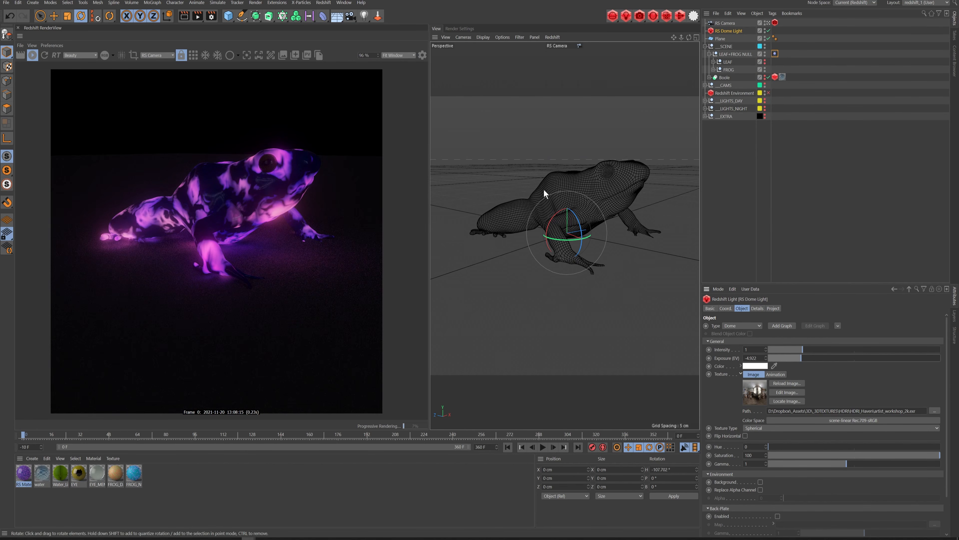
{"action": "left_click_drag", "start_coordinate": [544, 188], "coordinate": [584, 196], "text": "alt"}
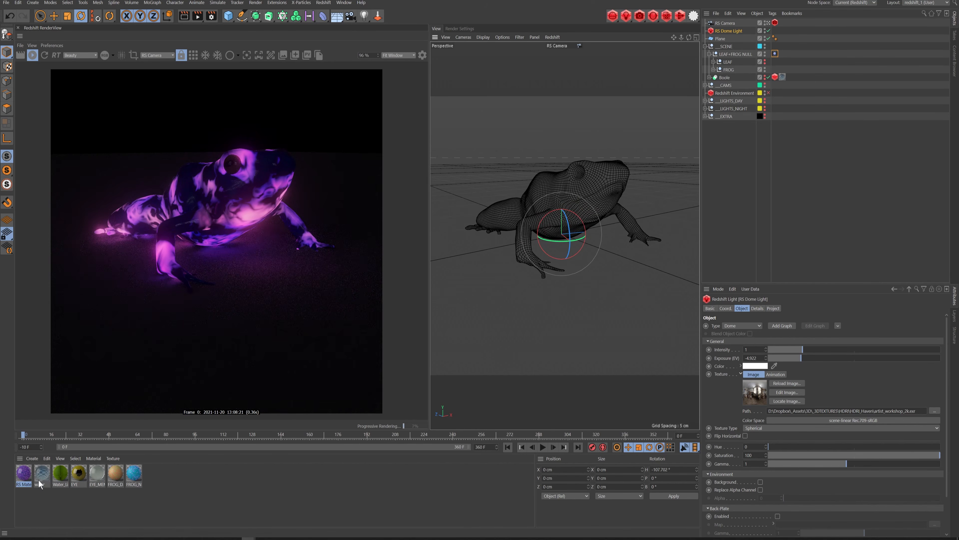
Reopen the frog material's shader graph and preview the large Maxon Noise by feeding it straight into the output
{"action": "double_click", "coordinate": [24, 473]}
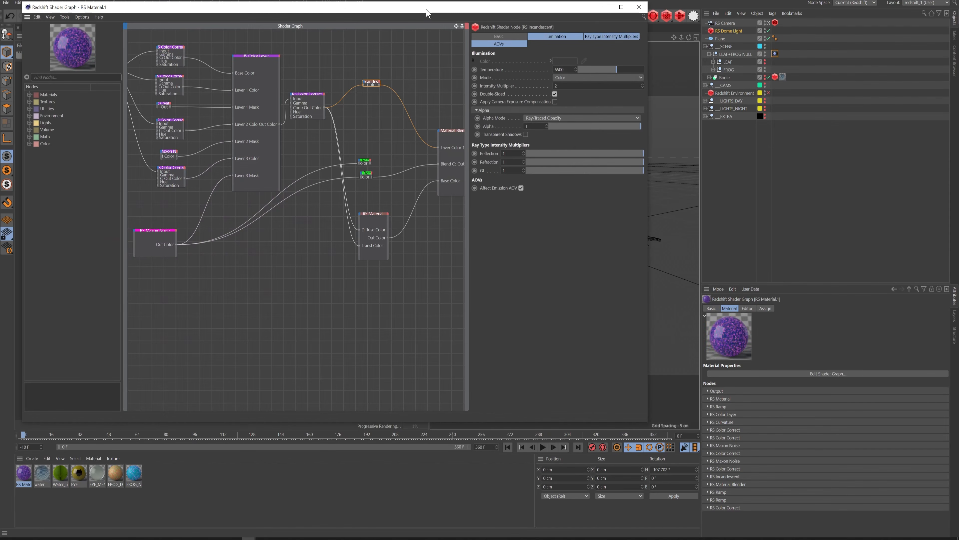
{"action": "left_click_drag", "start_coordinate": [426, 13], "coordinate": [739, 38]}
{"action": "key", "text": "ctrl+z"}
{"action": "key", "text": "ctrl+z"}
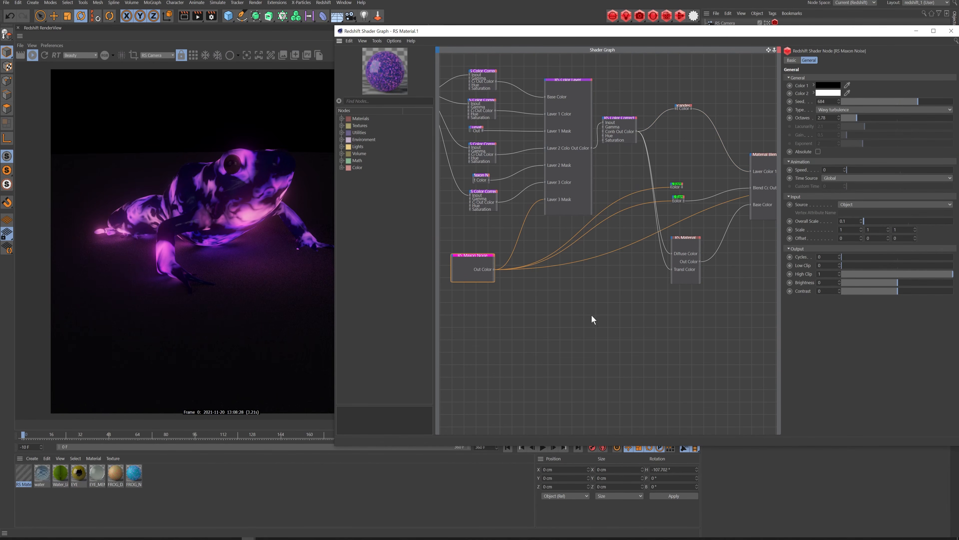
{"action": "left_click_drag", "start_coordinate": [855, 33], "coordinate": [539, 220]}
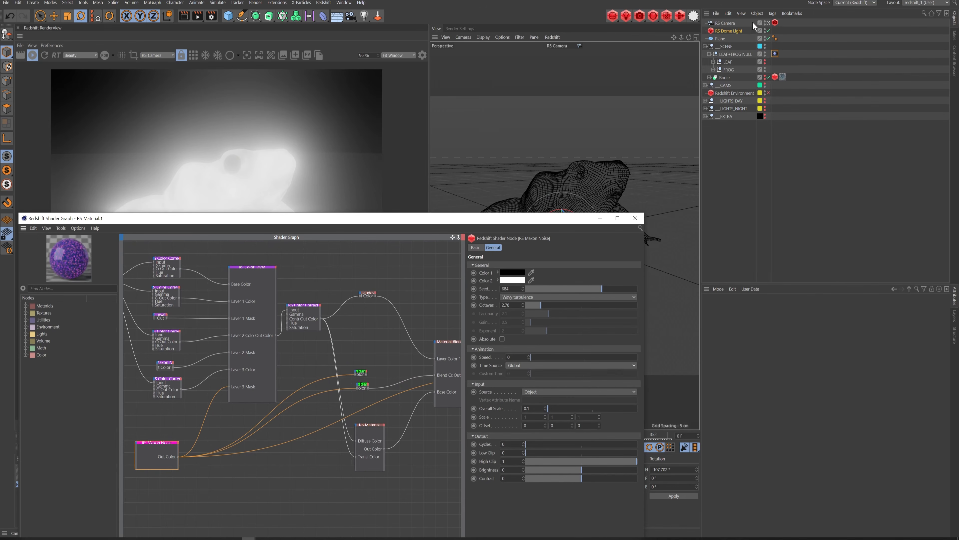
Turn off the RS Camera's bloom override and preview the lower Ramp by feeding it straight into the output
{"action": "left_click", "coordinate": [775, 23]}
{"action": "left_click", "coordinate": [732, 333]}
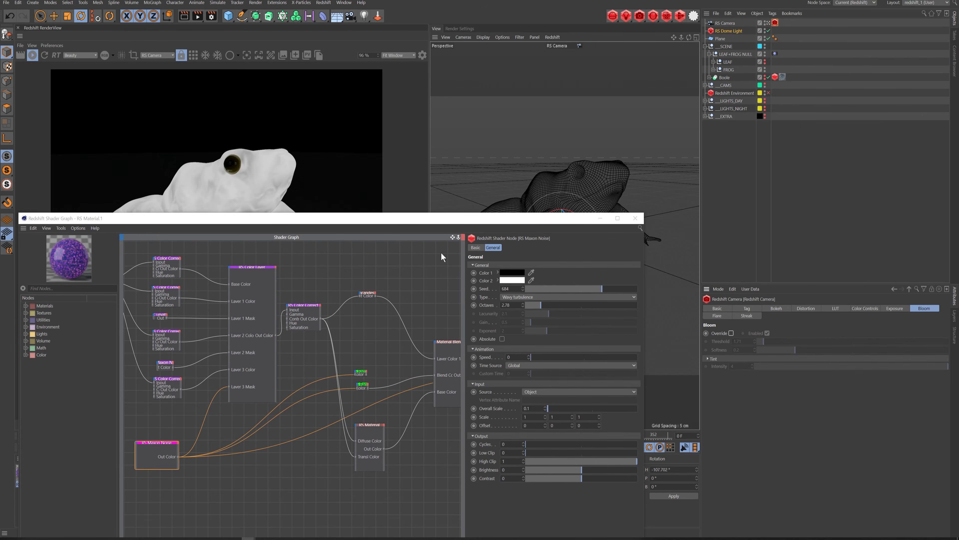
{"action": "left_click_drag", "start_coordinate": [438, 218], "coordinate": [732, 101]}
{"action": "left_click_drag", "start_coordinate": [774, 34], "coordinate": [775, 34]}
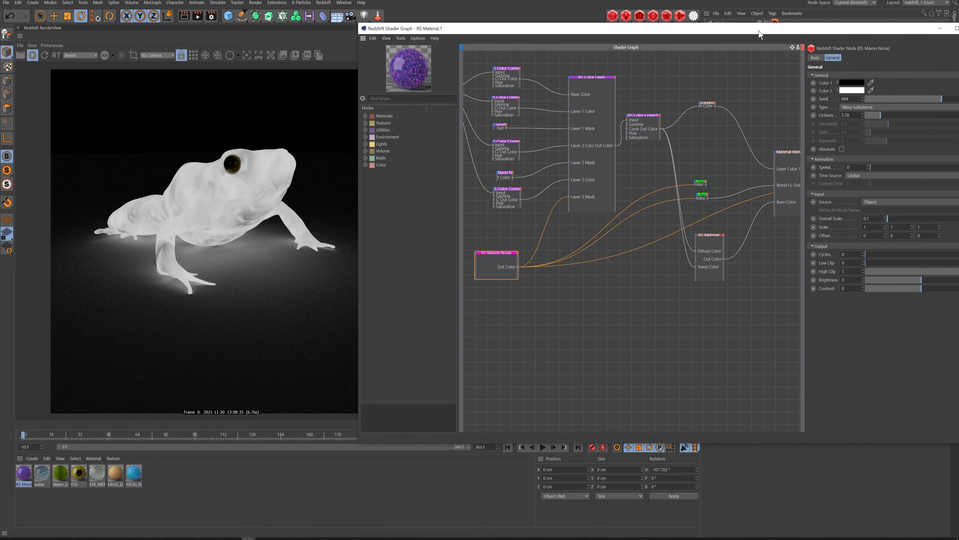
{"action": "left_click", "coordinate": [696, 199]}
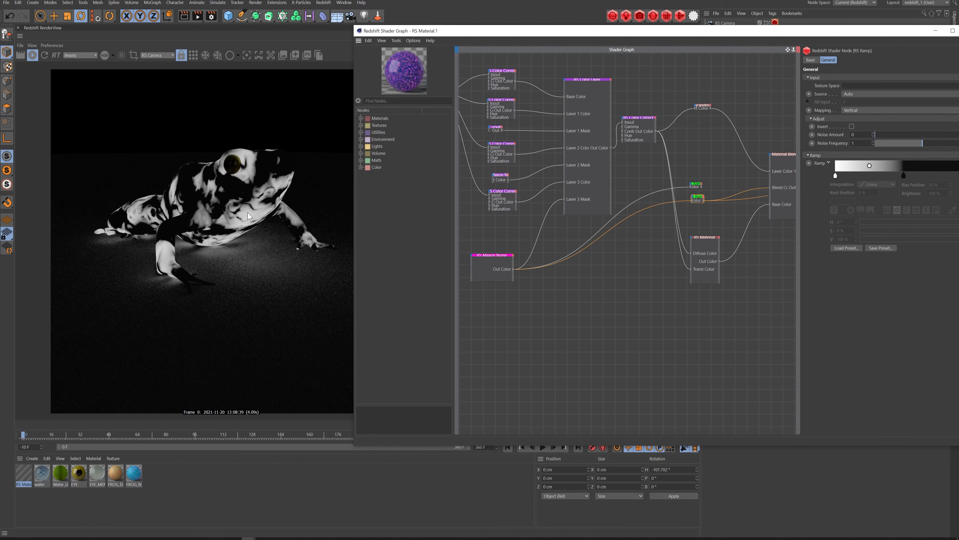
Add a Store Color To AOV node to the graph above the Output node
{"action": "middle_click_drag", "start_coordinate": [766, 279], "coordinate": [649, 281]}
{"action": "middle_click_drag", "start_coordinate": [708, 264], "coordinate": [707, 279]}
{"action": "left_click", "coordinate": [361, 133]}
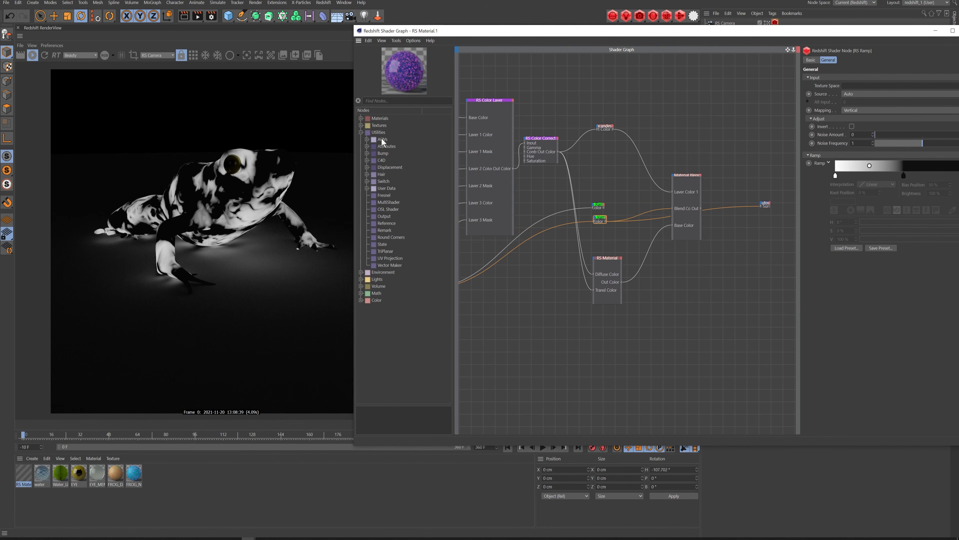
{"action": "left_click", "coordinate": [367, 139]}
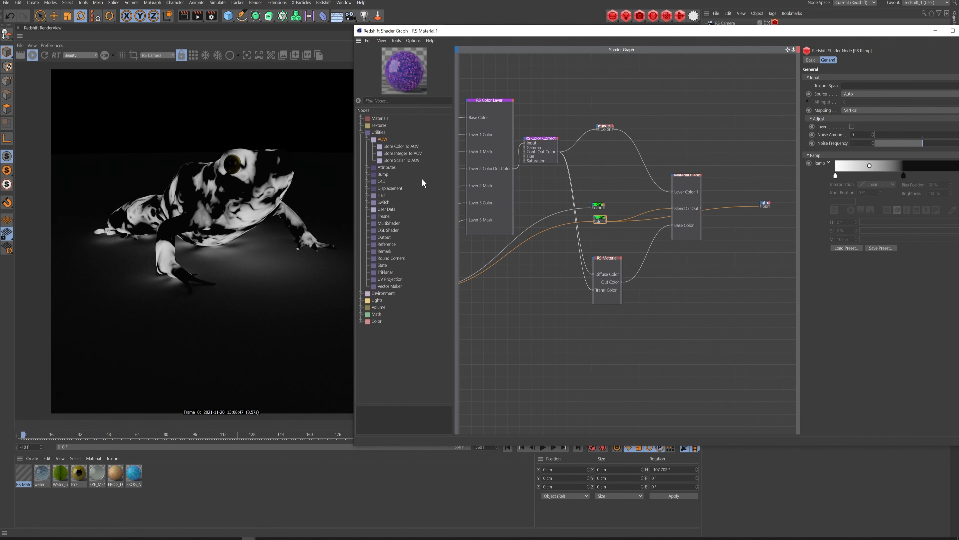
{"action": "left_click", "coordinate": [401, 146]}
{"action": "left_click_drag", "start_coordinate": [734, 136], "coordinate": [738, 156]}
{"action": "middle_click_drag", "start_coordinate": [696, 254], "coordinate": [650, 260]}
Connect the lower Ramp to Aov Input 0 and the Material Blender to Beauty Input of the Store Color To AOV node
{"action": "left_click", "coordinate": [559, 227]}
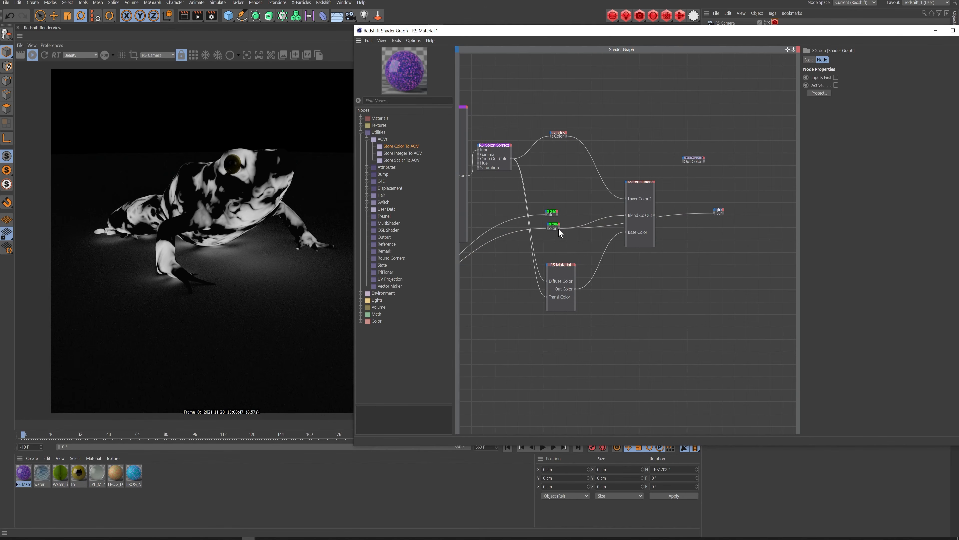
{"action": "left_click_drag", "start_coordinate": [561, 228], "coordinate": [685, 161]}
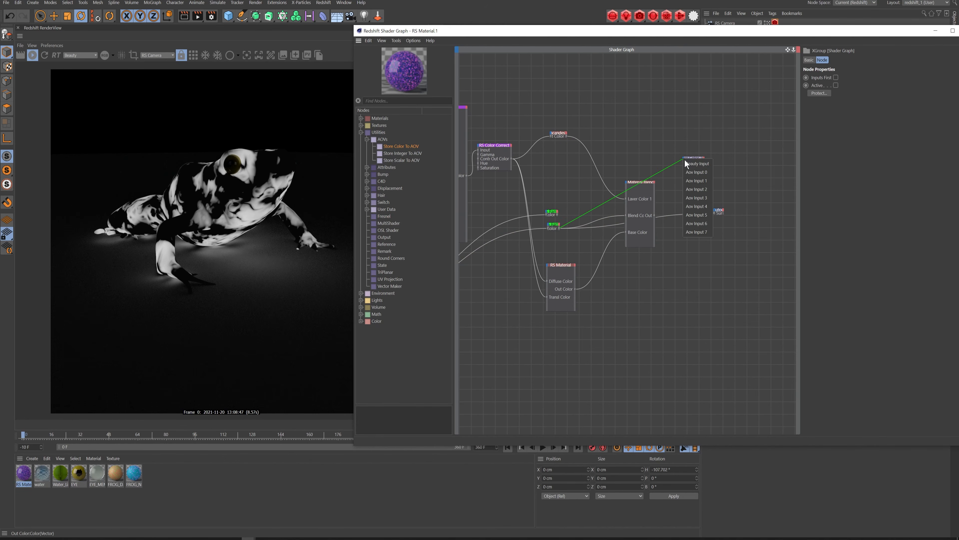
{"action": "left_click", "coordinate": [700, 172]}
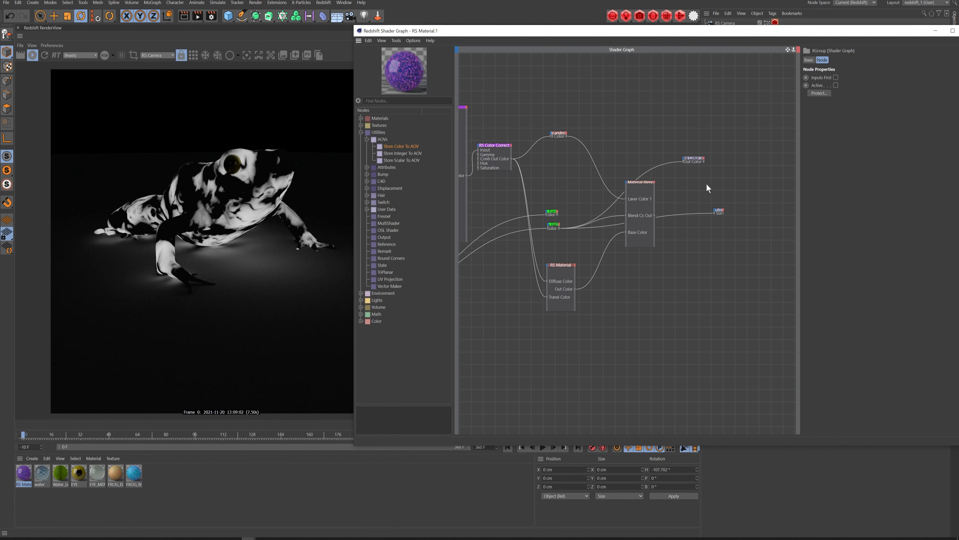
{"action": "left_click", "coordinate": [638, 182]}
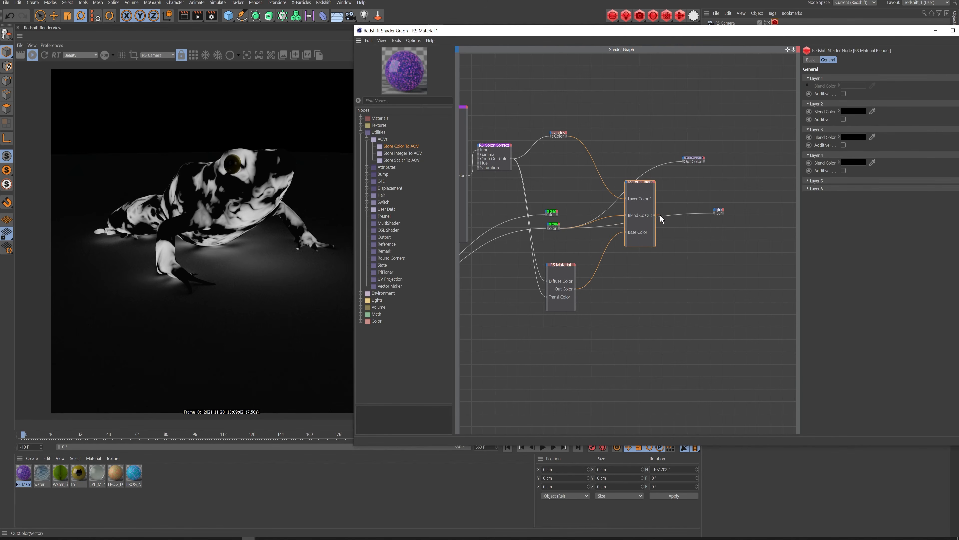
{"action": "left_click_drag", "start_coordinate": [690, 154], "coordinate": [684, 158]}
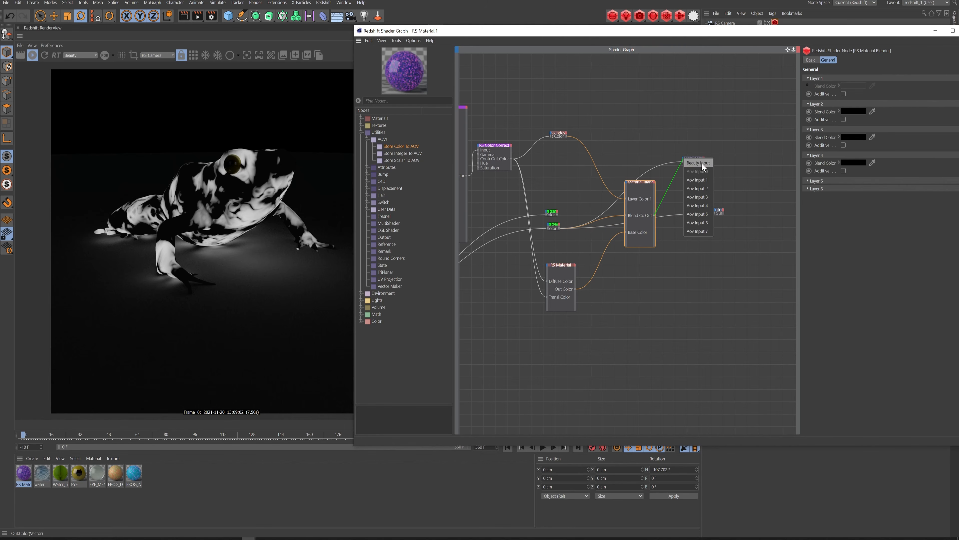
{"action": "left_click", "coordinate": [702, 163]}
Place the Store Color To AOV node between the Material Blender and the Output node and connect it to the Output
{"action": "left_click", "coordinate": [696, 158]}
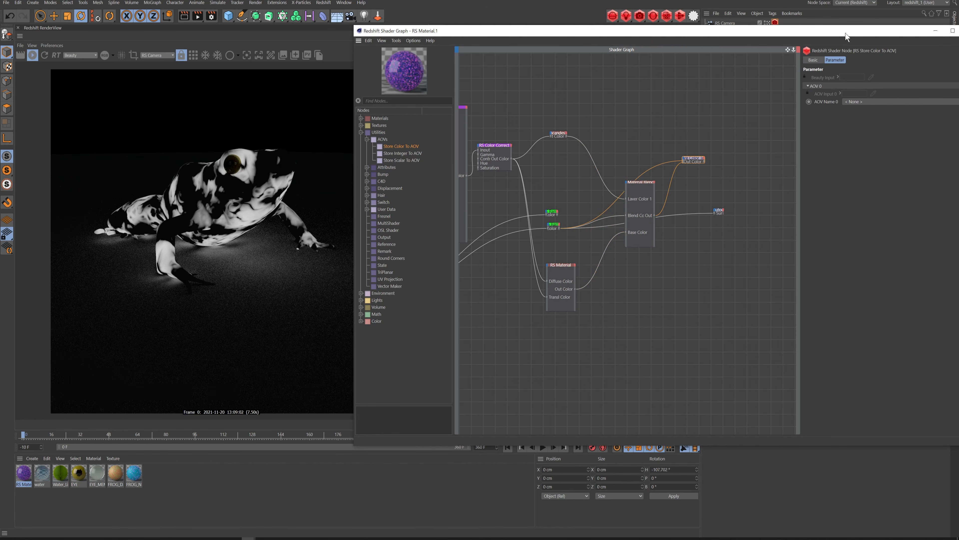
{"action": "left_click_drag", "start_coordinate": [651, 163], "coordinate": [659, 211]}
{"action": "left_click", "coordinate": [684, 214]}
{"action": "left_click", "coordinate": [667, 214]}
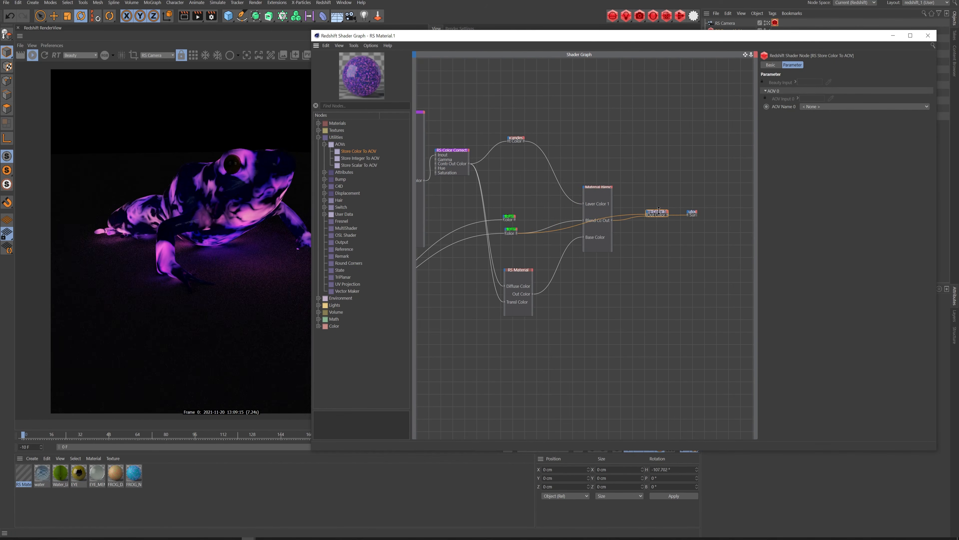
Create a new custom AOV named BaseNoise for AOV Name 0 on the Store Color To AOV node
{"action": "left_click", "coordinate": [814, 106]}
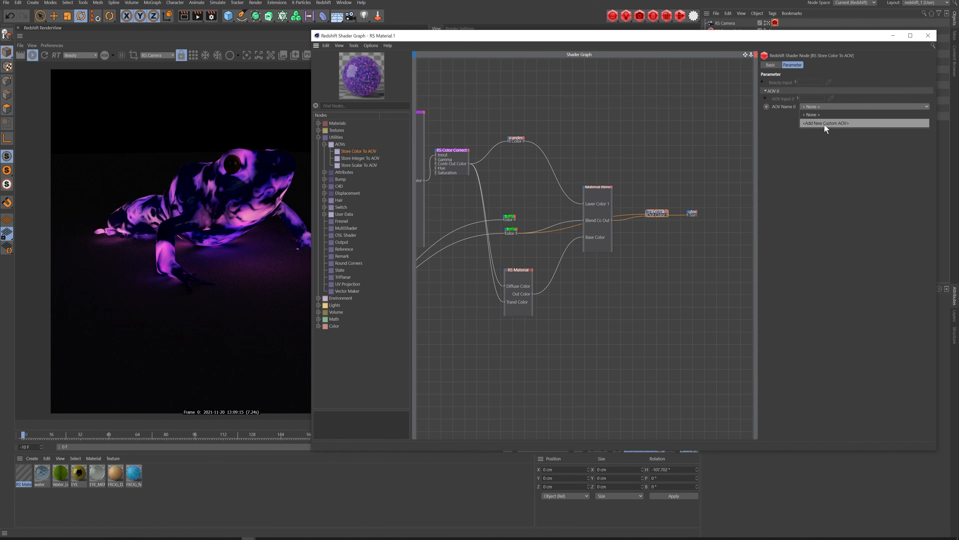
{"action": "left_click", "coordinate": [825, 123]}
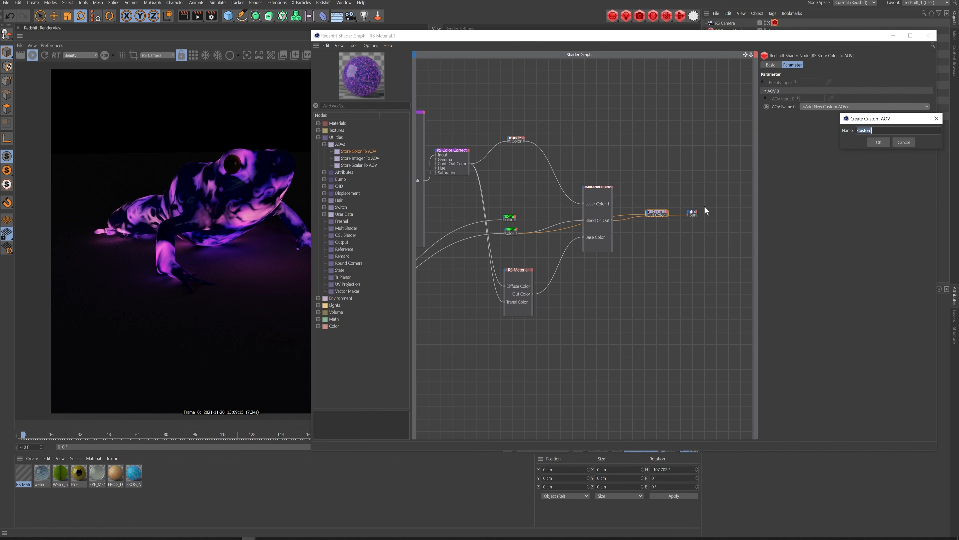
{"action": "type", "text": "BaseNoise"}
{"action": "left_click", "coordinate": [879, 142]}
{"action": "left_click_drag", "start_coordinate": [726, 37], "coordinate": [747, 39]}
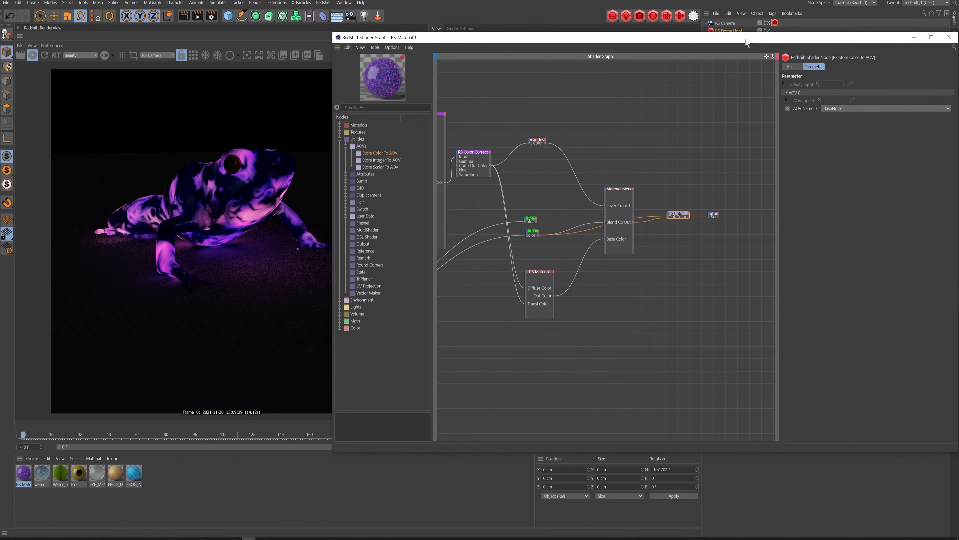
Enable AOVs in the Redshift render settings and select the BaseNoise entry in the AOV Manager
{"action": "left_click", "coordinate": [81, 55]}
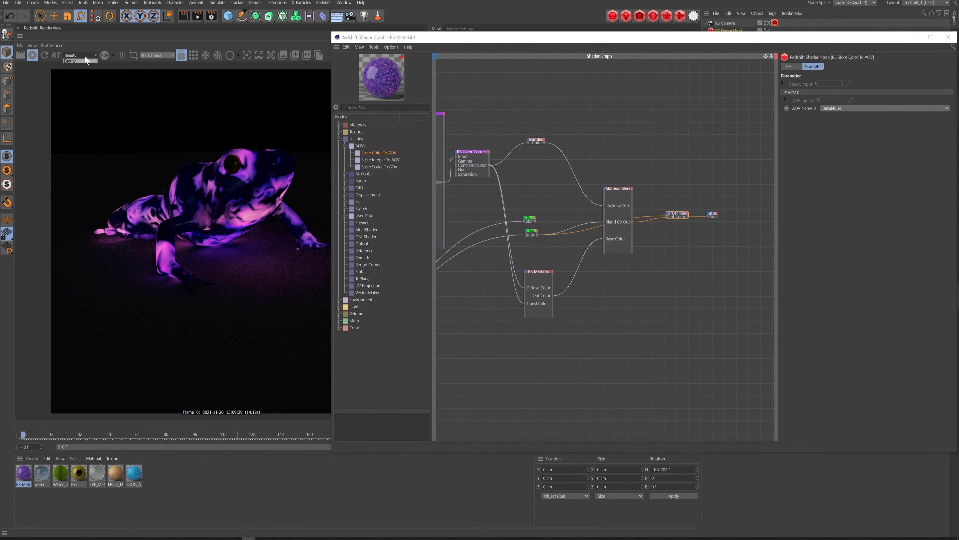
{"action": "left_click", "coordinate": [458, 29]}
{"action": "left_click", "coordinate": [915, 37]}
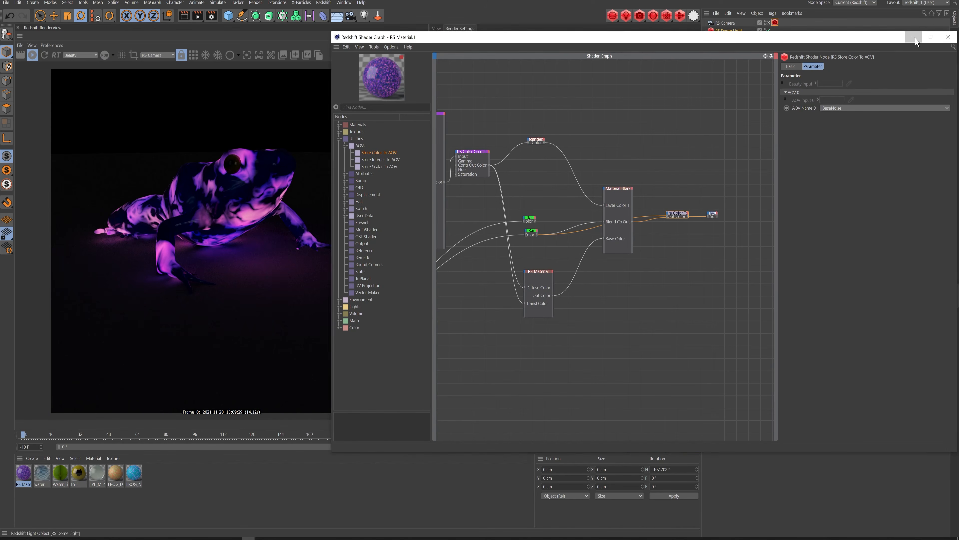
{"action": "left_click", "coordinate": [453, 72]}
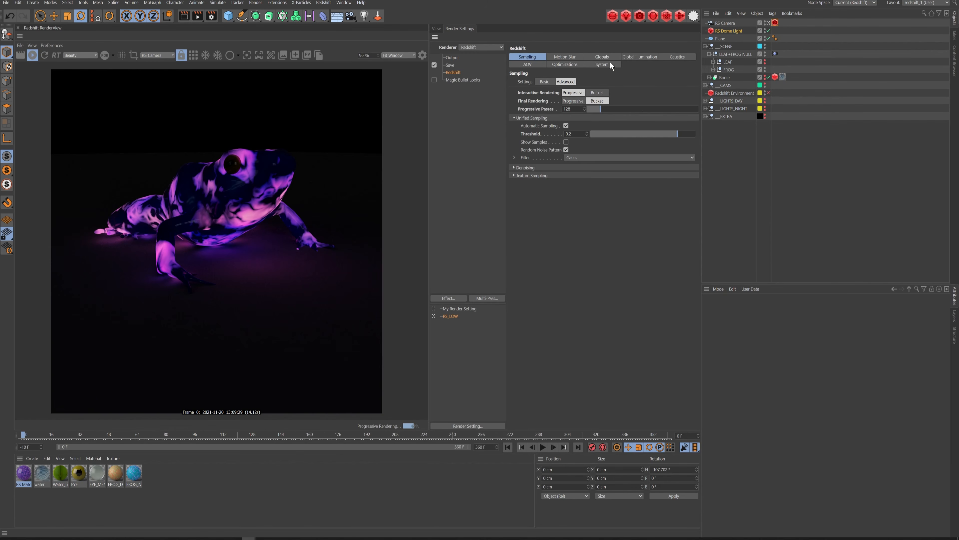
{"action": "left_click", "coordinate": [529, 65]}
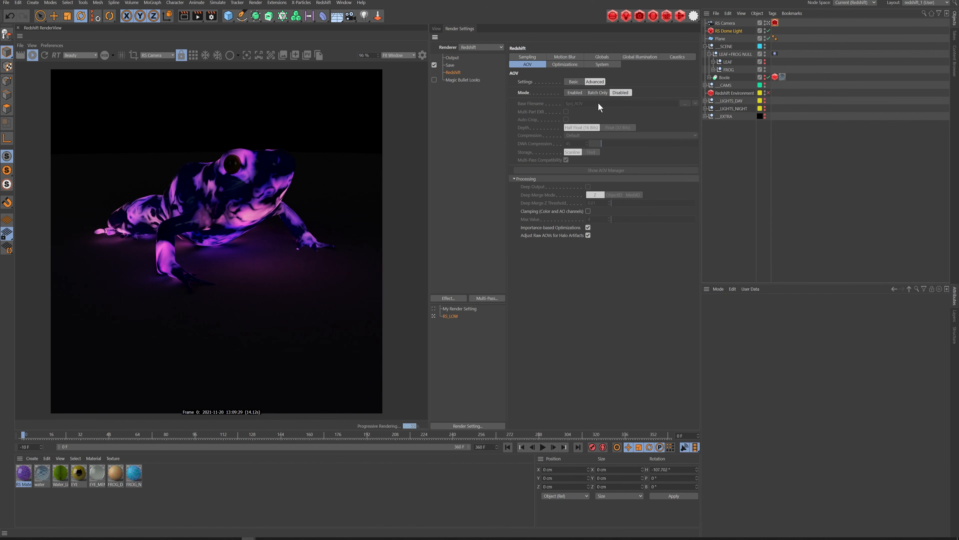
{"action": "left_click", "coordinate": [575, 92]}
{"action": "left_click", "coordinate": [610, 171]}
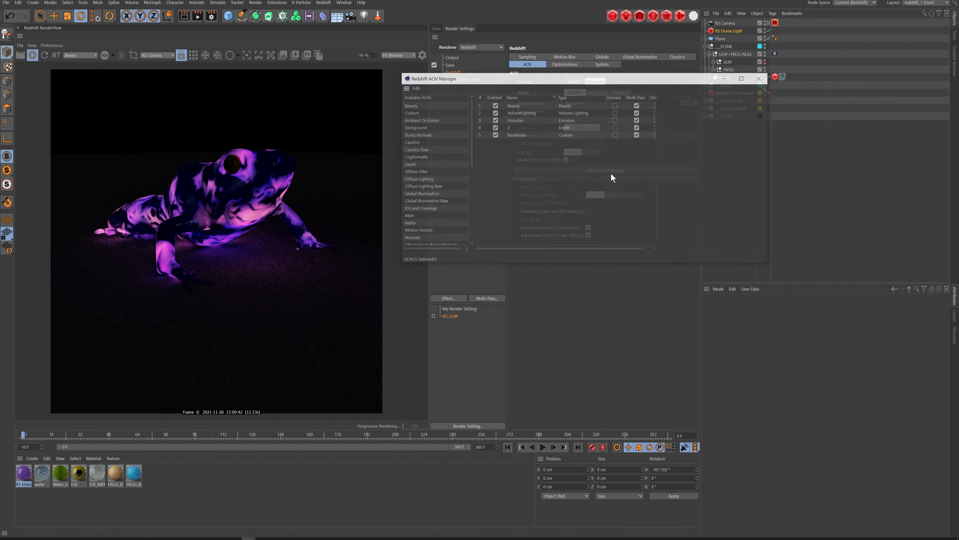
{"action": "left_click", "coordinate": [517, 135]}
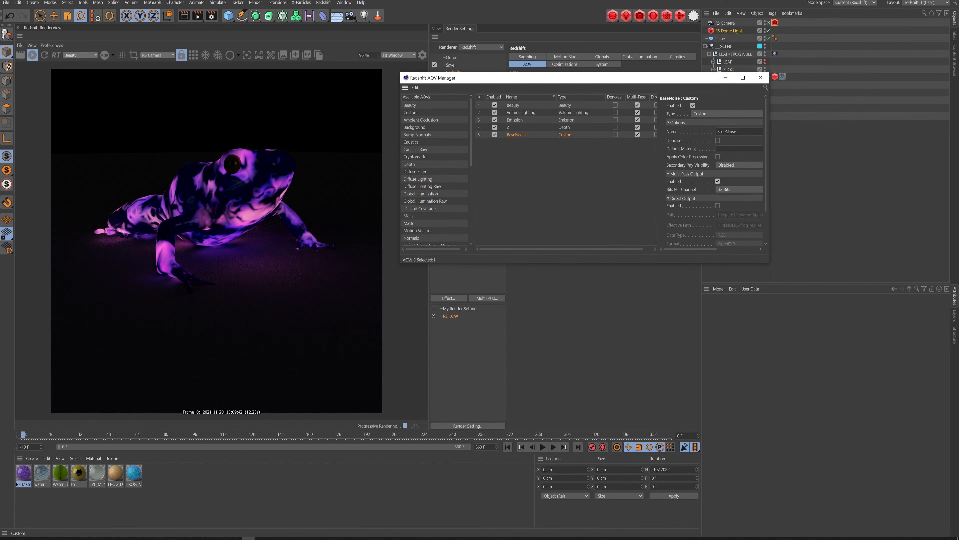
Compare the BaseNoise, Emission and Beauty passes in the RenderView and close the AOV Manager
{"action": "left_click", "coordinate": [84, 56]}
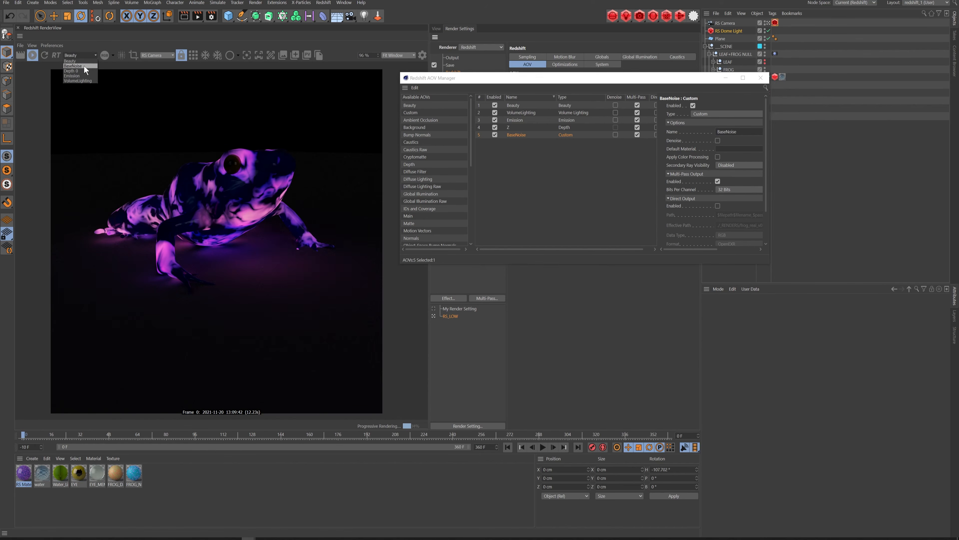
{"action": "left_click", "coordinate": [84, 66]}
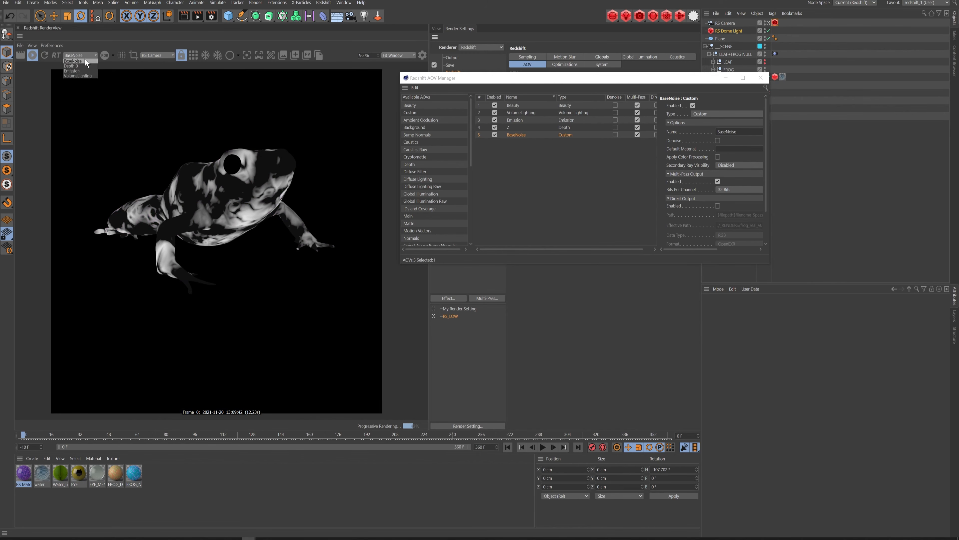
{"action": "left_click", "coordinate": [82, 61]}
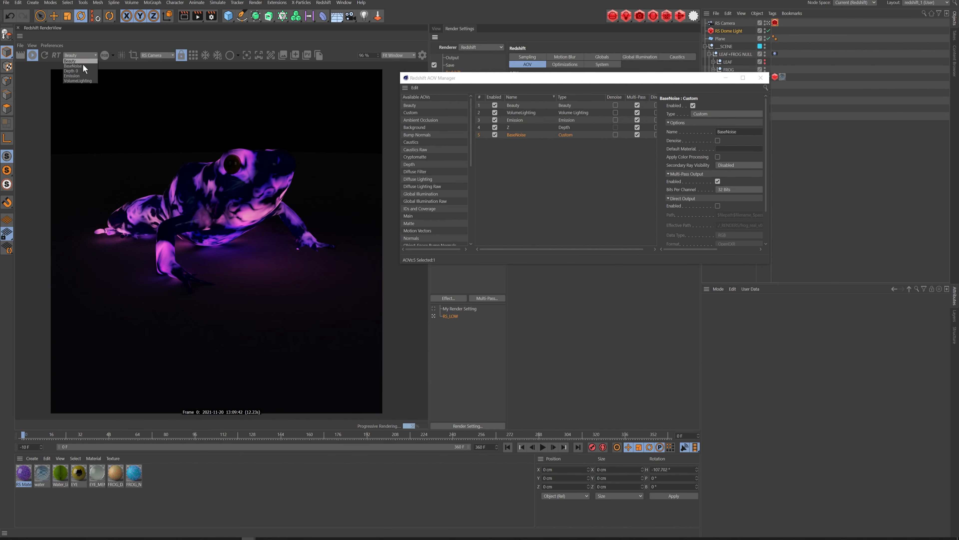
{"action": "left_click", "coordinate": [84, 66]}
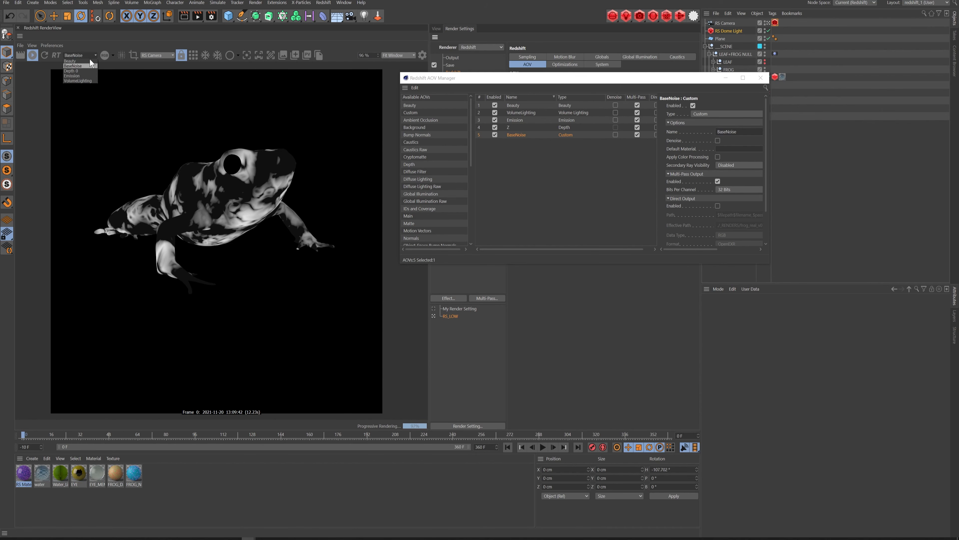
{"action": "left_click", "coordinate": [79, 76]}
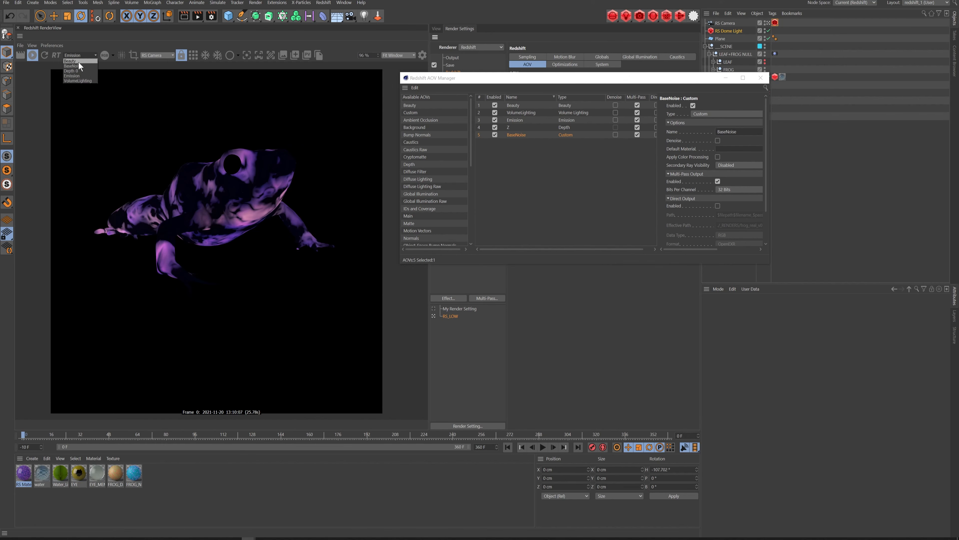
{"action": "left_click", "coordinate": [78, 61]}
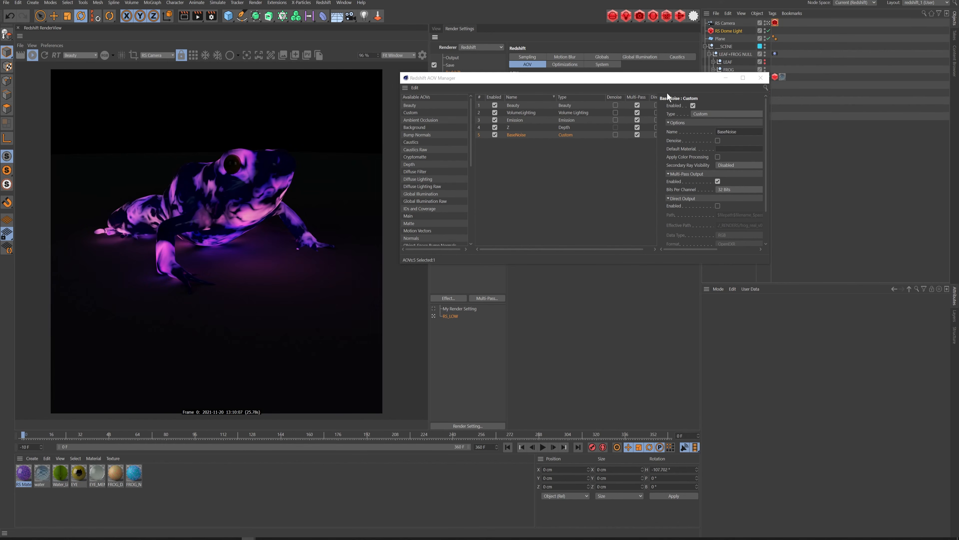
{"action": "left_click", "coordinate": [761, 78]}
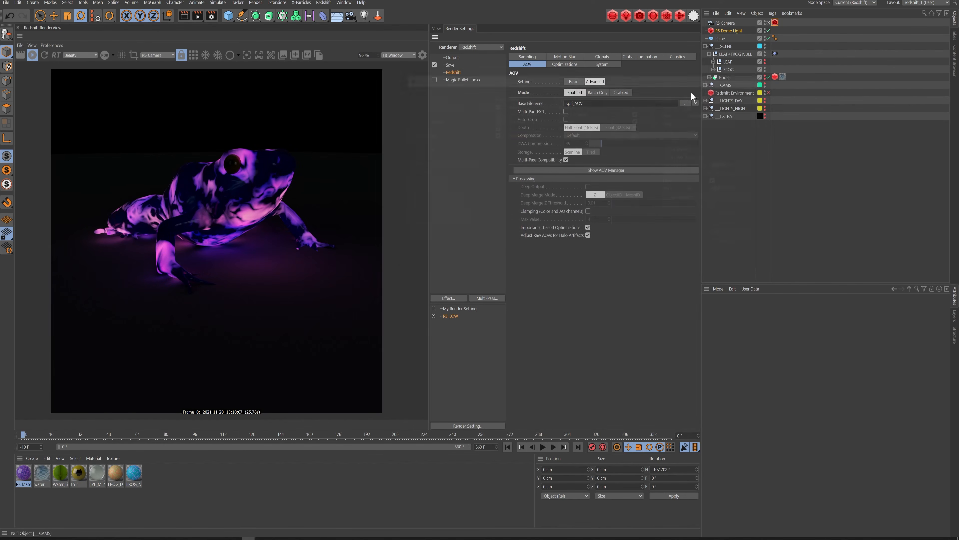
Raise the Hue Shift of the RS Color Correct node until the frog's glow turns cyan, and close the shader graph
{"action": "left_click", "coordinate": [437, 28]}
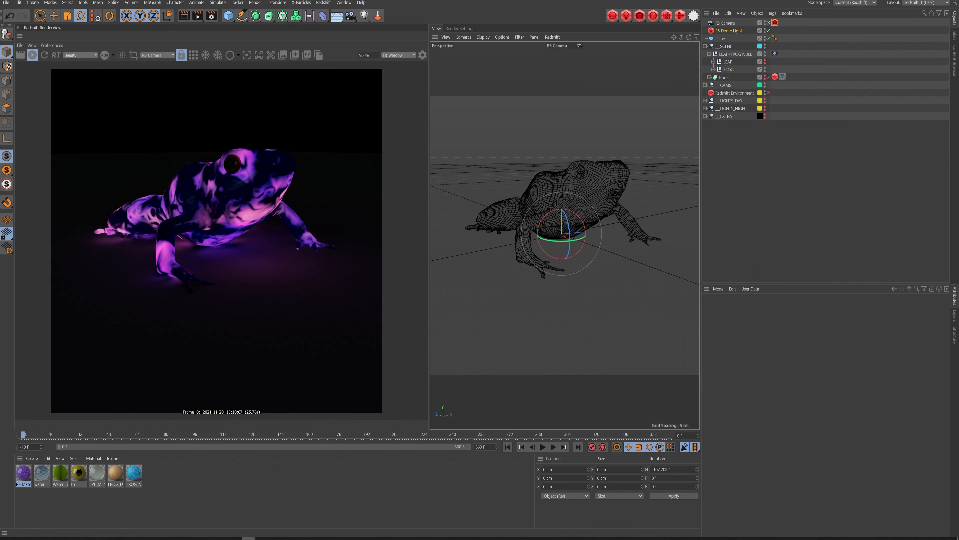
{"action": "mouse_move", "coordinate": [250, 537]}
{"action": "left_click", "coordinate": [313, 508]}
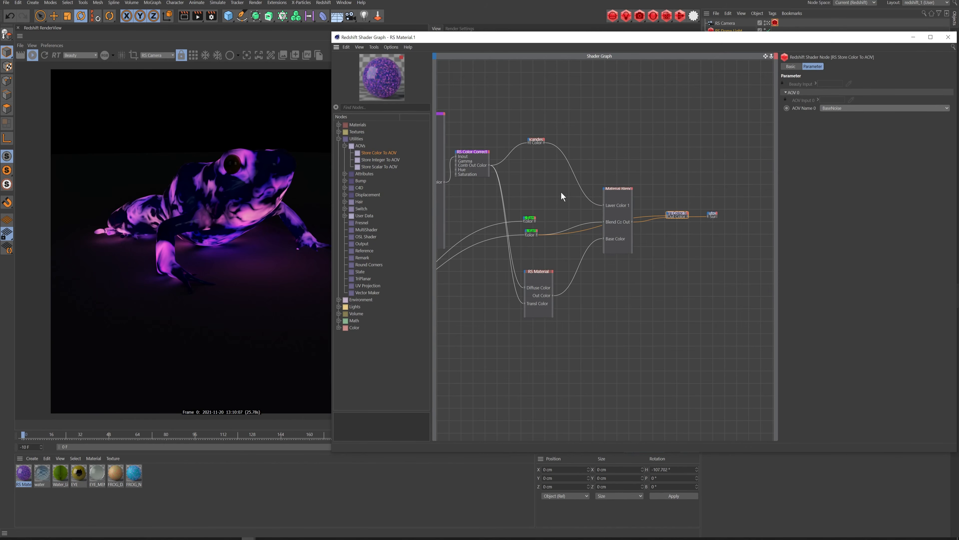
{"action": "middle_click_drag", "start_coordinate": [534, 172], "coordinate": [607, 174]}
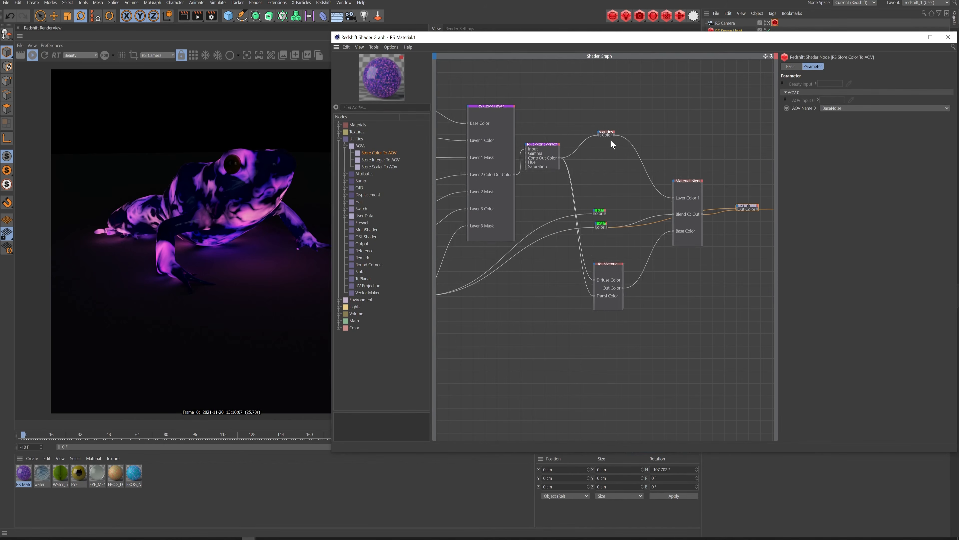
{"action": "left_click", "coordinate": [544, 145]}
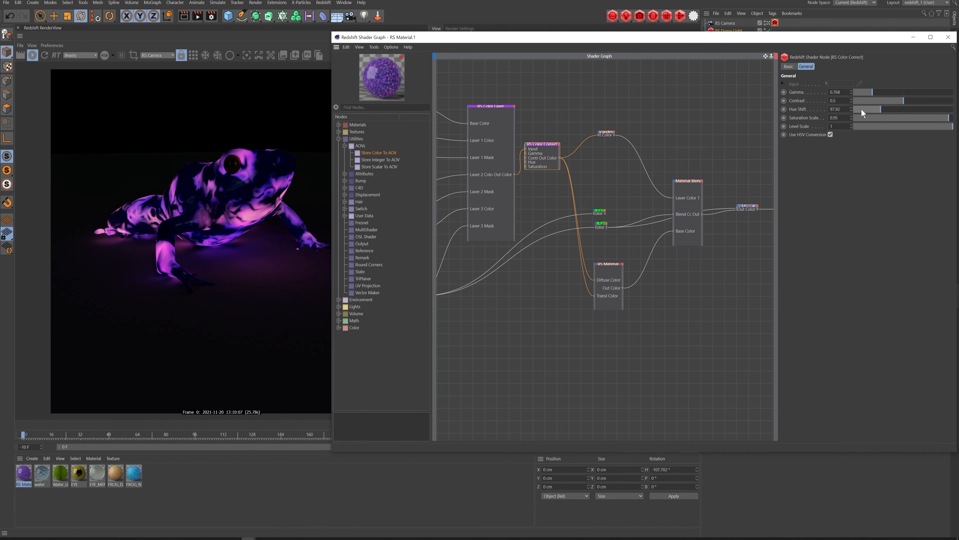
{"action": "left_click_drag", "start_coordinate": [861, 109], "coordinate": [921, 109]}
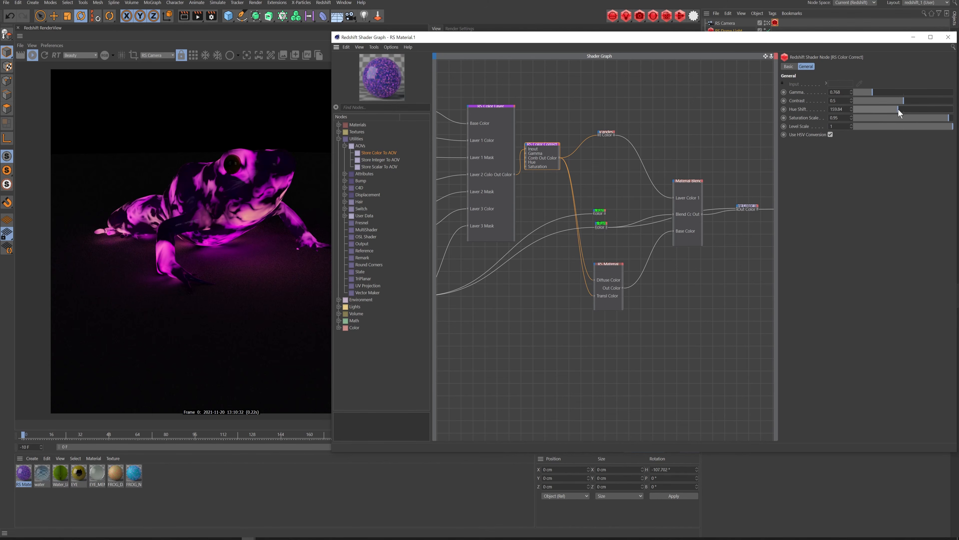
{"action": "left_click", "coordinate": [948, 37]}
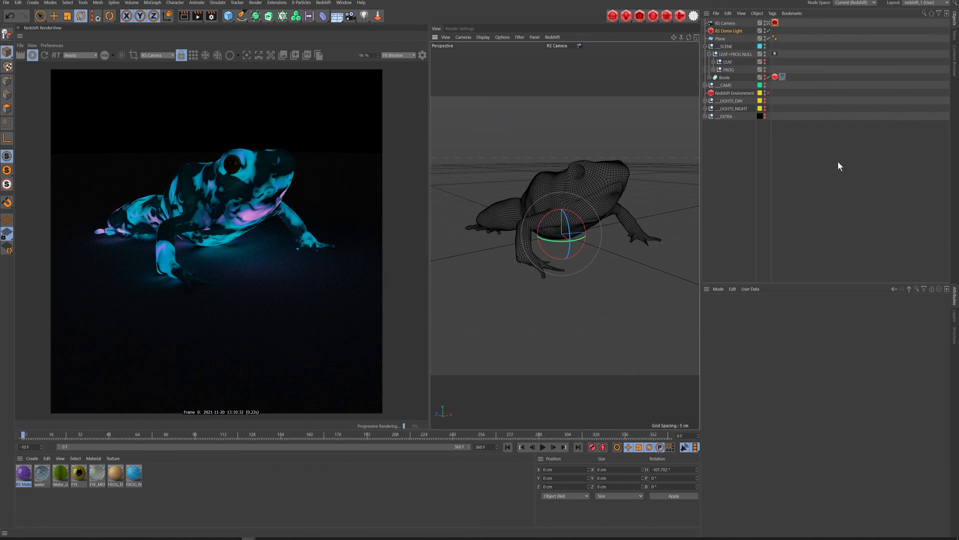
Enable the Bloom override on the RS Camera's Redshift tag and orbit the camera to a new angle on the frog
{"action": "left_click", "coordinate": [775, 24]}
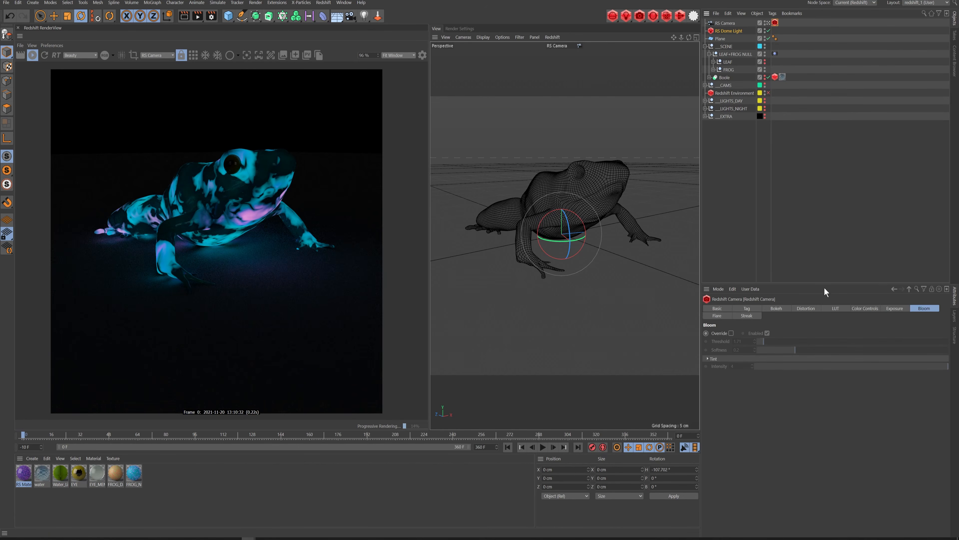
{"action": "left_click", "coordinate": [731, 333]}
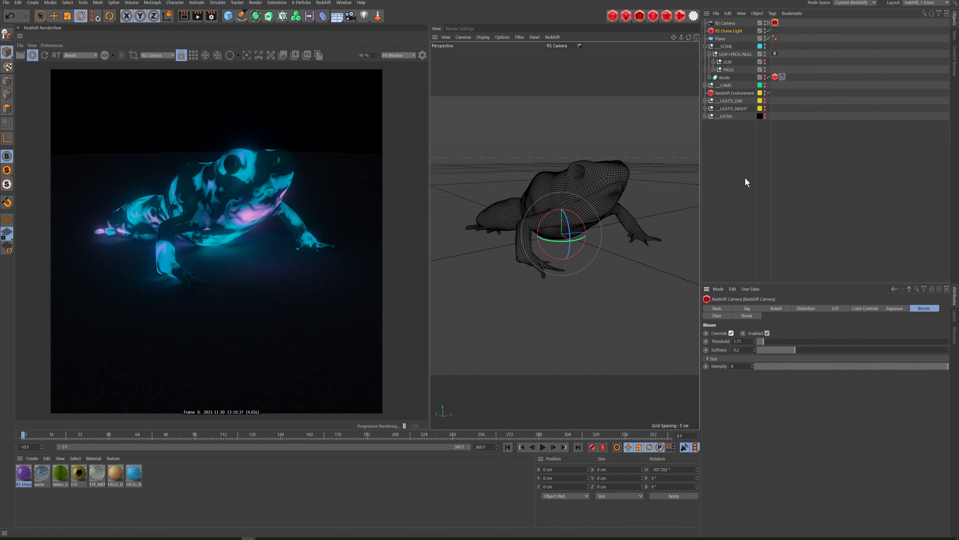
{"action": "left_click", "coordinate": [730, 167]}
{"action": "left_click_drag", "start_coordinate": [588, 180], "coordinate": [602, 199], "text": "alt"}
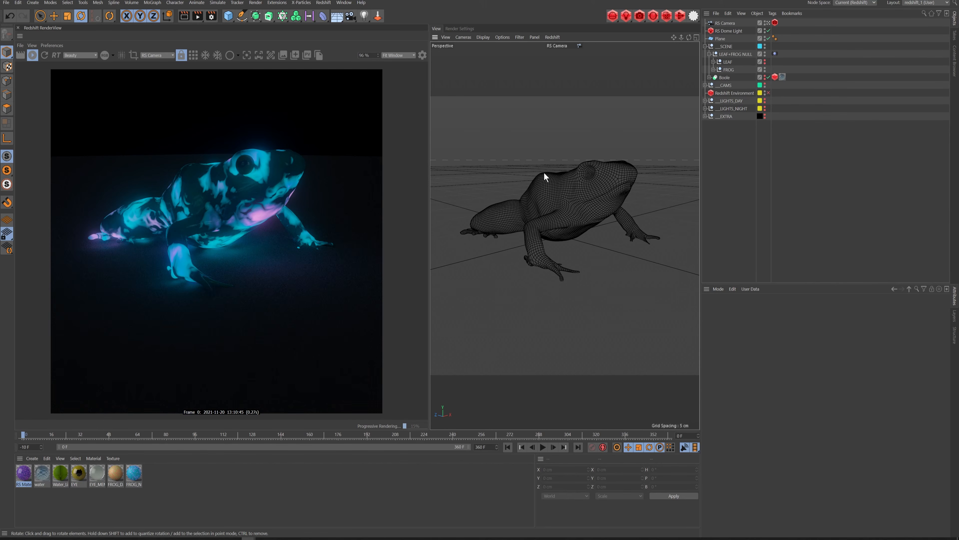
{"action": "left_click_drag", "start_coordinate": [577, 213], "coordinate": [618, 225], "text": "alt"}
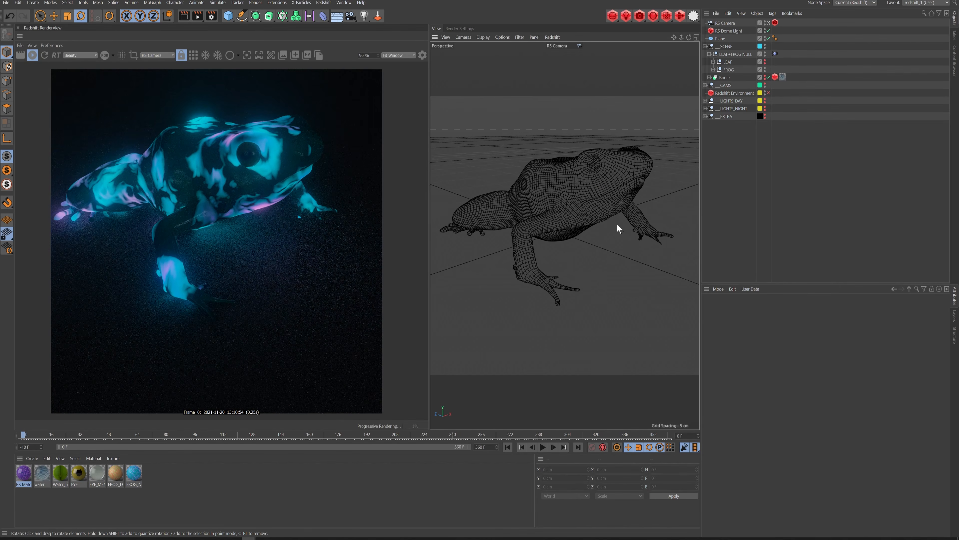